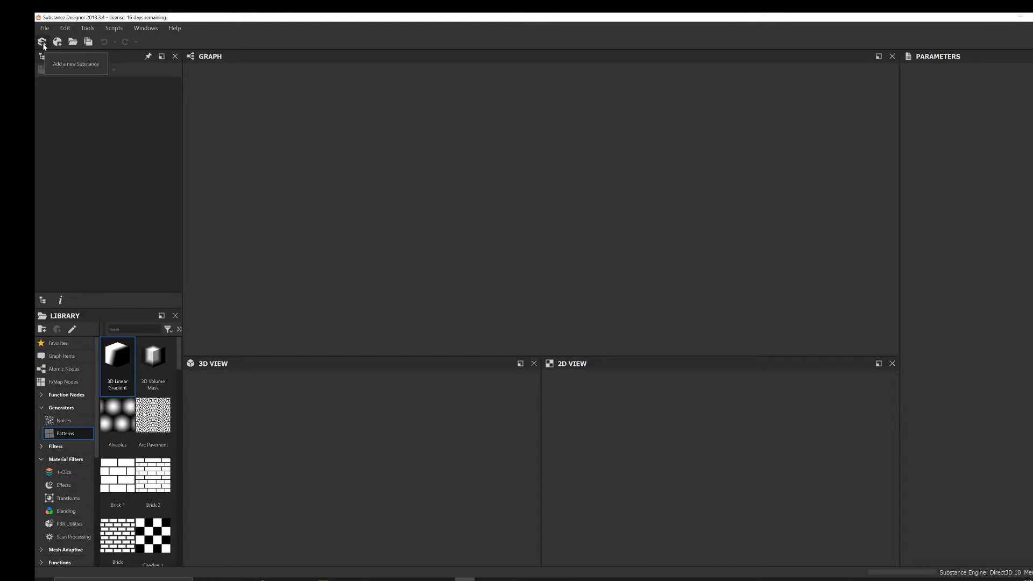
- Create a new empty Substance graph named 4x4_Sci_Fi_Interlocking_Tile_Floor
click(43, 42)
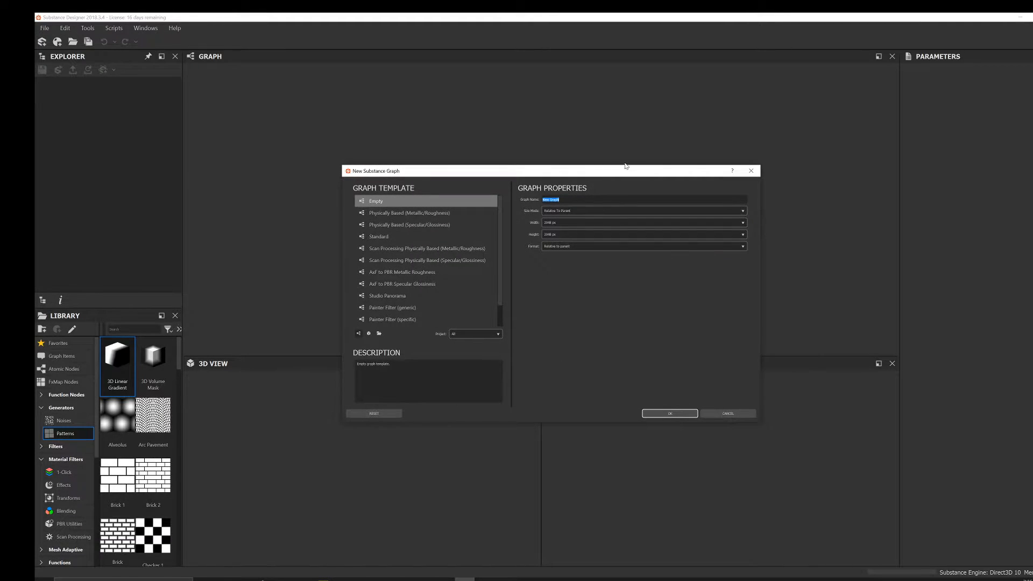
text(4)
key(Return)
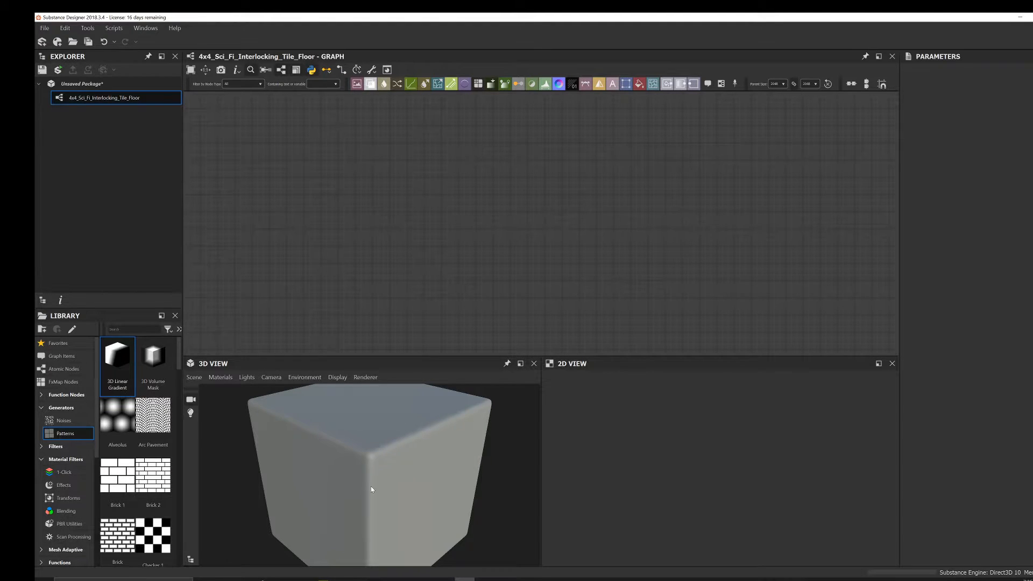
- Add a Base Material node to the graph and place it toward the right side of the canvas
drag(378, 476, 409, 473)
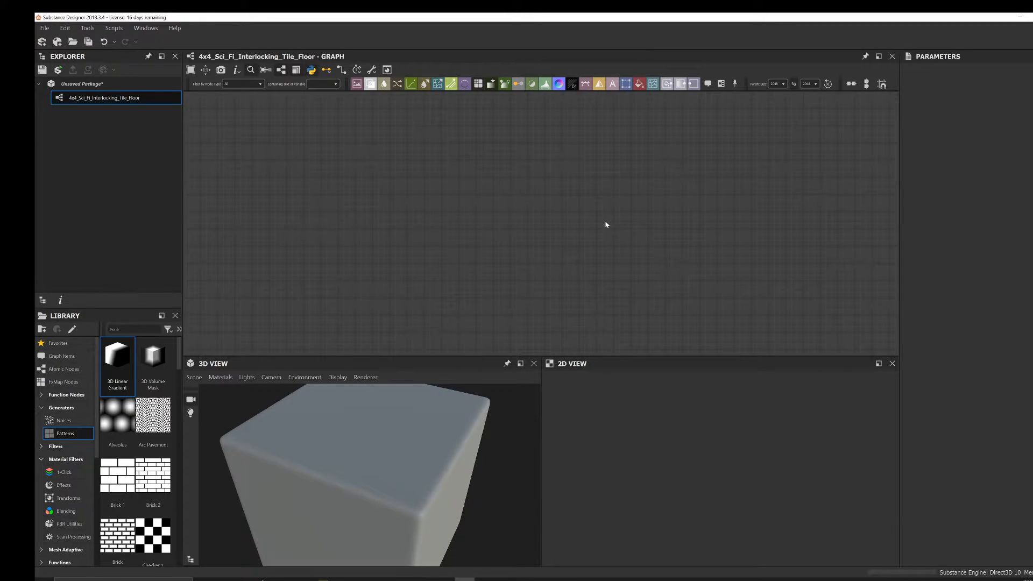
key(space)
text(base)
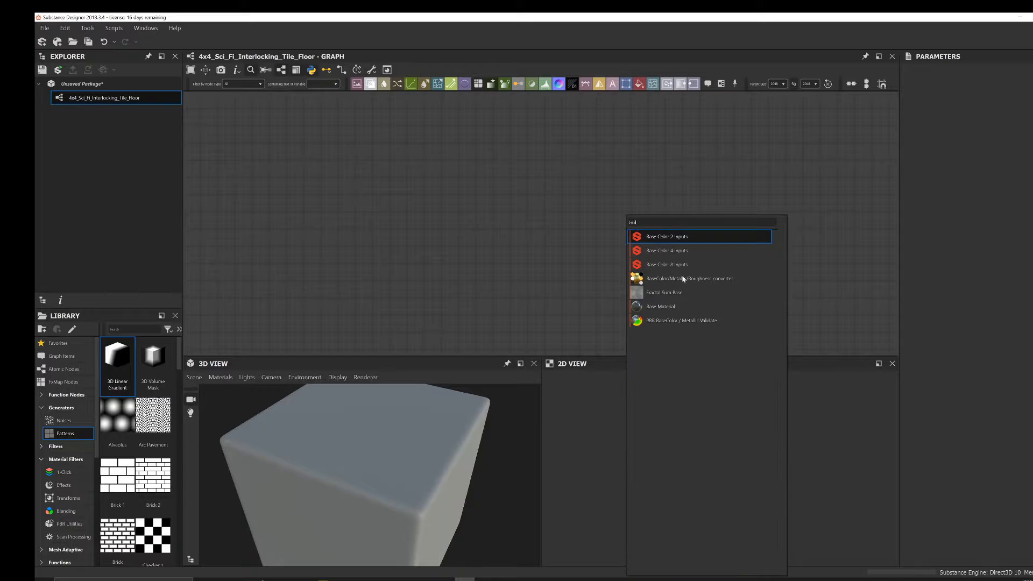
click(676, 306)
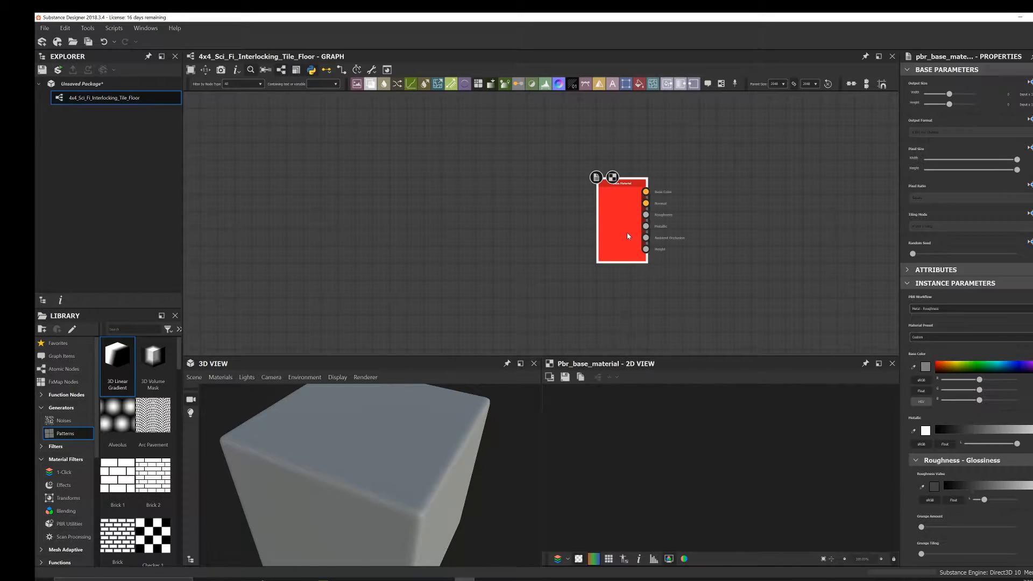
drag(384, 475, 410, 475)
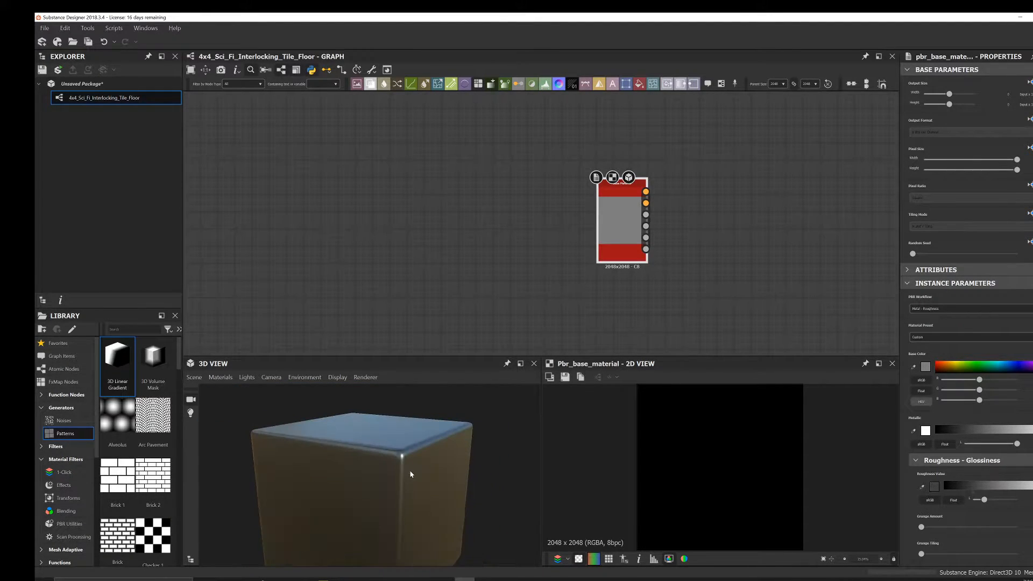
click(617, 192)
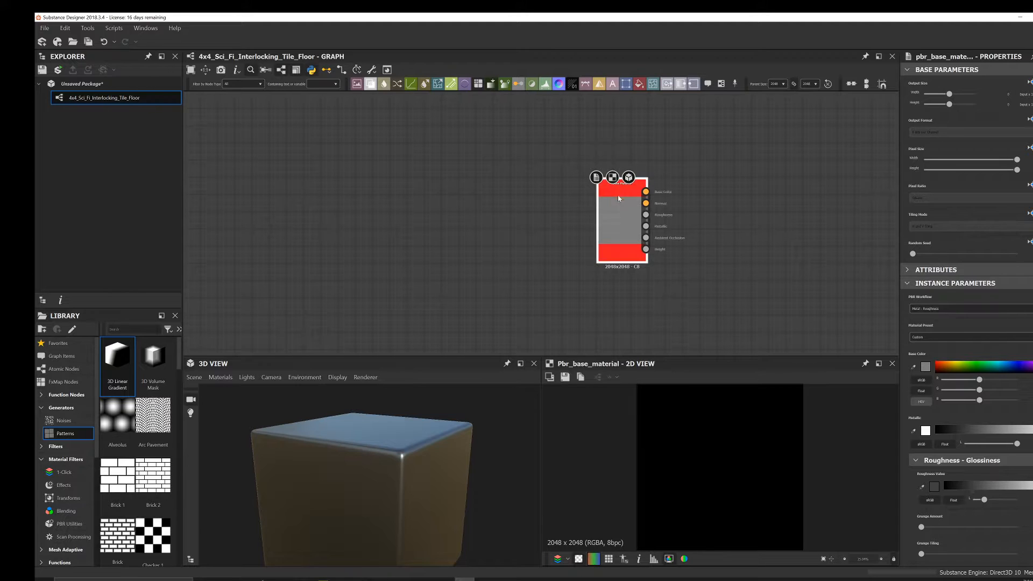
drag(622, 194, 656, 177)
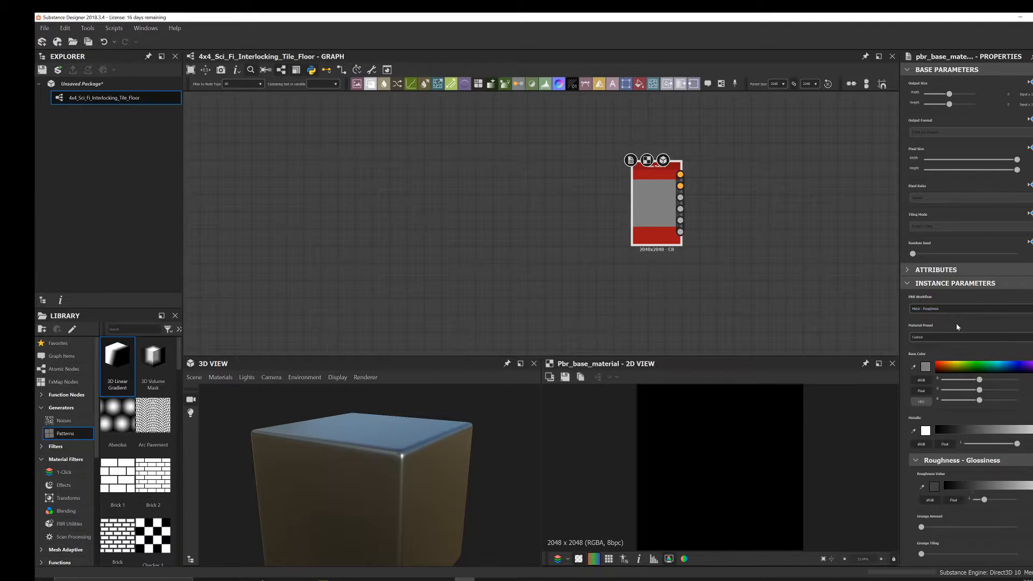
- Set the Base Material node's material preset to Titanium and nudge the node slightly upward
click(921, 338)
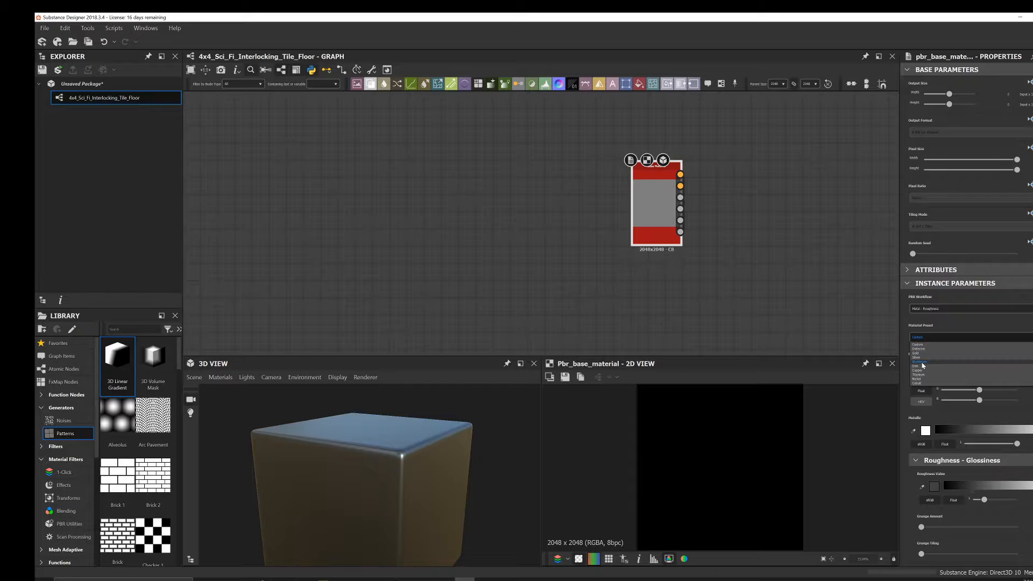
click(921, 362)
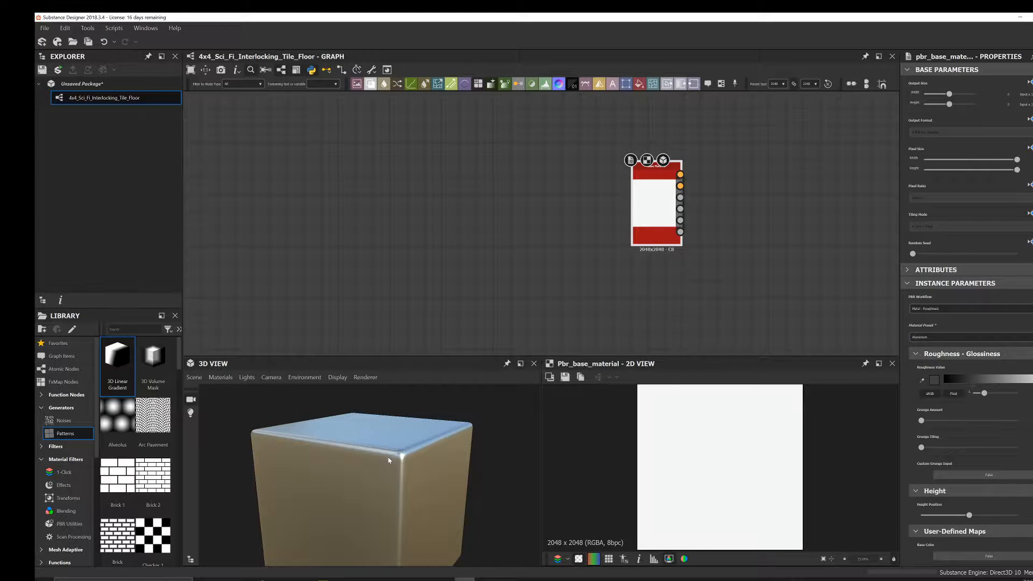
click(928, 337)
click(927, 374)
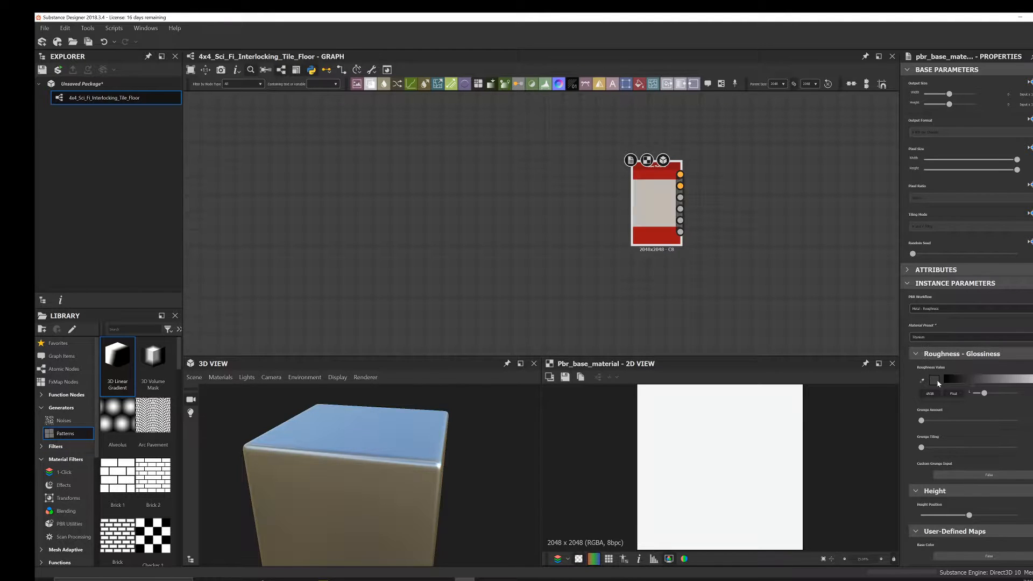
drag(393, 485, 391, 394)
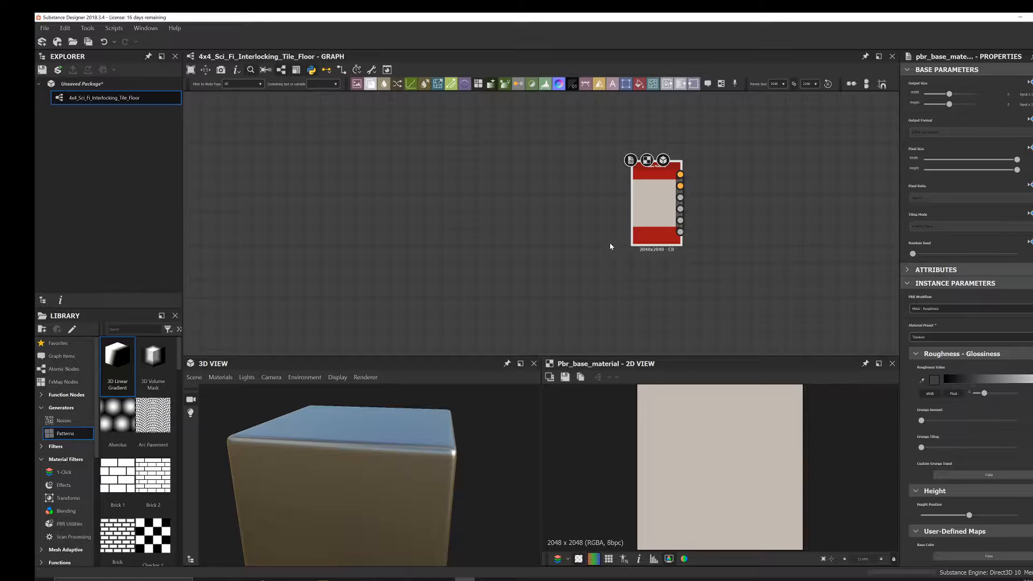
mouse_move(652, 226)
mouse_down()
mouse_move(682, 217)
mouse_move(652, 217)
mouse_up()
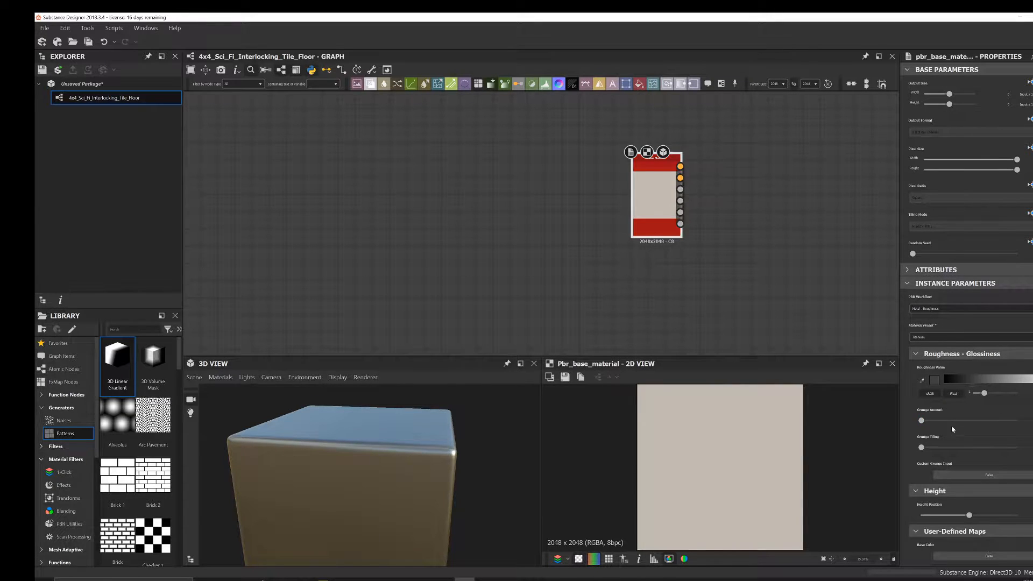
- Enable the user-defined Height, Normal and Ambient Occlusion maps on the Base Material node
scroll(954, 430, down, 5)
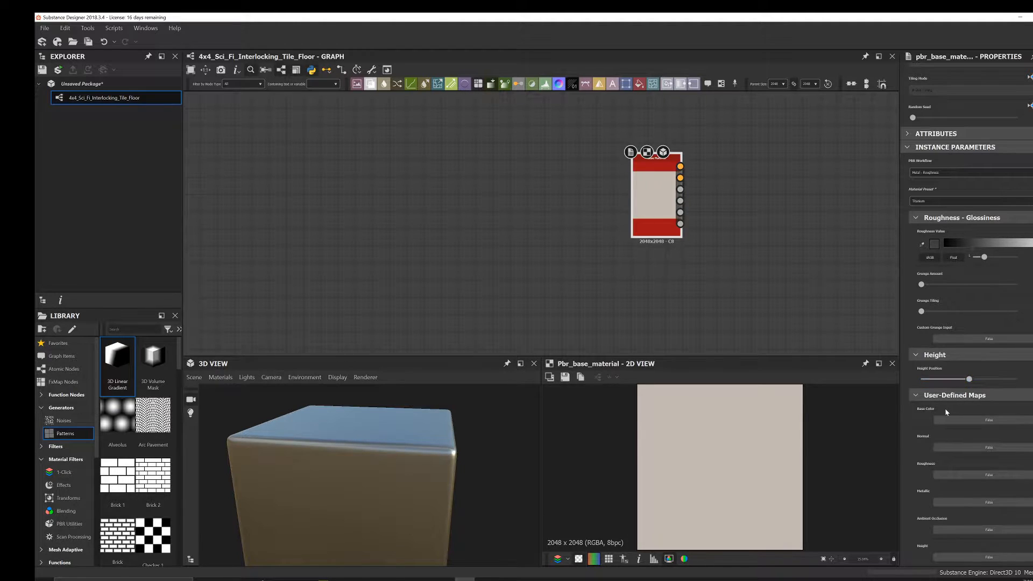
click(951, 558)
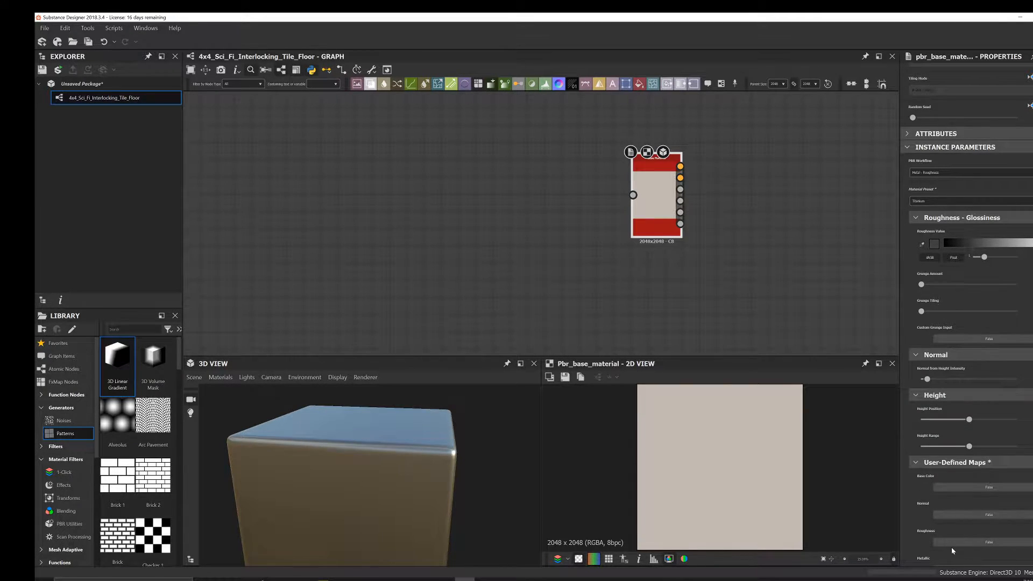
click(968, 513)
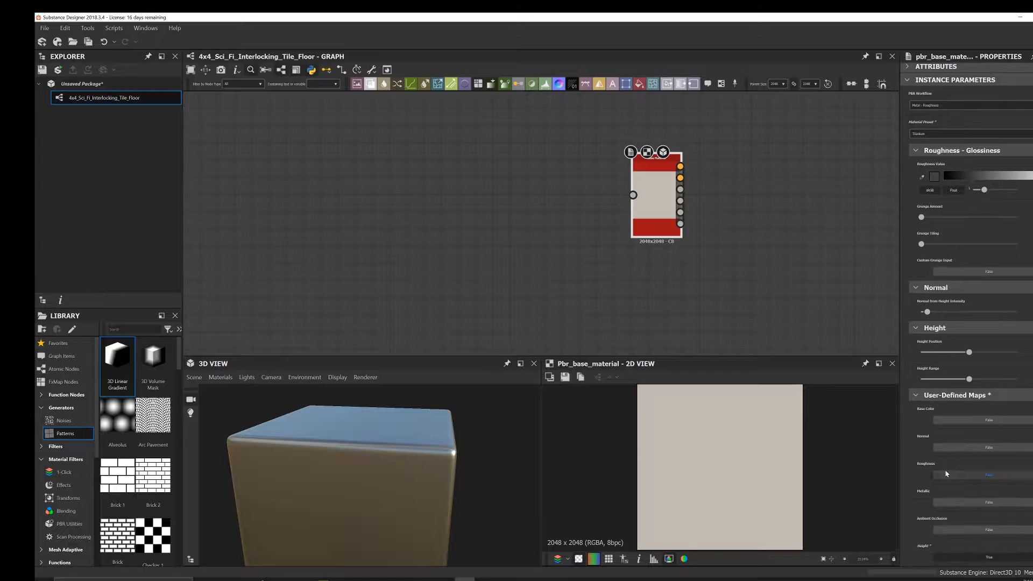
click(971, 530)
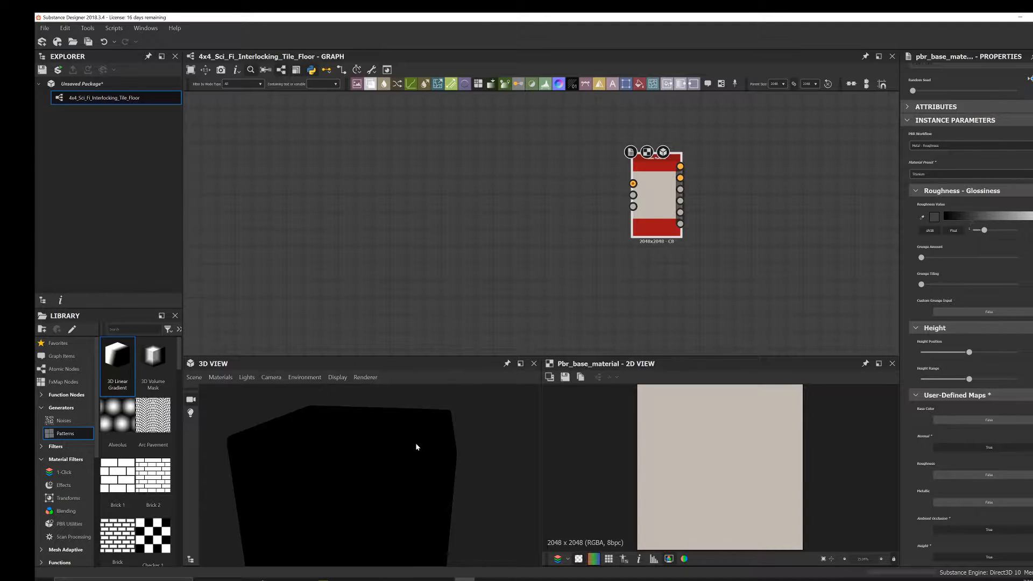
- Add a Shape node with the Square pattern left of the Base Material and reduce its scale to about half the canvas
middle_drag(565, 192, 578, 208)
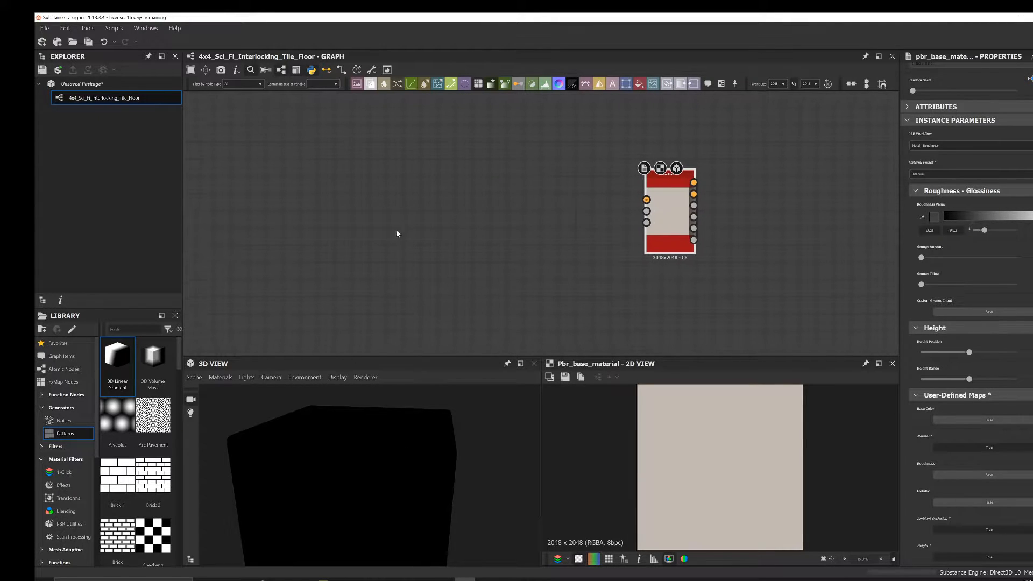
key(space)
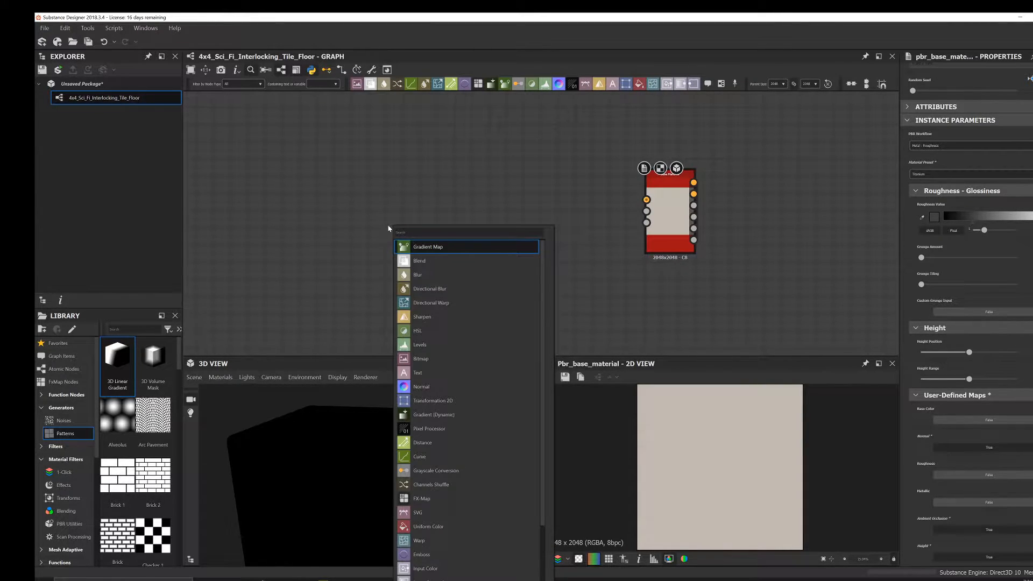
text(sha)
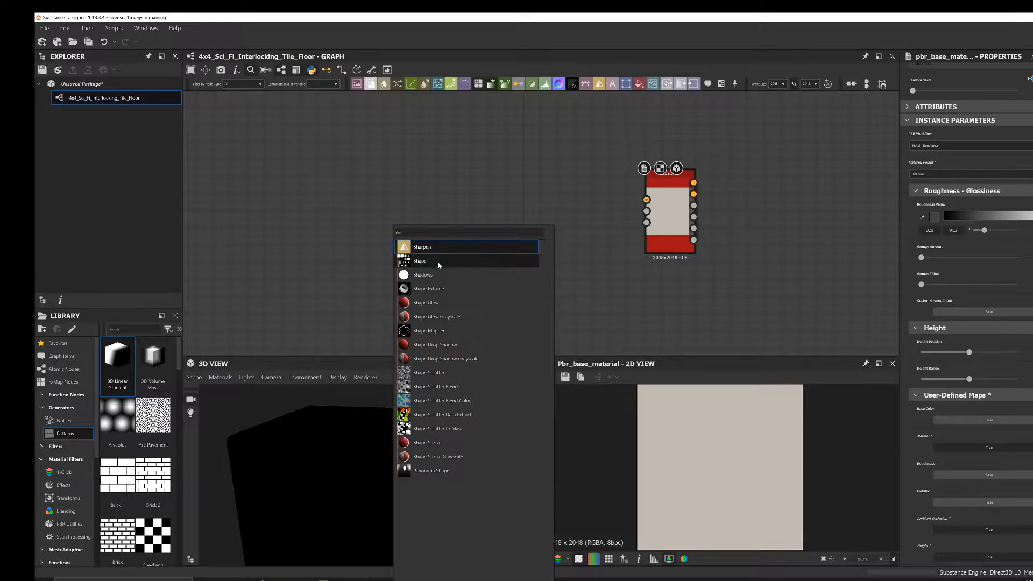
click(441, 260)
middle_drag(411, 218, 407, 251)
drag(406, 255, 415, 240)
drag(1017, 363, 1016, 363)
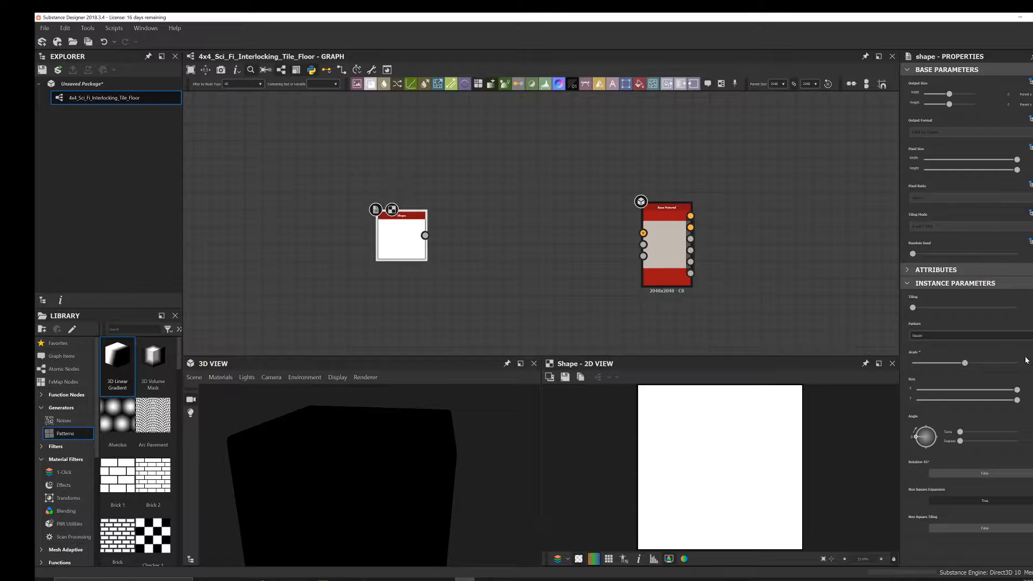
key(Return)
- Connect the Shape output to the Base Material's normal, ambient occlusion and height inputs
scroll(482, 236, up, 2)
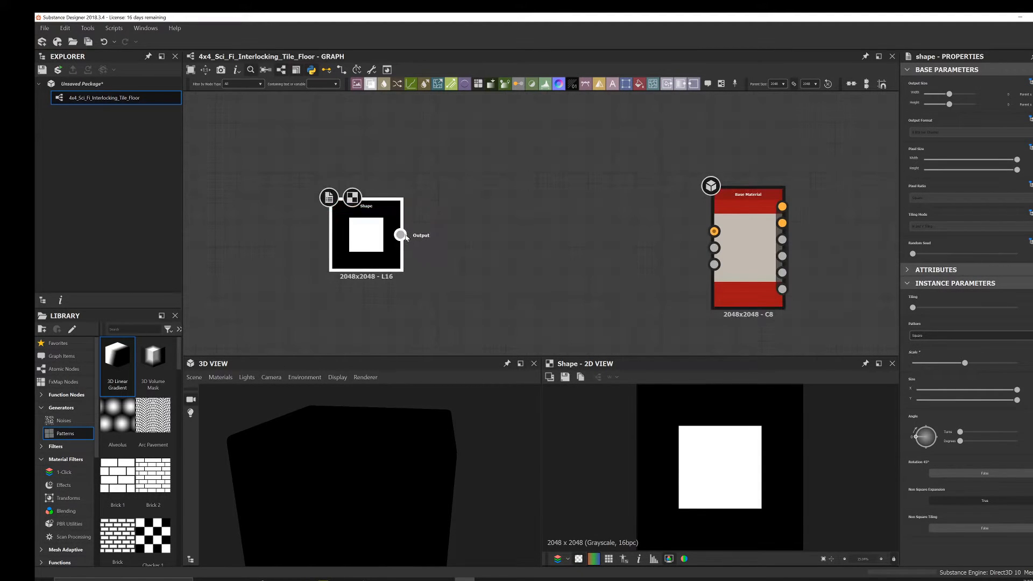
drag(400, 235, 714, 264)
middle_drag(513, 247, 513, 225)
drag(400, 213, 755, 222)
drag(400, 213, 714, 209)
middle_drag(635, 207, 543, 225)
drag(660, 197, 783, 183)
scroll(385, 247, down, 2)
middle_drag(362, 244, 377, 240)
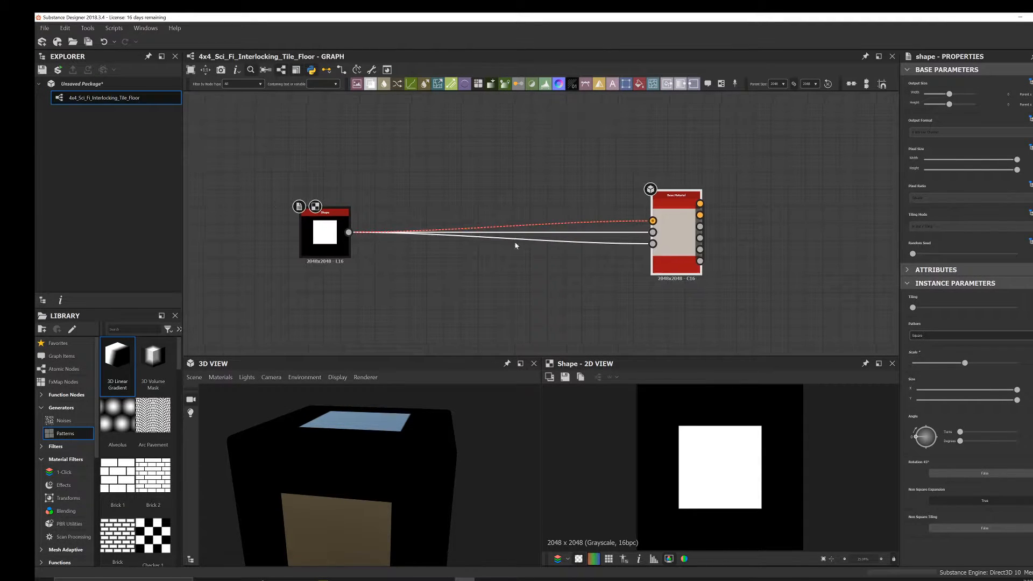
- Insert a Normal node into the Shape link feeding the Base Material's normal input and place it above the links
scroll(598, 232, up, 2)
click(607, 212)
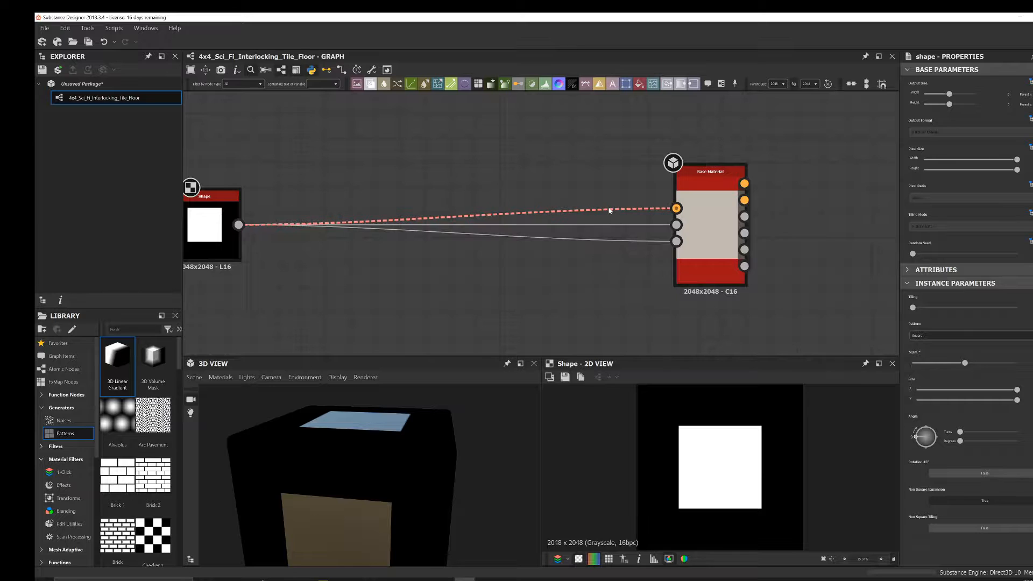
key(space)
text(nor)
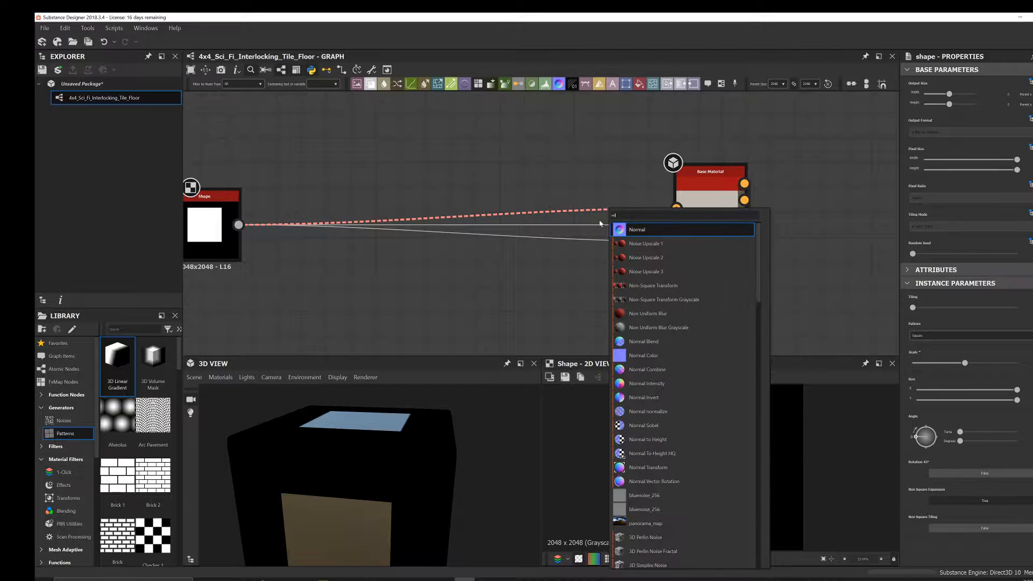
click(640, 230)
middle_drag(457, 231, 479, 275)
drag(479, 275, 595, 181)
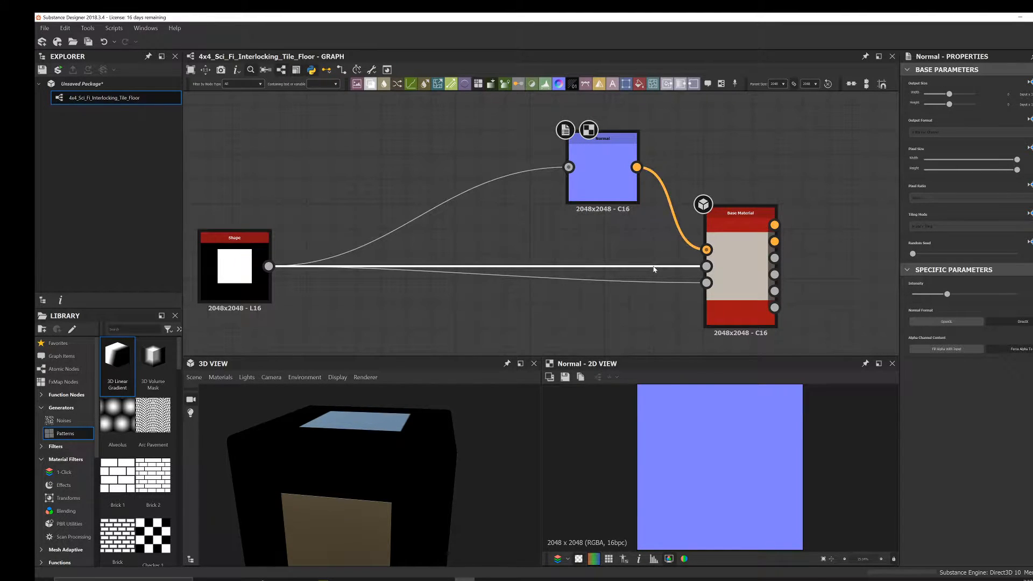
- Insert an Ambient Occlusion (HBAO) node into the ambient occlusion link and arrange it below the Normal node, clear of the Base Material
key(space)
text(hb)
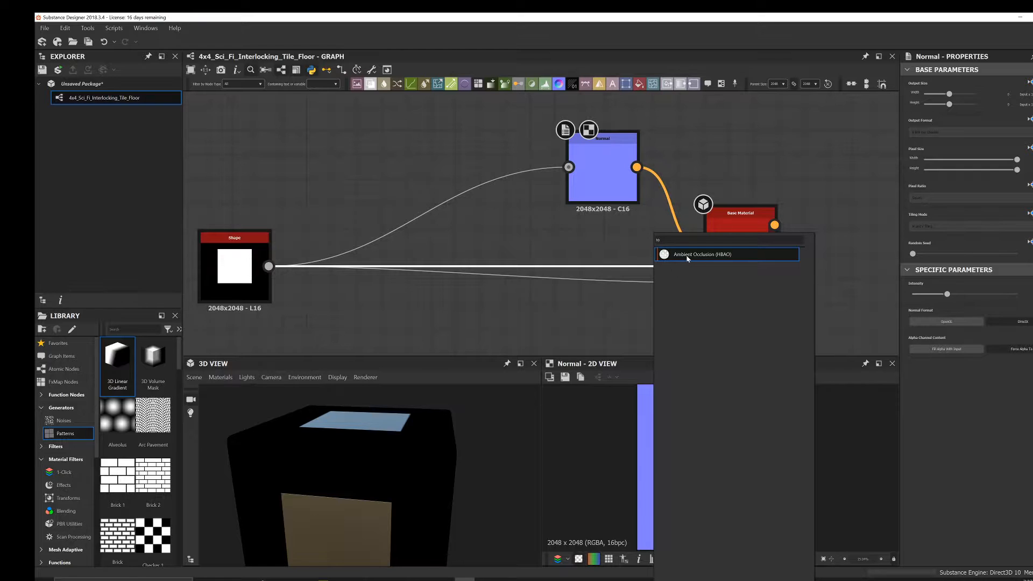
click(687, 254)
middle_drag(561, 253, 511, 289)
drag(439, 285, 568, 255)
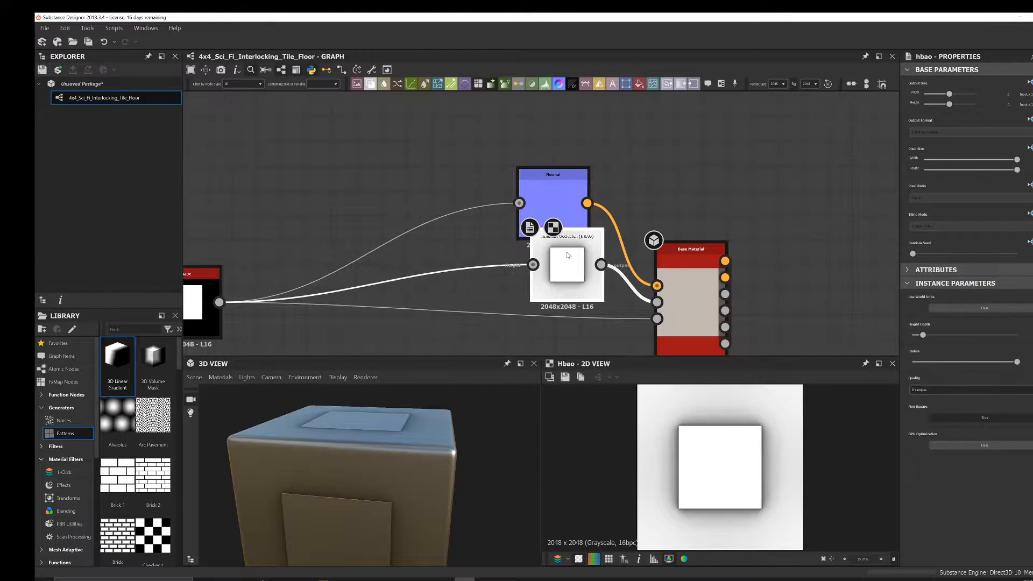
drag(556, 188, 571, 163)
drag(704, 251, 739, 237)
middle_drag(566, 292, 563, 252)
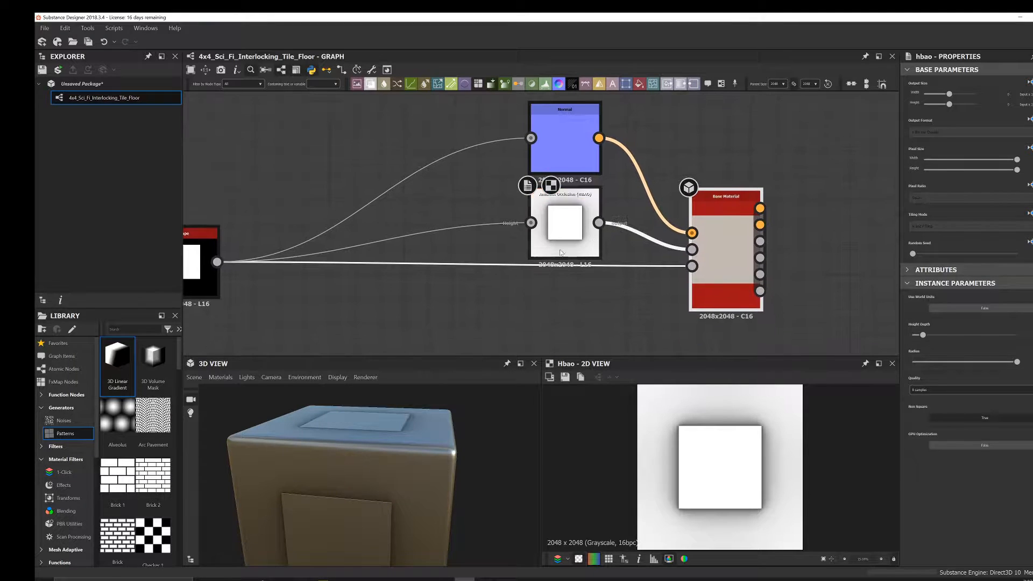
- Lower the Ambient Occlusion (HBAO) node's height depth to nearly zero and check the result on the 3D cube
scroll(538, 268, up, 3)
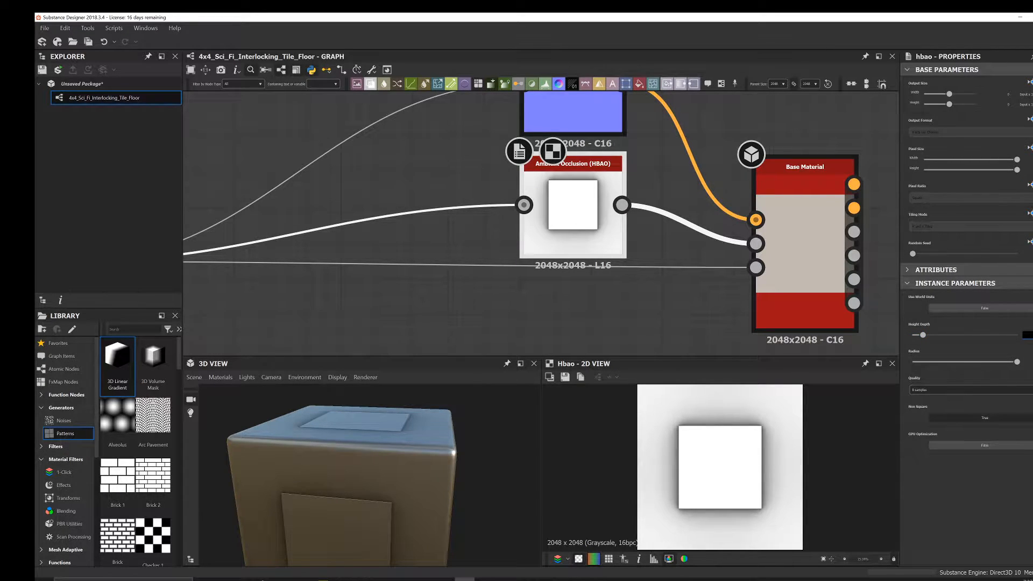
key(Return)
scroll(520, 242, down, 3)
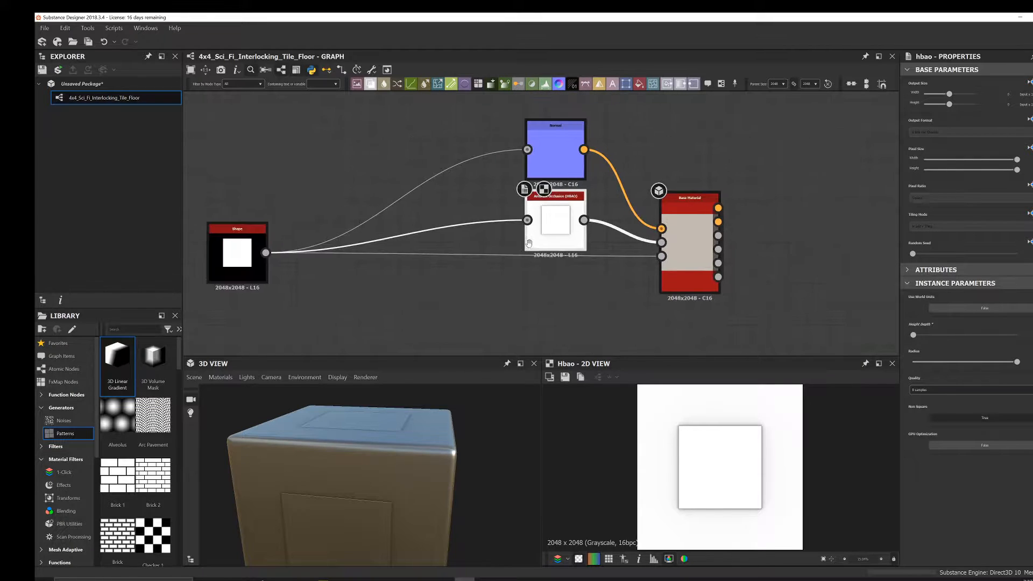
middle_drag(519, 244, 702, 222)
scroll(699, 223, up, 1)
scroll(379, 474, down, 3)
drag(373, 477, 317, 322)
- Save the package as 4x4_Sci_Fi_Interlocking_Tile_Floor inside the FPS Game Assets folder of the user profile's Documents
key(ctrl+s)
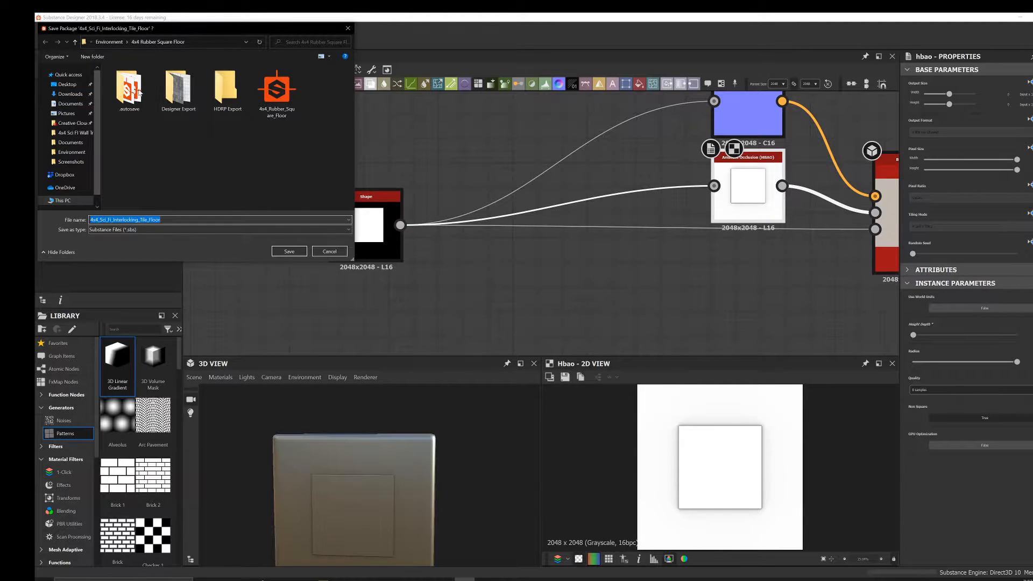
click(70, 142)
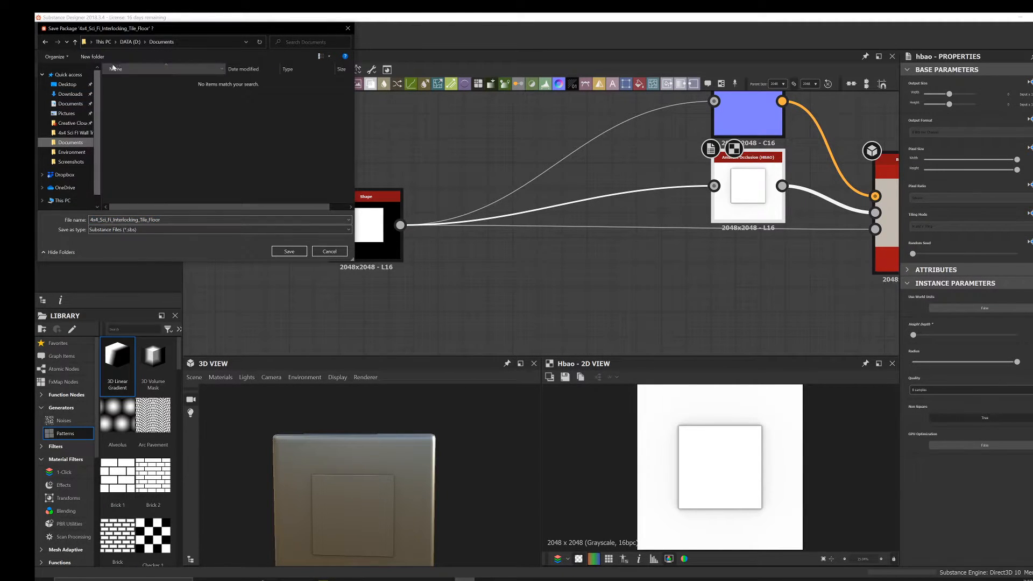
click(63, 200)
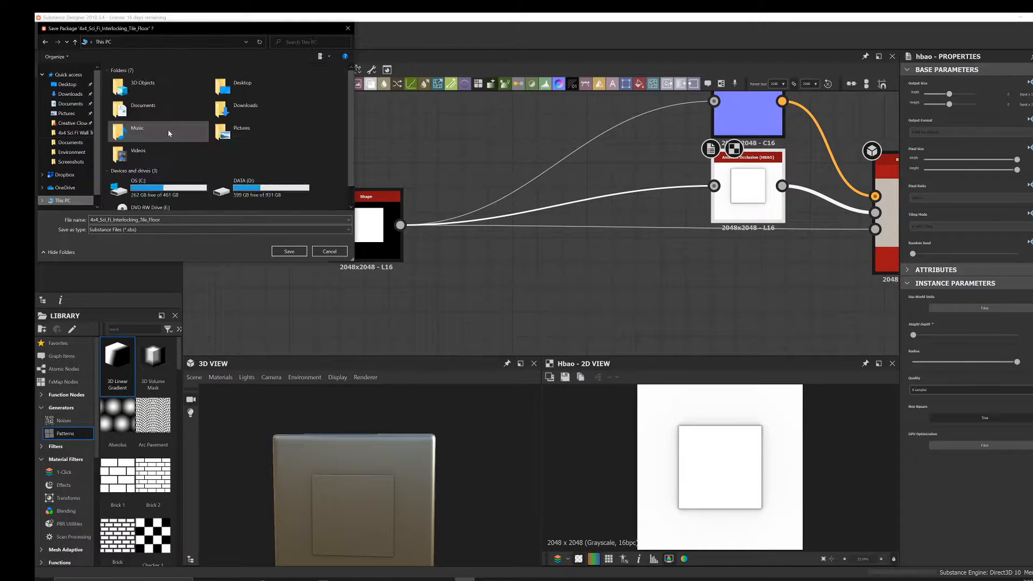
double_click(159, 188)
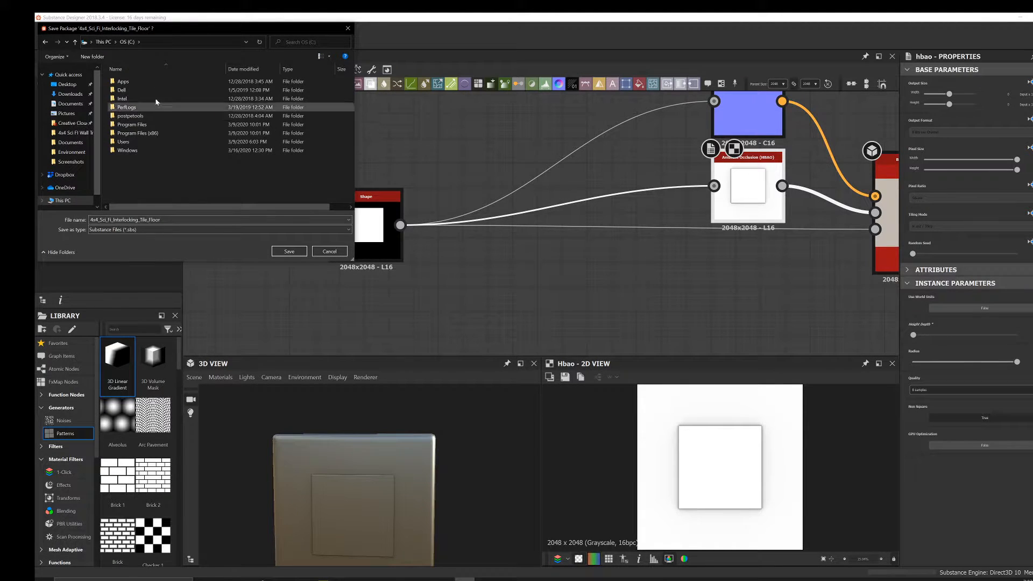
double_click(137, 142)
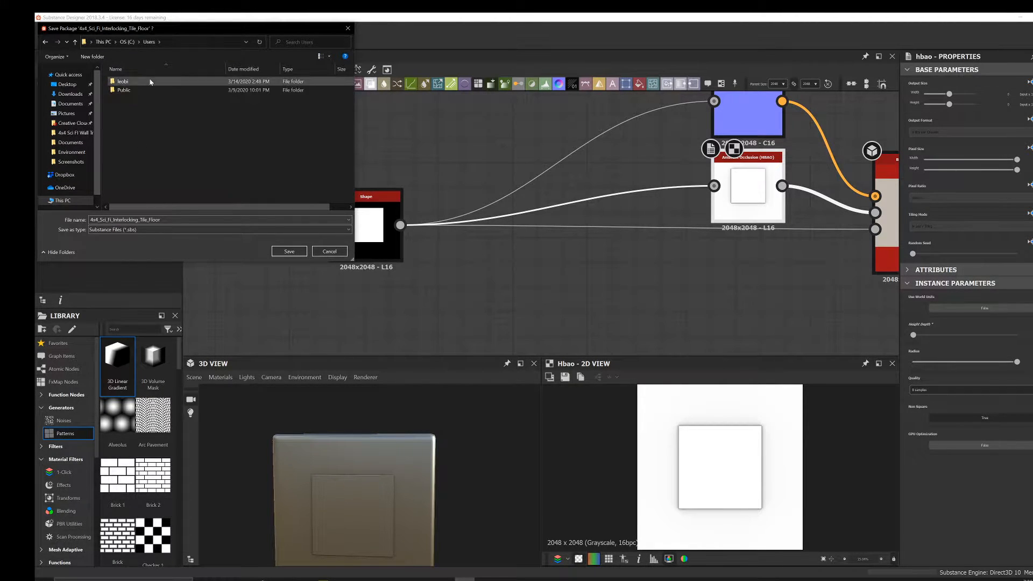
double_click(150, 82)
click(154, 143)
double_click(155, 143)
scroll(172, 186, down, 1)
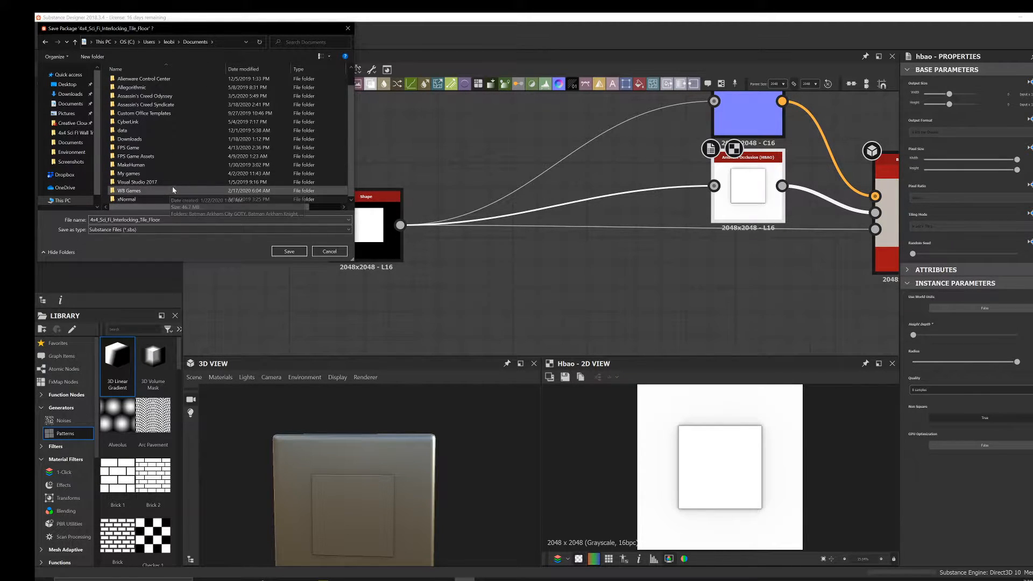
double_click(162, 156)
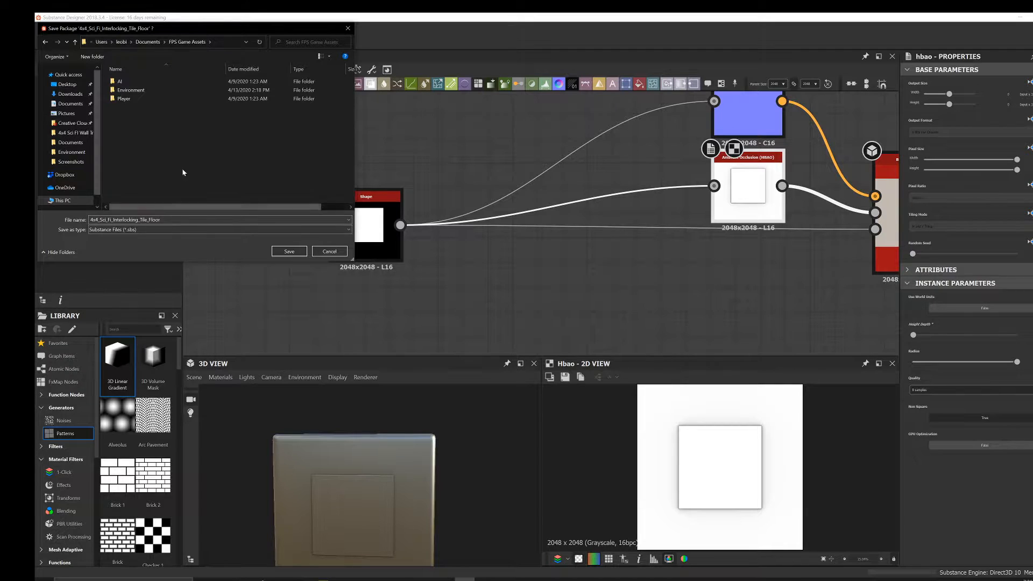
click(179, 220)
click(289, 252)
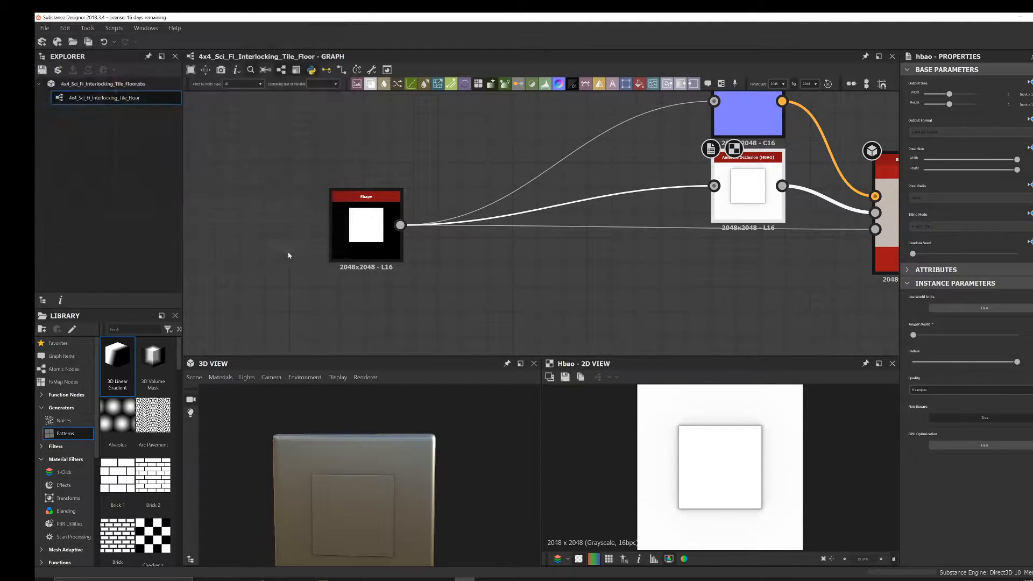
- Move the Shape node away from the map nodes and add a Blend node beside it on the output side
scroll(417, 250, down, 2)
scroll(363, 221, down, 1)
middle_drag(363, 220, 506, 222)
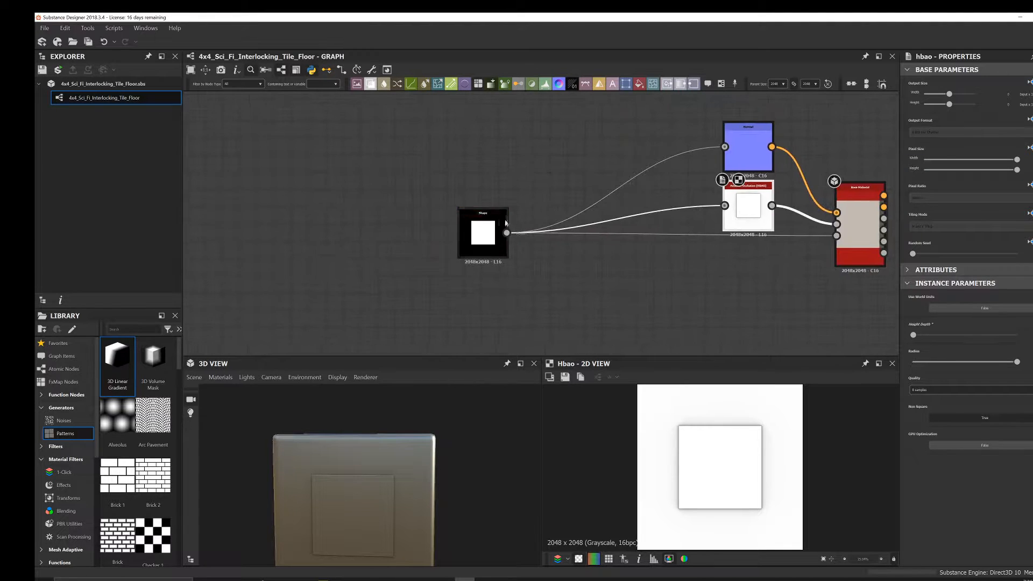
drag(469, 230, 373, 228)
scroll(453, 259, up, 2)
key(space)
text(b)
click(501, 259)
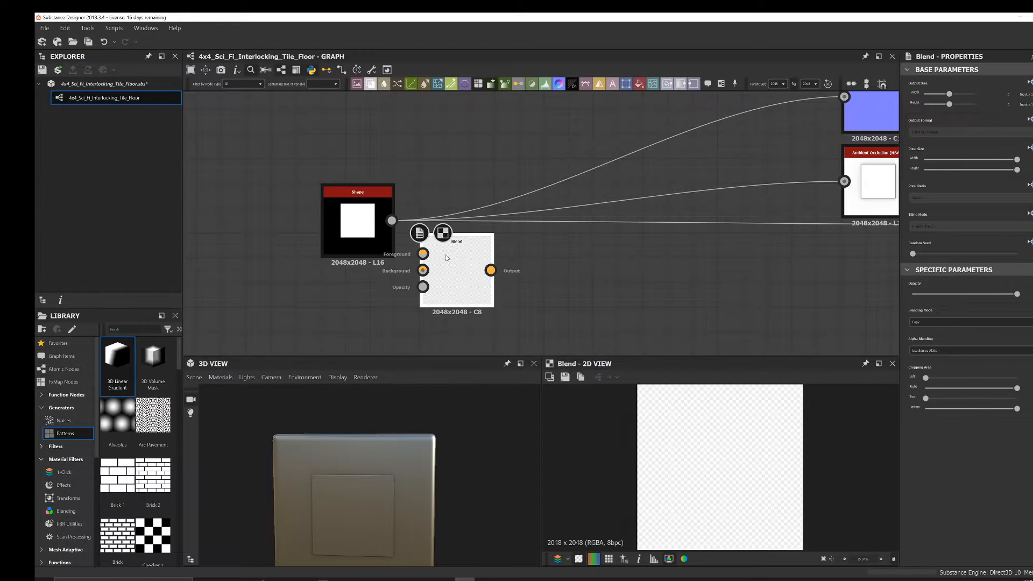
drag(441, 262, 490, 238)
- Transfer the Shape's outgoing links to the Blend output, connect Shape to the Blend's background, and space the two nodes apart
shift+drag(393, 224, 506, 232)
drag(392, 222, 472, 220)
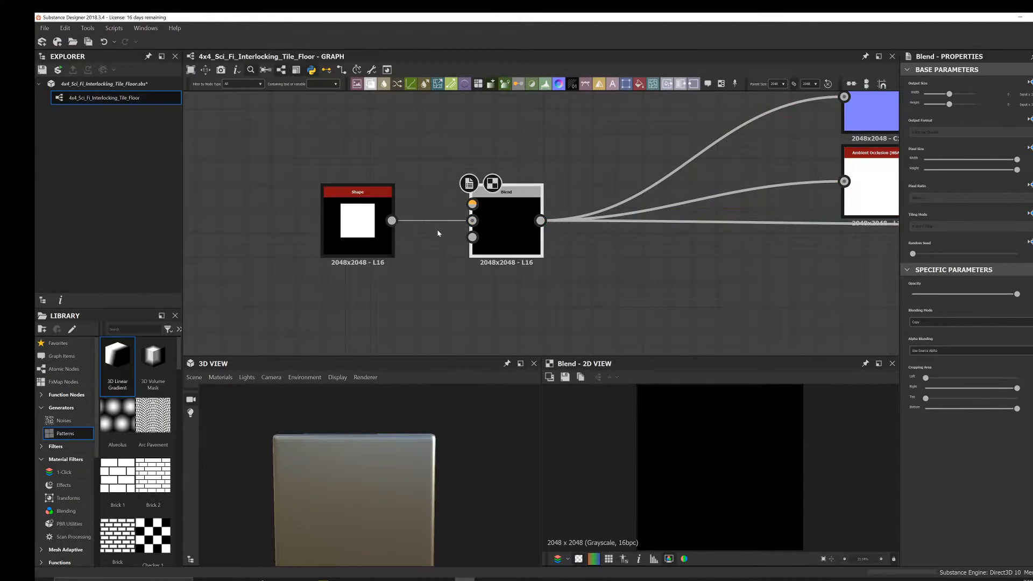
middle_drag(501, 232, 547, 228)
scroll(546, 228, up, 1)
drag(545, 227, 500, 227)
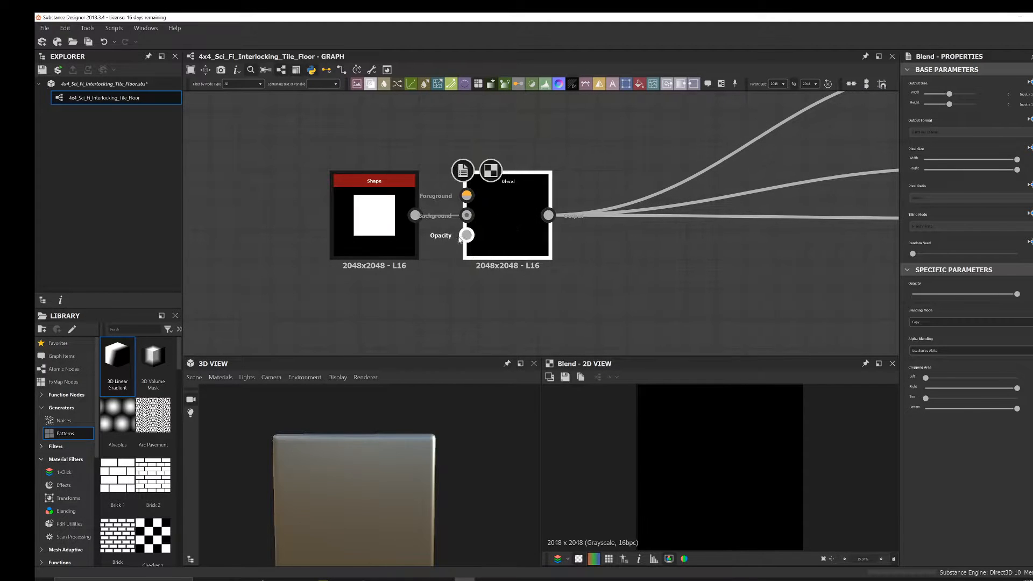
middle_drag(467, 235, 509, 206)
drag(422, 185, 392, 184)
middle_drag(431, 275, 435, 290)
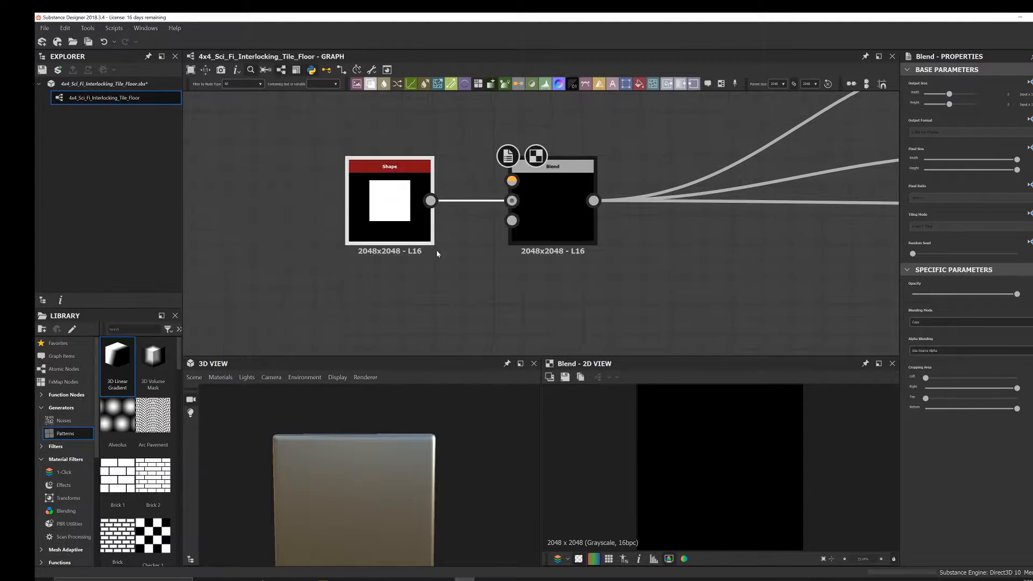
- Add a Polygon 1 node and place it below and to the left of the Shape node
key(space)
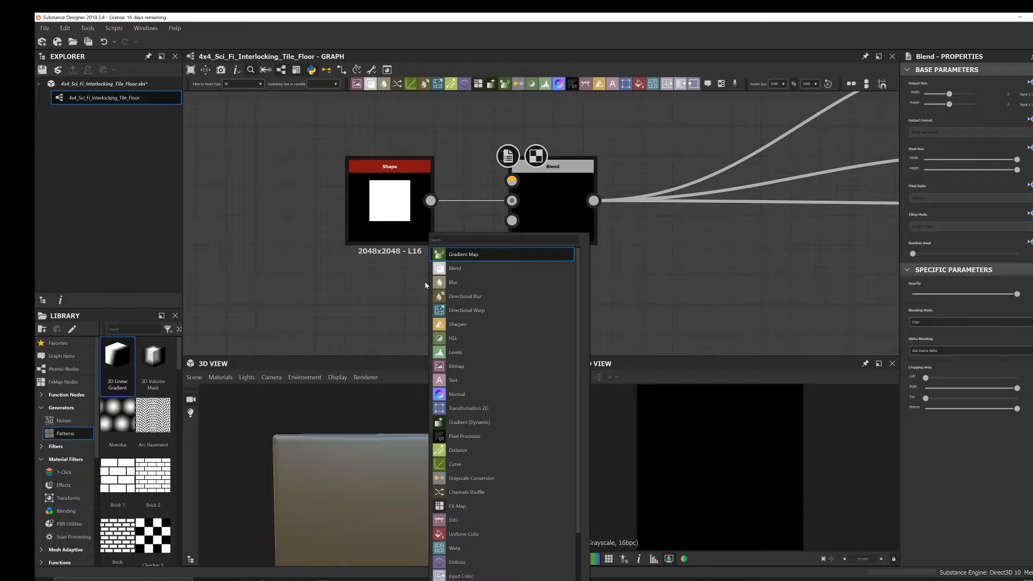
text(poly)
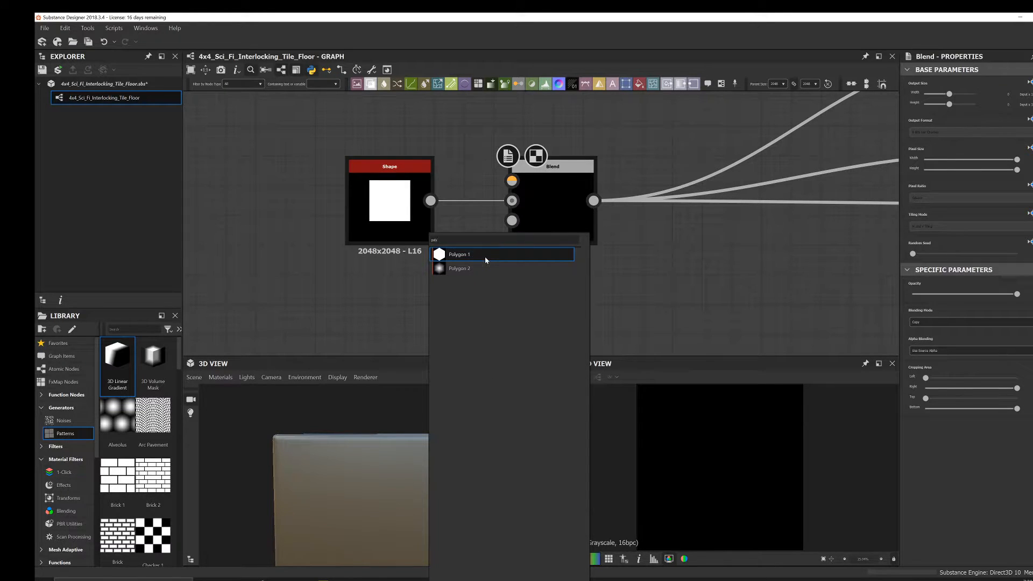
click(486, 260)
middle_drag(453, 219, 499, 202)
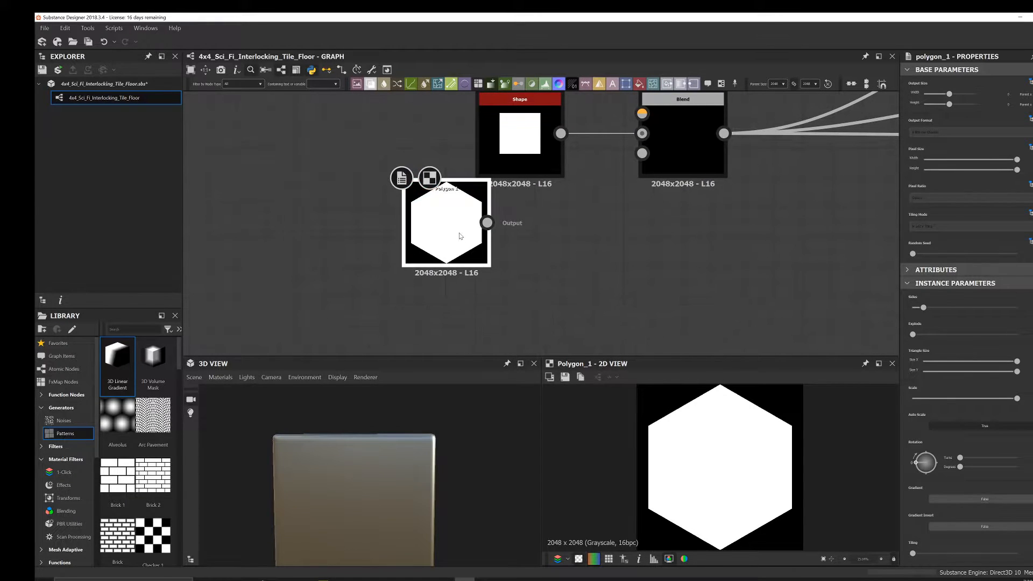
drag(460, 237, 385, 237)
- Add a Transformation 2D node beside Polygon 1 and connect the polygon's output to its input
key(space)
text(tr)
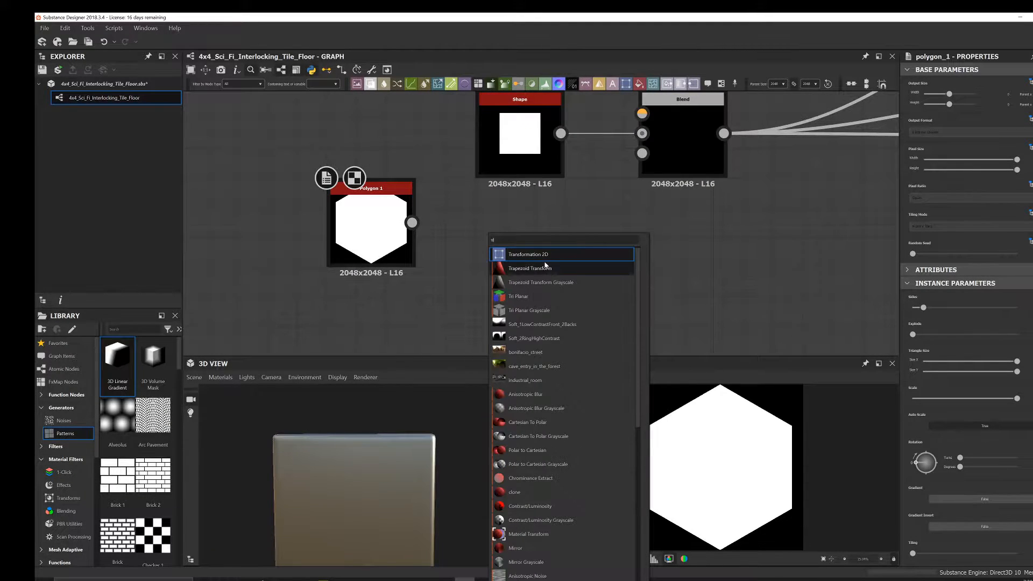
click(526, 251)
middle_drag(478, 239, 454, 261)
drag(454, 260, 490, 236)
drag(388, 243, 455, 244)
middle_drag(553, 209, 487, 241)
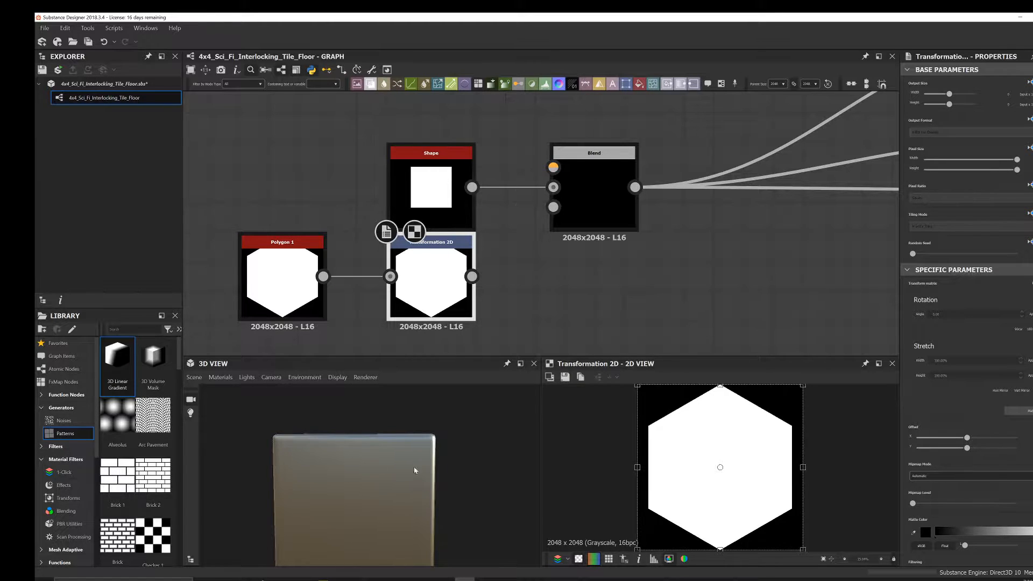
drag(401, 480, 368, 472)
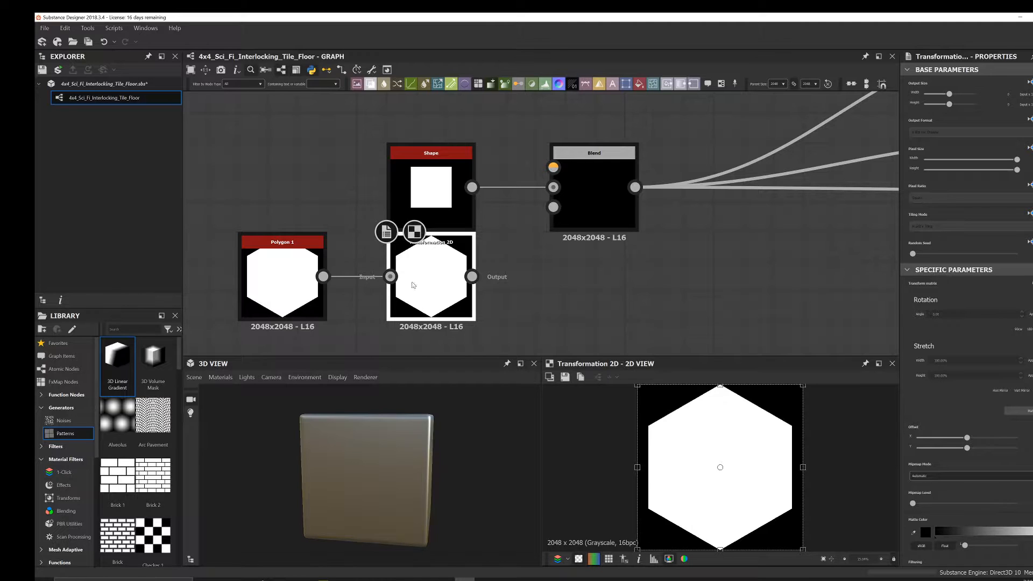
- Align the Shape node directly above the Polygon 1 node
middle_drag(556, 207, 594, 207)
drag(505, 200, 355, 200)
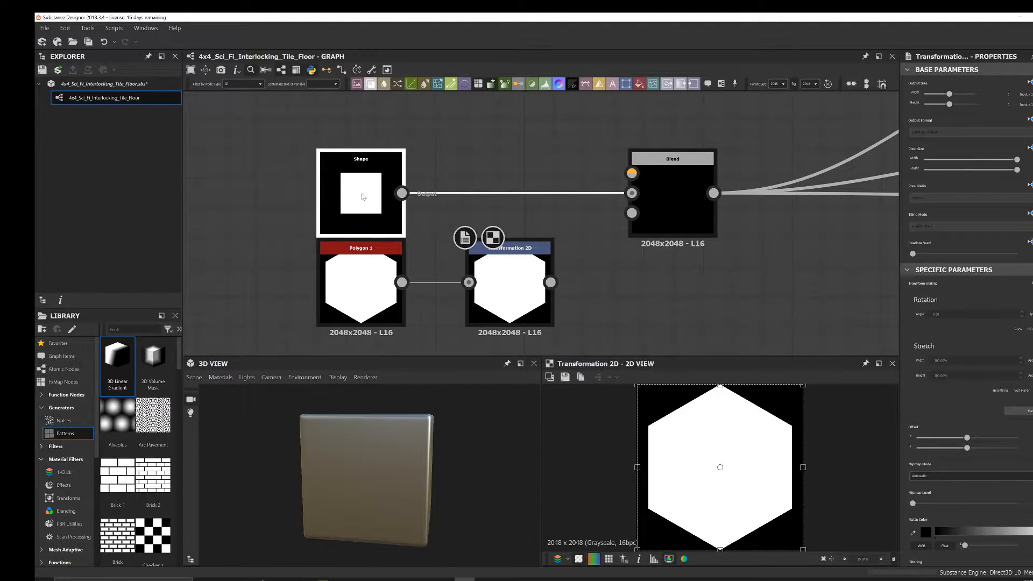
middle_drag(518, 266, 535, 242)
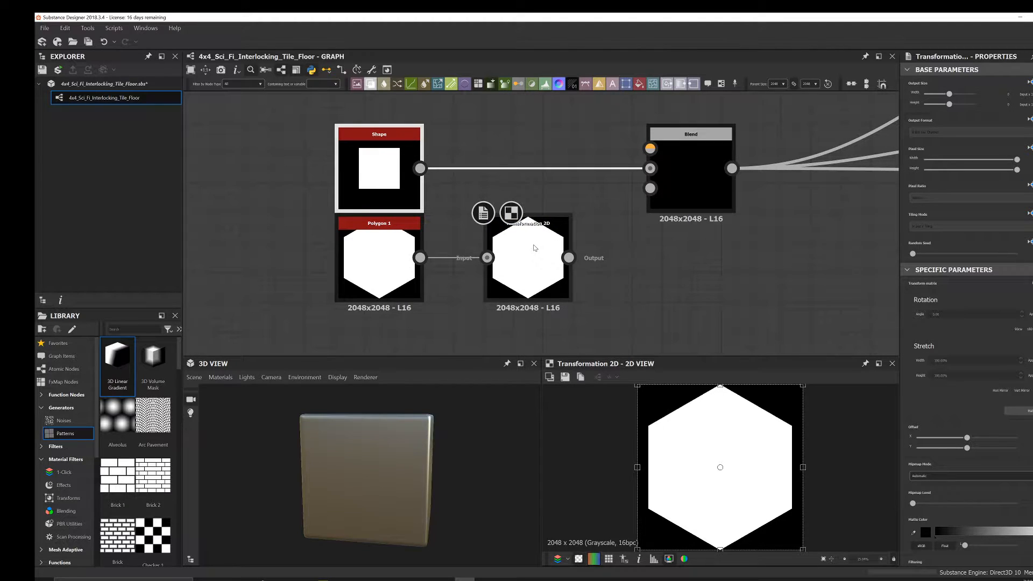
- Rotate the hexagon to a flat-topped orientation in Transformation 2D and connect that node to the Blend's foreground input
click(535, 248)
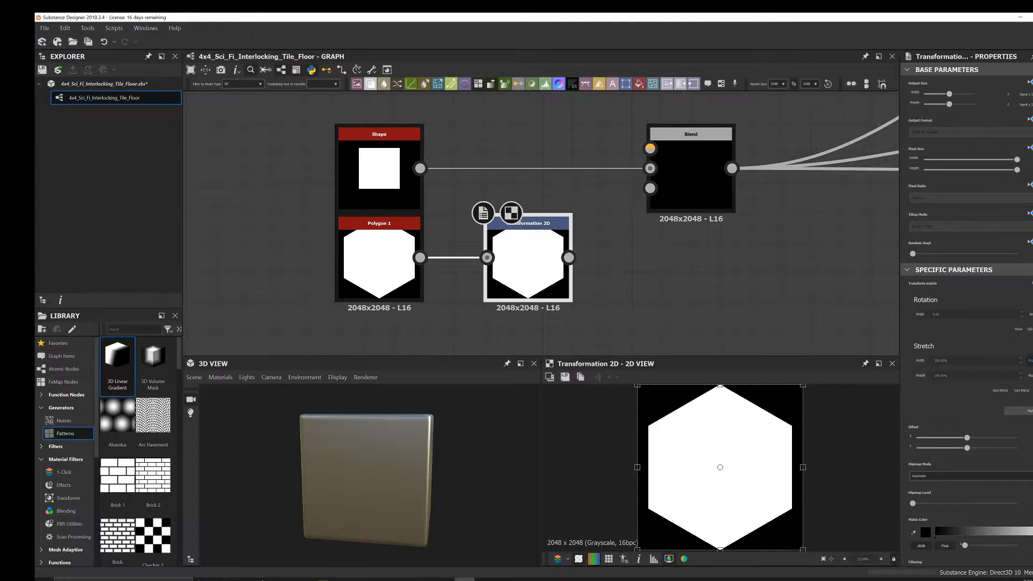
click(1019, 329)
middle_drag(502, 169, 466, 194)
drag(532, 283, 613, 173)
- Set the Blend node's blending mode to Add (Linear Dodge)
click(652, 180)
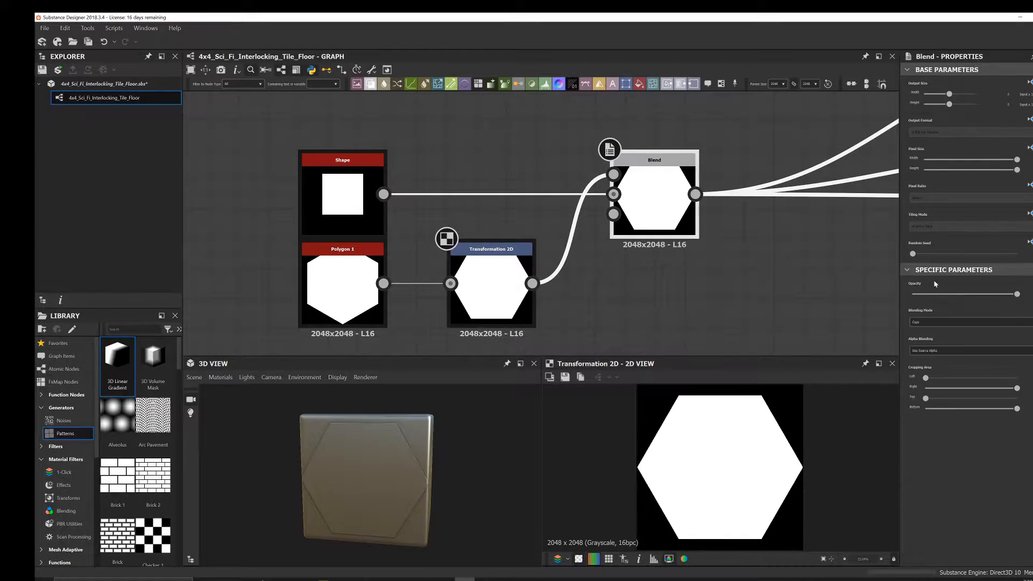
click(923, 323)
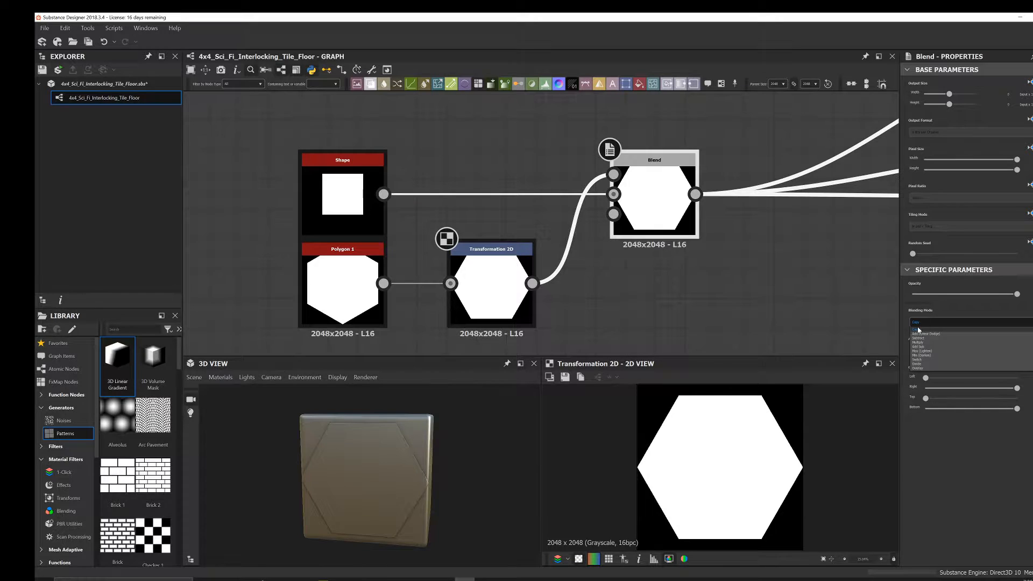
click(923, 334)
middle_drag(398, 231, 402, 205)
- Scale the hexagon down to just over a third of its size in Transformation 2D and set the node's tiling mode to No Tiling
click(495, 253)
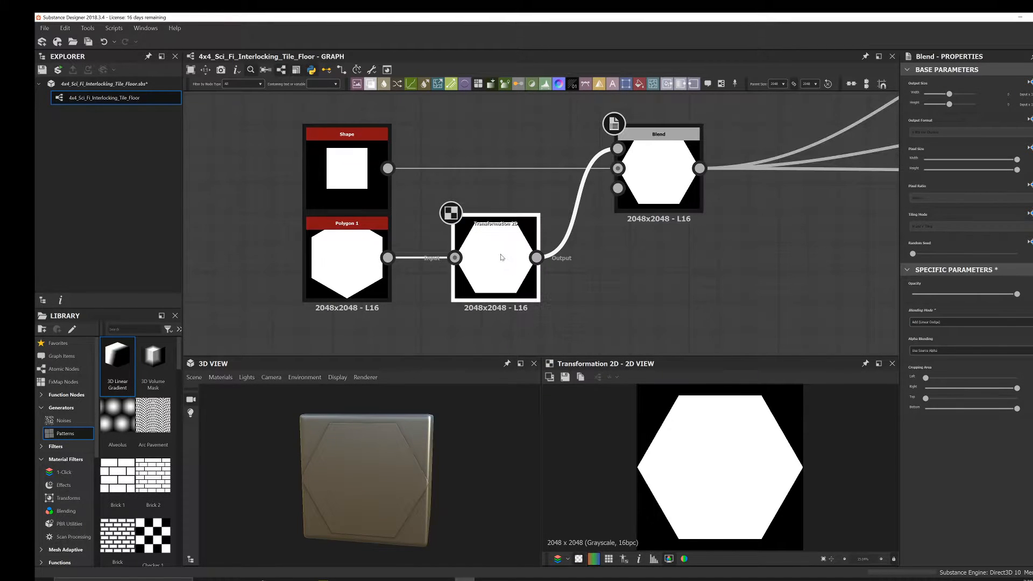
drag(651, 398, 695, 441)
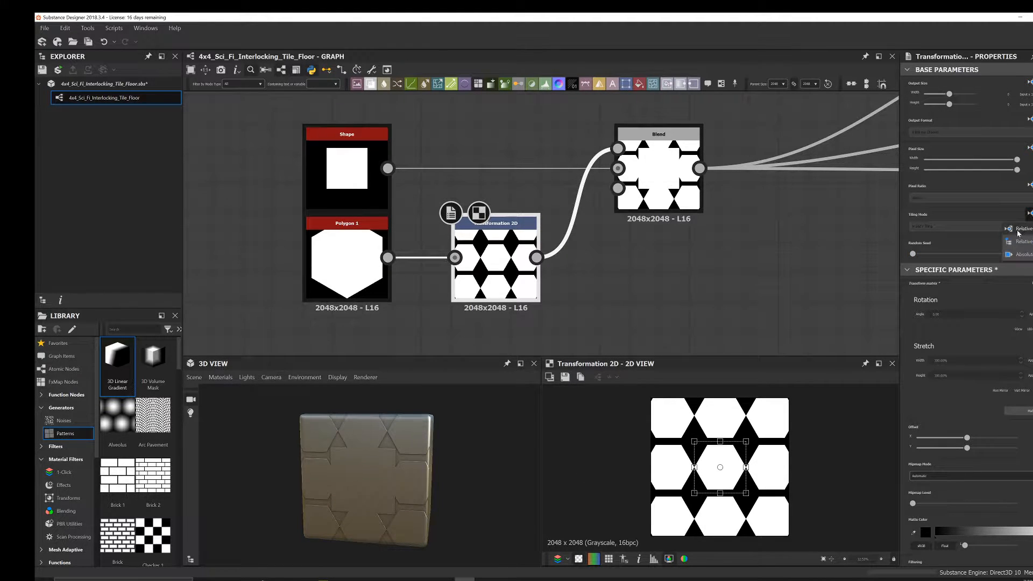
click(1029, 214)
click(956, 226)
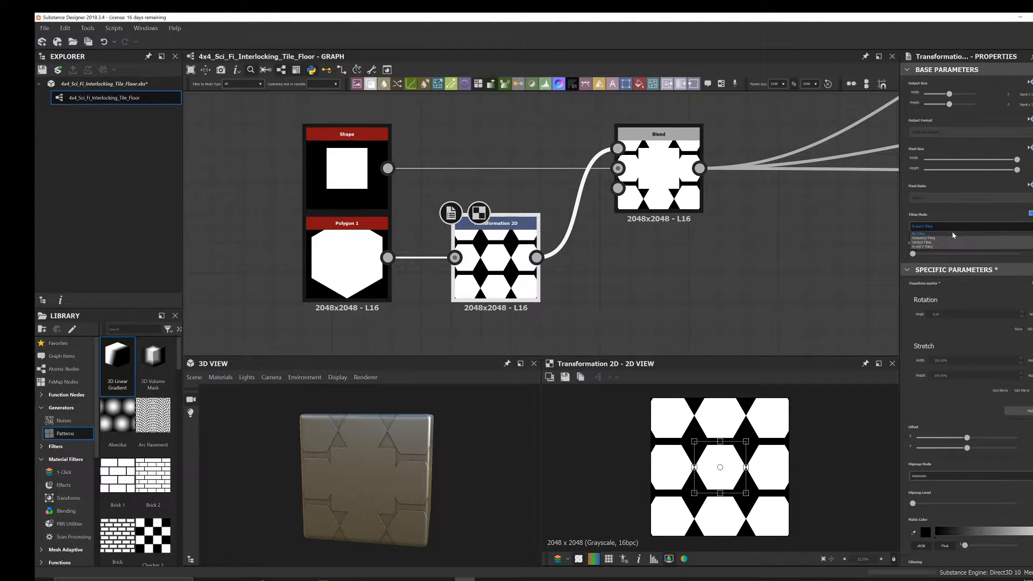
click(946, 226)
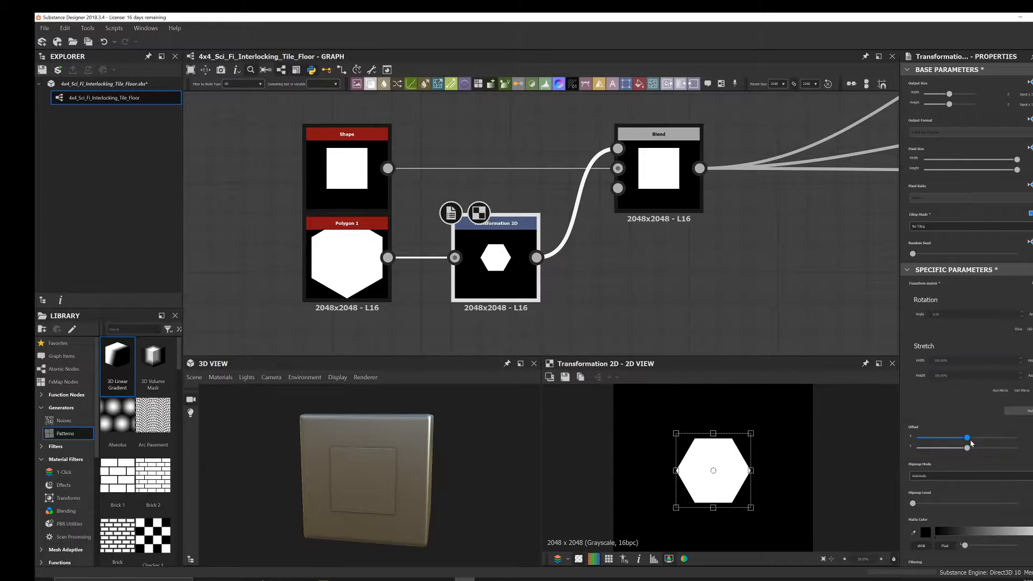
- Offset the hexagon upward so its top protrudes above the square's upper edge, and stretch it slightly wider
drag(968, 449, 1005, 432)
key(ctrl+z)
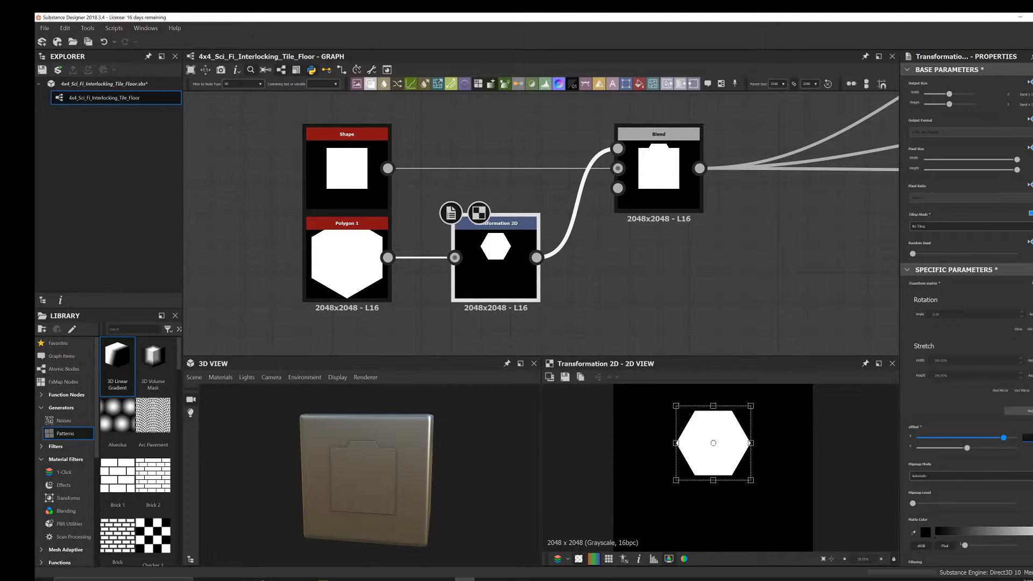
key(Return)
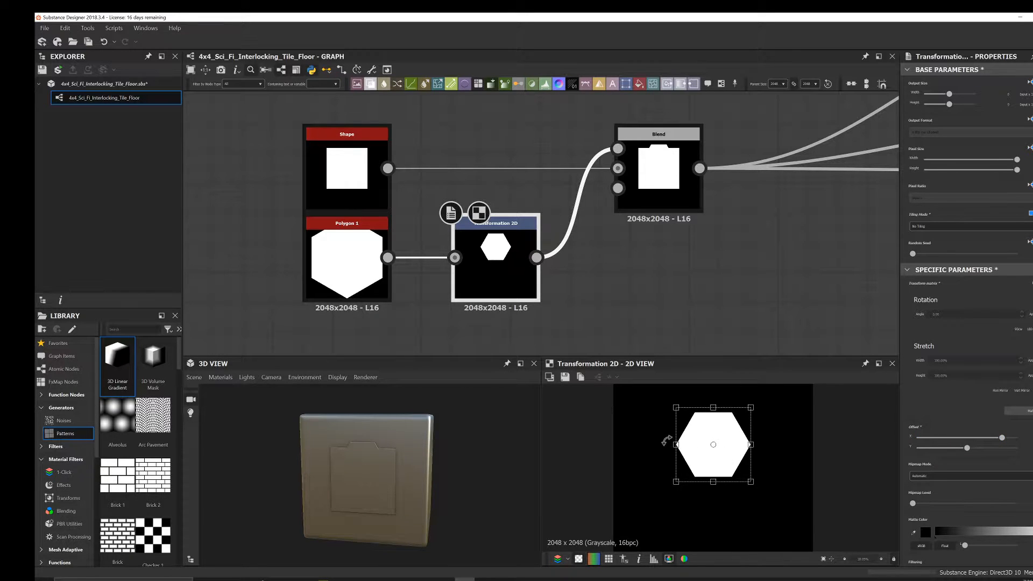
drag(677, 444, 666, 440)
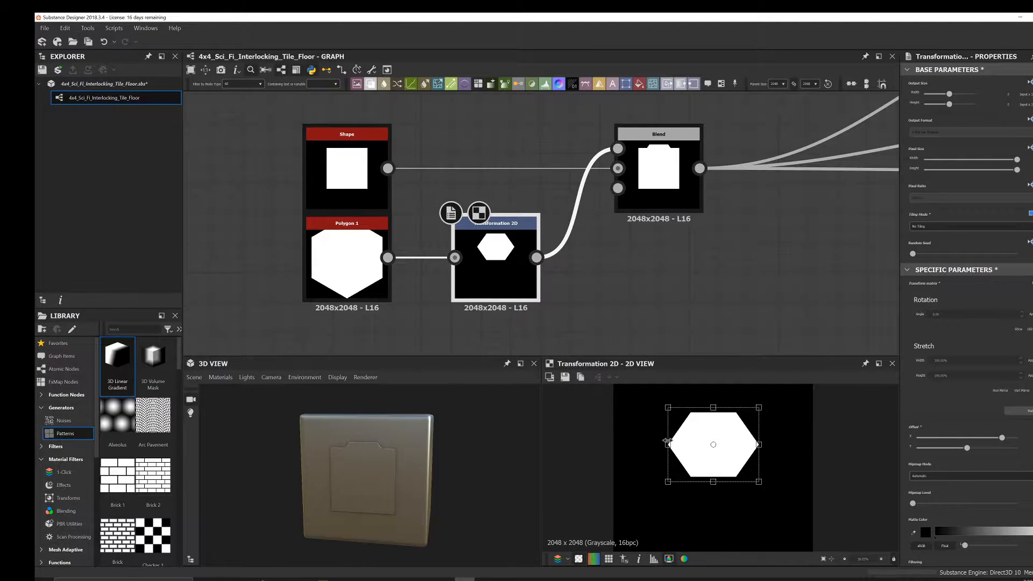
- Move the Blend node closer to the Transformation 2D node, vertically between the shape and polygon rows
middle_drag(595, 233, 463, 230)
scroll(530, 222, down, 2)
middle_drag(529, 223, 500, 266)
scroll(547, 231, up, 2)
middle_drag(370, 247, 479, 220)
scroll(484, 222, down, 1)
drag(548, 197, 510, 207)
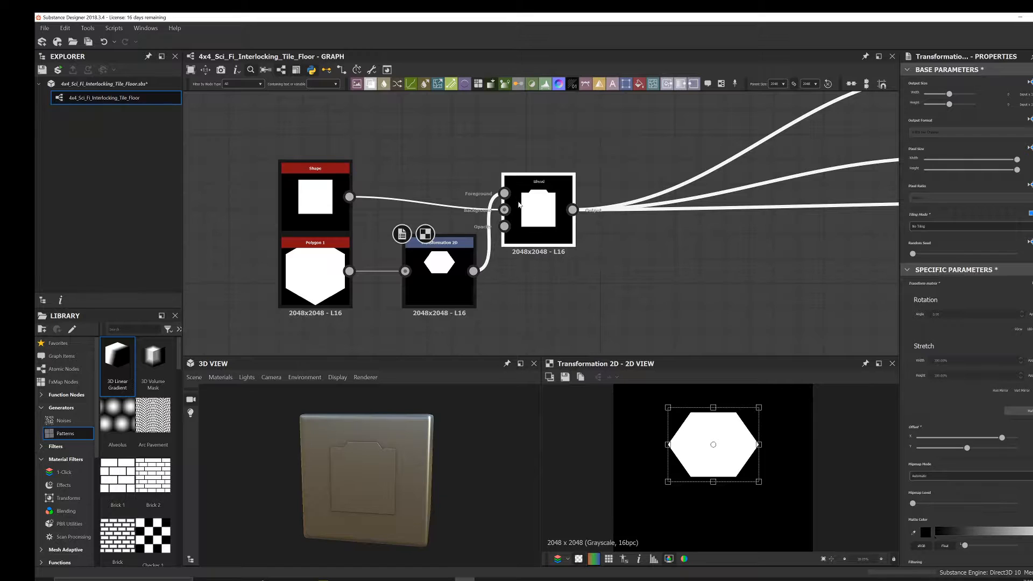
scroll(520, 205, up, 1)
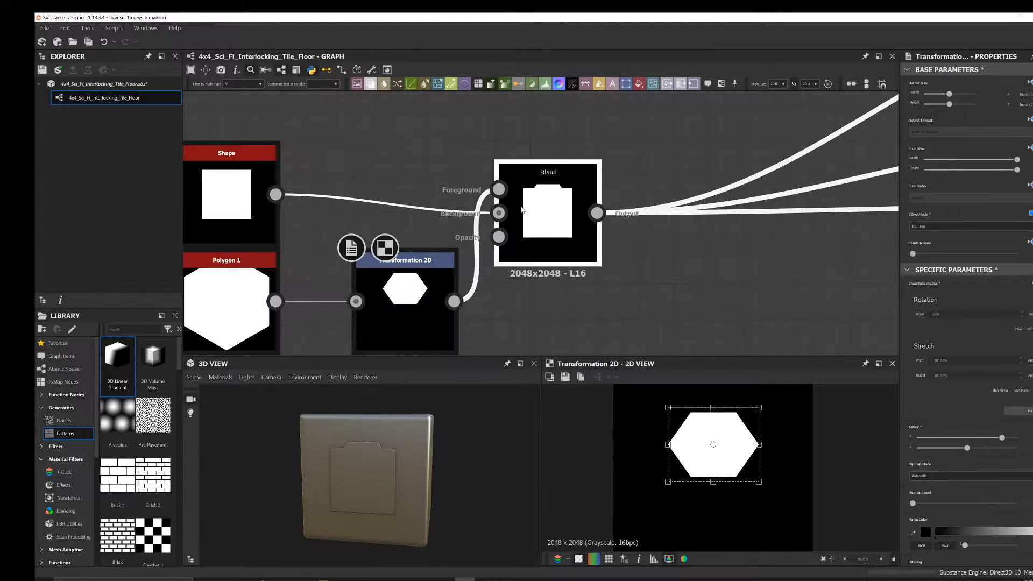
scroll(528, 250, down, 1)
scroll(567, 228, up, 1)
- Add a second Blend node just below and to the right of the existing Blend node
click(630, 279)
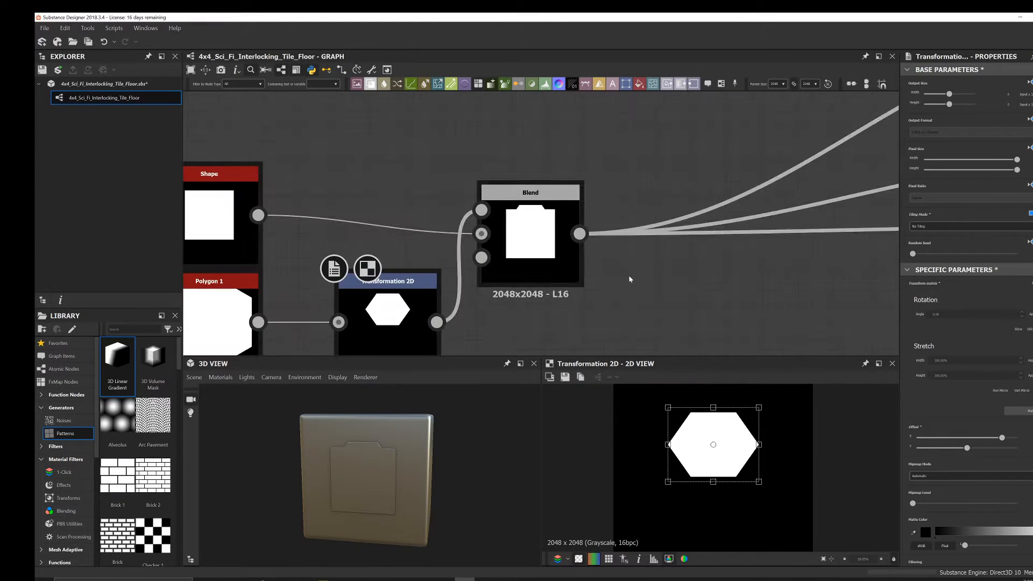
key(space)
text(blend)
key(Return)
scroll(582, 264, down, 1)
middle_drag(581, 264, 545, 271)
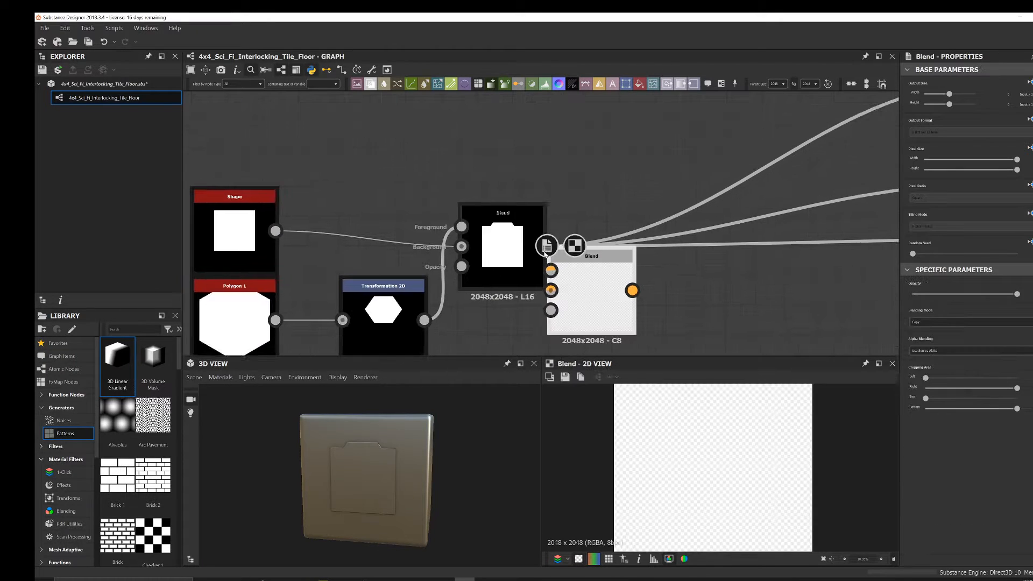
- Place the new Blend node to the right, reroute the output links through it, and feed the first Blend into its background
drag(608, 286, 636, 256)
shift+drag(543, 246, 636, 224)
drag(543, 247, 680, 253)
scroll(679, 253, down, 1)
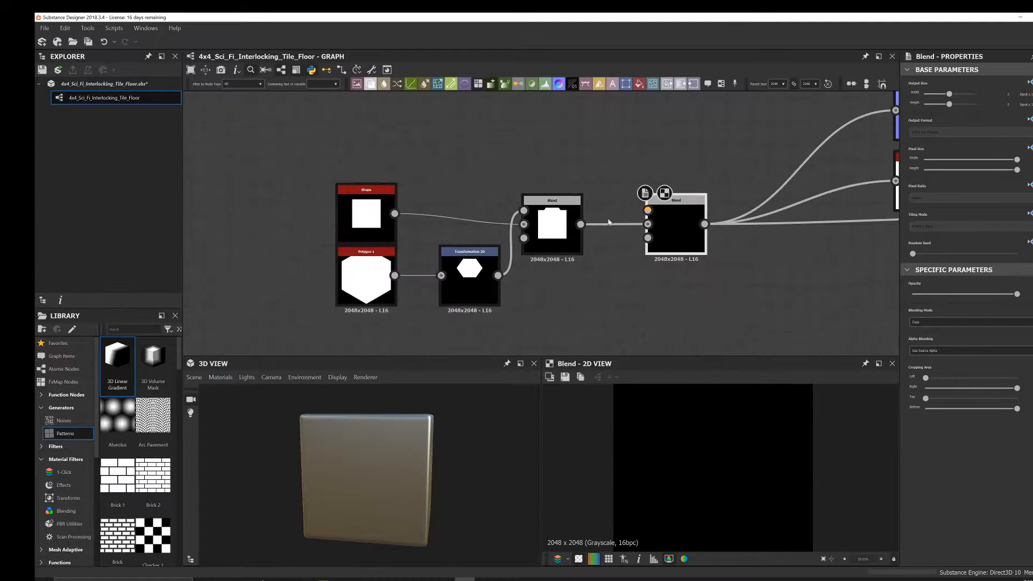
middle_drag(570, 245, 498, 236)
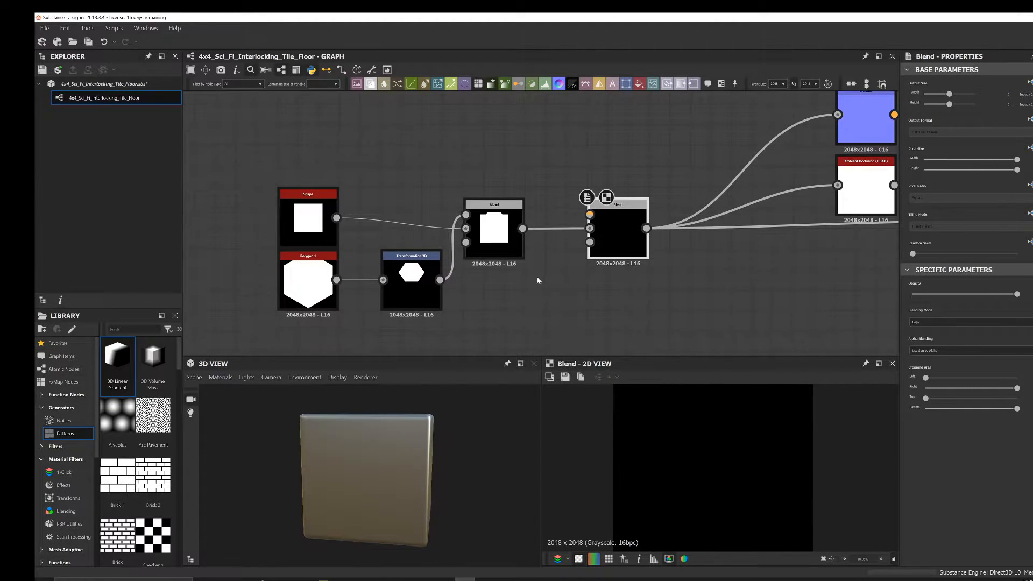
- Add a second Transformation 2D fed by the transformed hexagon below the first Blend, and connect it to the second Blend's foreground
key(space)
text(t)
click(534, 266)
middle_drag(531, 271, 551, 225)
drag(521, 246, 520, 266)
drag(460, 233, 599, 182)
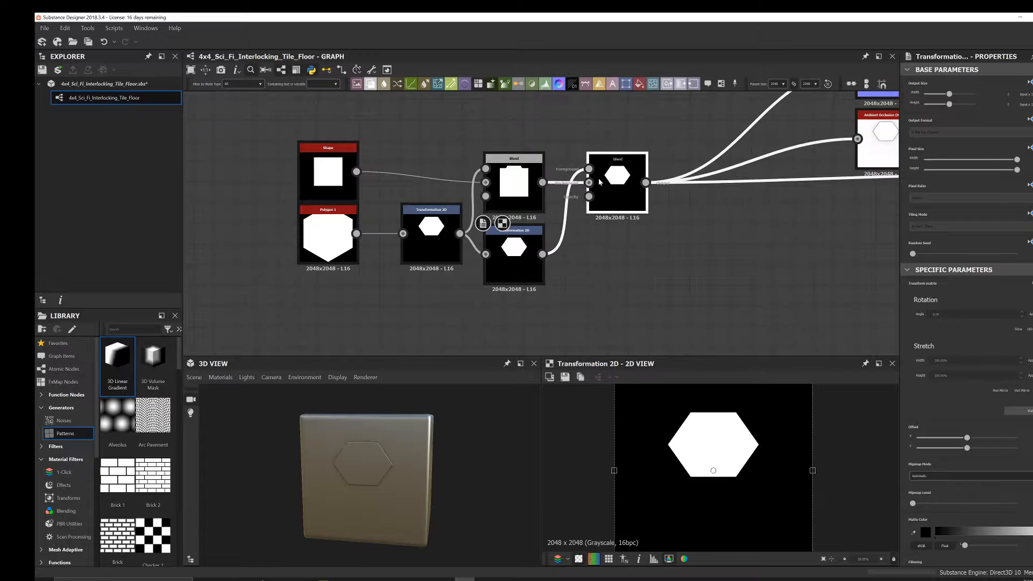
- Set the second Blend's blending mode to Subtract and preview its result
click(613, 182)
click(930, 321)
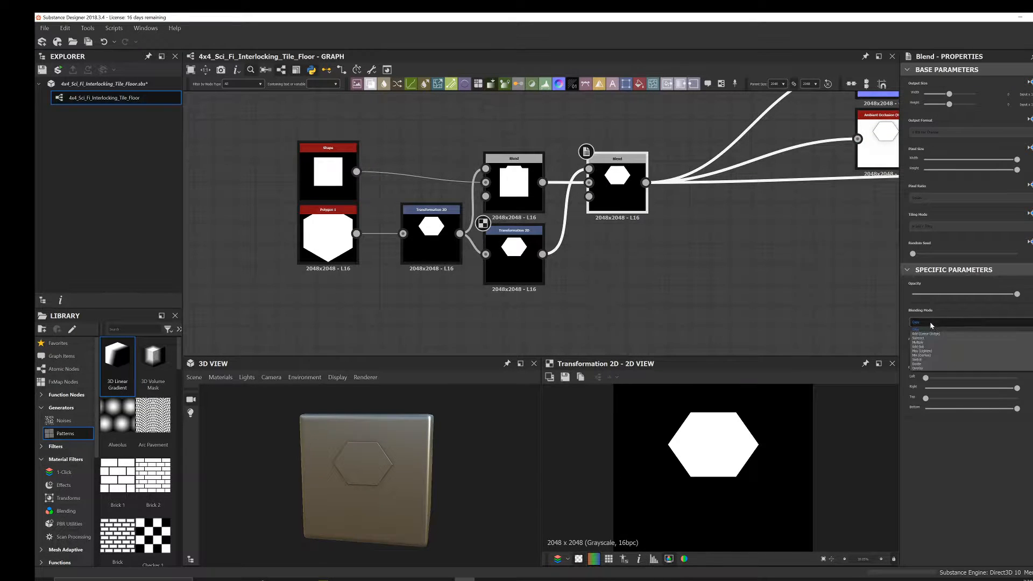
click(941, 346)
scroll(610, 224, up, 1)
scroll(610, 222, up, 2)
double_click(625, 177)
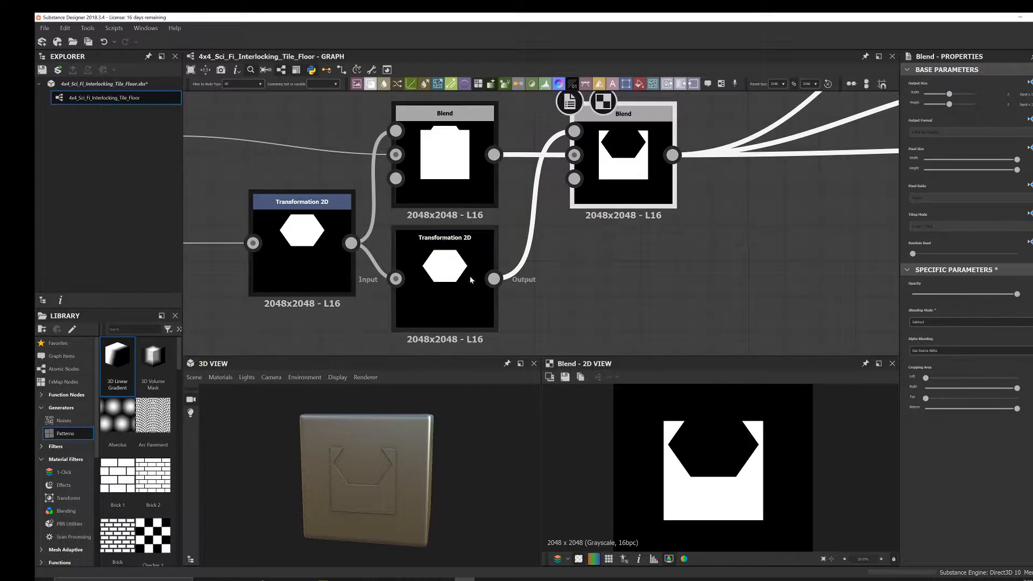
- Rotate the second hexagon 90 degrees clockwise and offset it to cut a notch in the square's left edge
click(470, 275)
click(1019, 329)
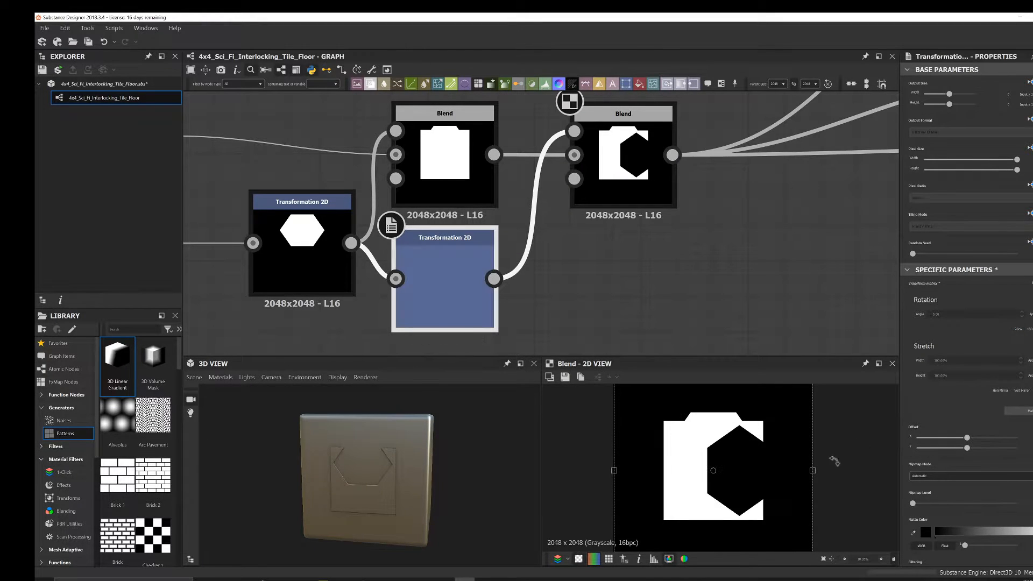
drag(967, 452, 920, 453)
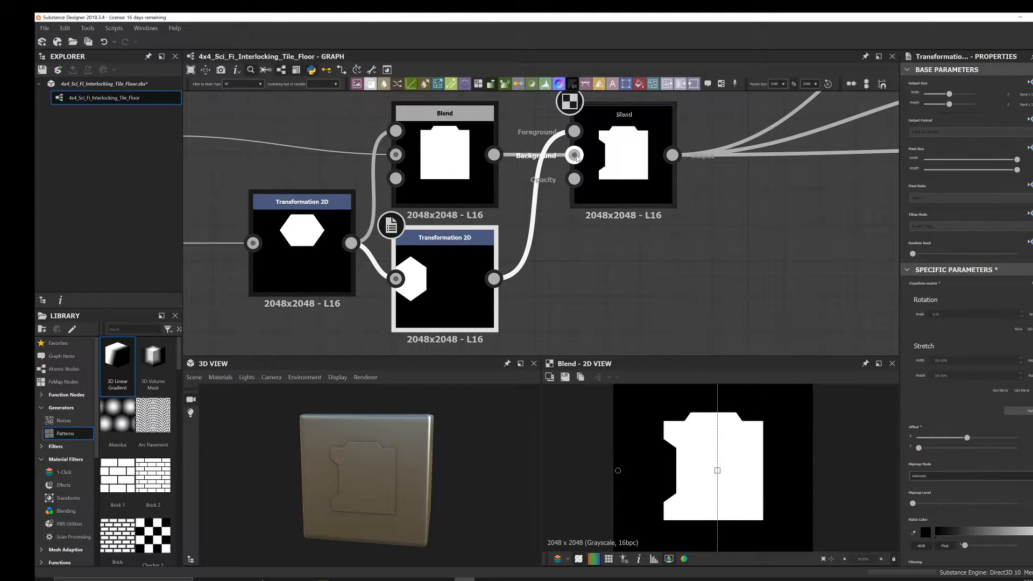
- Move the Normal, Ambient Occlusion and Base Material nodes farther right to free space in the graph
scroll(560, 244, down, 5)
middle_drag(660, 232, 563, 236)
drag(544, 123, 761, 261)
drag(698, 205, 835, 198)
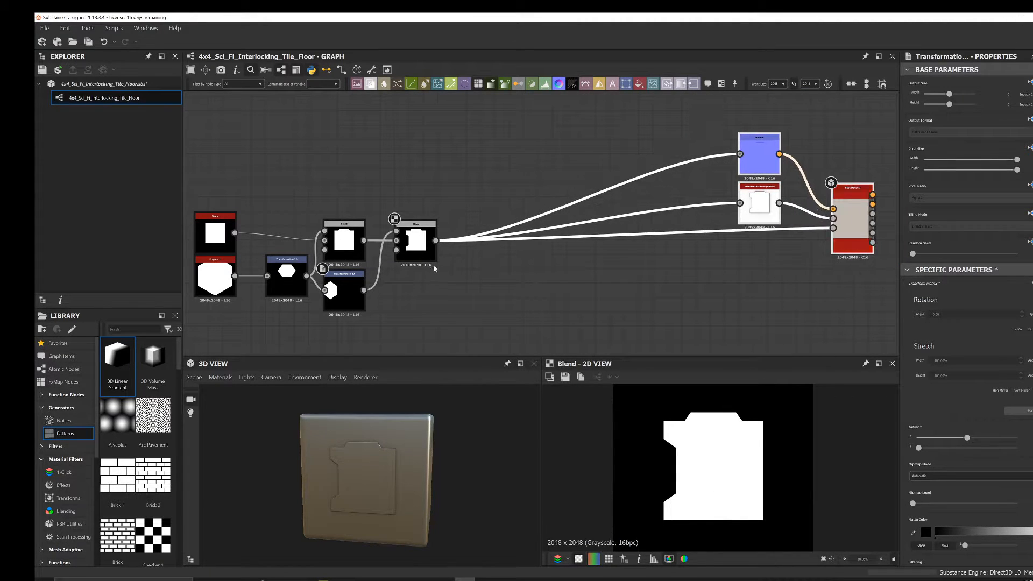
- Enclose the tile shape nodes in a frame titled Tile Base and shift the frame to the left
middle_drag(455, 302, 653, 281)
drag(352, 175, 676, 313)
click(720, 86)
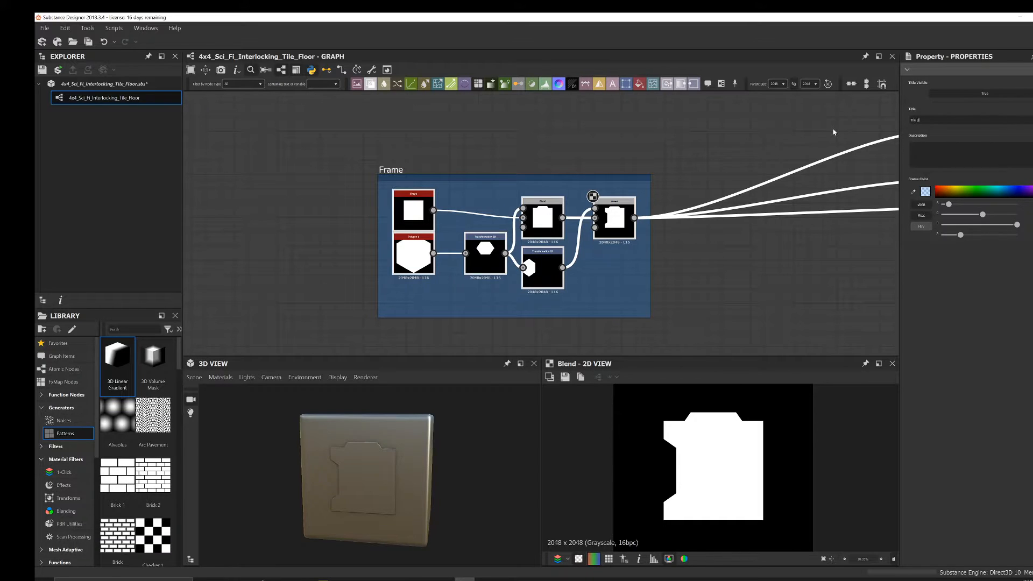
click(384, 168)
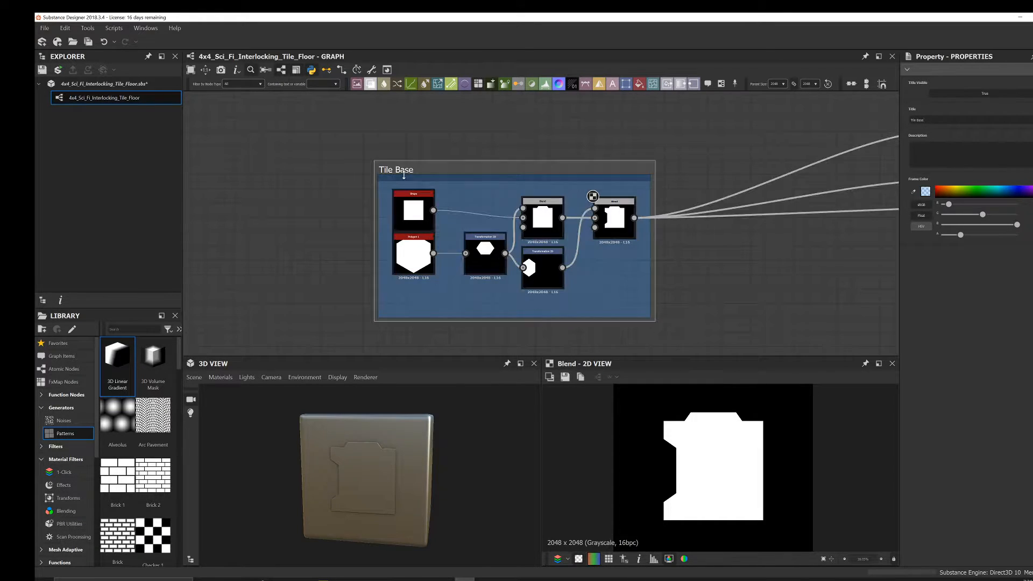
drag(383, 169, 210, 169)
- Insert a Bevel node between the final Tile Base Blend and the outputs, and reduce its distance to a very thin bevel
scroll(533, 237, up, 3)
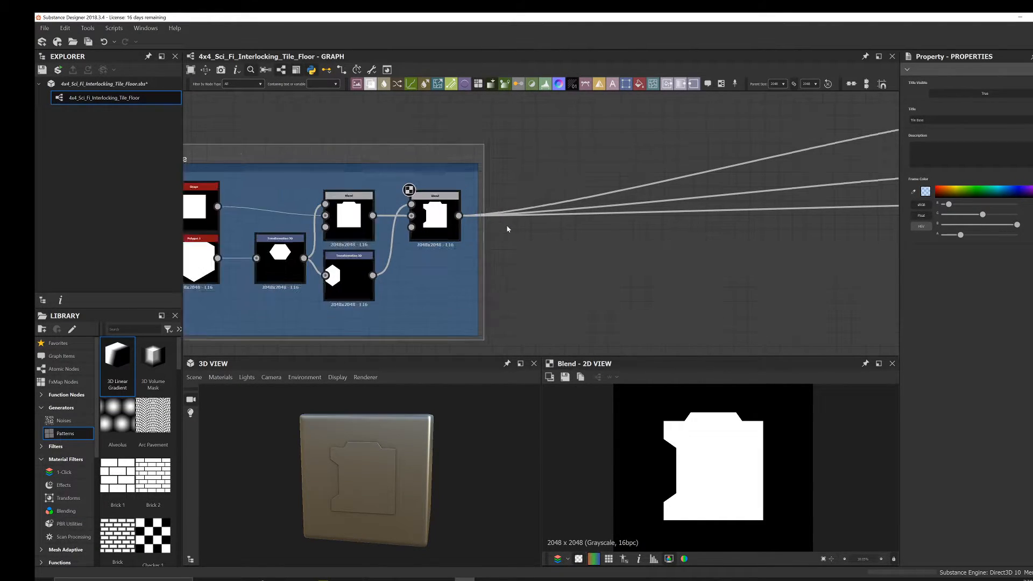
key(space)
text(bevel)
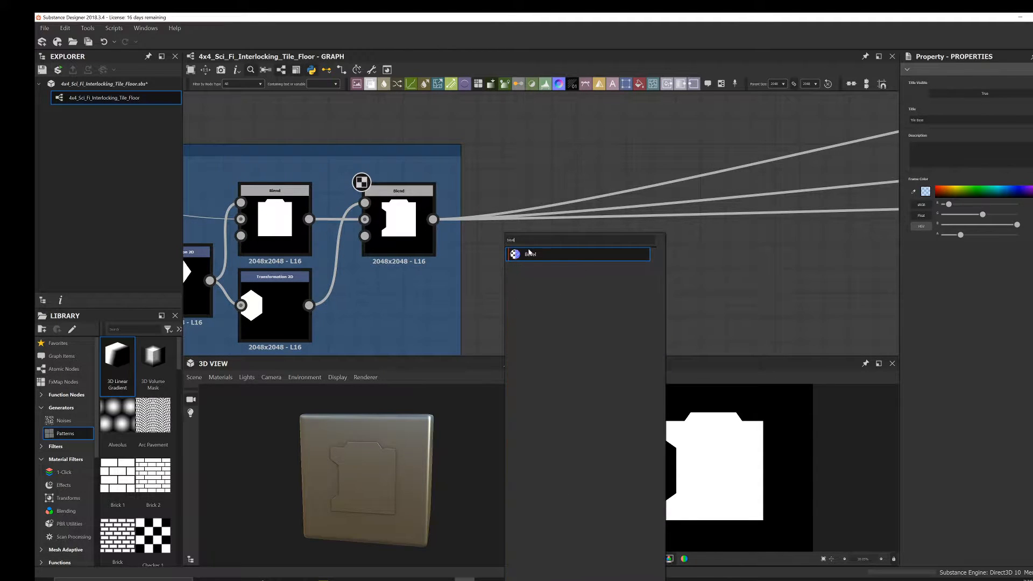
key(Return)
drag(491, 254, 549, 222)
drag(434, 220, 481, 231)
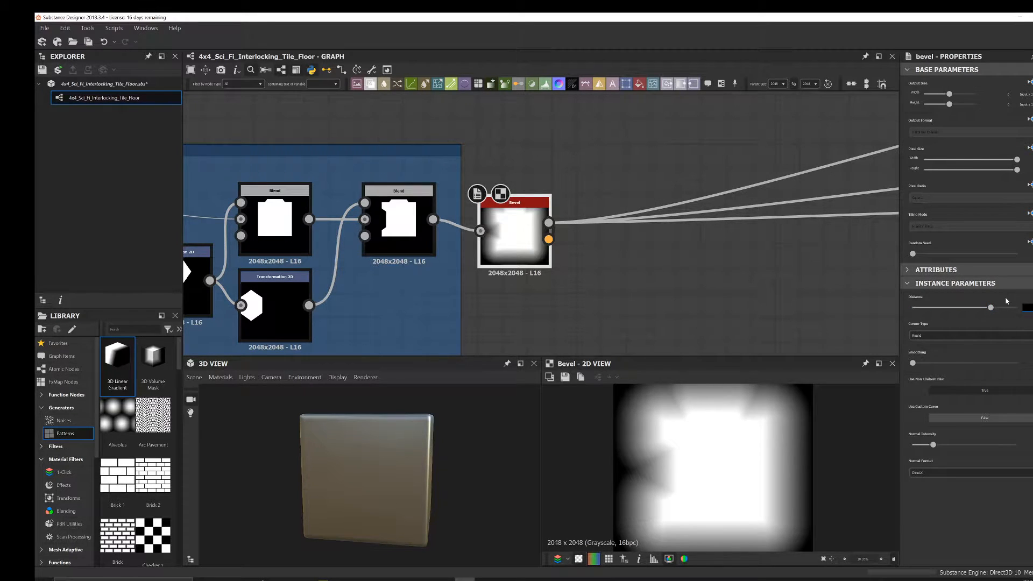
scroll(1007, 300, down, 3)
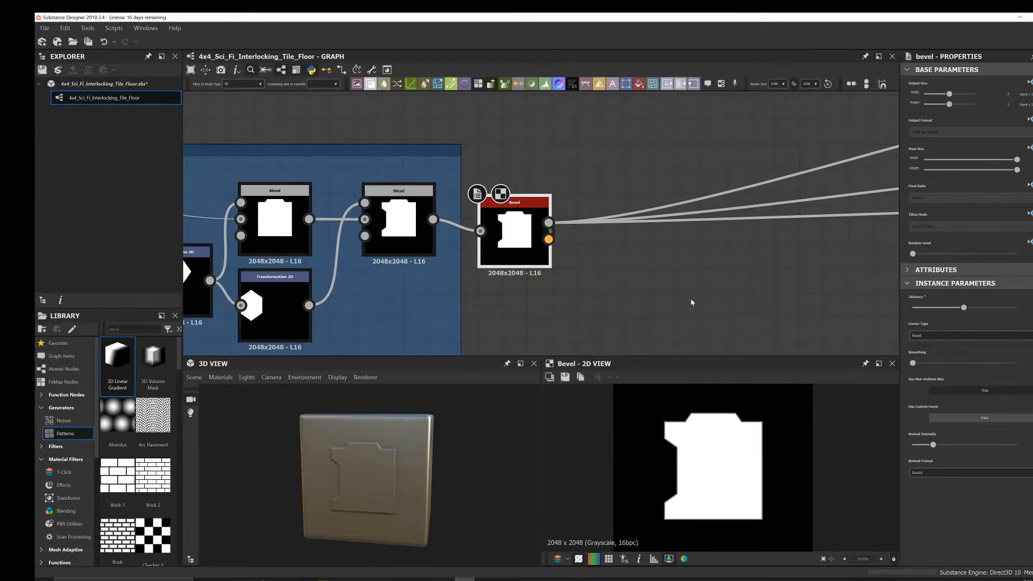
- Move the Normal, Ambient Occlusion and Base Material nodes even farther from the Bevel node
scroll(493, 220, down, 2)
middle_drag(489, 214, 386, 234)
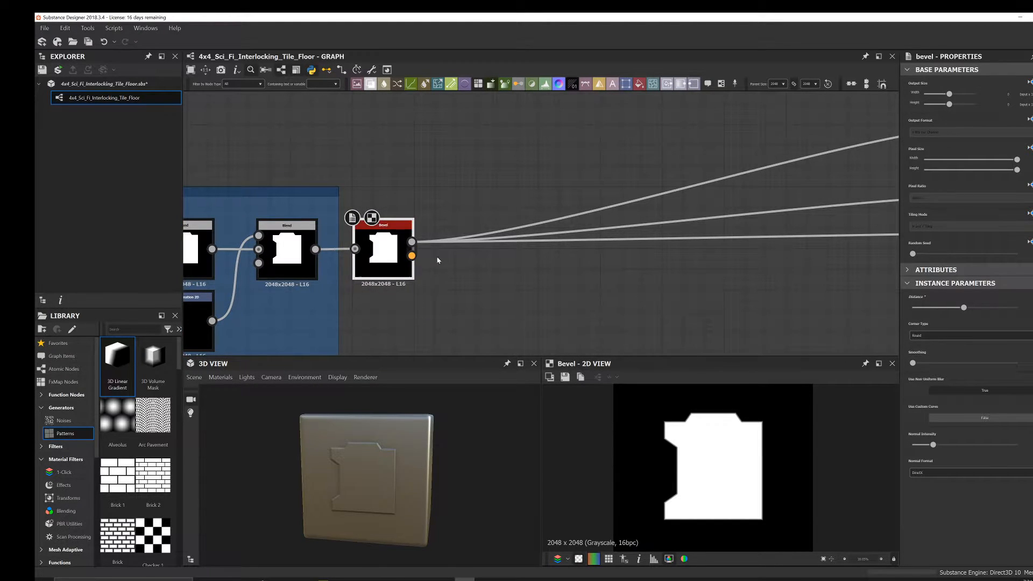
scroll(487, 258, down, 2)
middle_drag(888, 251, 571, 243)
drag(626, 201, 900, 186)
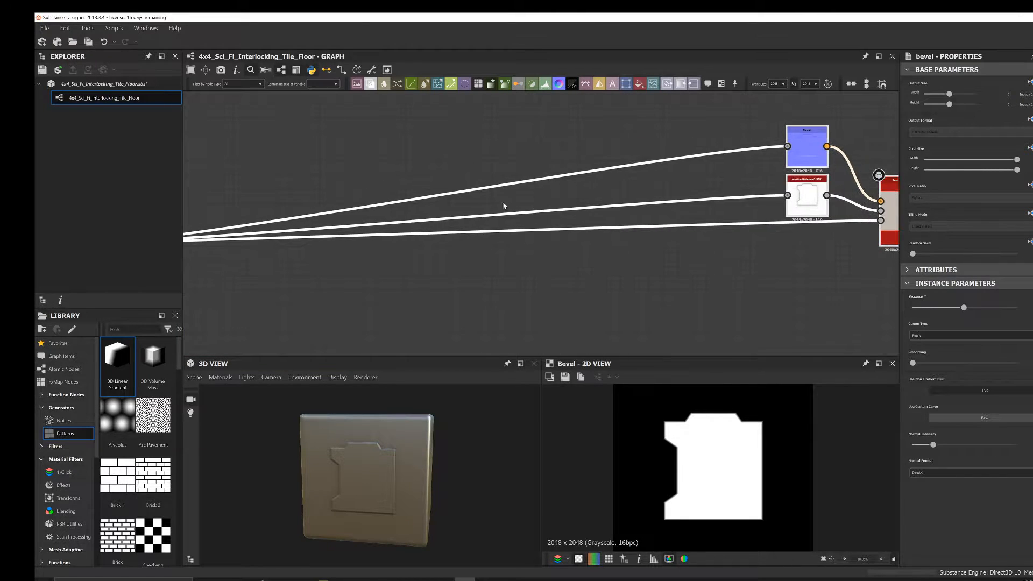
- Add a Blend node and a Transformation 2D node in the free space after the Bevel node
middle_drag(312, 226, 653, 224)
scroll(419, 278, up, 2)
click(532, 267)
key(space)
text(blend)
click(581, 257)
key(space)
text(transform)
click(609, 255)
- Set the new Blend to Add (Linear Dodge) and rearrange the two nodes so Transformation 2D sits between Bevel and Blend
click(519, 246)
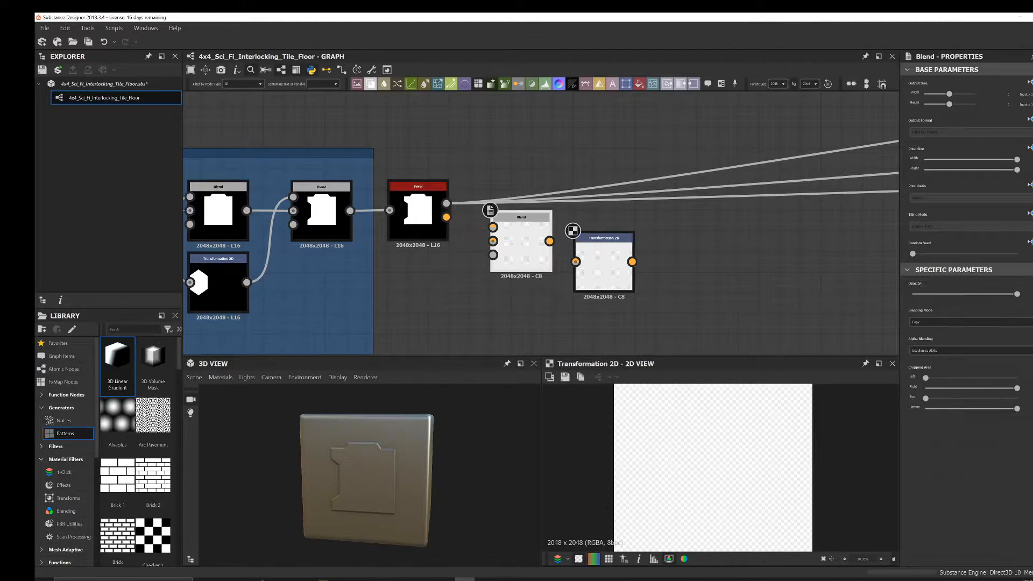
click(935, 324)
click(930, 334)
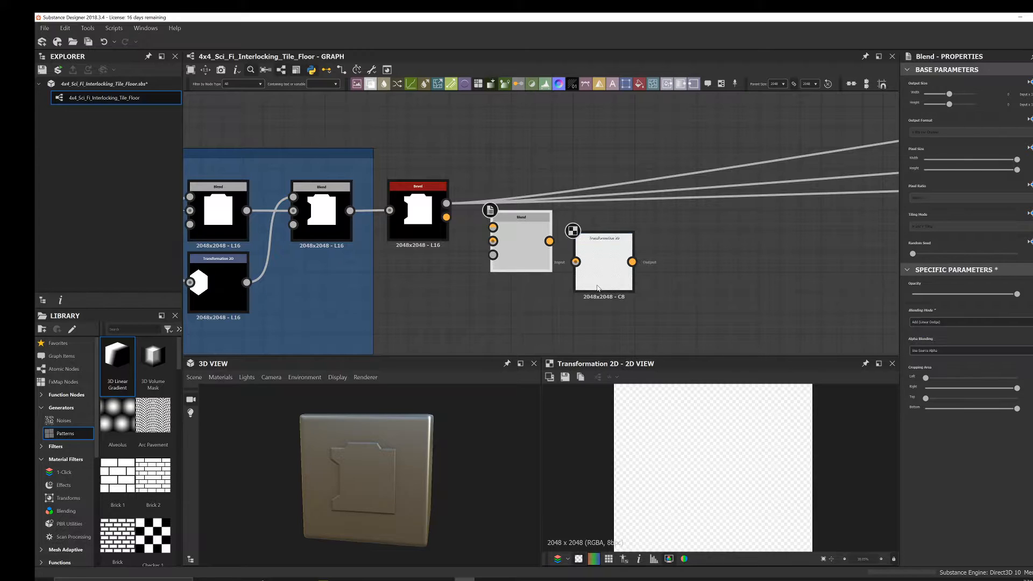
middle_drag(530, 259, 554, 222)
drag(554, 223, 762, 243)
drag(629, 226, 564, 204)
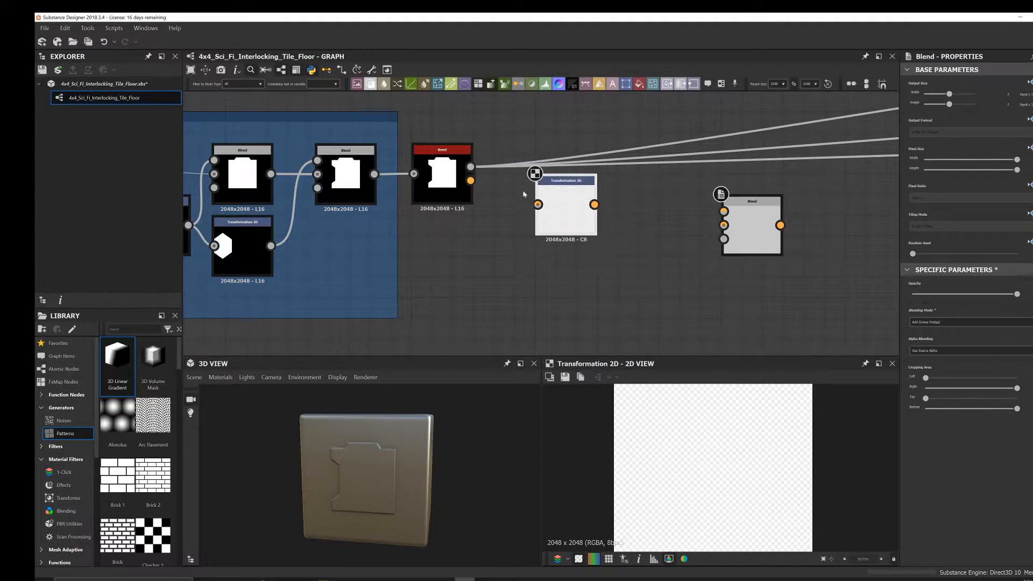
- Reroute the output links to the new Transformation 2D and connect the Bevel's height output to its input
shift+drag(471, 168, 595, 205)
middle_drag(517, 175, 482, 206)
scroll(455, 203, up, 2)
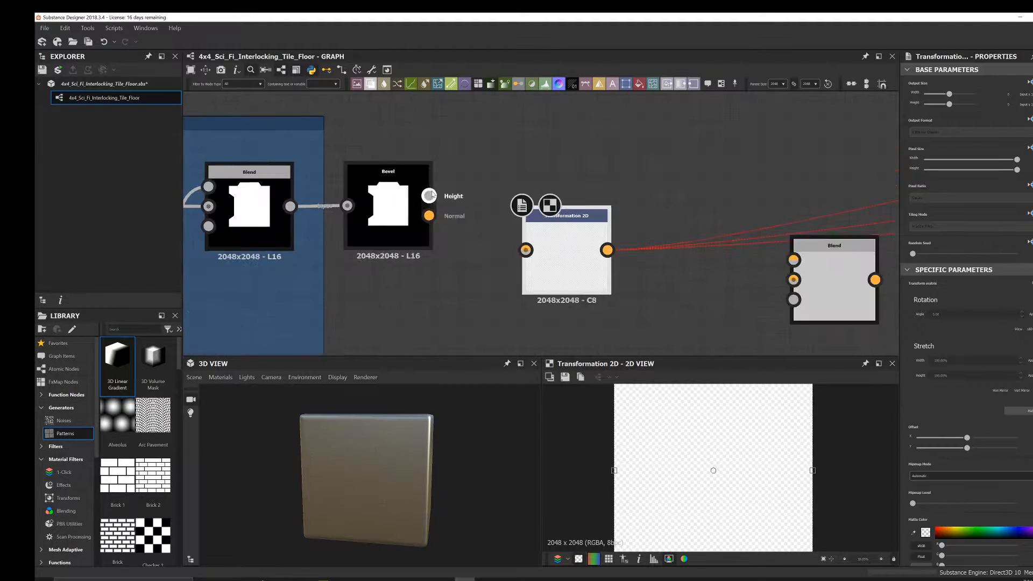
drag(428, 195, 506, 210)
- Set the Transformation 2D offset to -0.25 in both X and Y to place the tile in the bottom-right quadrant
drag(965, 449, 950, 448)
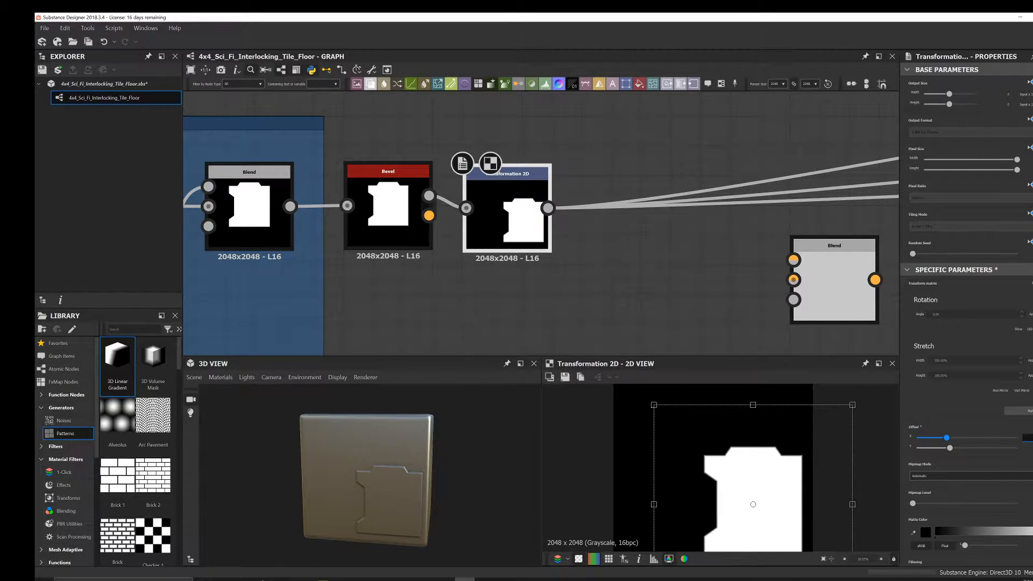
text(5)
key(Tab)
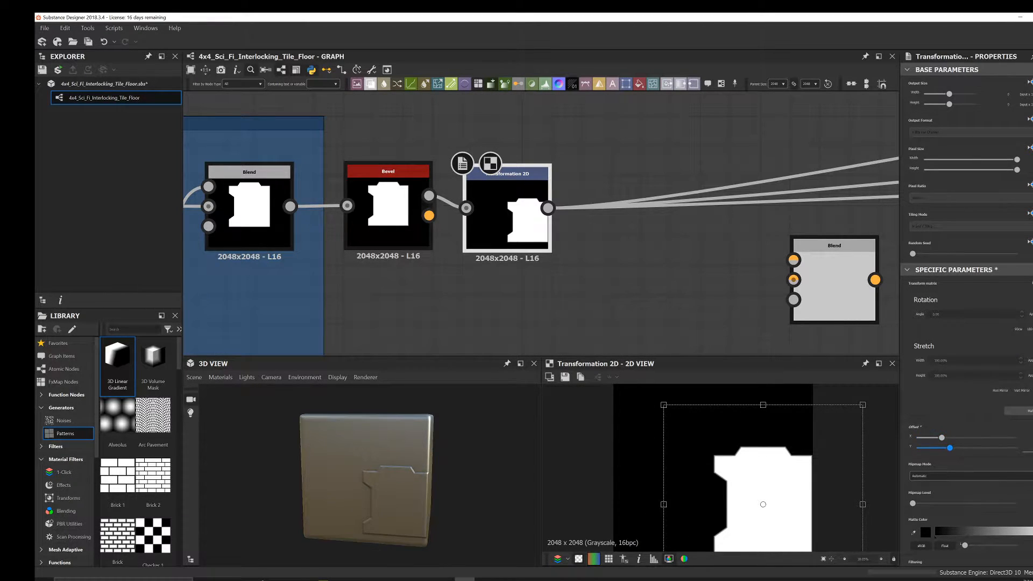
click(1027, 448)
text(-0.25)
key(Return)
drag(368, 437, 356, 473)
- Add another Transformation 2D to the right of the offset one and move the output links onto it
middle_drag(653, 274, 581, 296)
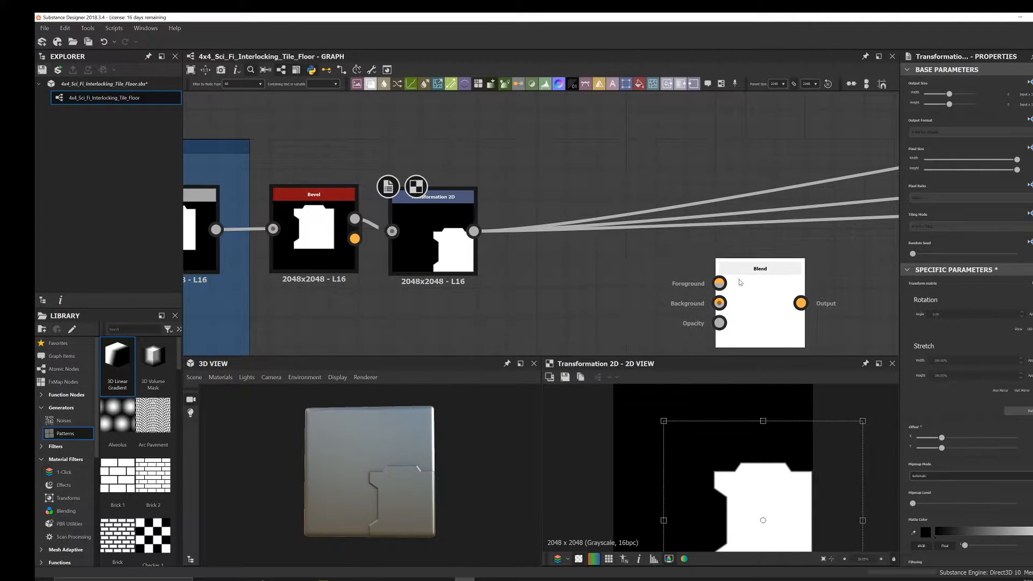
click(736, 281)
key(space)
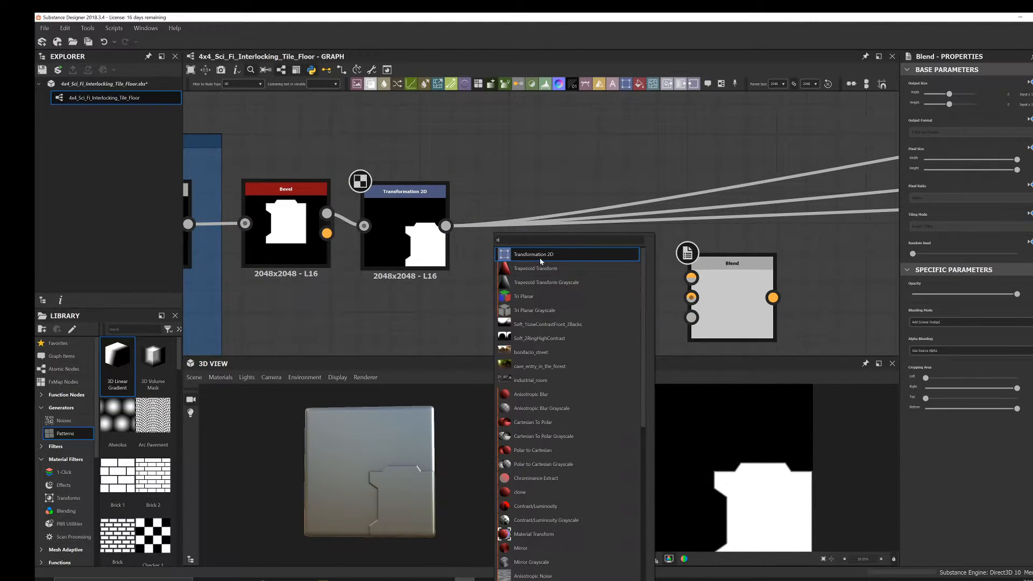
click(539, 257)
drag(500, 269, 547, 210)
shift+drag(446, 225, 583, 209)
middle_drag(614, 208, 510, 219)
click(533, 182)
key(space)
text(t)
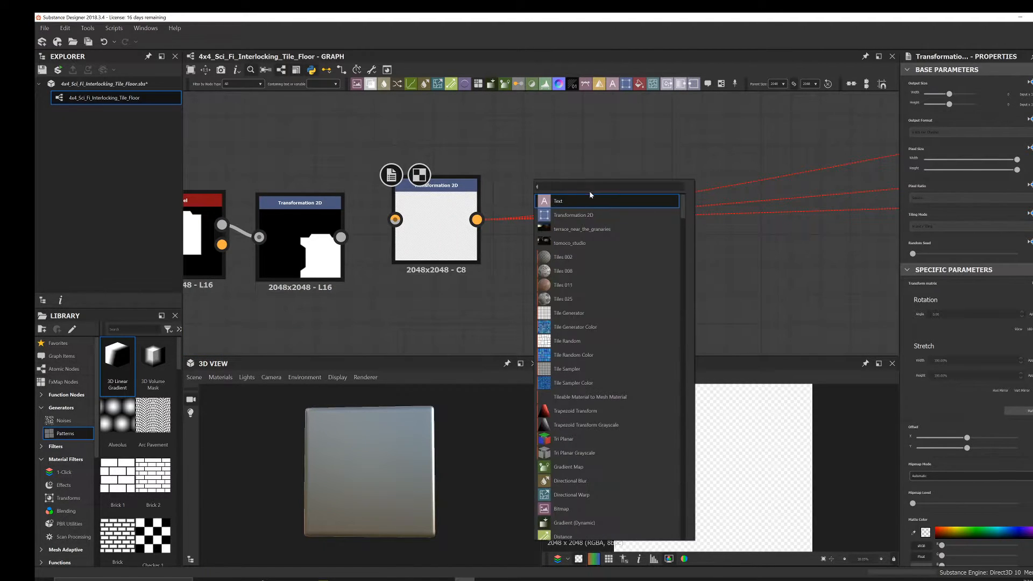
click(571, 207)
key(ctrl+z)
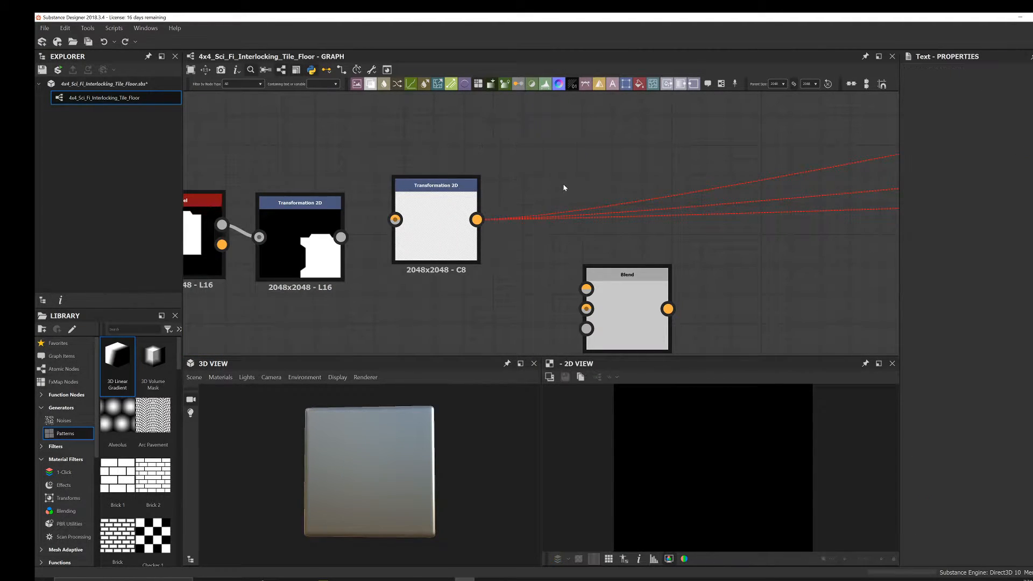
- Add two more Transformation 2D nodes for the remaining quadrants and move the output links onto the first of them
key(space)
text(tr)
click(602, 206)
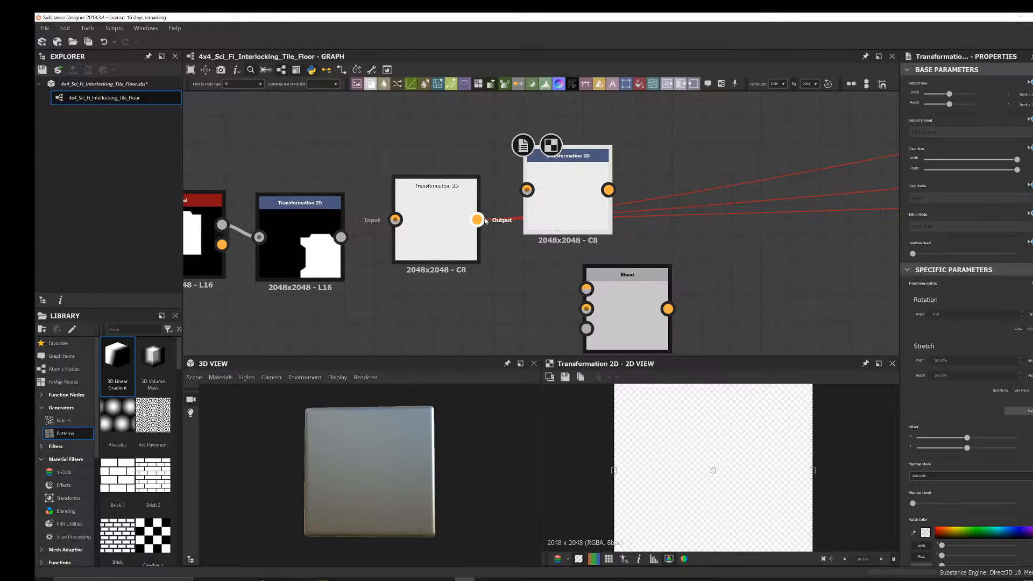
middle_drag(671, 220, 671, 176)
key(space)
text(tr)
click(632, 254)
- Arrange the three new Transformation 2D nodes in a row after the offset one, with the output-linked node last
drag(671, 176, 446, 285)
middle_drag(612, 238, 528, 238)
drag(548, 253, 544, 282)
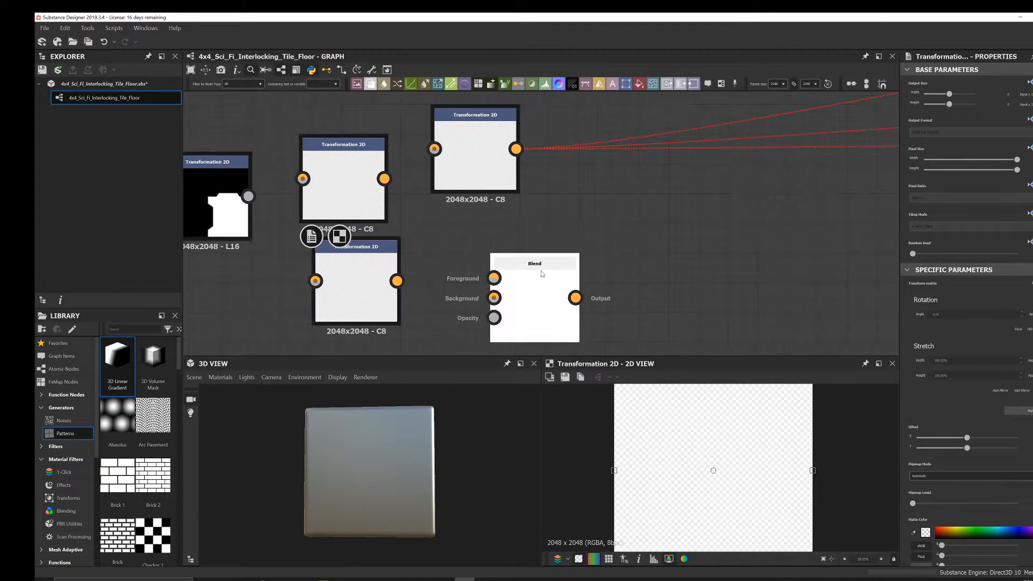
drag(486, 154, 724, 154)
middle_drag(382, 267, 477, 267)
drag(451, 277, 598, 178)
drag(454, 188, 467, 200)
drag(807, 162, 734, 191)
- Chain the four Transformation 2D nodes in series, each output feeding the next node's input
middle_drag(356, 210, 383, 207)
drag(369, 193, 437, 189)
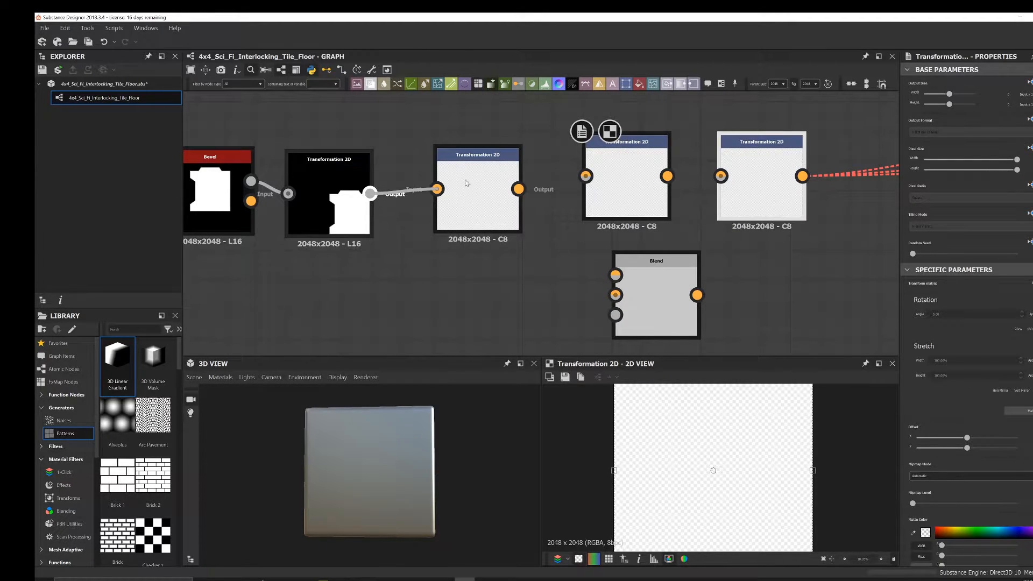
drag(518, 189, 585, 175)
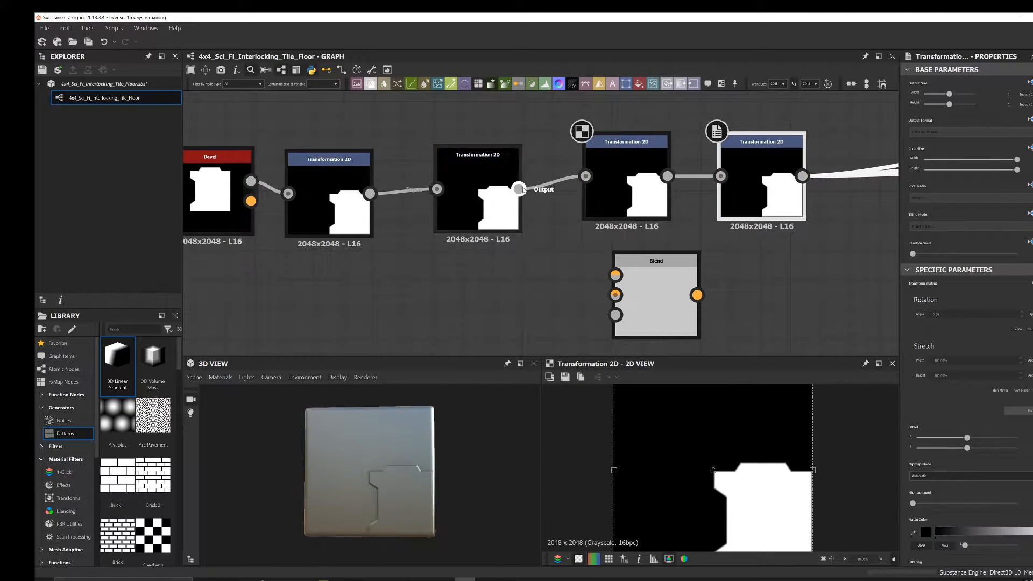
- Rotate the second, third and fourth Transformation 2D nodes 90 degrees clockwise each, giving one tile per quadrant
click(468, 183)
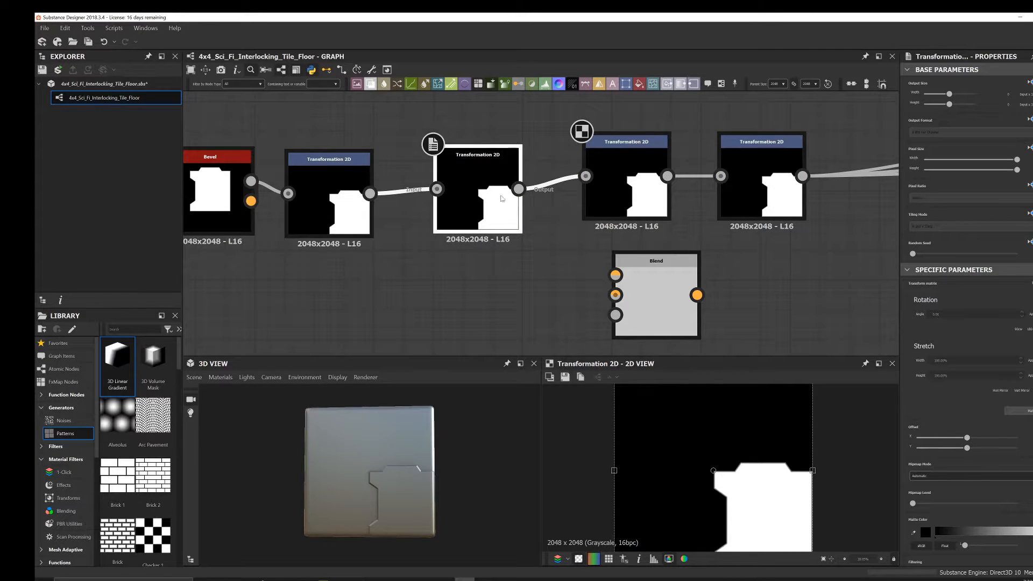
click(1017, 329)
double_click(621, 191)
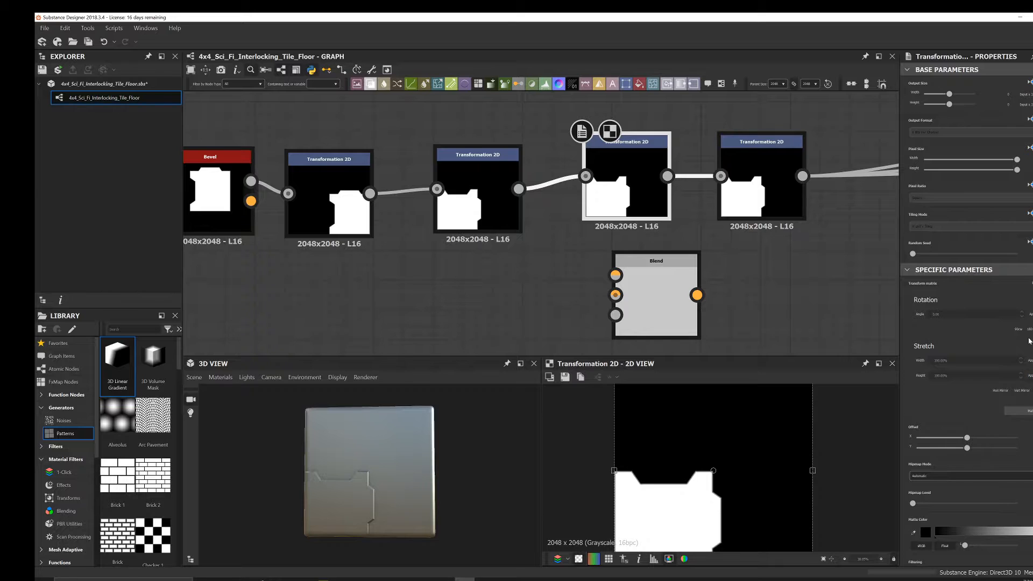
click(1013, 333)
middle_drag(748, 202, 691, 212)
click(691, 213)
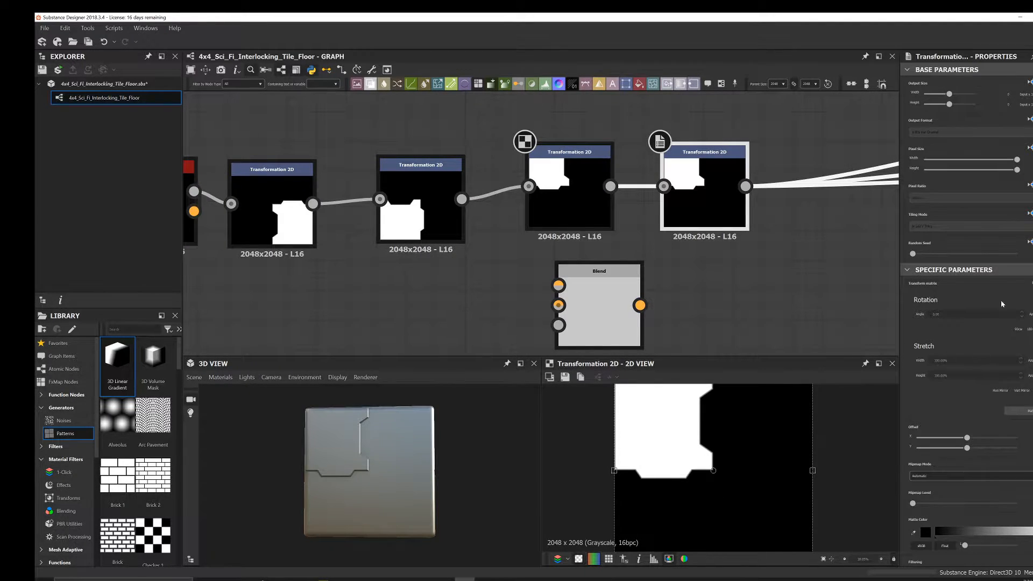
click(1020, 331)
- Move the Add (Linear Dodge) Blend node beneath and between the first two quadrant Transformation 2D nodes
middle_drag(482, 238, 496, 212)
middle_drag(594, 277, 645, 204)
drag(662, 202, 396, 209)
scroll(470, 224, down, 3)
middle_drag(470, 224, 454, 254)
scroll(444, 260, up, 2)
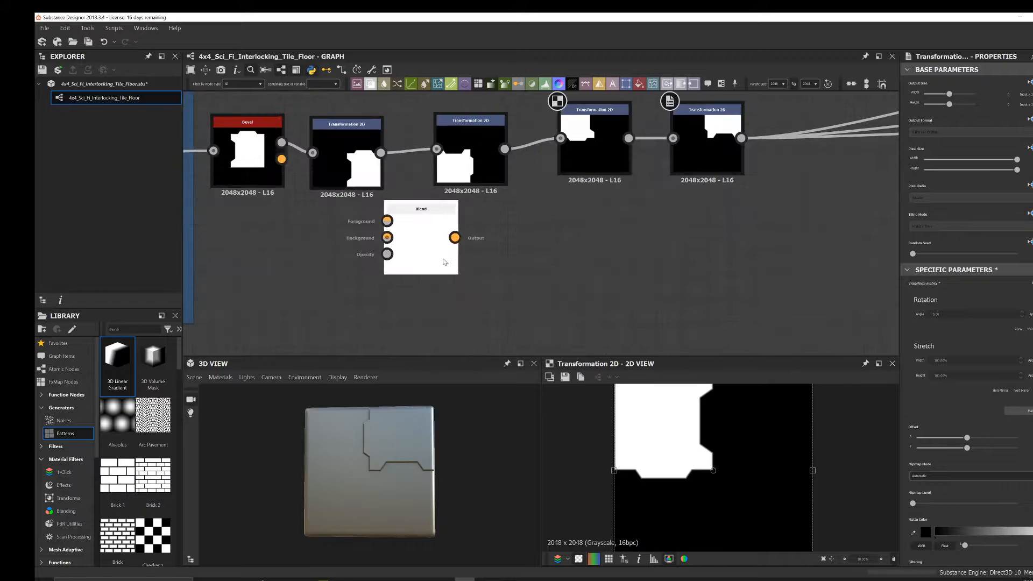
- Duplicate the Blend twice, placing one copy under the last two Transformation 2D nodes and the other centred below both Blends
key(ctrl+d)
drag(545, 233, 647, 232)
middle_drag(655, 247, 618, 218)
key(ctrl+d)
drag(542, 218, 510, 304)
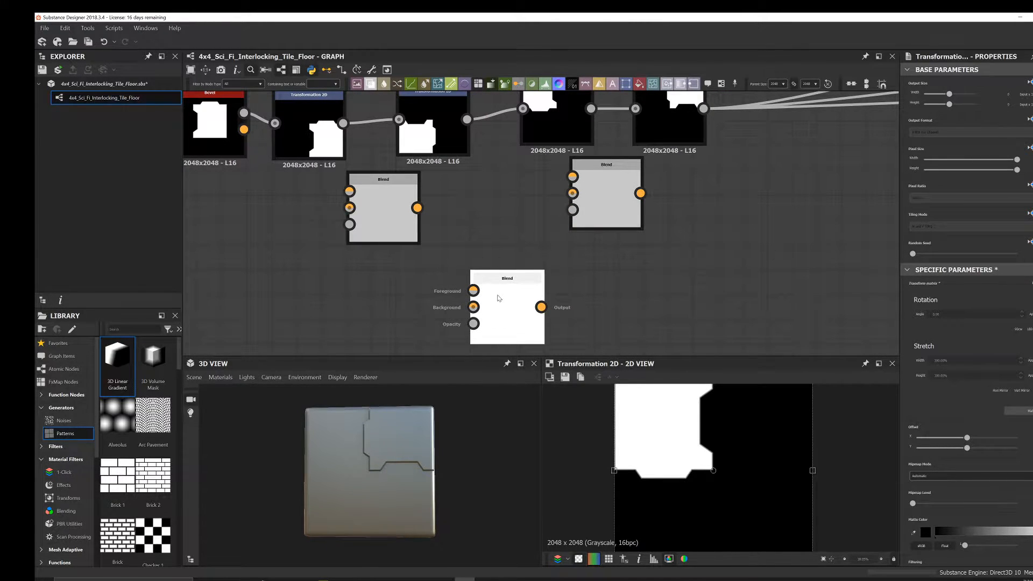
- Move the last Transformation 2D node's outgoing links to the lowest Blend and feed the first two Transformation 2D nodes into the first Blend
scroll(499, 300, down, 3)
shift+drag(639, 168, 526, 305)
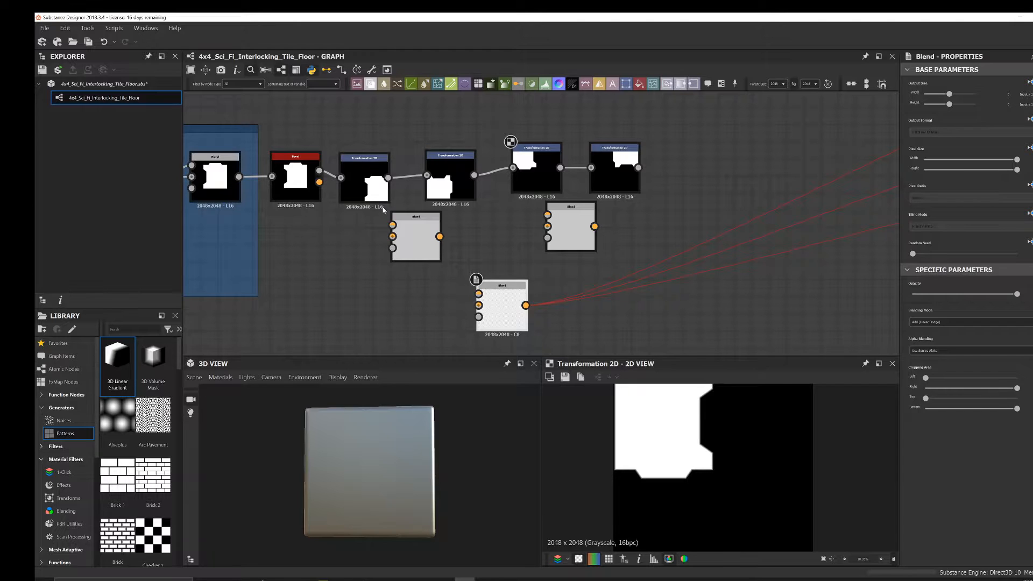
drag(392, 232, 392, 237)
drag(474, 176, 435, 238)
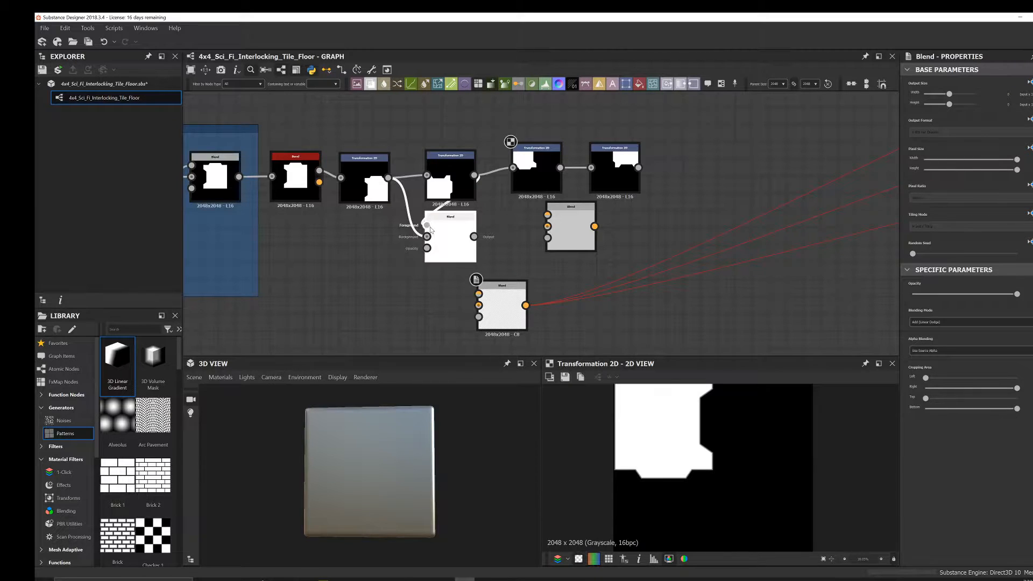
scroll(565, 188, up, 3)
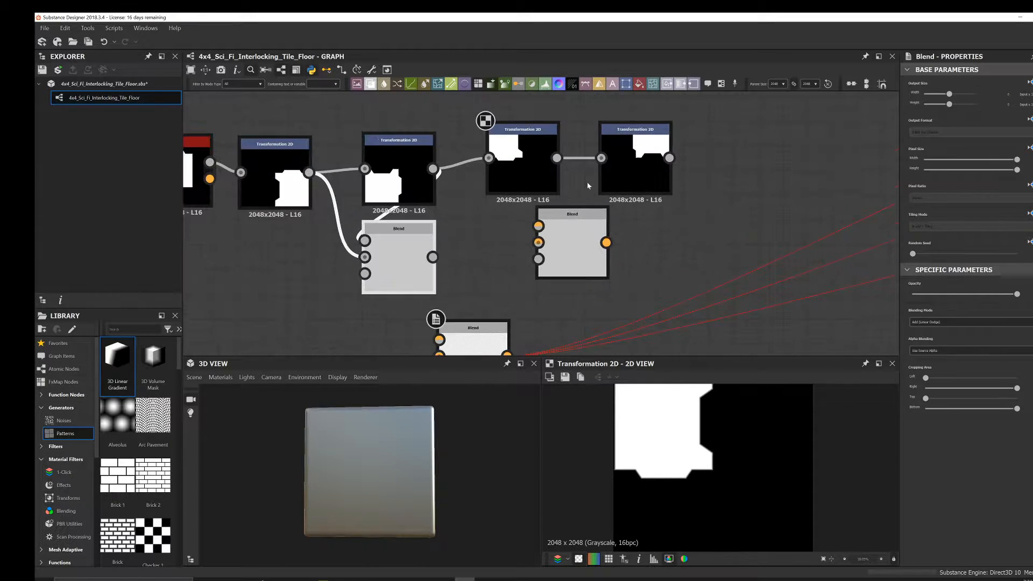
- Feed the last two Transformation 2D nodes into the second Blend and connect both upper Blends to the lowest Blend's foreground and background
drag(670, 157, 539, 227)
drag(557, 158, 537, 243)
middle_drag(537, 243, 591, 161)
drag(488, 174, 494, 258)
drag(594, 250, 494, 273)
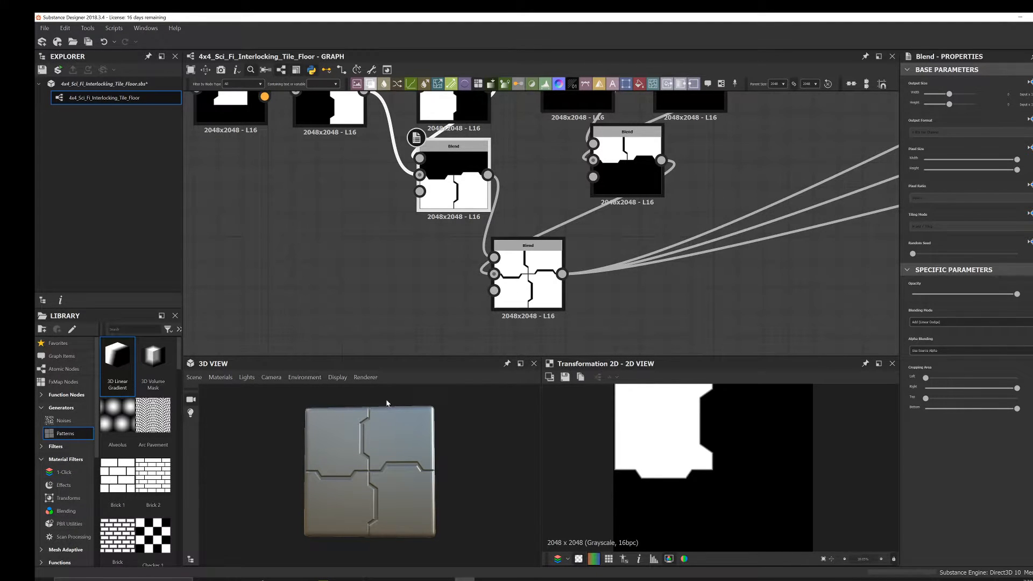
- Rearrange the three Blend nodes above the Transformation 2D chain, placing the final Blend highest at the end
scroll(562, 222, down, 3)
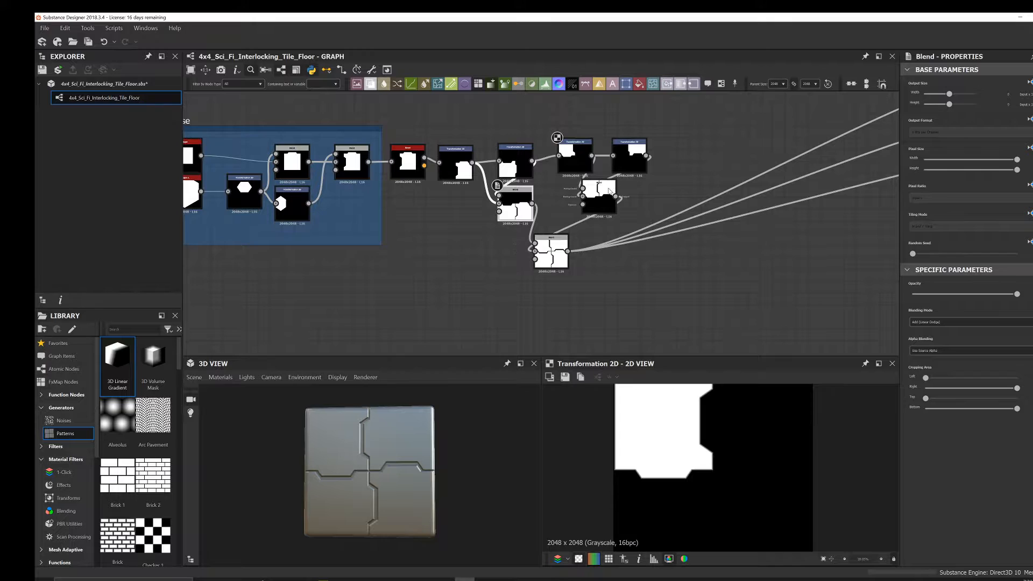
middle_drag(551, 245, 500, 290)
drag(467, 249, 445, 165)
drag(548, 243, 547, 153)
drag(503, 302, 611, 136)
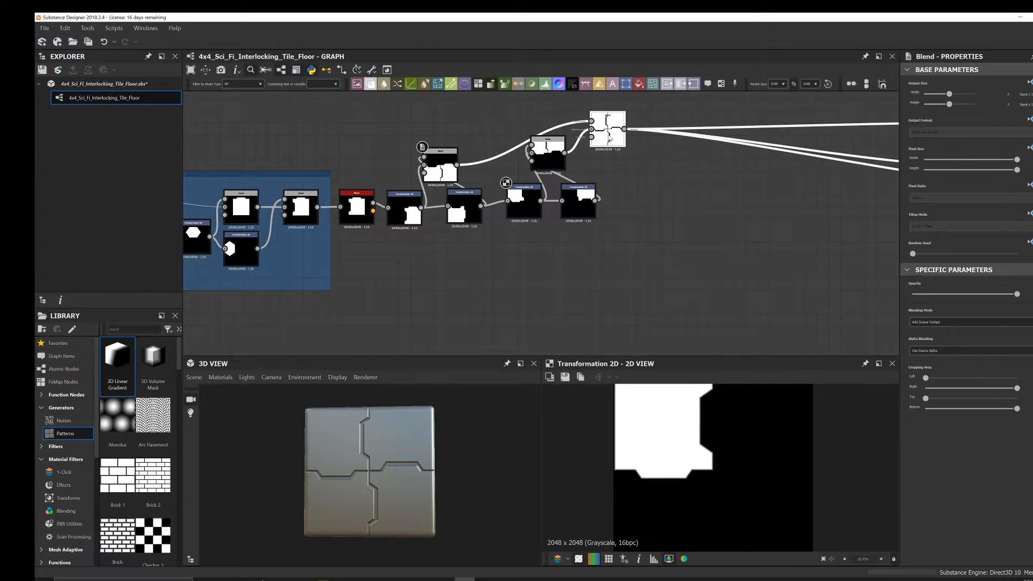
- Enclose the four Transformation 2D nodes and their three Blends in a frame titled "Final Transform"
middle_drag(471, 194, 481, 213)
drag(409, 140, 620, 241)
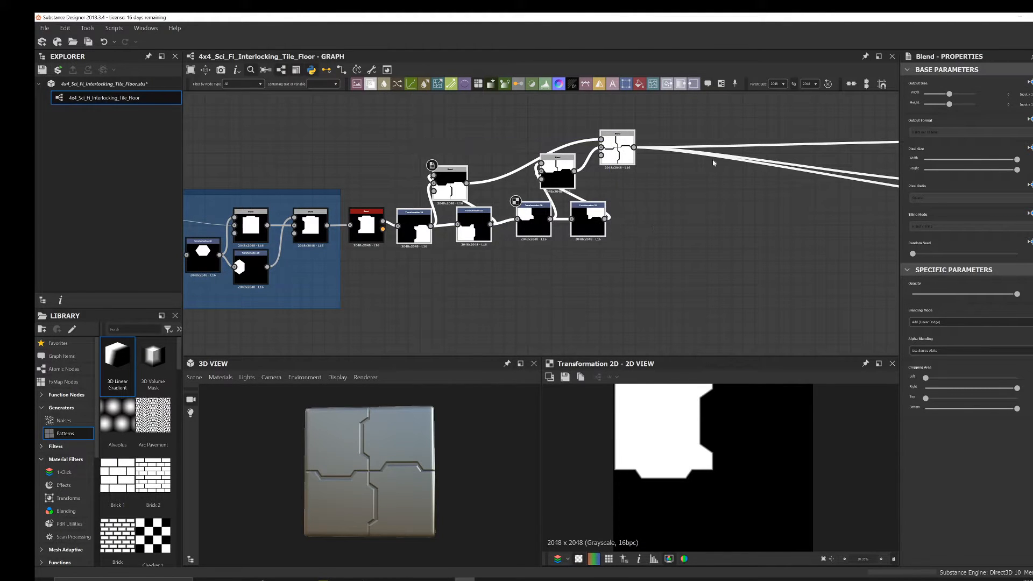
click(722, 85)
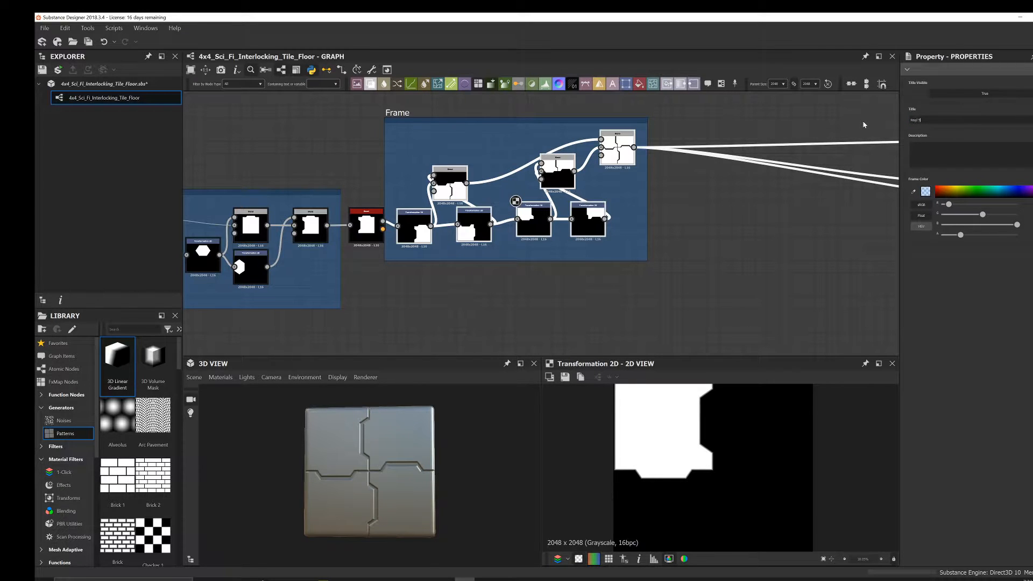
key(Return)
- Move the Final Transform frame slightly lower and further away from the Bevel node
scroll(576, 254, down, 2)
middle_drag(526, 197, 460, 238)
drag(417, 196, 433, 218)
middle_drag(662, 297, 621, 275)
click(621, 275)
- Nudge the offset of the left-edge hexagon's Transformation 2D node in Tile Base to shift the hexagon slightly further left
middle_drag(541, 275, 599, 250)
scroll(432, 440, up, 3)
scroll(481, 236, up, 2)
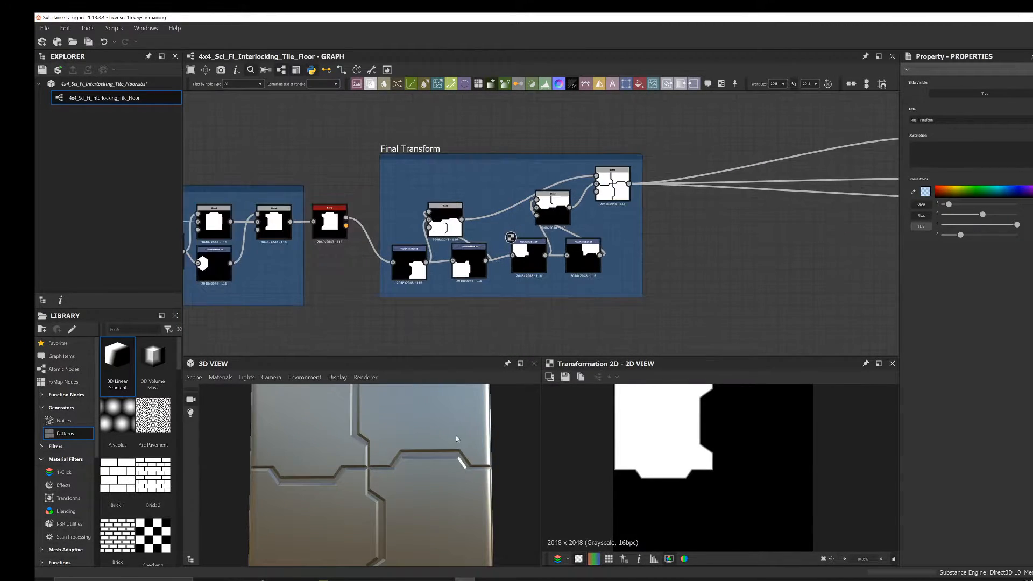
scroll(443, 470, up, 4)
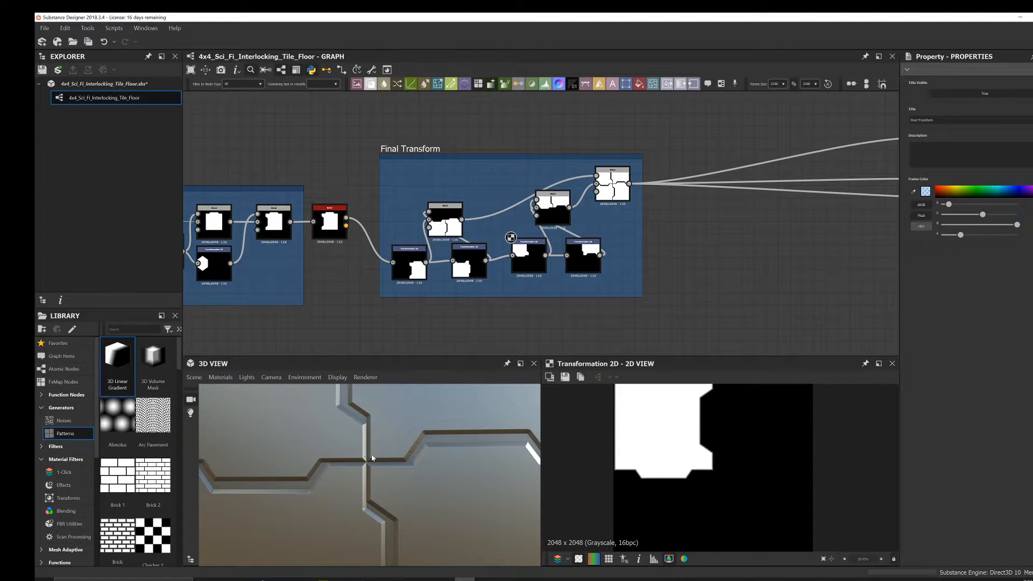
middle_drag(203, 333, 447, 291)
scroll(436, 291, up, 3)
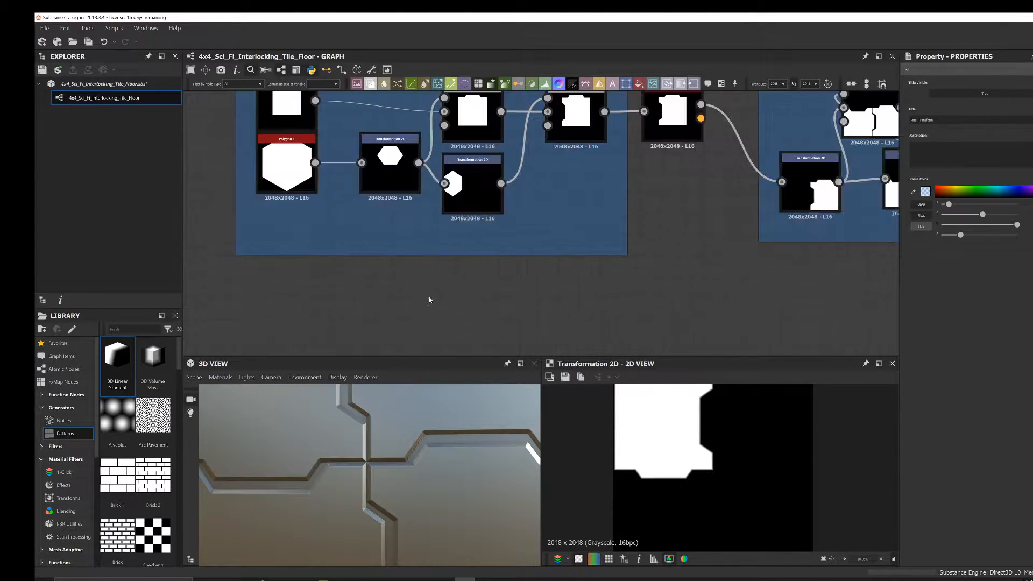
middle_drag(309, 463, 352, 472)
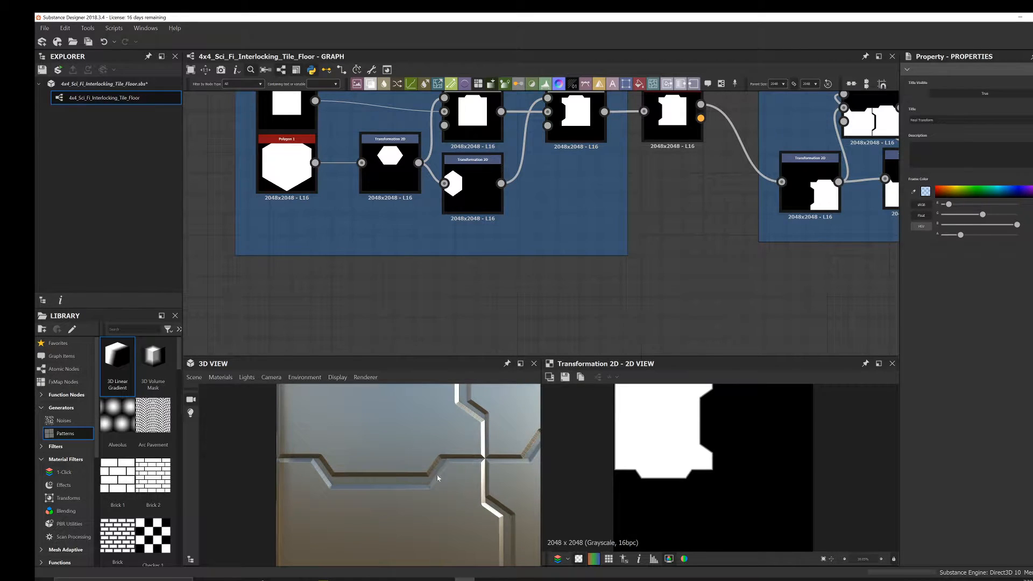
middle_drag(453, 182, 451, 235)
scroll(451, 234, up, 3)
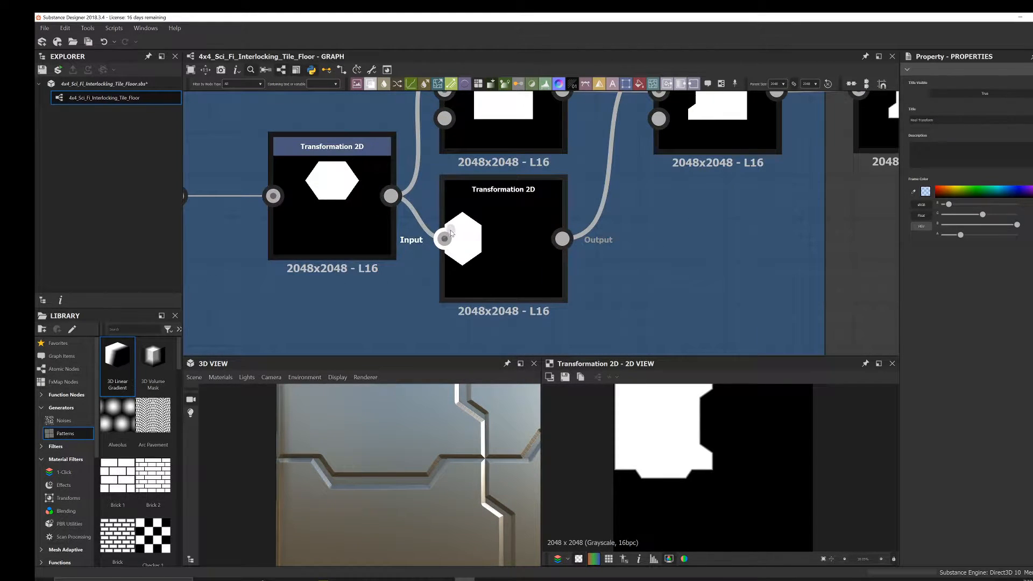
click(490, 223)
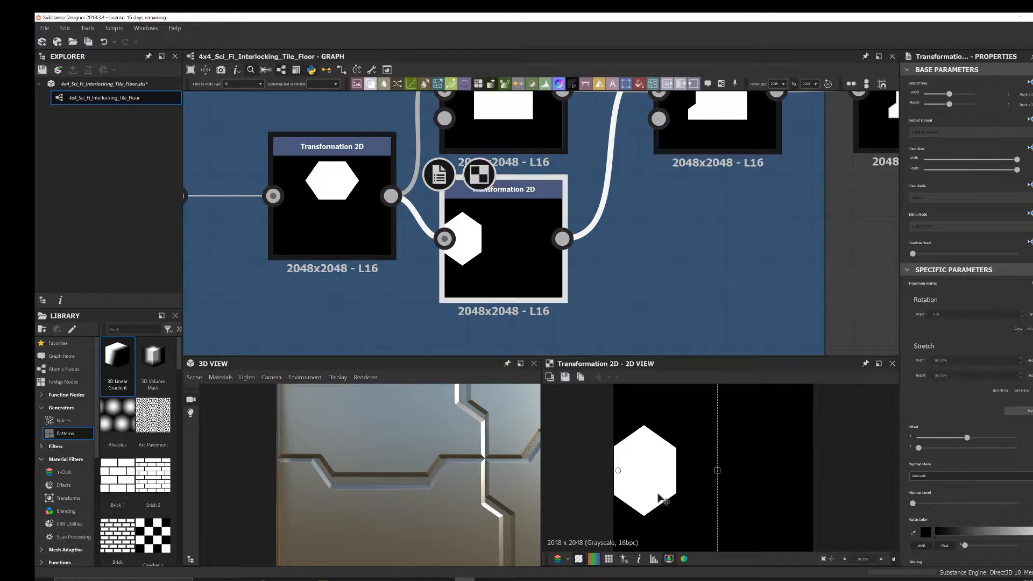
drag(918, 448, 917, 449)
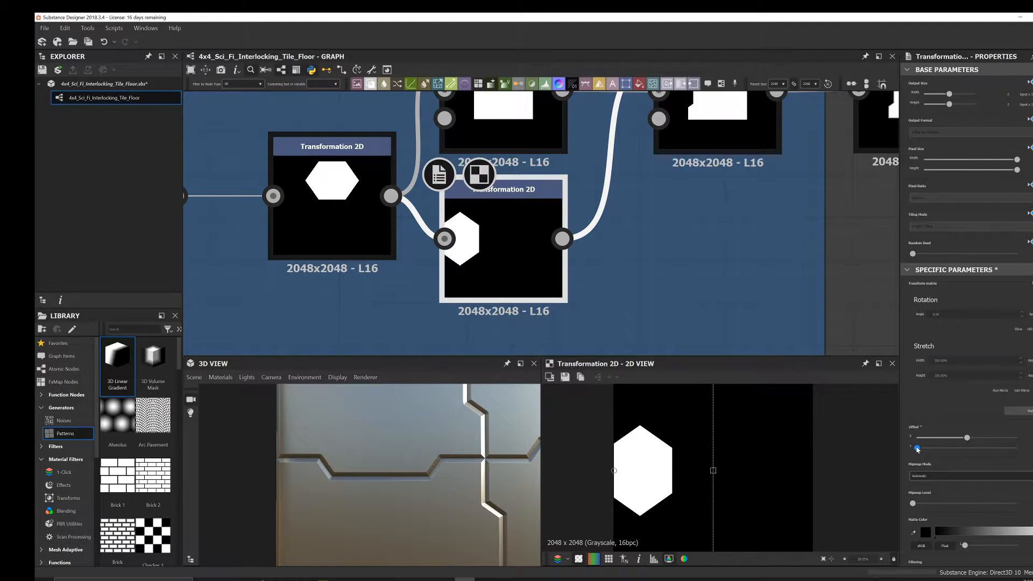
- Examine the interlocking tile seams in the 3D preview and review the Tile Base node chain
scroll(477, 459, down, 3)
middle_drag(478, 459, 449, 475)
scroll(451, 190, down, 5)
middle_drag(371, 167, 452, 211)
scroll(452, 212, up, 1)
scroll(451, 211, up, 3)
middle_drag(645, 237, 382, 240)
middle_drag(599, 210, 736, 170)
middle_drag(445, 230, 421, 235)
scroll(380, 477, down, 2)
mouse_move(379, 476)
mouse_down()
mouse_move(400, 446)
mouse_move(337, 472)
mouse_move(256, 470)
mouse_move(375, 466)
mouse_up()
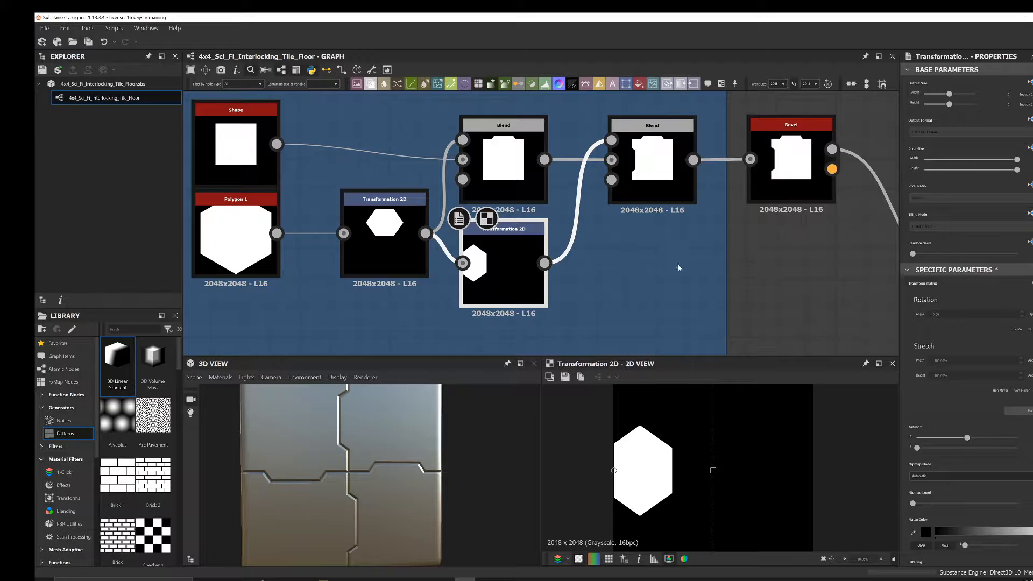
scroll(686, 268, down, 5)
drag(405, 500, 395, 487)
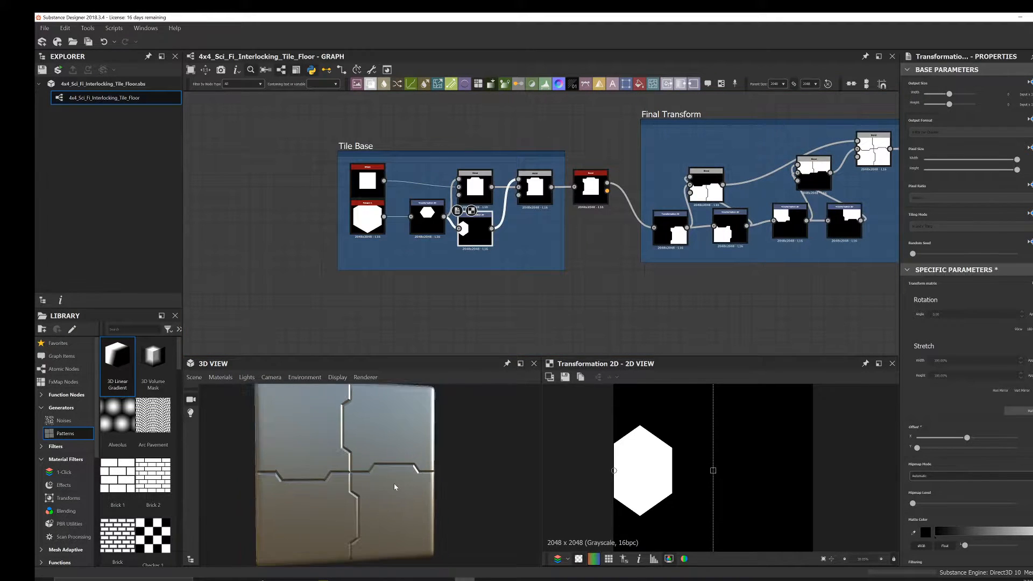
- Move the Tile Base frame and the Bevel node further left of the Final Transform frame to make room between them
scroll(754, 201, down, 2)
middle_drag(753, 201, 701, 200)
drag(360, 137, 572, 295)
middle_drag(589, 207, 624, 207)
scroll(624, 207, up, 2)
drag(616, 193, 385, 203)
middle_drag(278, 202, 603, 172)
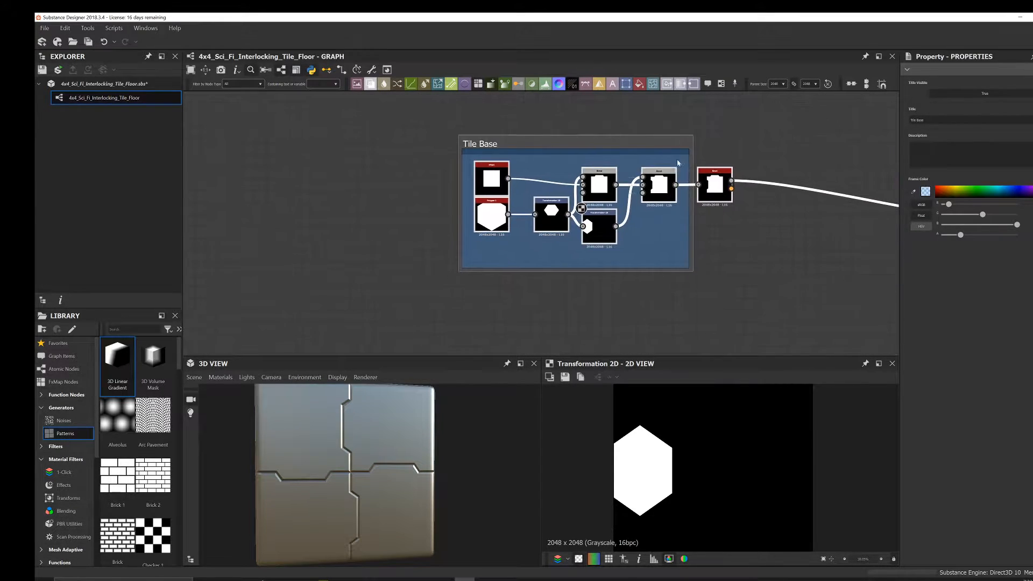
drag(486, 147, 362, 148)
drag(699, 201, 585, 189)
- Insert a Blend node on the link between the Bevel node and the Final Transform frame
scroll(391, 473, up, 2)
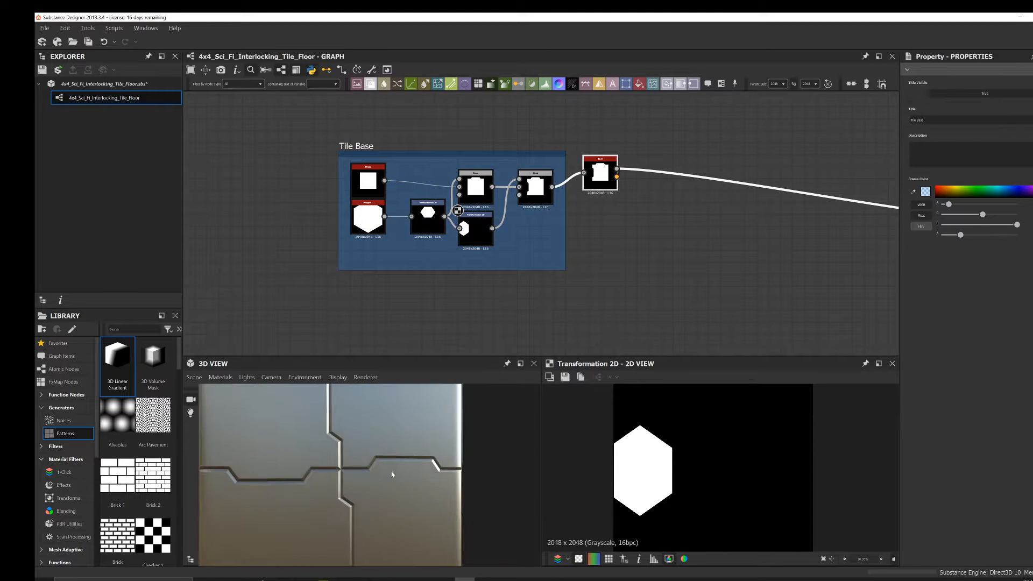
middle_drag(392, 472, 367, 454)
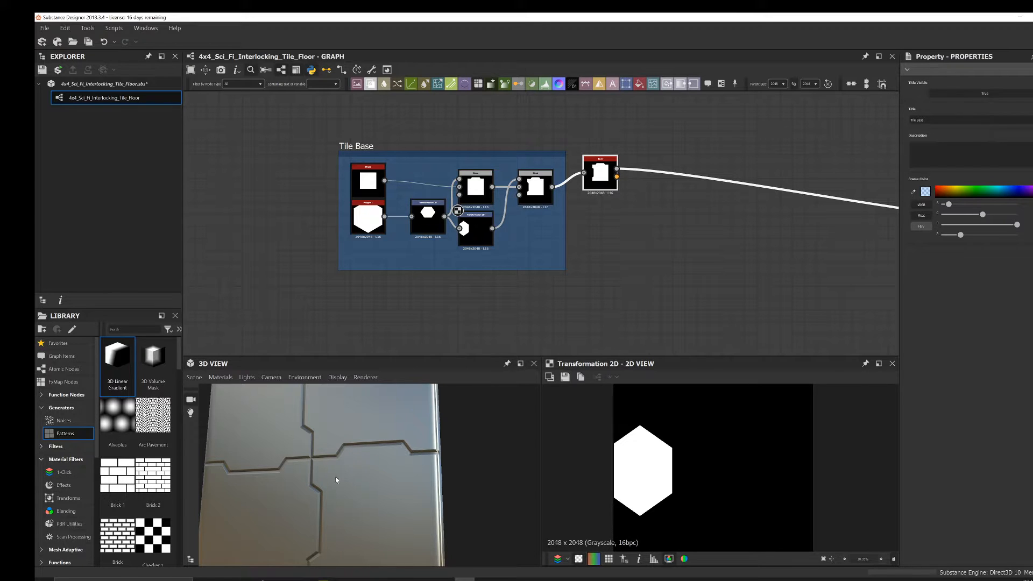
scroll(545, 215, up, 4)
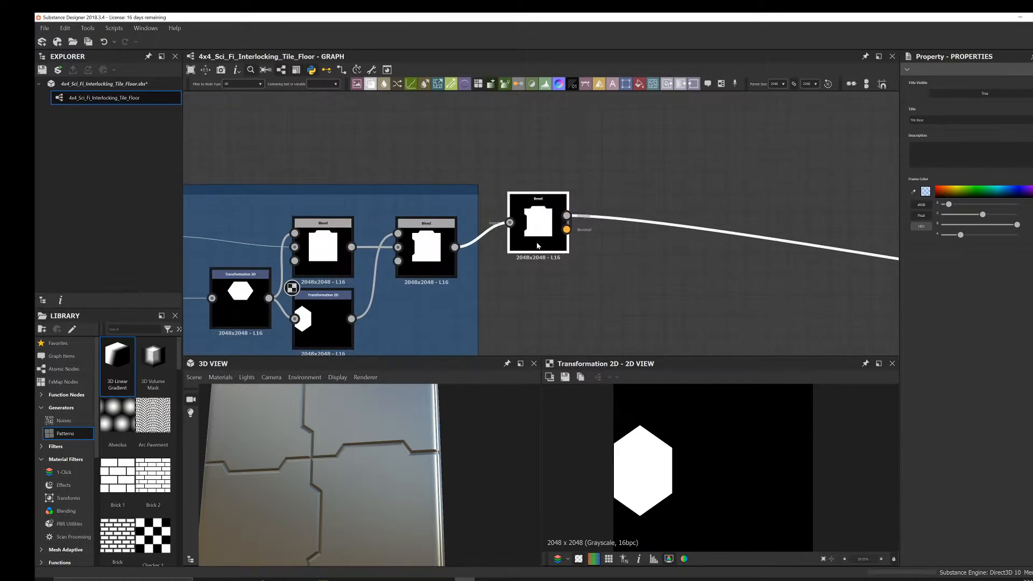
key(space)
text(blend)
key(Return)
middle_drag(542, 244, 495, 286)
drag(499, 237, 582, 217)
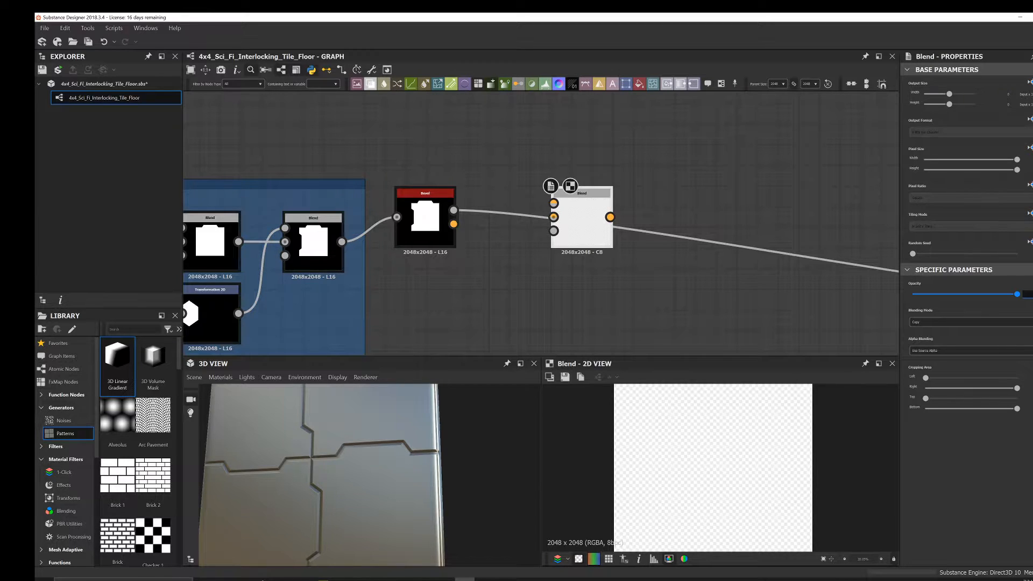
- Reconnect the Bevel's height output to the new Blend's background and lower the Blend's opacity to about half
scroll(655, 246, up, 1)
click(439, 205)
key(Delete)
drag(422, 205, 541, 212)
scroll(541, 212, down, 2)
middle_drag(429, 202, 523, 202)
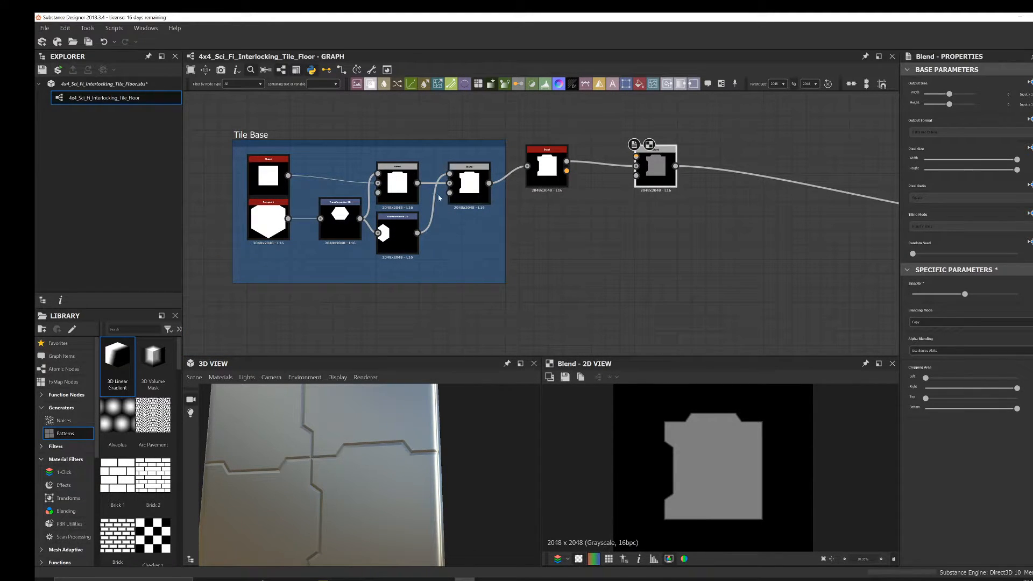
- Add another Blend node beneath the Tile Base frame
scroll(446, 198, up, 1)
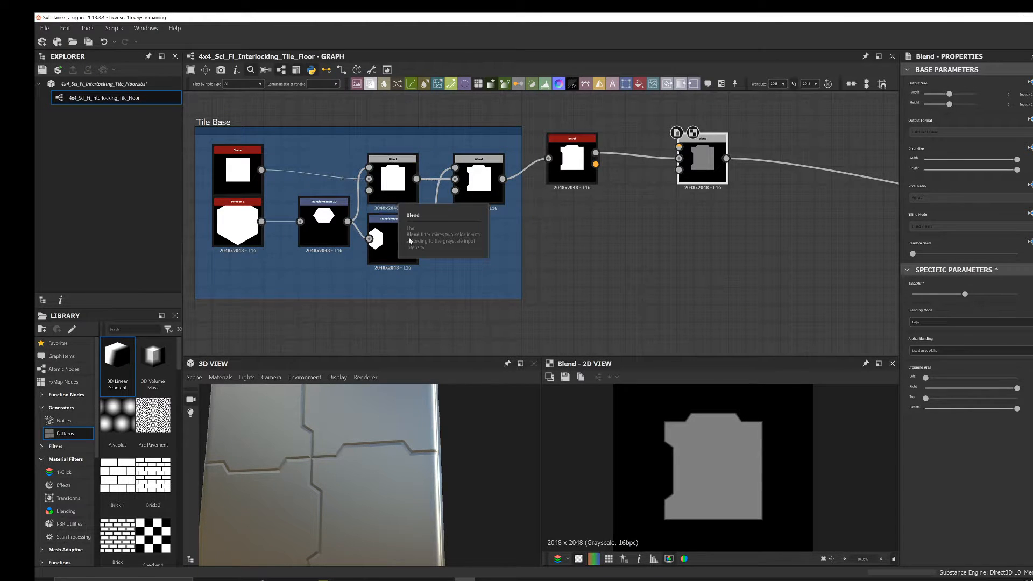
middle_drag(463, 202, 476, 130)
middle_drag(455, 170, 432, 231)
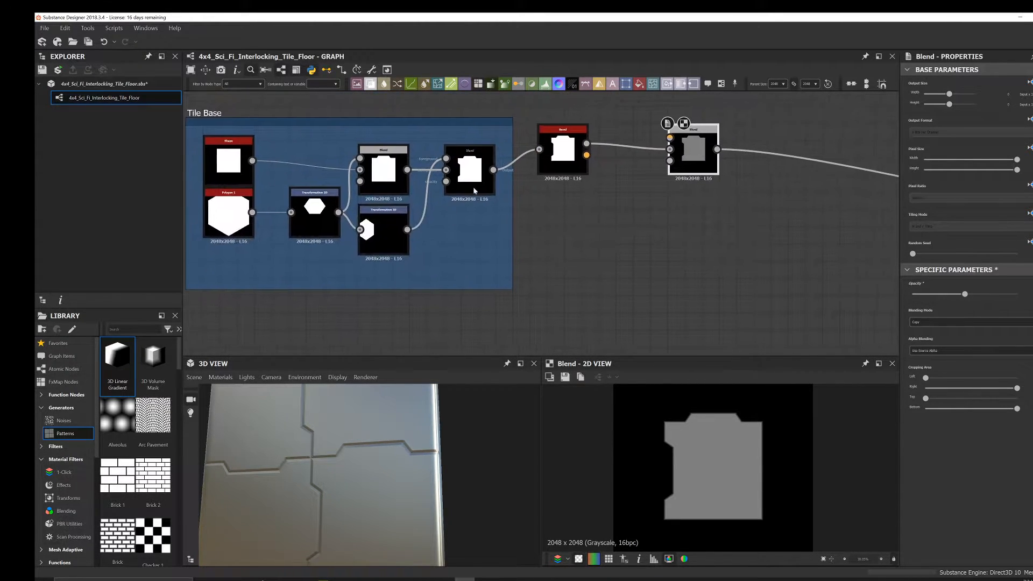
scroll(474, 176, up, 2)
scroll(467, 161, up, 2)
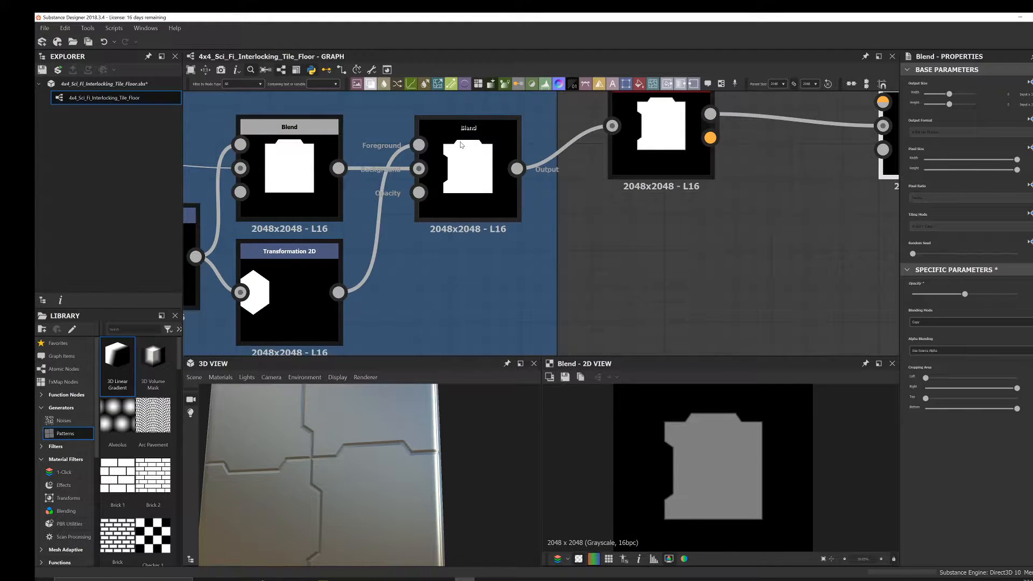
scroll(390, 218, down, 3)
middle_drag(392, 219, 452, 147)
middle_drag(435, 220, 437, 187)
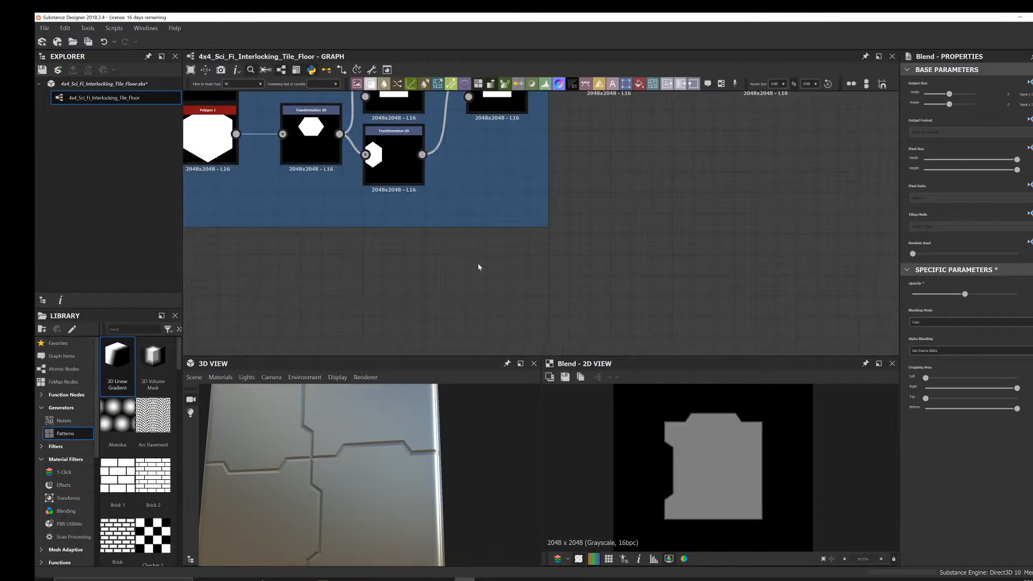
key(space)
text(bl)
click(515, 256)
scroll(482, 264, down, 2)
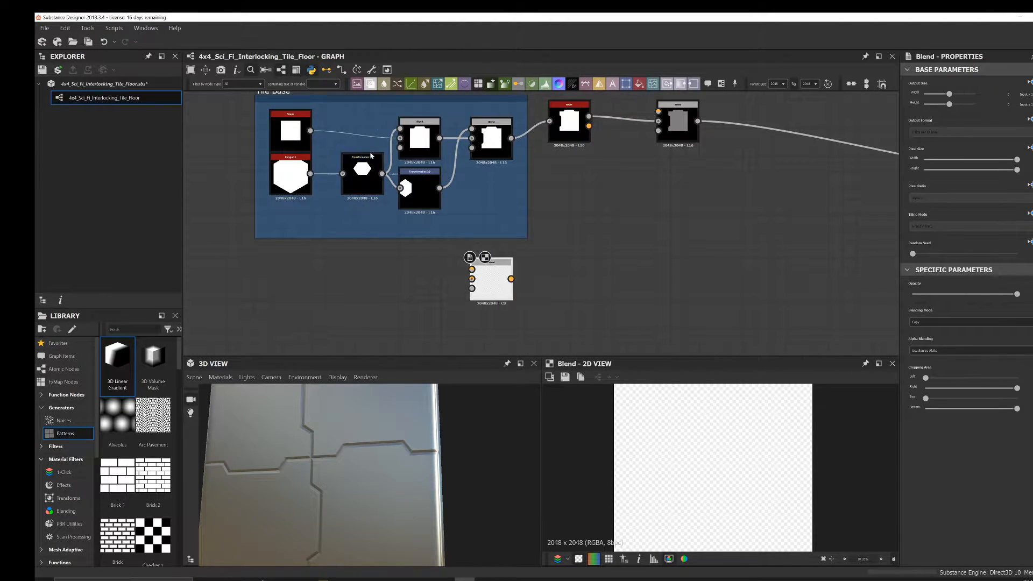
- Feed the Shape into the new Blend's background and the left-edge hexagon Transformation 2D into its foreground, with blending mode Subtract
scroll(345, 175, up, 1)
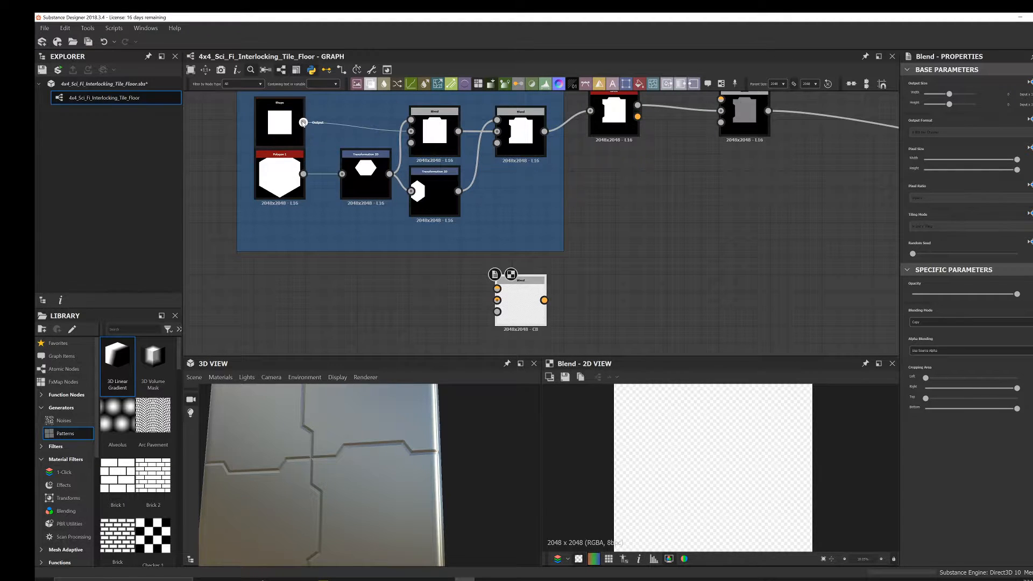
drag(468, 242, 497, 300)
middle_drag(291, 168, 270, 172)
scroll(391, 224, up, 1)
middle_drag(403, 223, 395, 190)
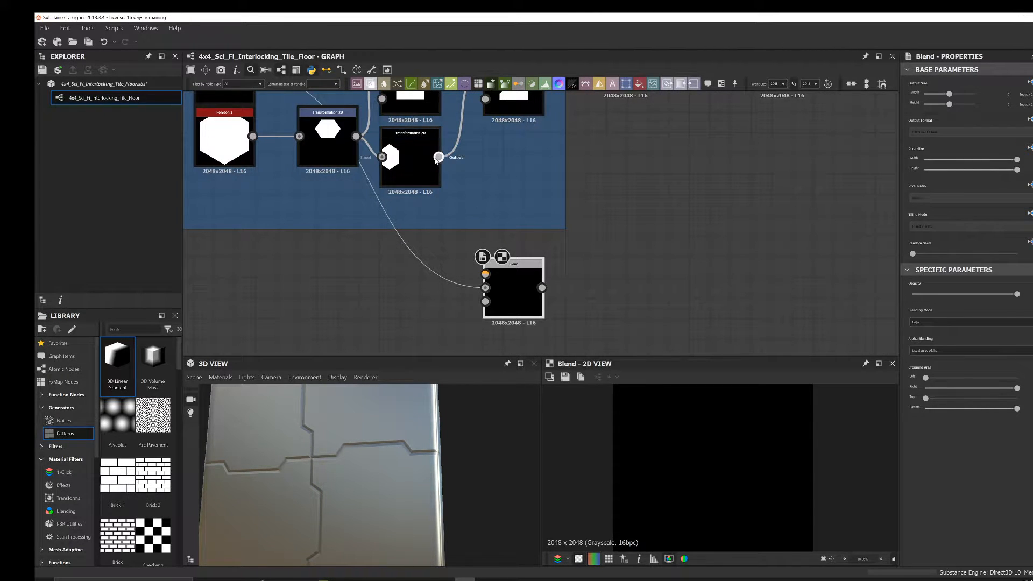
drag(488, 265, 485, 273)
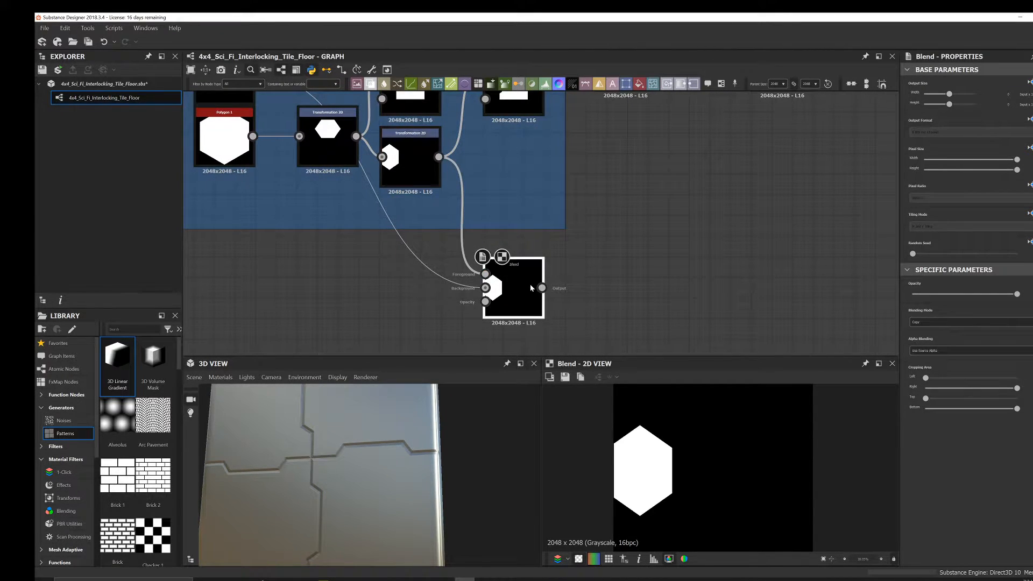
click(930, 323)
click(930, 336)
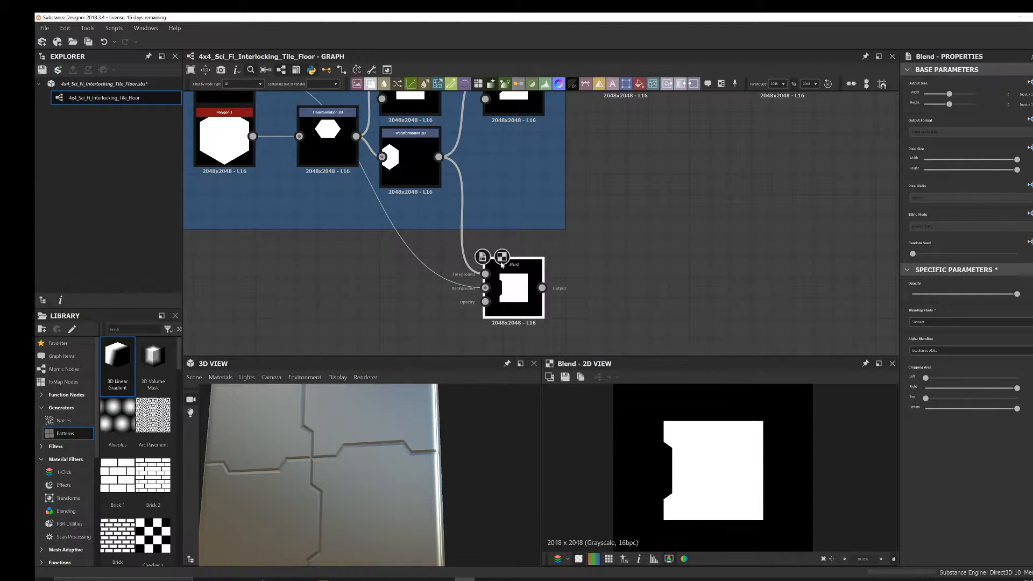
- Connect the Subtract Blend's output to the foreground of the Blend that follows the Bevel node
scroll(540, 206, down, 3)
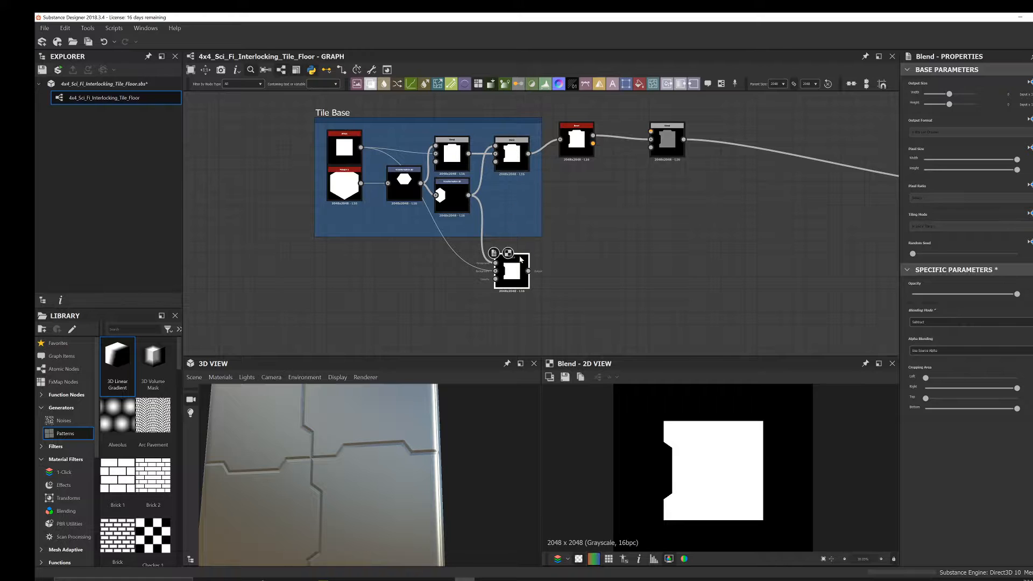
middle_drag(549, 244, 515, 253)
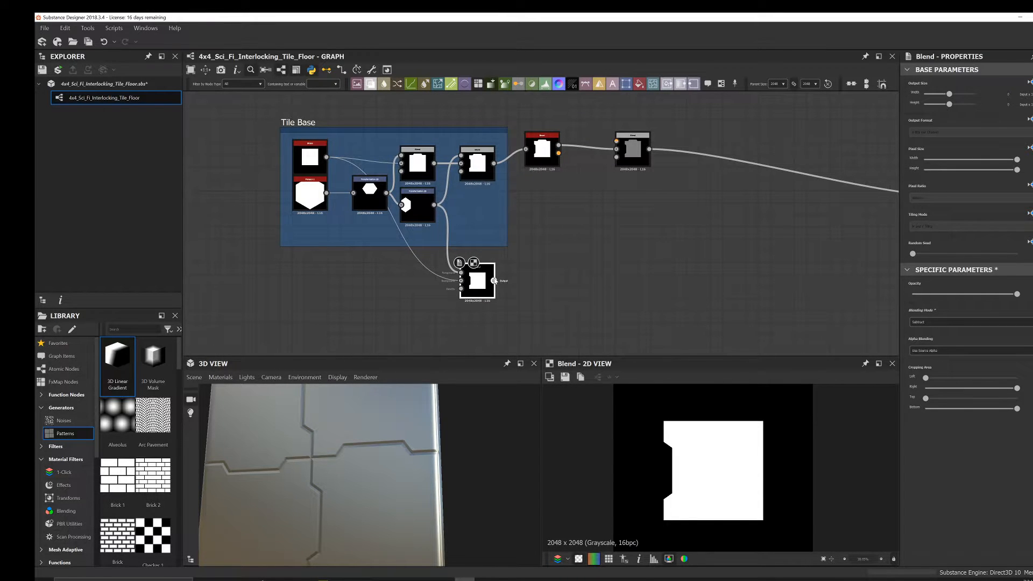
drag(596, 148, 616, 141)
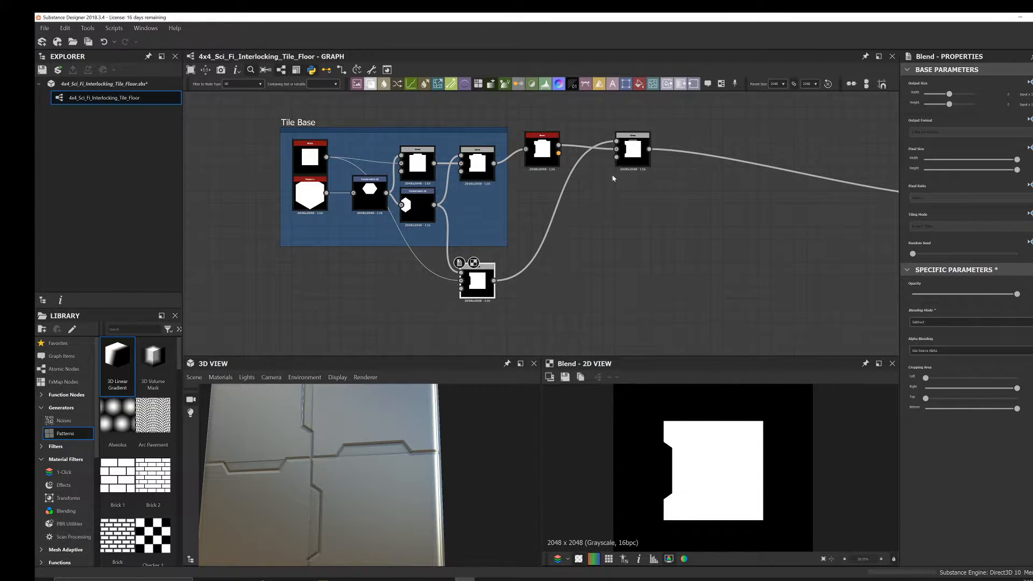
- Insert a Transformation 2D node on the link between the Subtract Blend and the Blend that follows the Bevel
scroll(538, 226, up, 5)
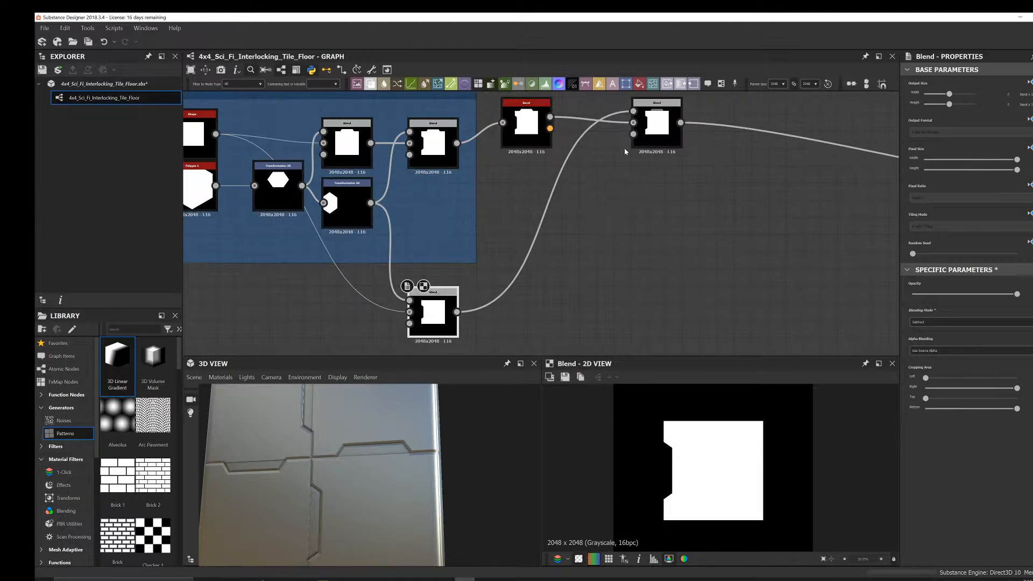
key(space)
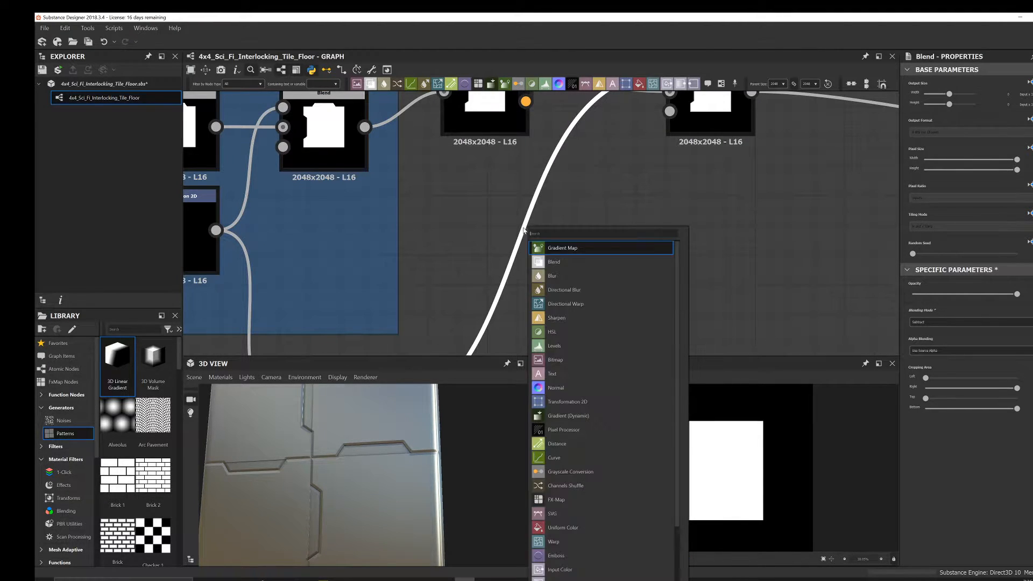
click(577, 250)
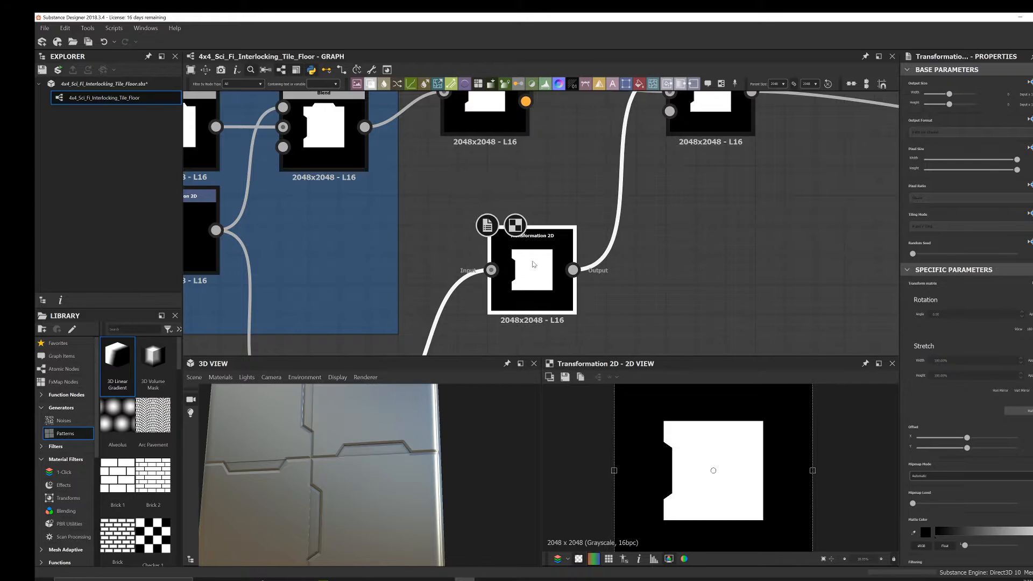
scroll(667, 438, down, 2)
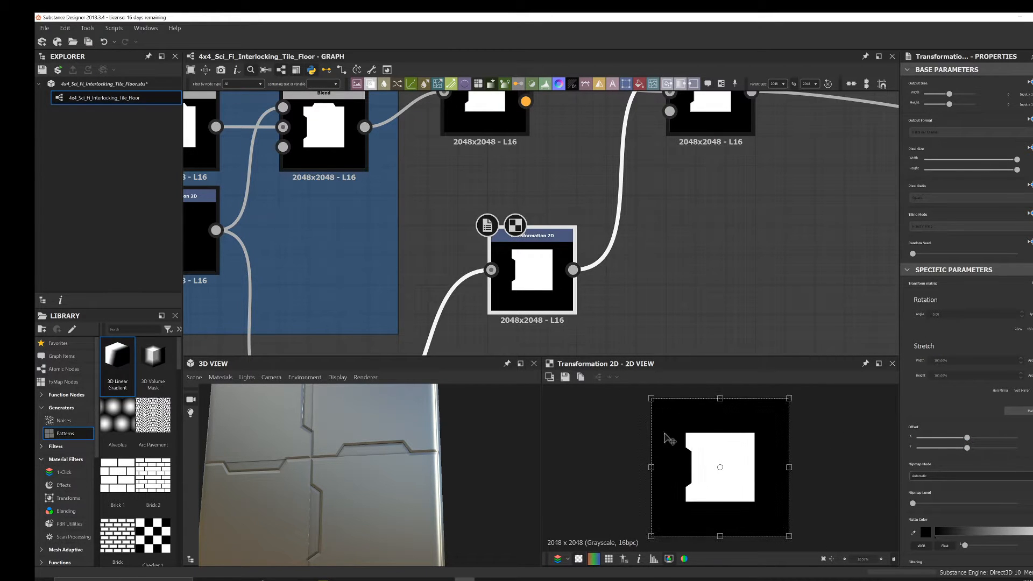
- Scale the notched shape down around its centre in the new Transformation 2D to form a smaller inset panel
double_click(710, 116)
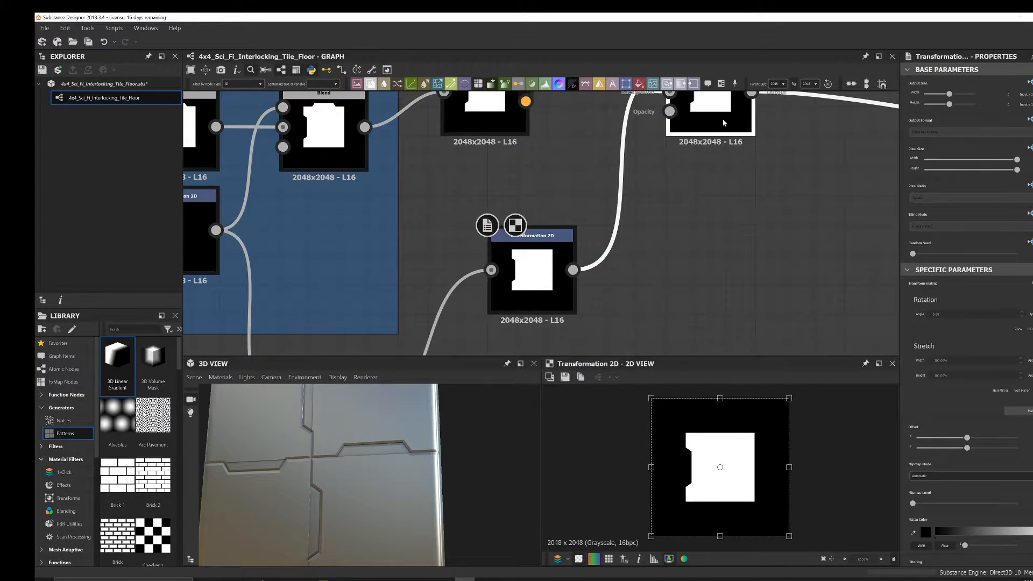
double_click(574, 304)
drag(637, 386, 666, 404)
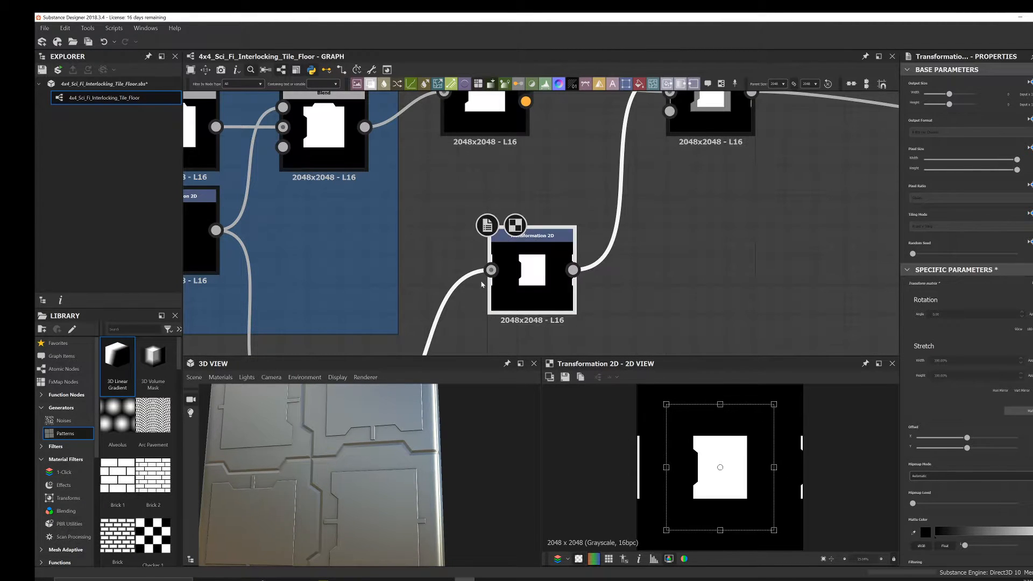
scroll(660, 215, down, 2)
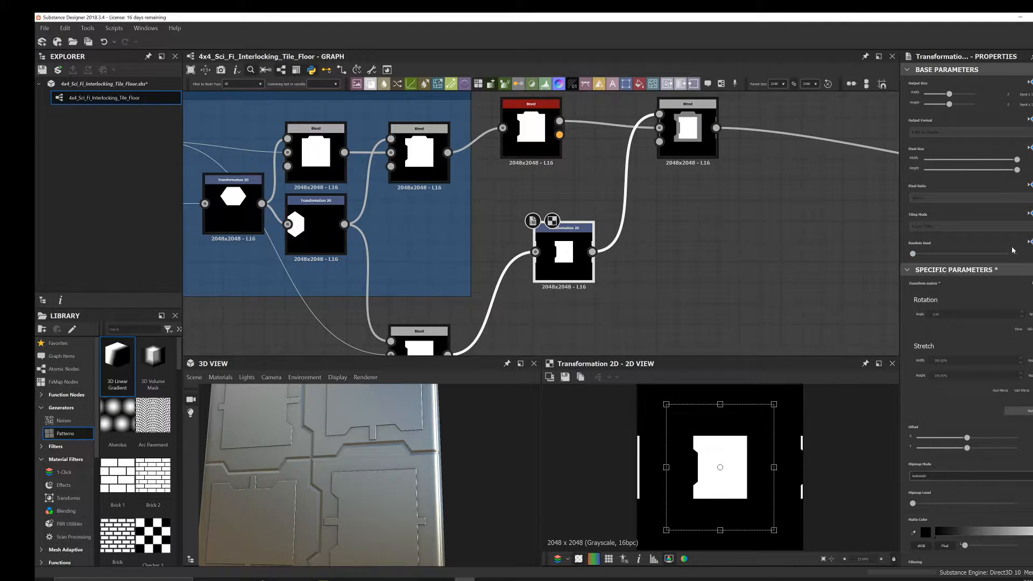
- Override the inset Transformation 2D's tiling mode and set it to No Tiling
click(1028, 213)
click(1016, 256)
click(945, 227)
click(946, 230)
click(945, 230)
click(939, 226)
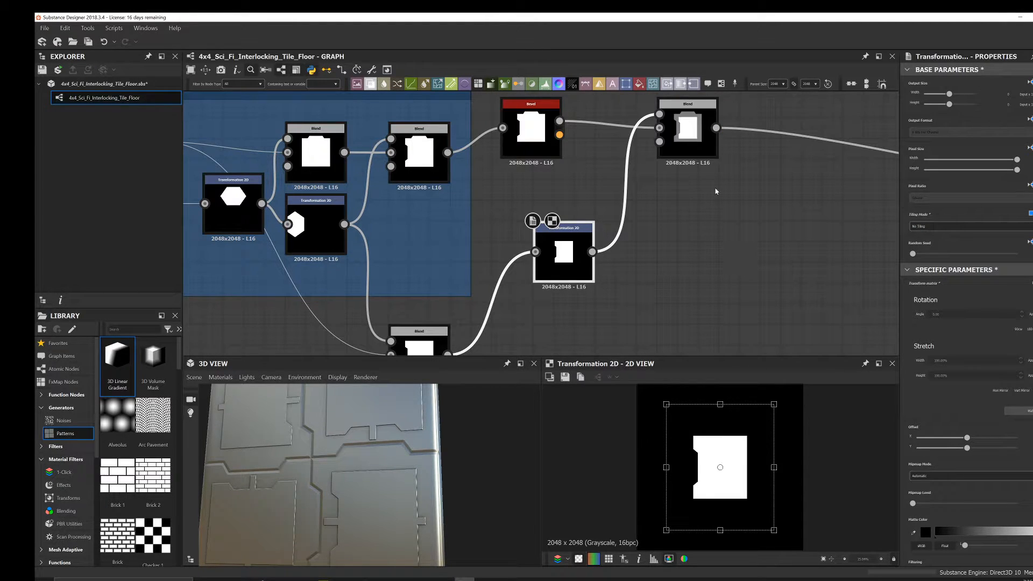
- Preview the Blend that follows the Bevel and slightly enlarge the inset panel in width and height to narrow its rim
click(708, 138)
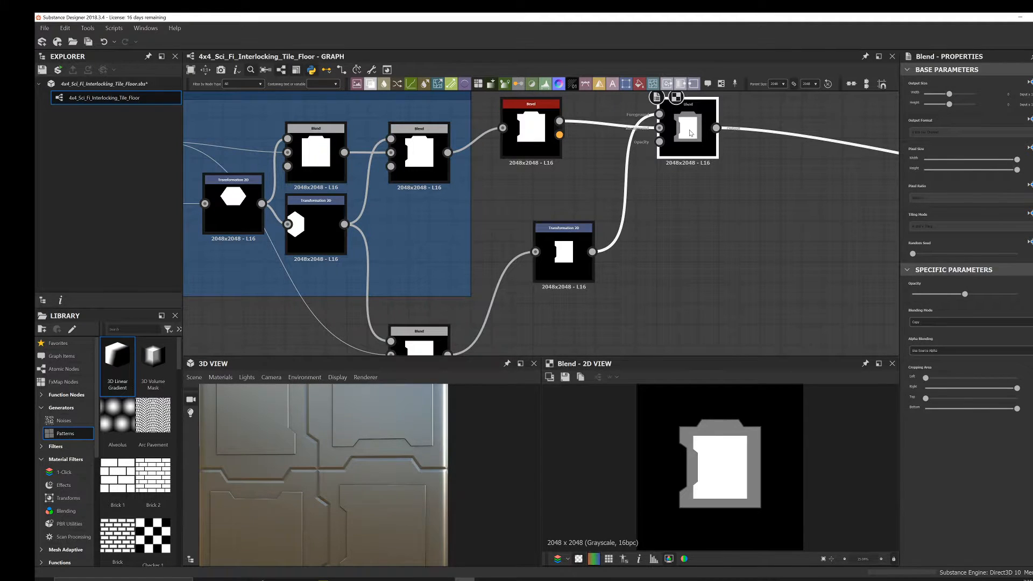
click(564, 253)
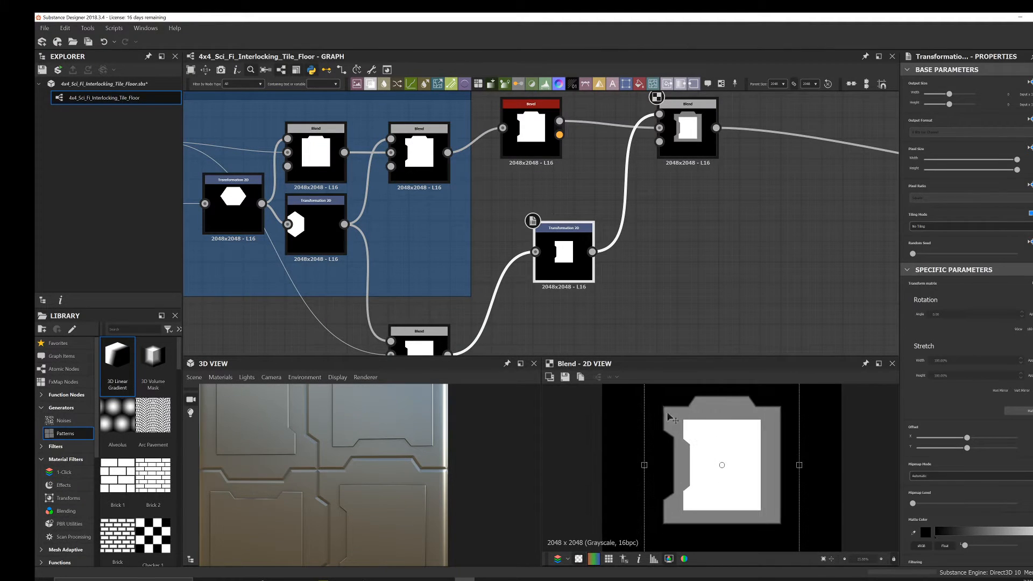
scroll(694, 426, down, 2)
drag(667, 406, 657, 403)
drag(719, 403, 720, 399)
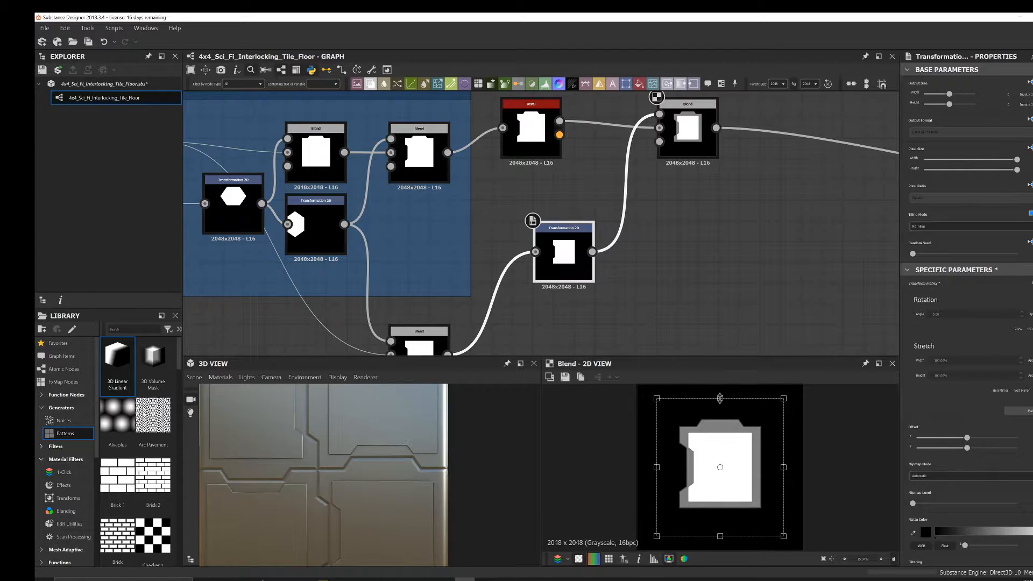
drag(656, 467, 652, 467)
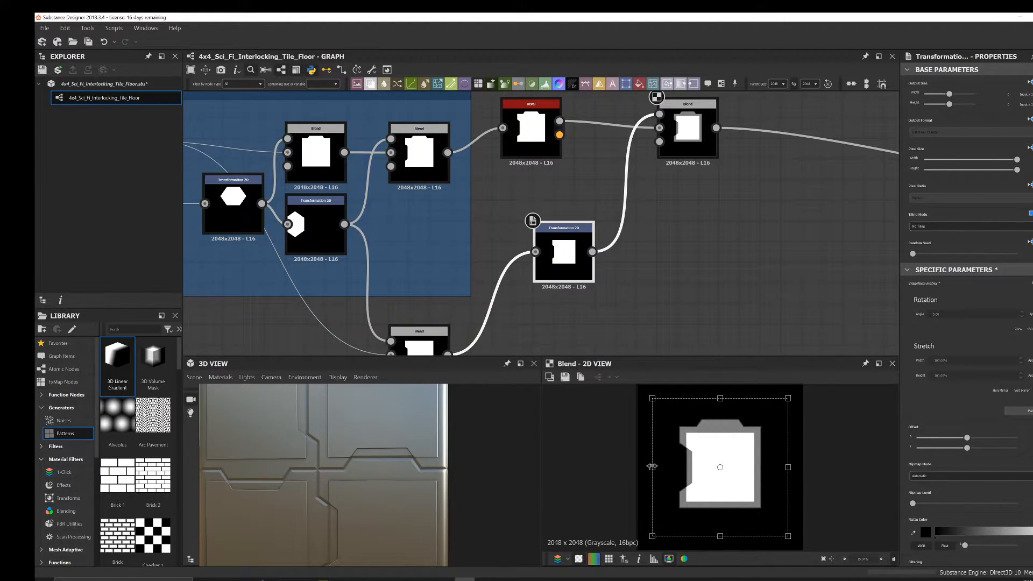
- Shift the Subtract Blend farther from the Tile Base transforms and examine the inset panel's notch in the 3D preview
middle_drag(389, 304, 514, 257)
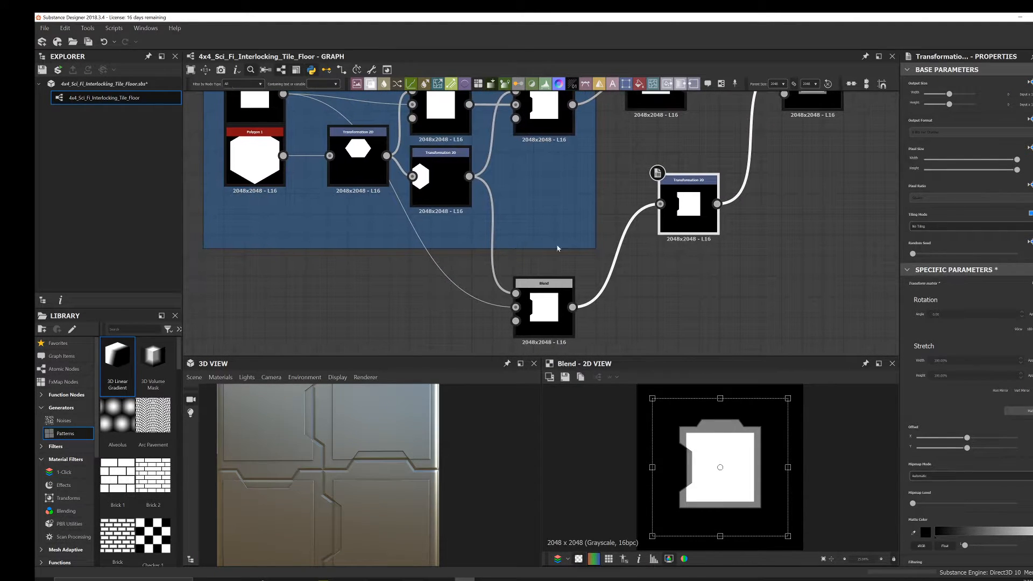
scroll(439, 198, up, 2)
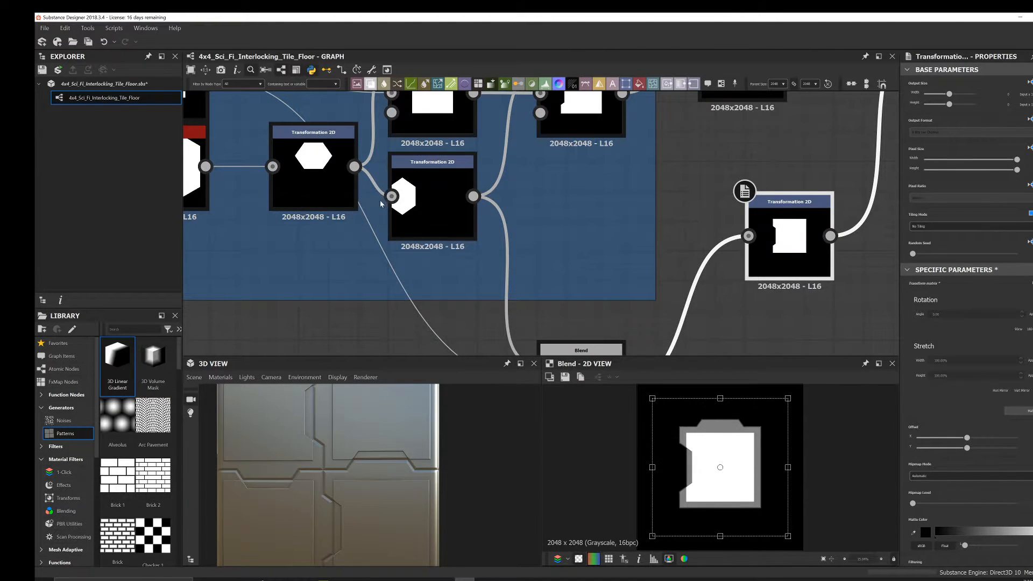
scroll(525, 237, down, 2)
scroll(526, 237, down, 2)
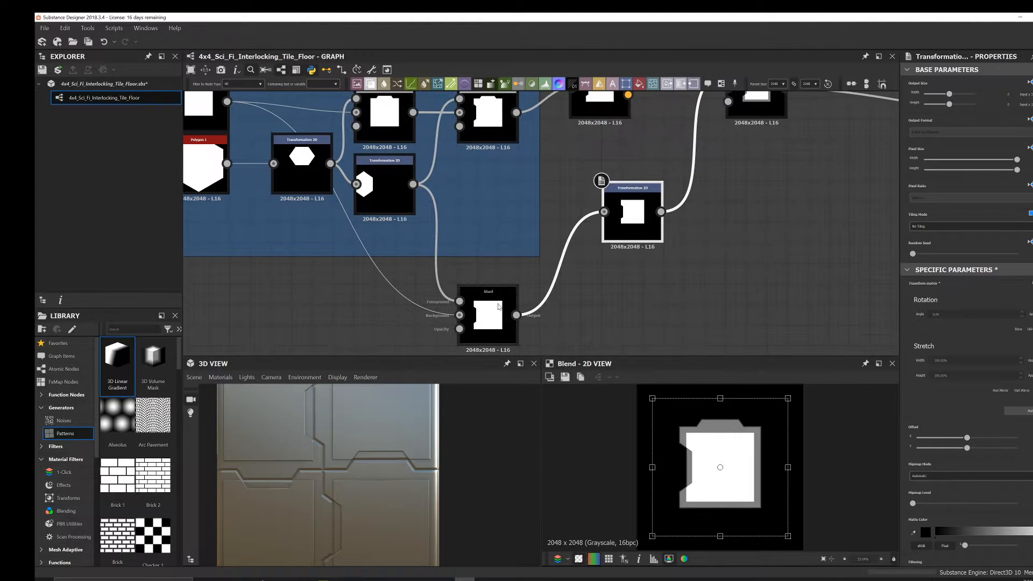
middle_drag(481, 301, 473, 282)
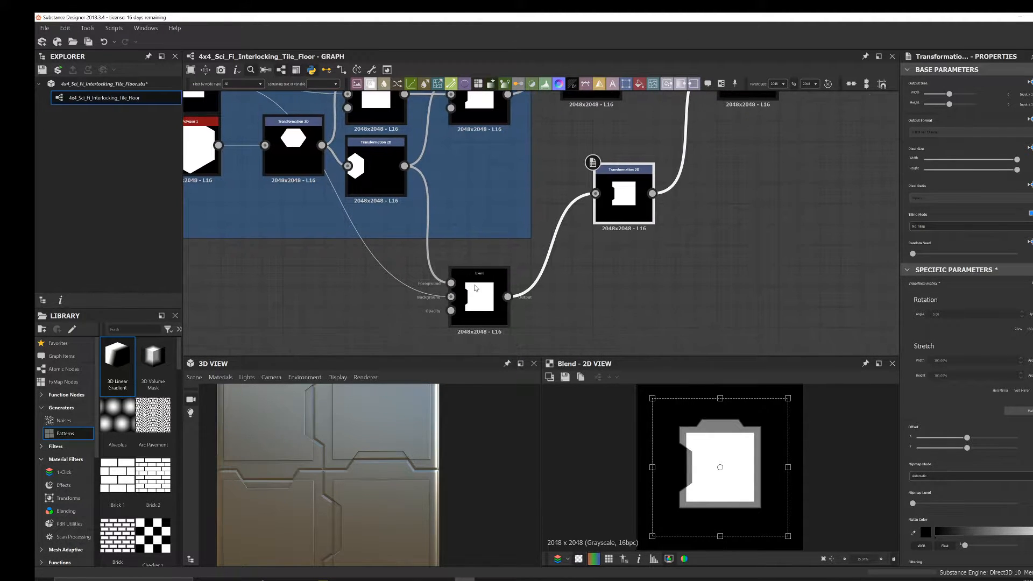
drag(473, 282, 494, 282)
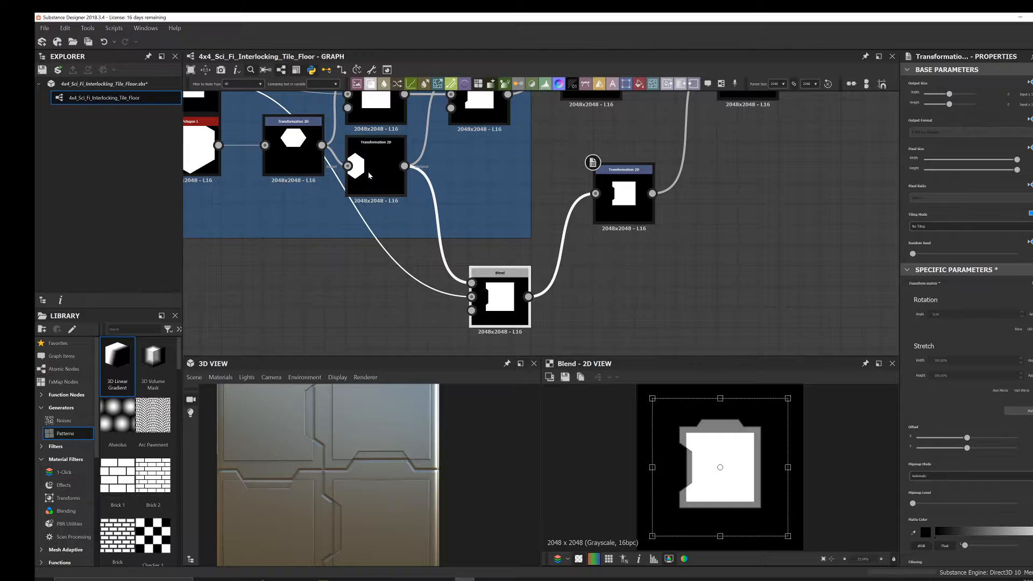
scroll(351, 489, up, 3)
drag(350, 486, 337, 495)
middle_drag(337, 495, 340, 478)
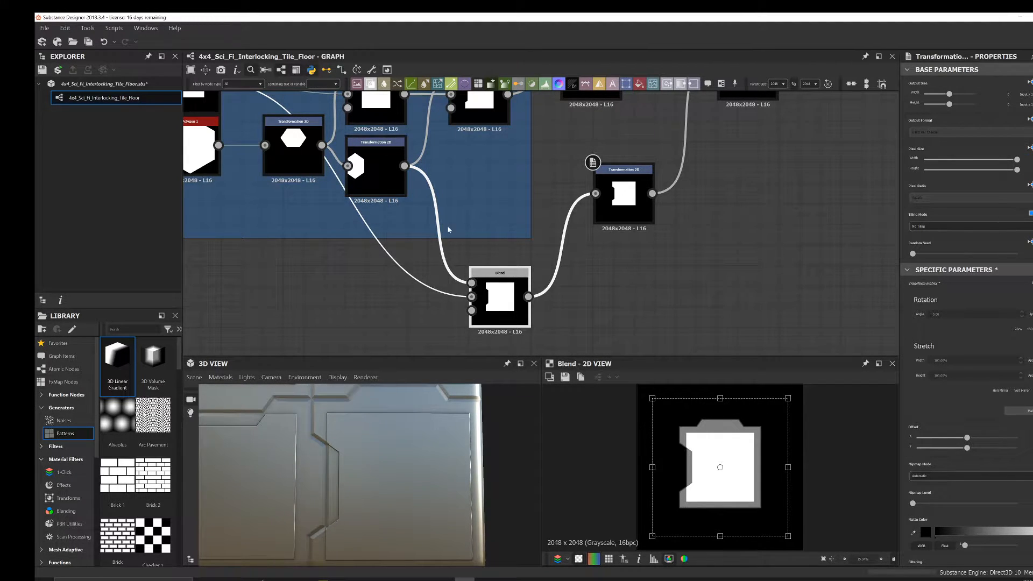
- Insert a Transformation 2D between the left-edge hexagon transform and the Subtract Blend's foreground, spacing the two nodes apart
middle_drag(441, 230, 439, 250)
key(space)
text(tr)
click(484, 258)
drag(441, 247, 463, 231)
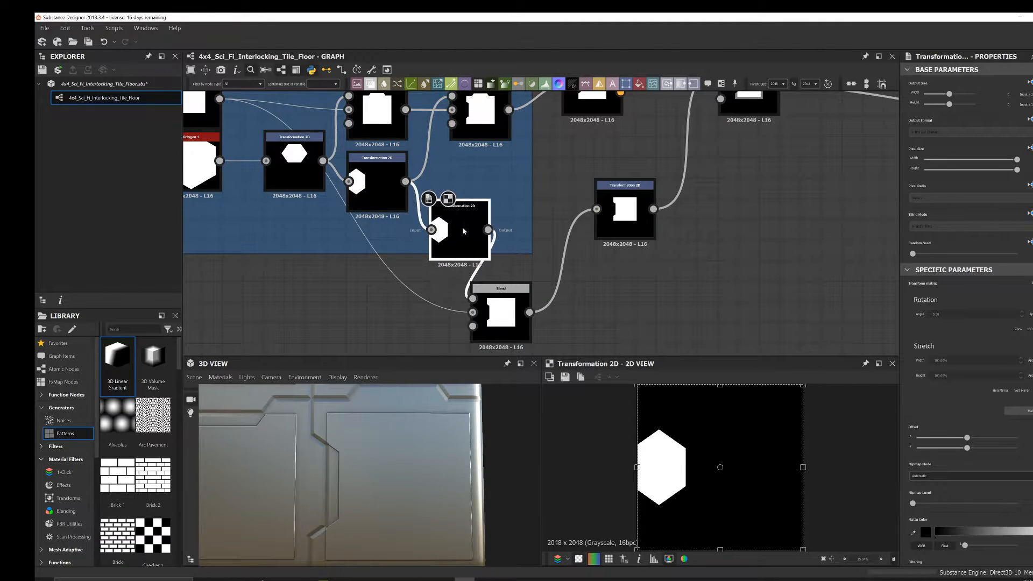
middle_drag(396, 209, 393, 147)
drag(506, 291, 527, 290)
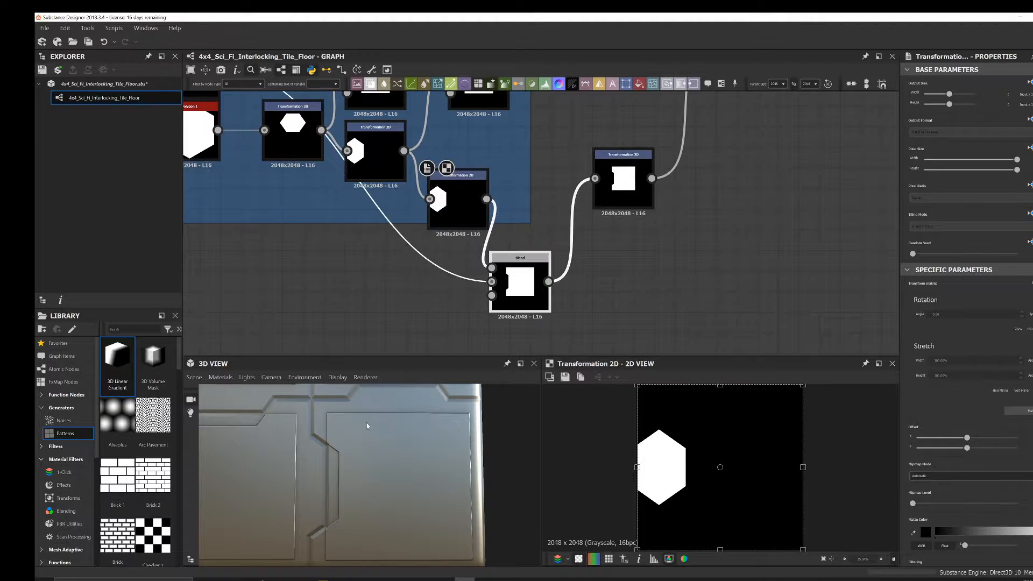
- Stretch the hexagon vertically in the new Transformation 2D, check the tiles on the cube and tidy the Subtract Blend's position
click(460, 212)
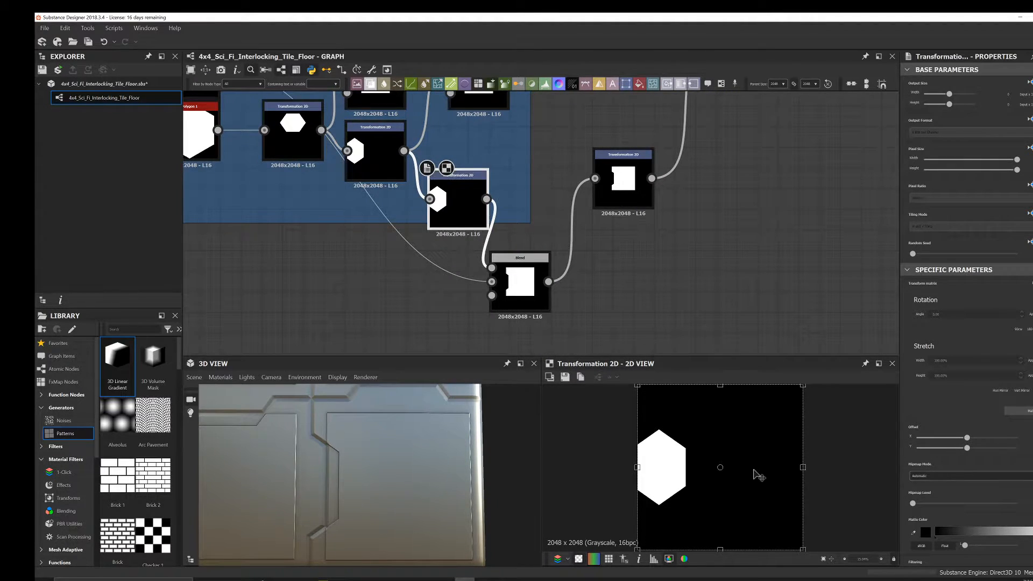
scroll(753, 471, down, 2)
drag(720, 412, 727, 388)
scroll(325, 475, down, 3)
drag(362, 484, 366, 461)
scroll(383, 483, down, 3)
middle_drag(366, 461, 352, 509)
scroll(546, 212, down, 2)
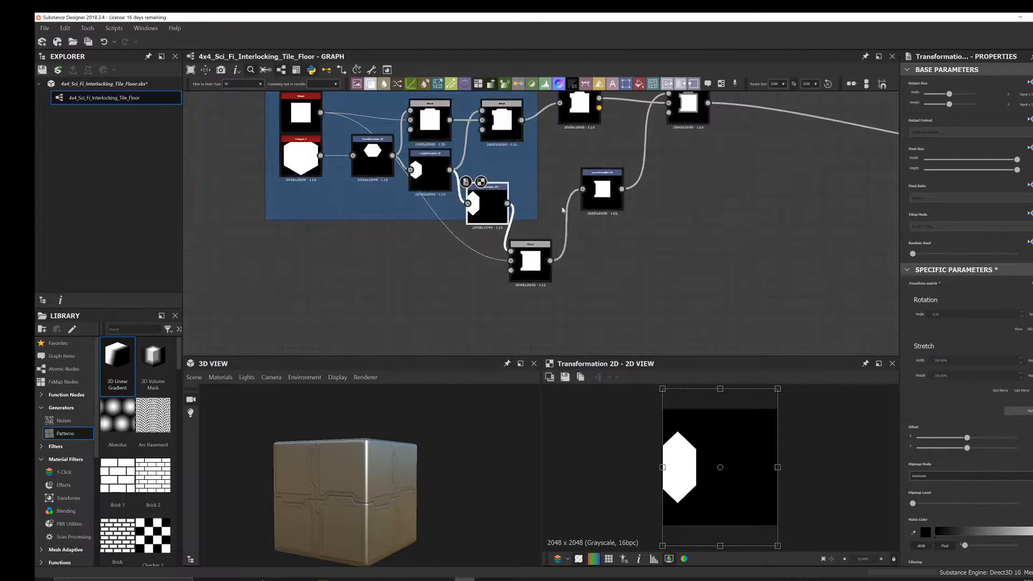
middle_drag(595, 193, 542, 253)
drag(491, 305, 493, 300)
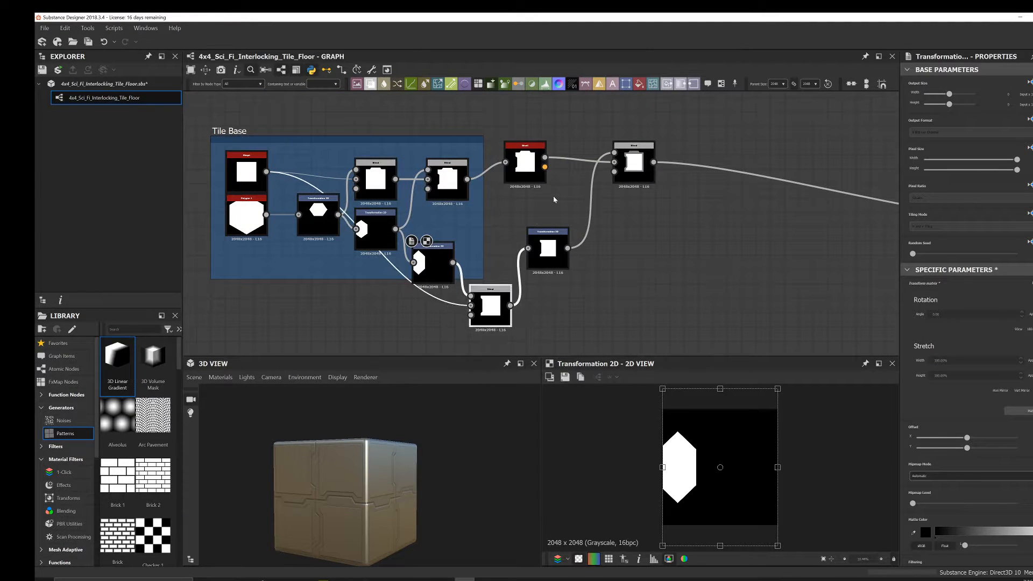
- Lower the opacity of the Blend that follows the Bevel to about a quarter and inspect the panels on the cube
middle_drag(611, 174, 579, 208)
scroll(593, 199, up, 4)
double_click(600, 195)
scroll(743, 316, up, 2)
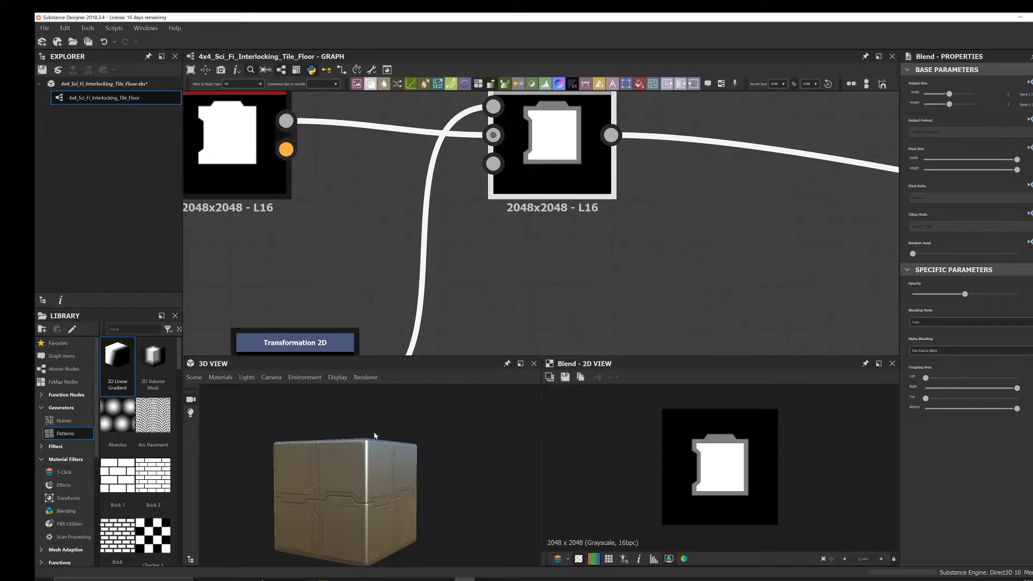
scroll(375, 436, up, 8)
scroll(384, 476, up, 3)
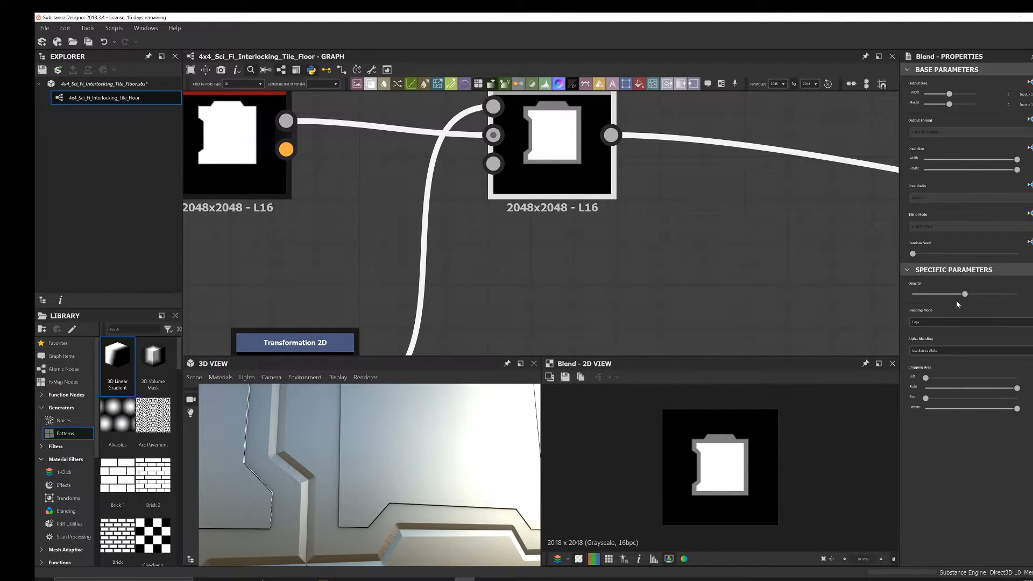
drag(957, 298, 913, 294)
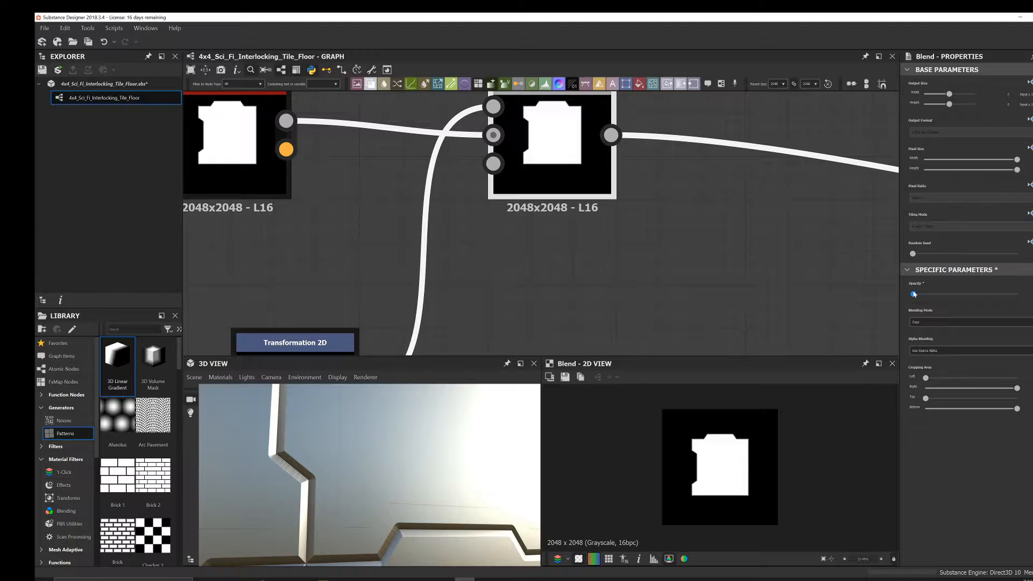
scroll(297, 462, down, 2)
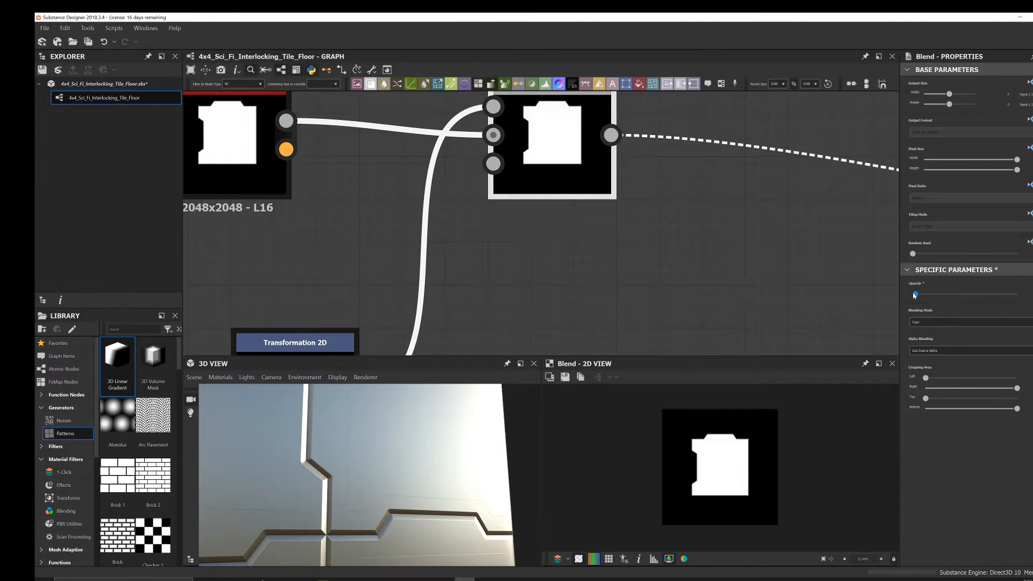
drag(913, 294, 937, 289)
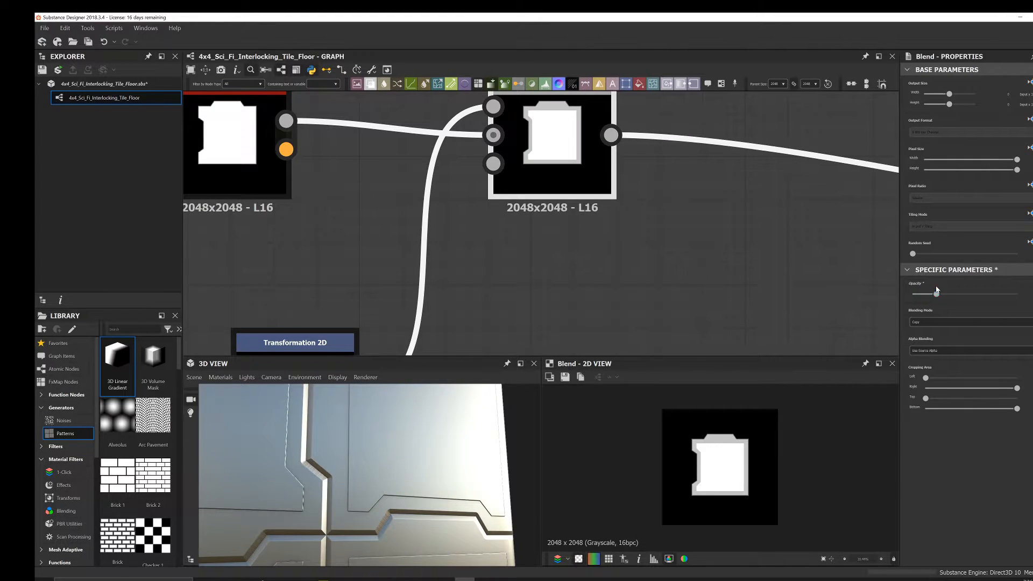
scroll(432, 501, down, 5)
mouse_move(431, 501)
mouse_down()
mouse_move(445, 496)
mouse_move(430, 500)
mouse_up()
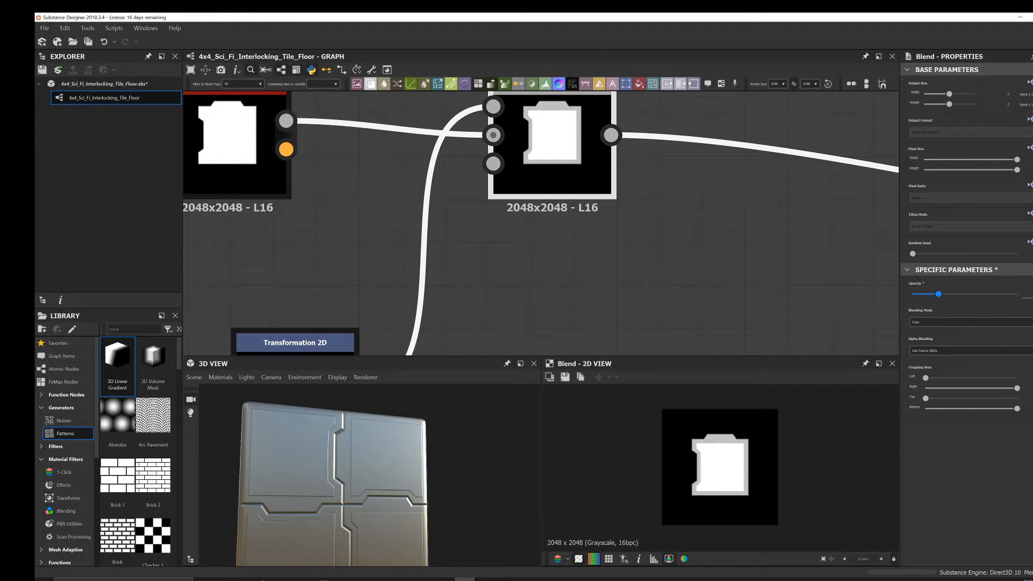
drag(389, 481, 372, 423)
drag(394, 467, 346, 497)
scroll(565, 188, down, 4)
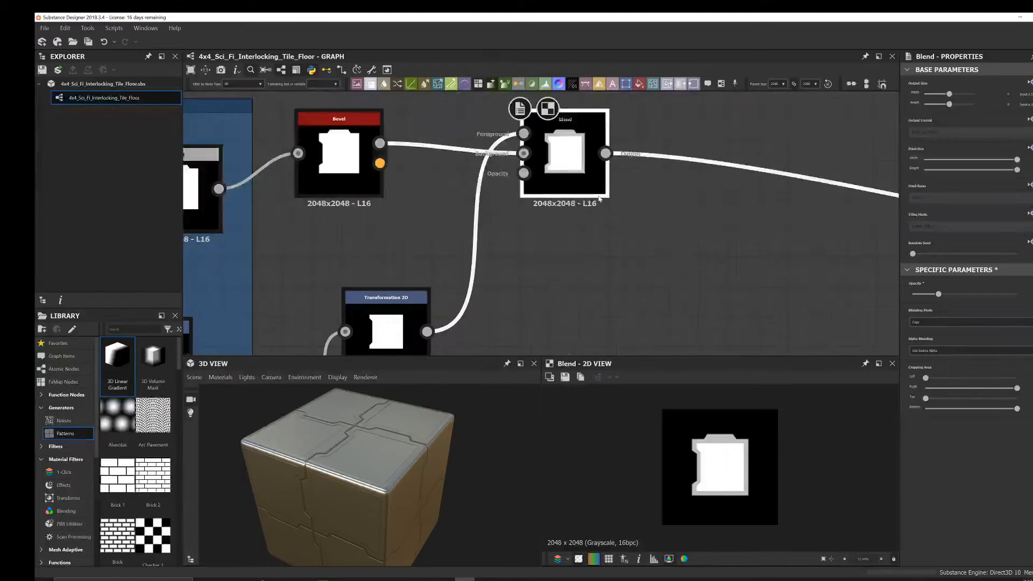
- Add another Blend node directly after the Blend that combines the Bevel and the inset panel
middle_drag(566, 192, 457, 251)
scroll(457, 251, up, 2)
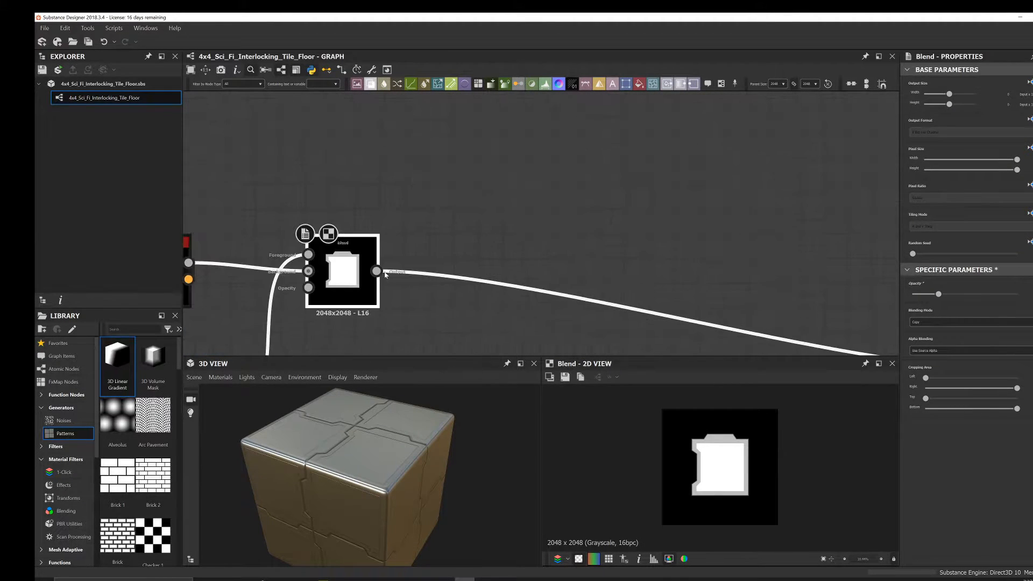
key(space)
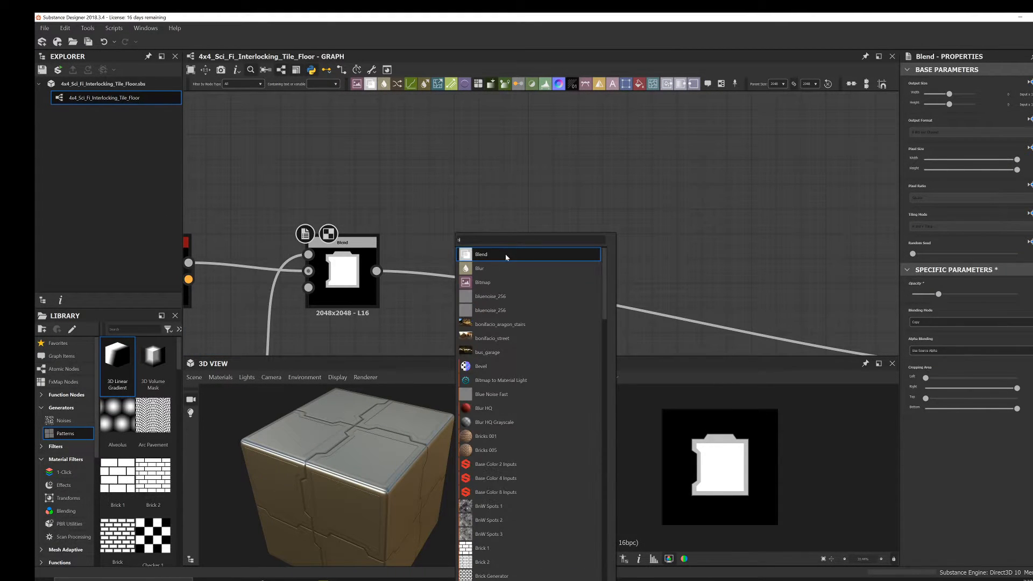
click(506, 258)
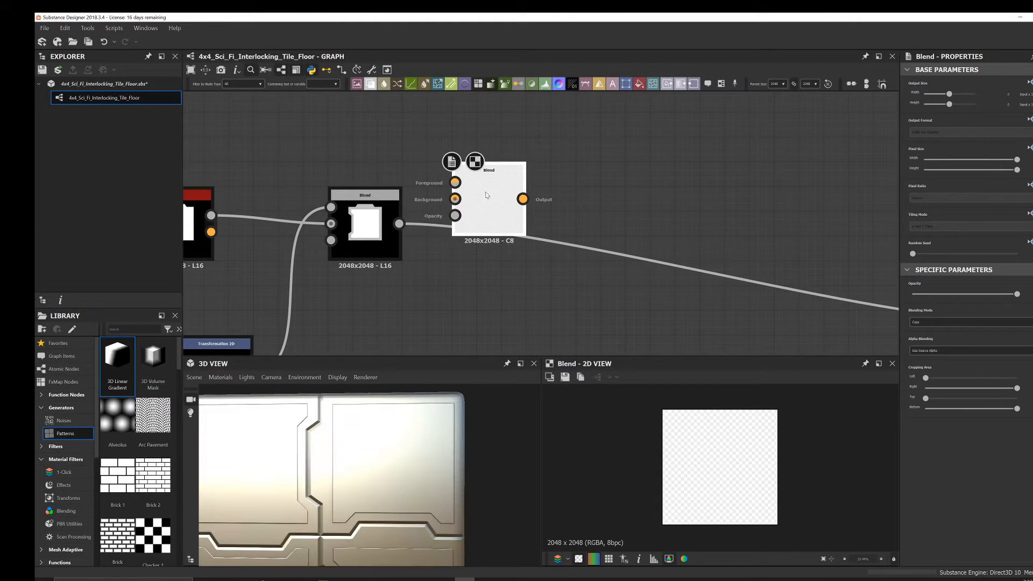
drag(486, 195, 511, 220)
- Move the link feeding Final Transform to the new Blend's output and connect the preceding Blend to its background
shift+drag(399, 224, 554, 222)
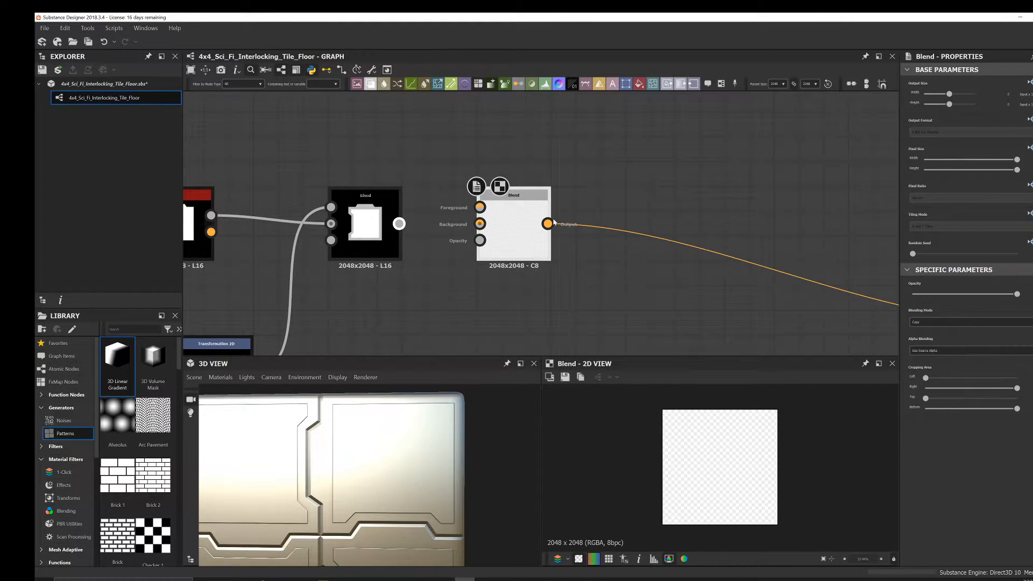
drag(482, 224, 481, 224)
scroll(480, 224, down, 3)
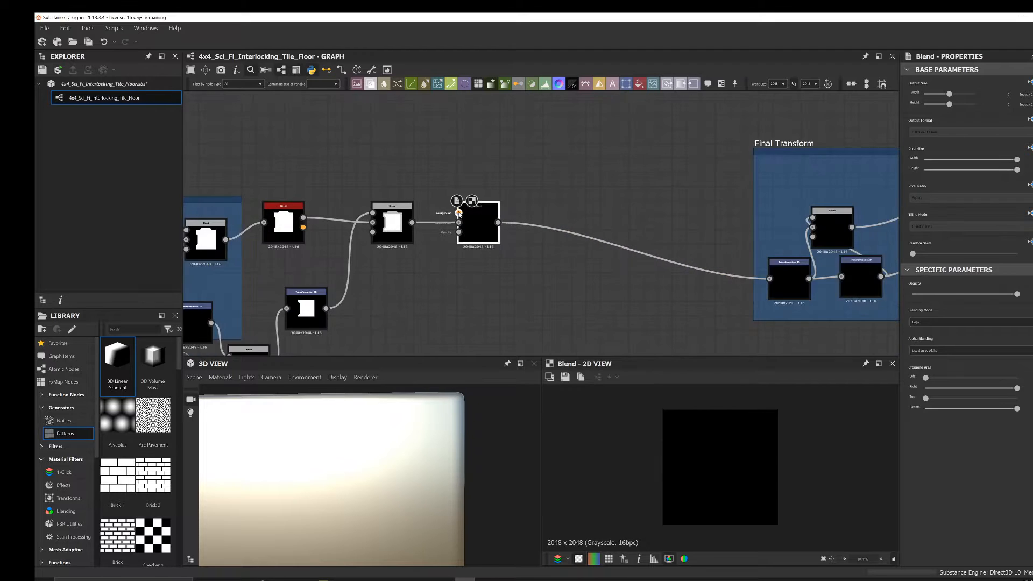
- Set the blending mode of the new Blend before Final Transform to Subtract
click(917, 323)
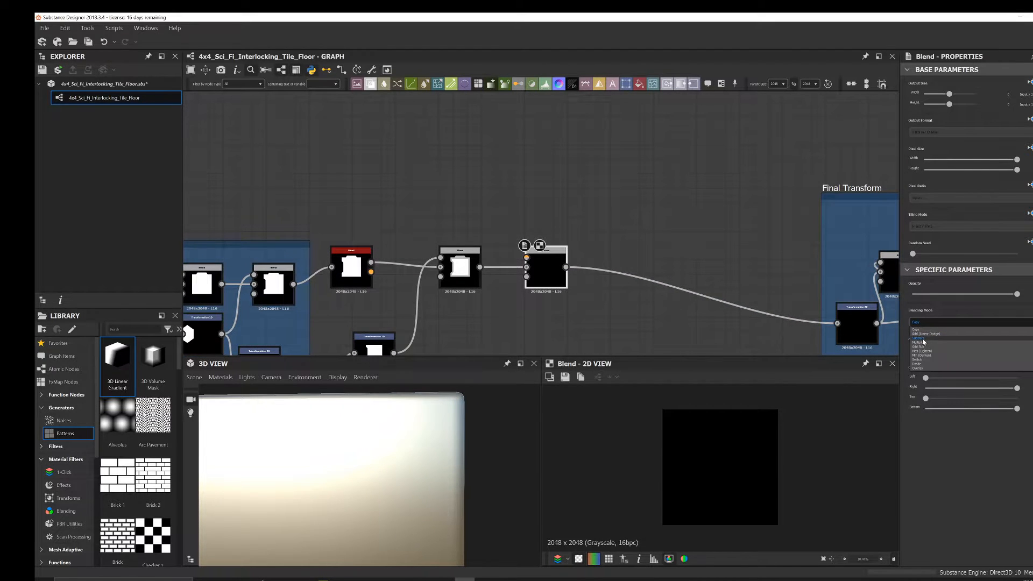
click(926, 337)
- Add a Shape node above the Bevel and Blend chain and set its pattern to Capsule
scroll(418, 181, up, 3)
middle_drag(418, 181, 383, 224)
key(space)
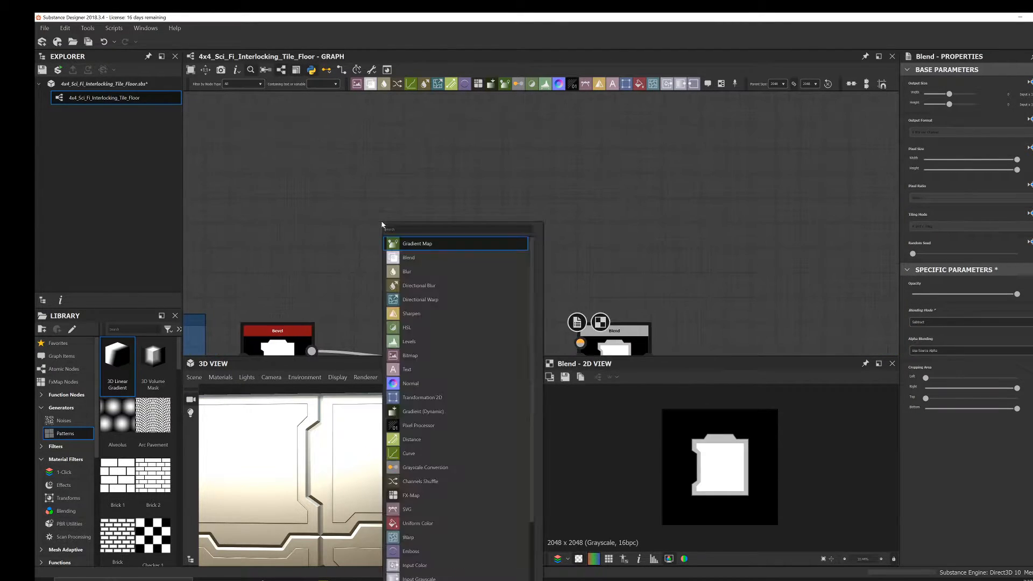
click(434, 251)
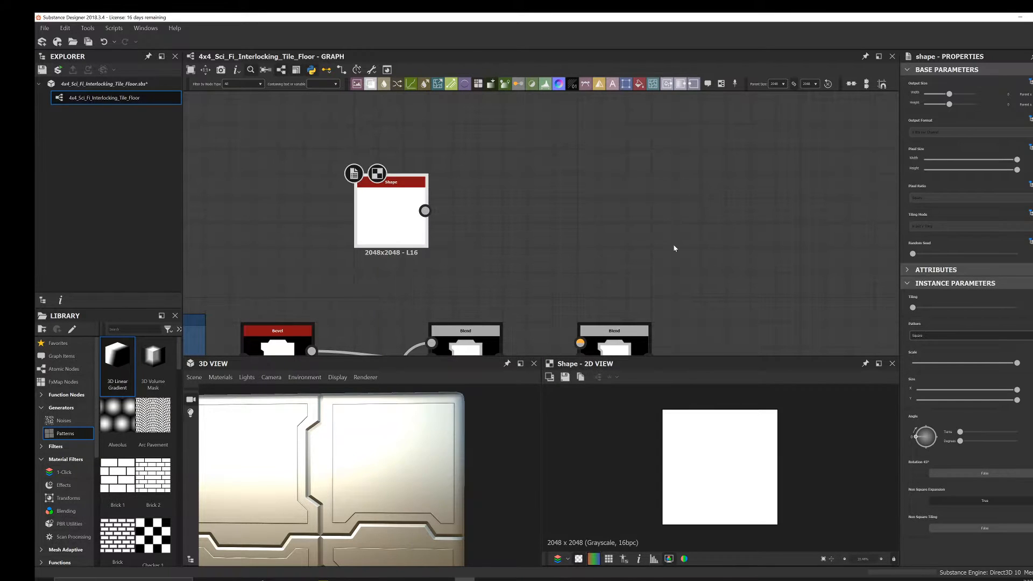
click(927, 337)
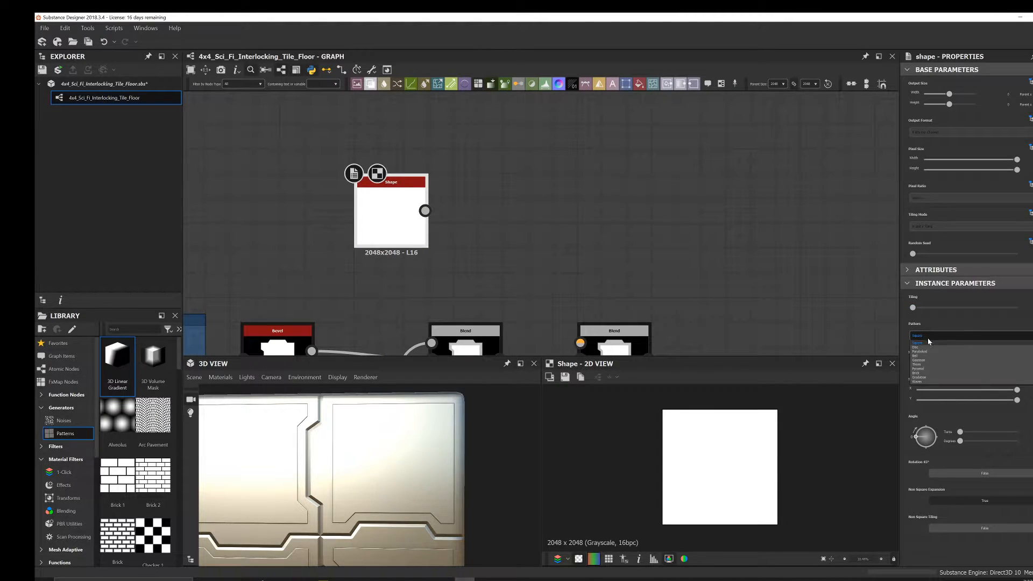
click(924, 373)
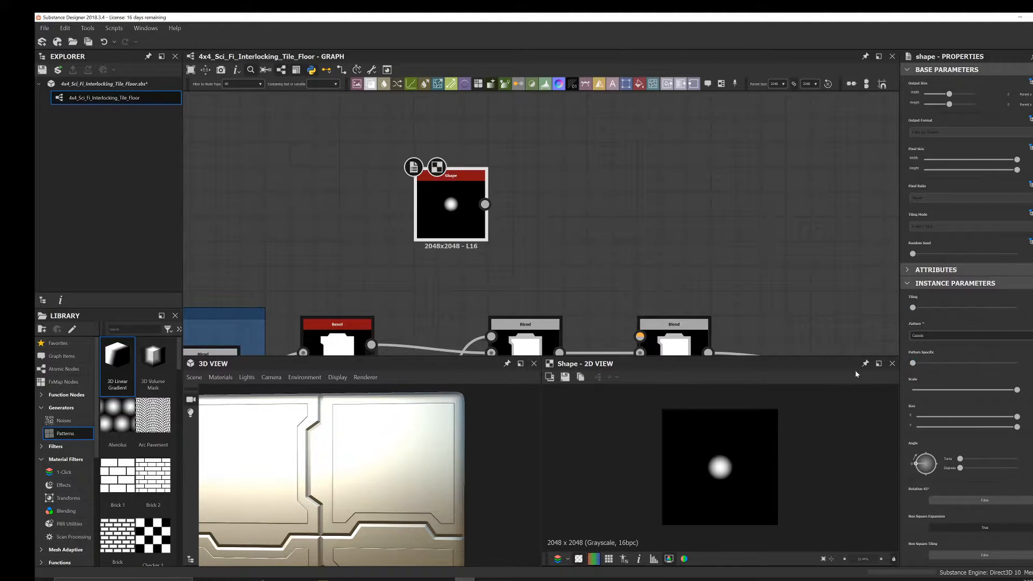
- Lengthen the capsule by raising its Pattern Specific amount to a bit over half, and place the Shape node above the Bevel
scroll(463, 186, up, 4)
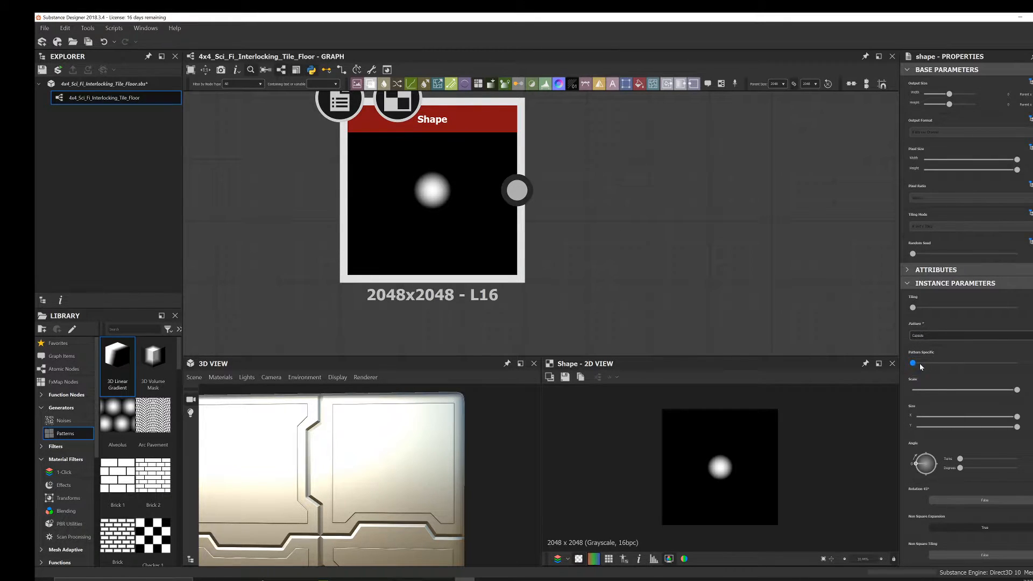
drag(919, 364, 975, 364)
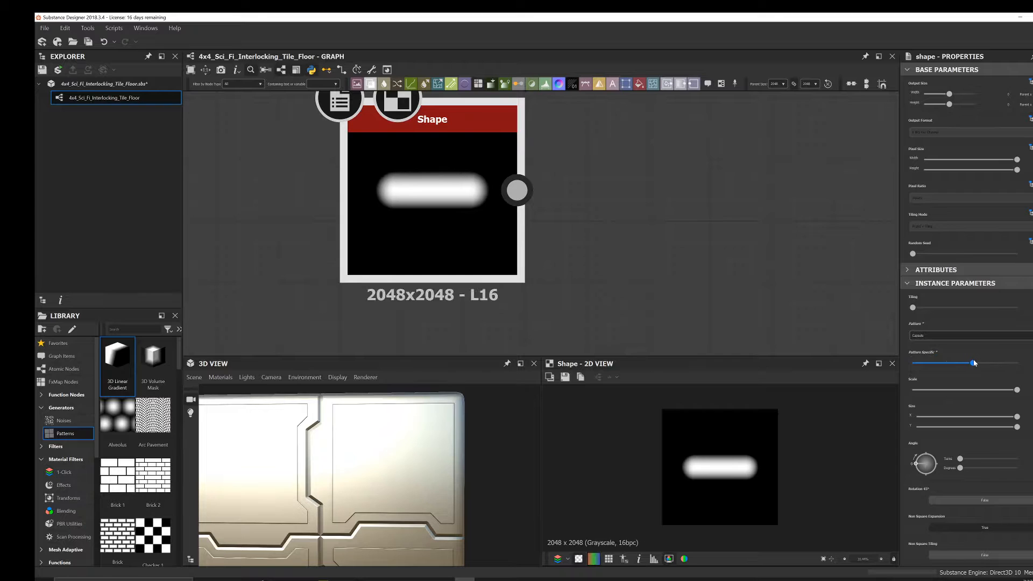
scroll(515, 215, down, 5)
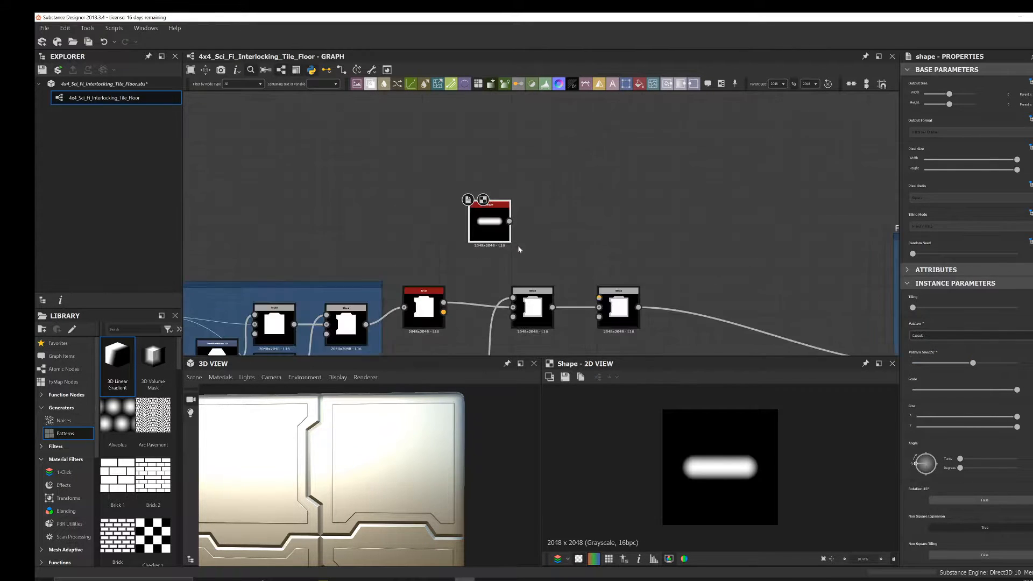
drag(497, 214, 425, 228)
scroll(425, 227, up, 5)
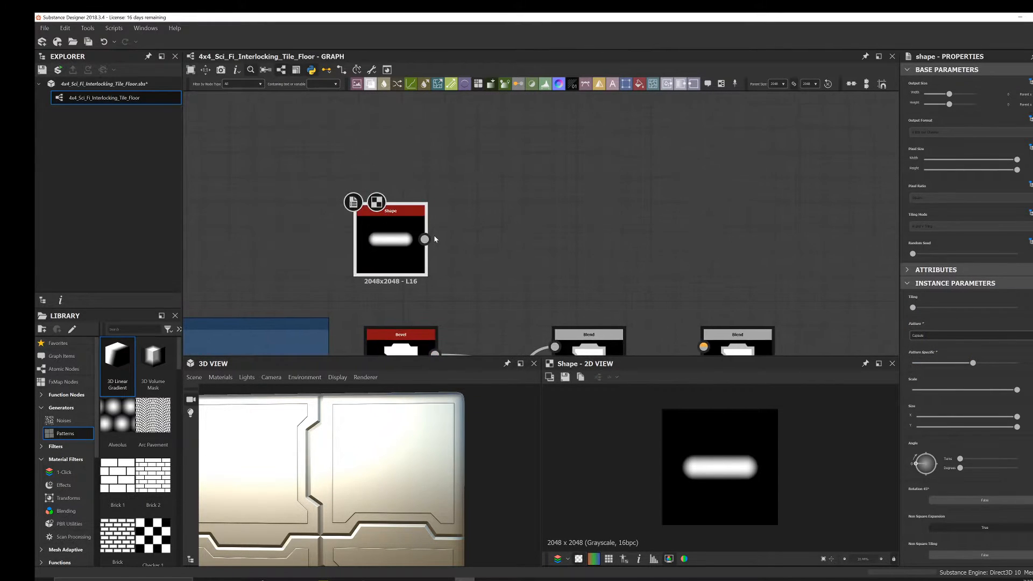
- Add a Blend node after the capsule Shape, leaving a gap between the two nodes
click(478, 229)
key(space)
text(b)
click(509, 245)
drag(470, 244, 552, 244)
middle_drag(469, 246, 486, 295)
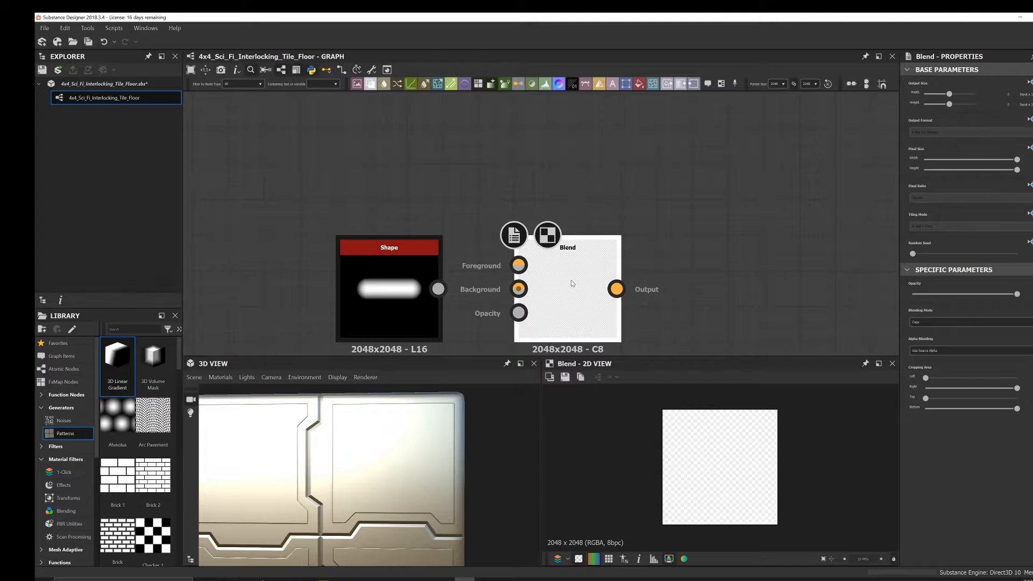
drag(570, 281, 606, 245)
- Add another Shape node above the capsule with the Disc pattern, scaled down to roughly three quarters, and set it off to the side
middle_drag(385, 246, 455, 351)
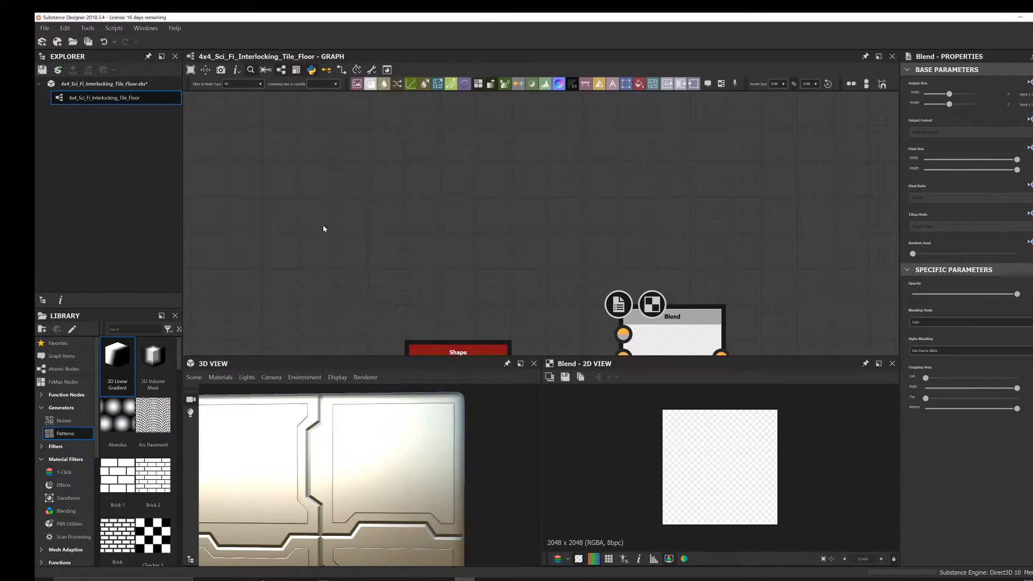
key(space)
text(sha)
click(352, 263)
click(920, 336)
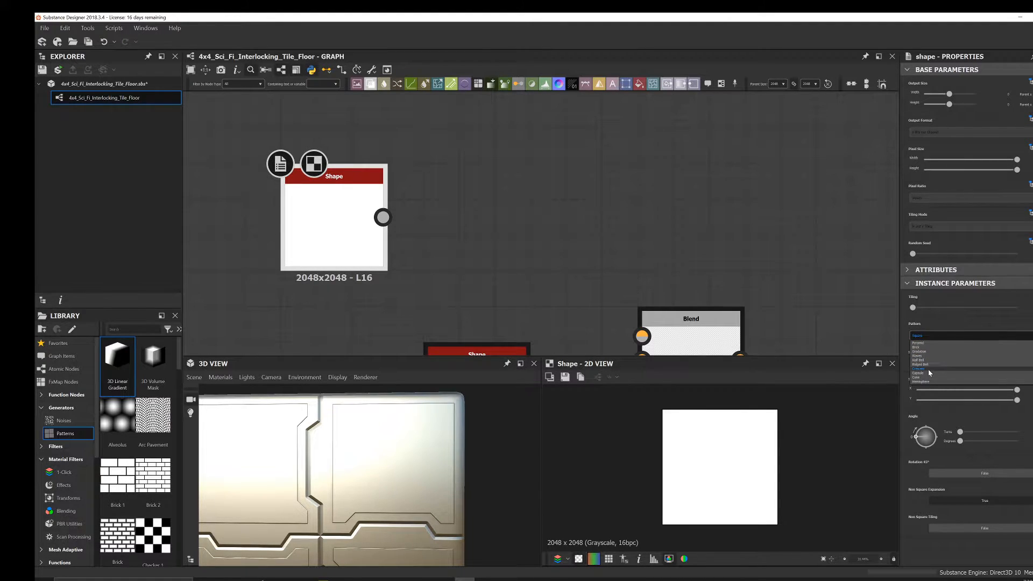
click(927, 348)
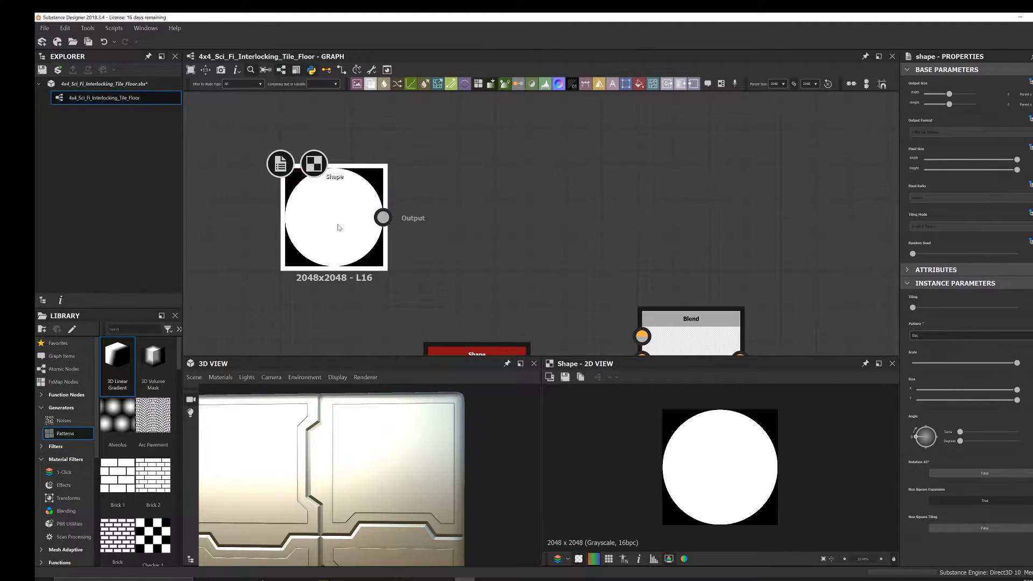
drag(998, 363, 993, 363)
middle_drag(379, 248, 382, 253)
drag(381, 253, 272, 220)
- Add a Bevel node beside the disc Shape and connect the disc's output to its input
click(385, 219)
key(space)
text(bevel)
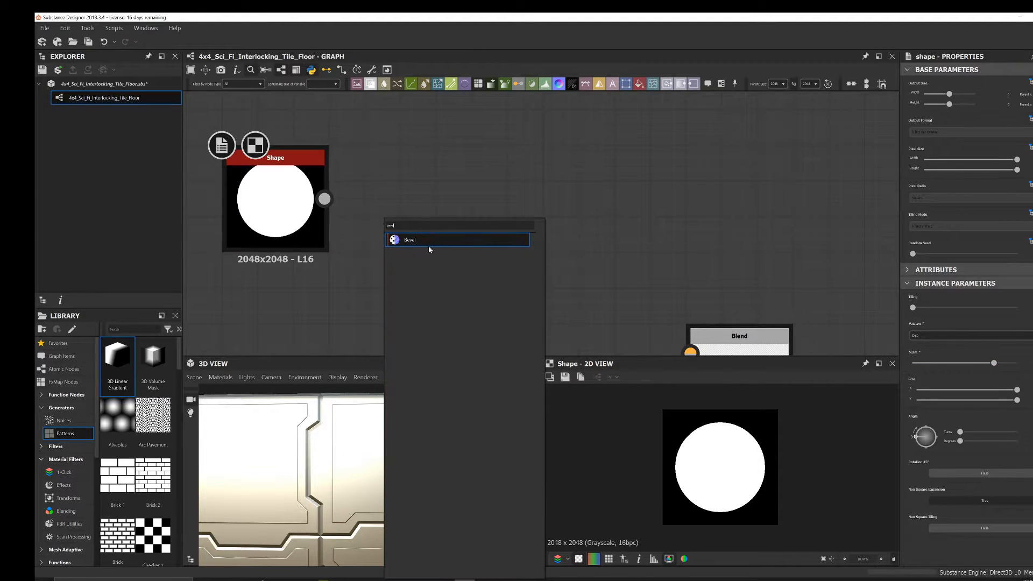
click(425, 239)
drag(405, 232, 419, 219)
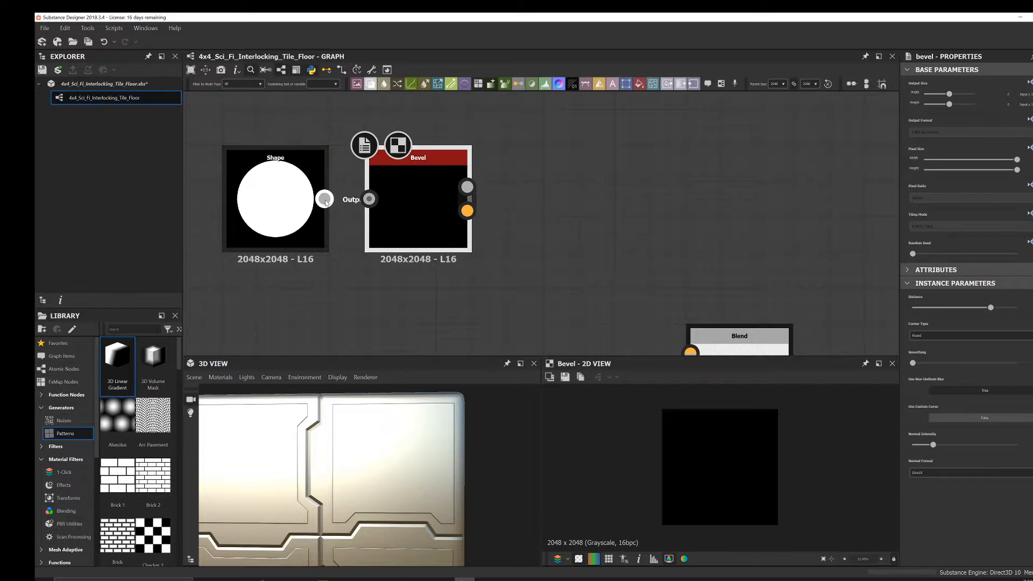
drag(324, 199, 369, 200)
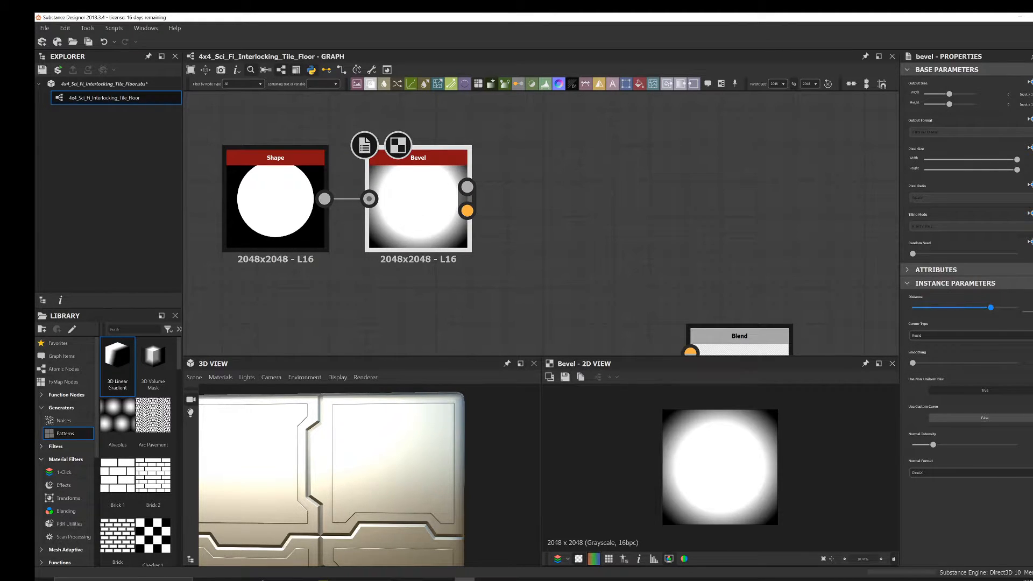
- Give the disc's Bevel a small negative Distance so that the disc gets a narrow soft edge
text(-0.01)
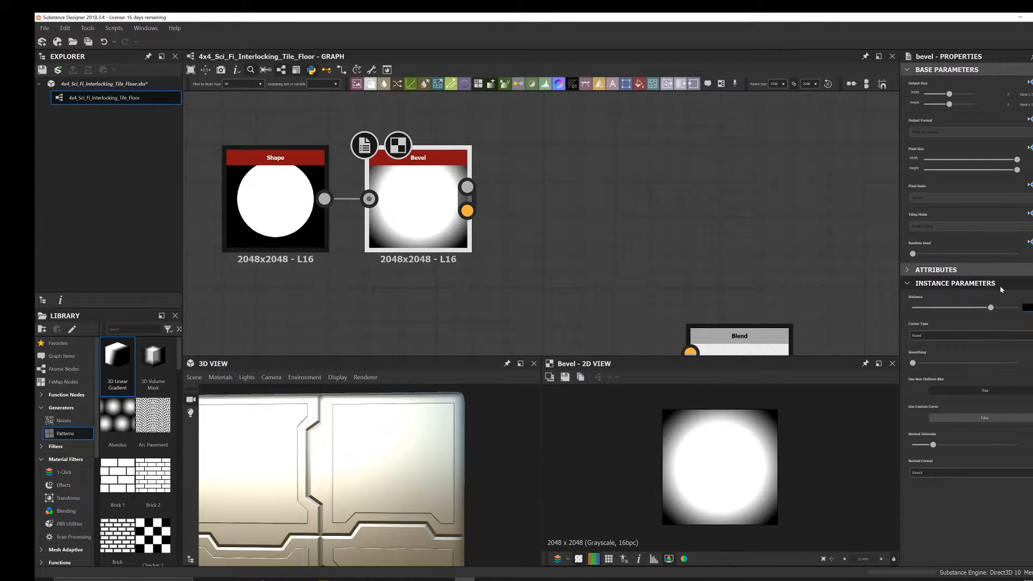
key(Return)
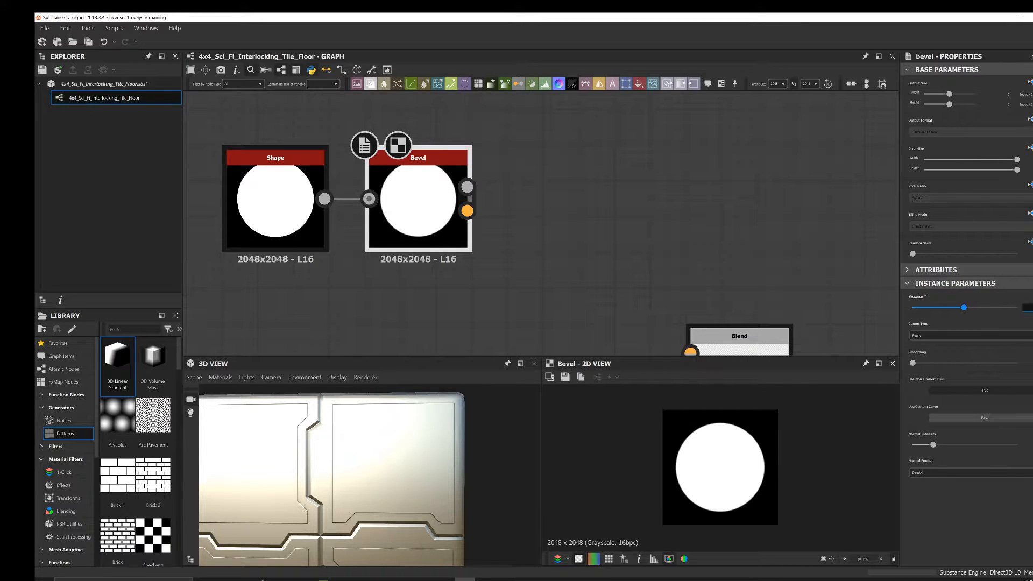
scroll(423, 219, down, 2)
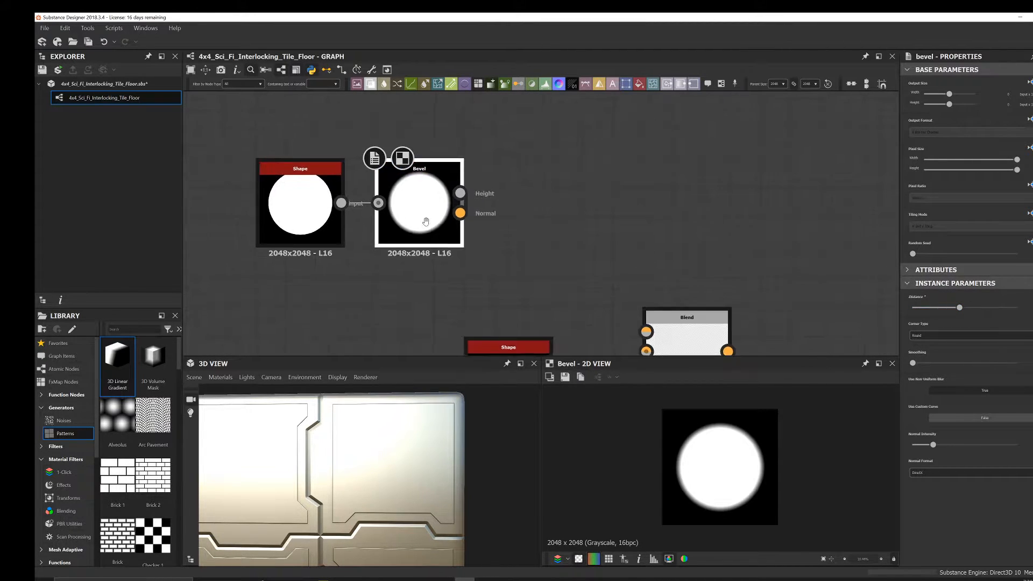
middle_drag(423, 219, 461, 244)
drag(294, 171, 371, 200)
middle_drag(413, 200, 392, 222)
click(441, 215)
- Duplicate the disc Shape, place the copy directly above the original and preview it
middle_drag(342, 198, 395, 203)
click(272, 198)
middle_drag(314, 205, 320, 227)
key(ctrl+d)
drag(539, 228, 285, 163)
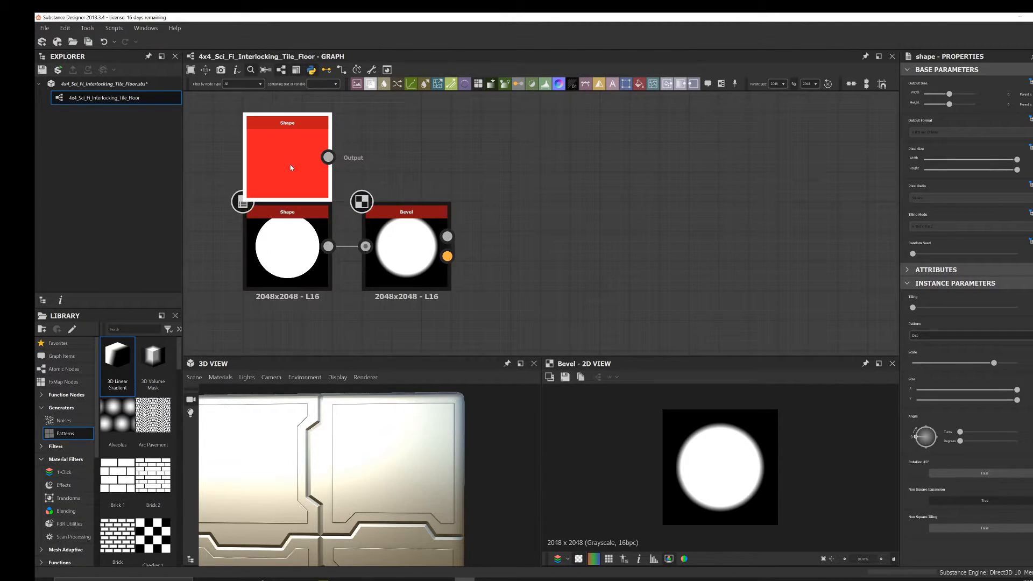
double_click(290, 168)
- Add a Subtract Blend with the Bevel's height as background and the duplicated disc as foreground
click(531, 207)
key(space)
text(b)
click(566, 228)
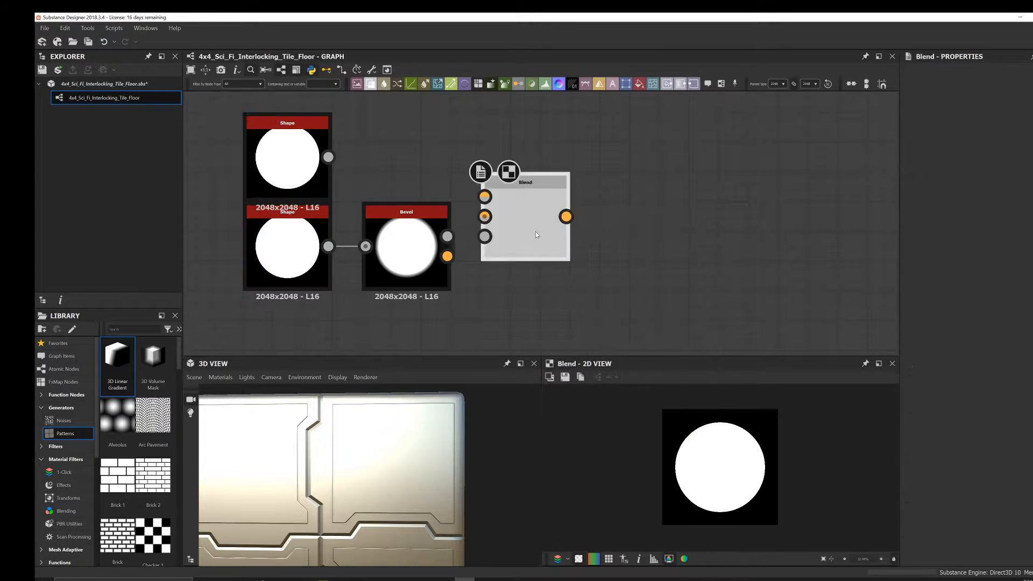
drag(447, 236, 484, 204)
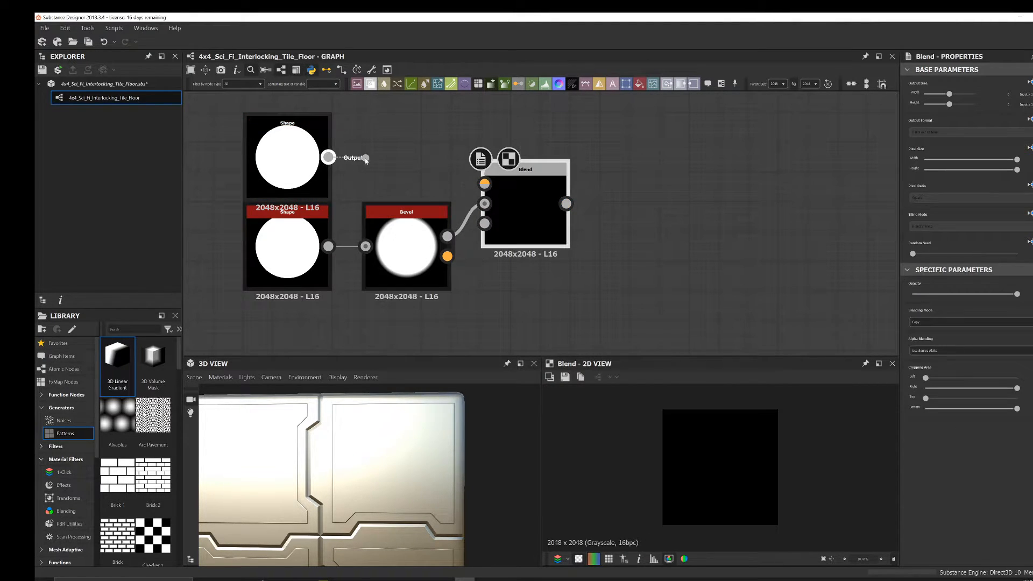
drag(328, 157, 484, 184)
click(918, 323)
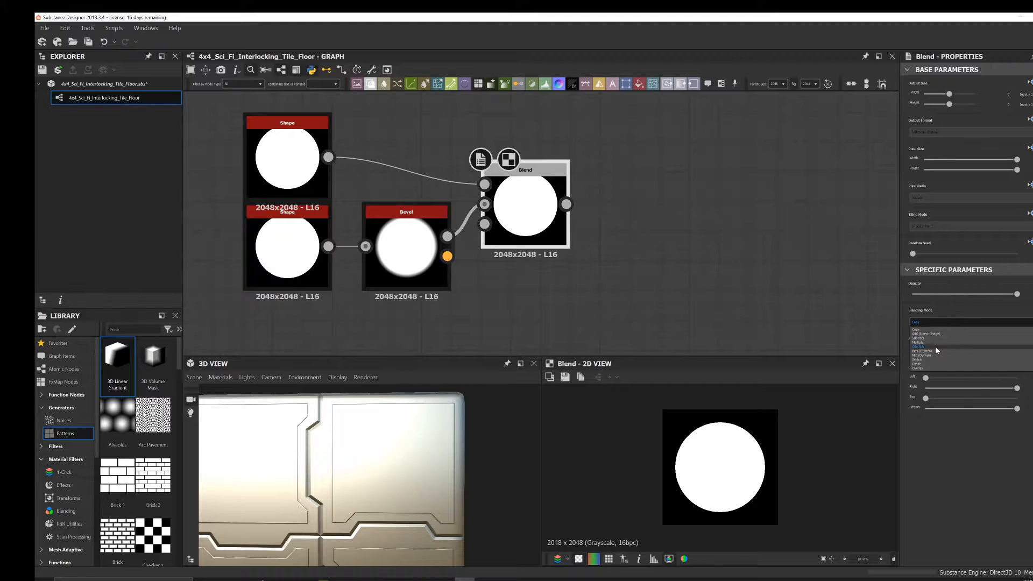
click(921, 338)
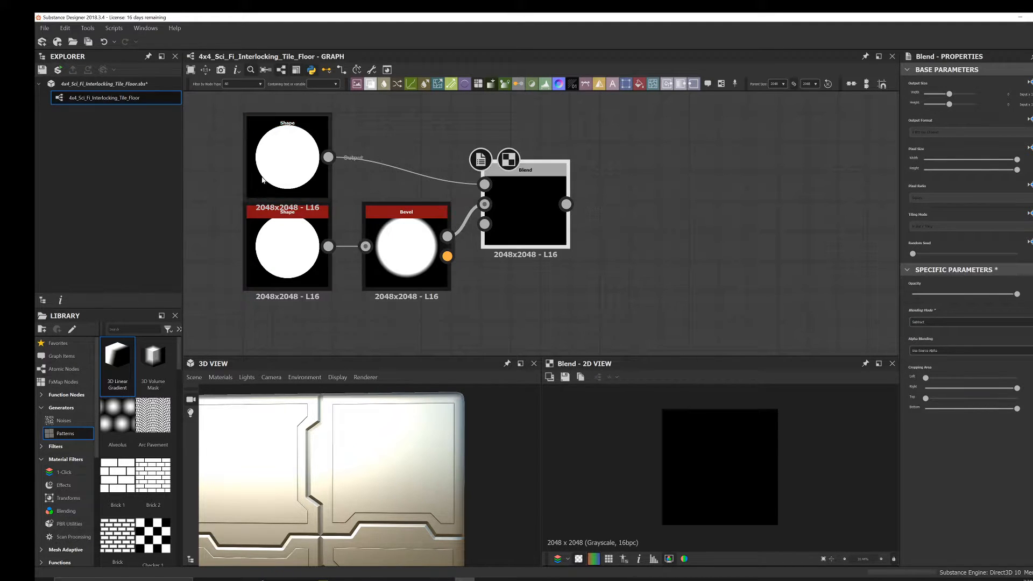
- Scale the duplicated disc down to a little over half so that the Subtract Blend forms a thick ring
click(288, 159)
drag(994, 365, 987, 365)
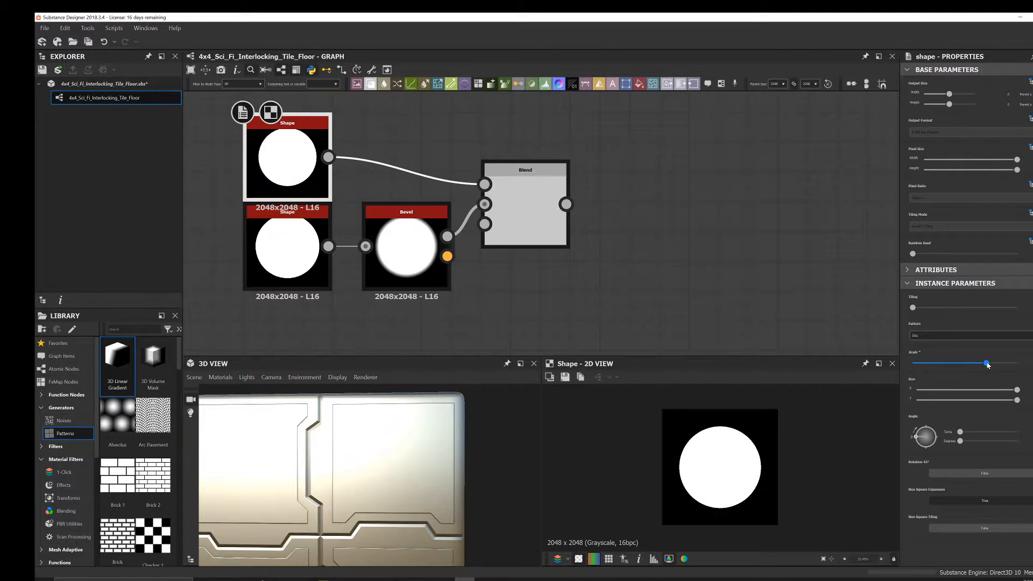
click(525, 215)
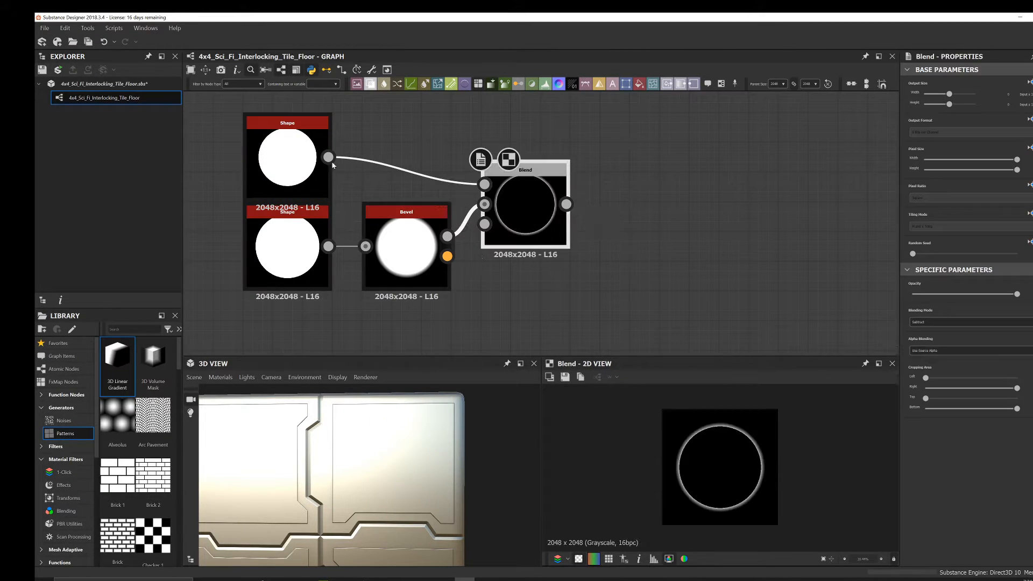
click(314, 159)
drag(985, 363, 971, 364)
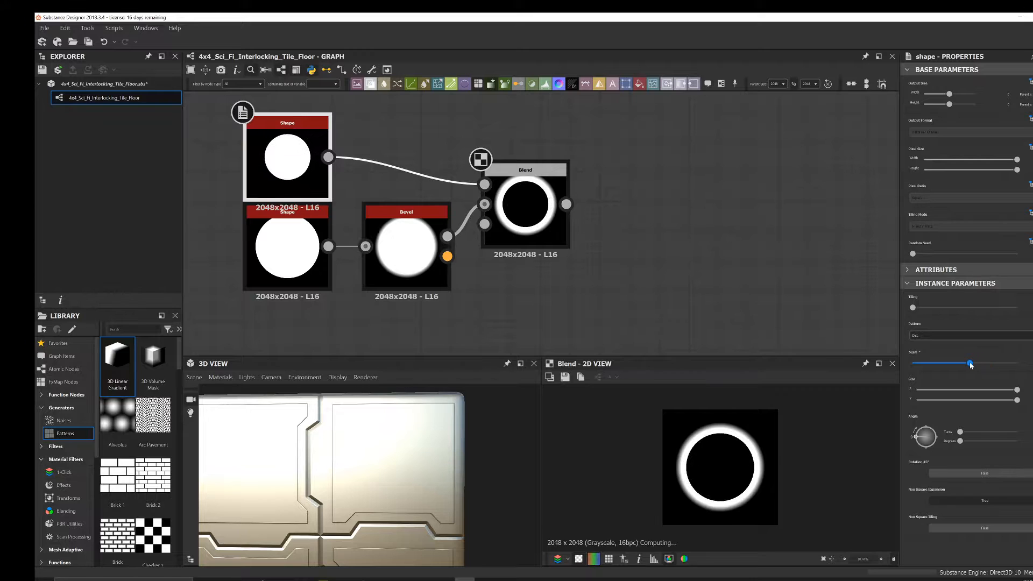
- Move the unconnected Blend slightly further away from the capsule Shape
scroll(555, 175, down, 1)
middle_drag(559, 169, 470, 175)
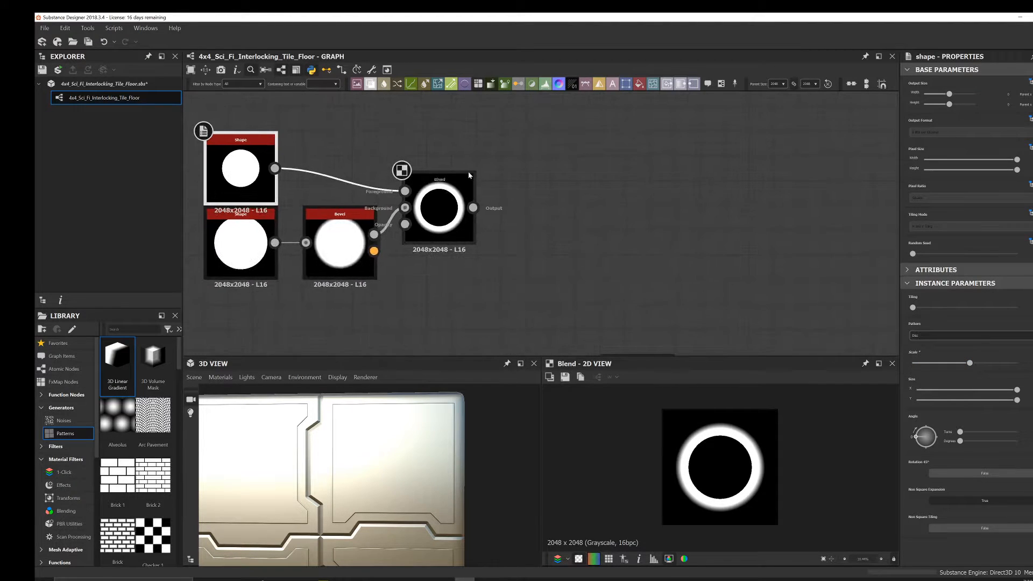
middle_drag(494, 210, 445, 132)
drag(581, 294, 606, 294)
- Examine the ring branch and the capsule Shape with its unconnected Blend
mouse_move(429, 174)
middle_down()
mouse_move(458, 223)
mouse_move(438, 174)
middle_up()
middle_drag(576, 302, 559, 254)
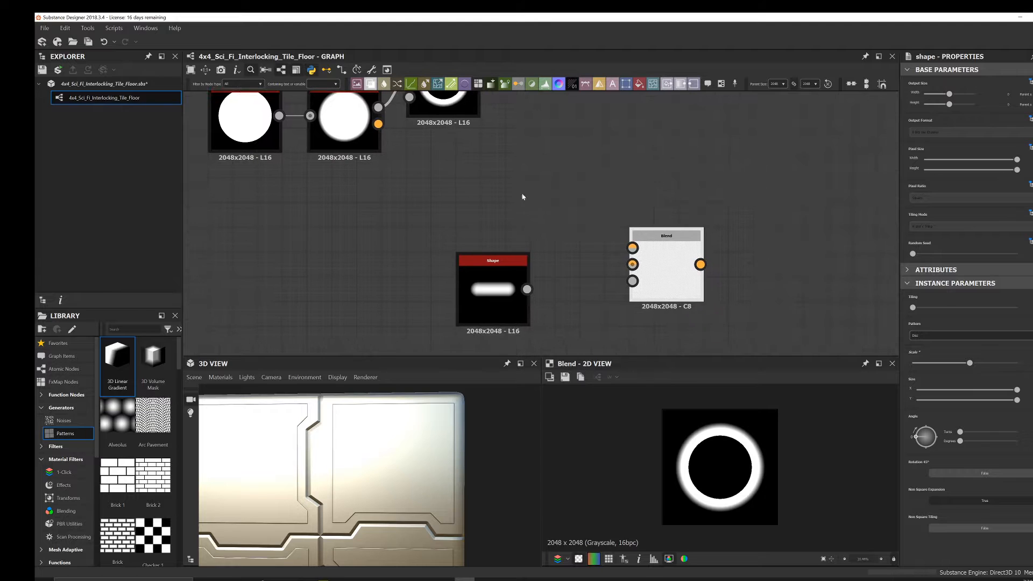
middle_drag(482, 217, 469, 272)
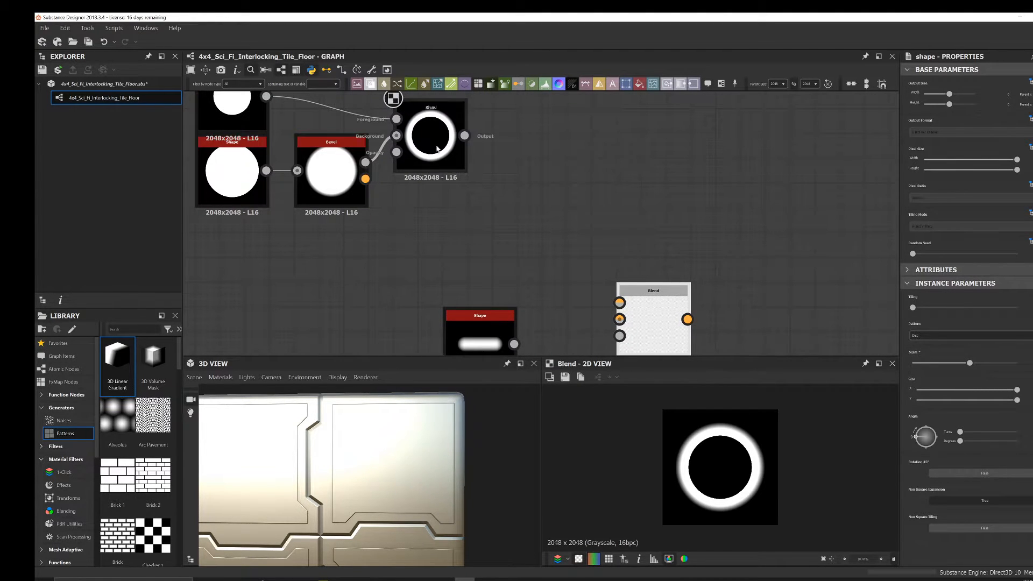
middle_drag(453, 166, 471, 130)
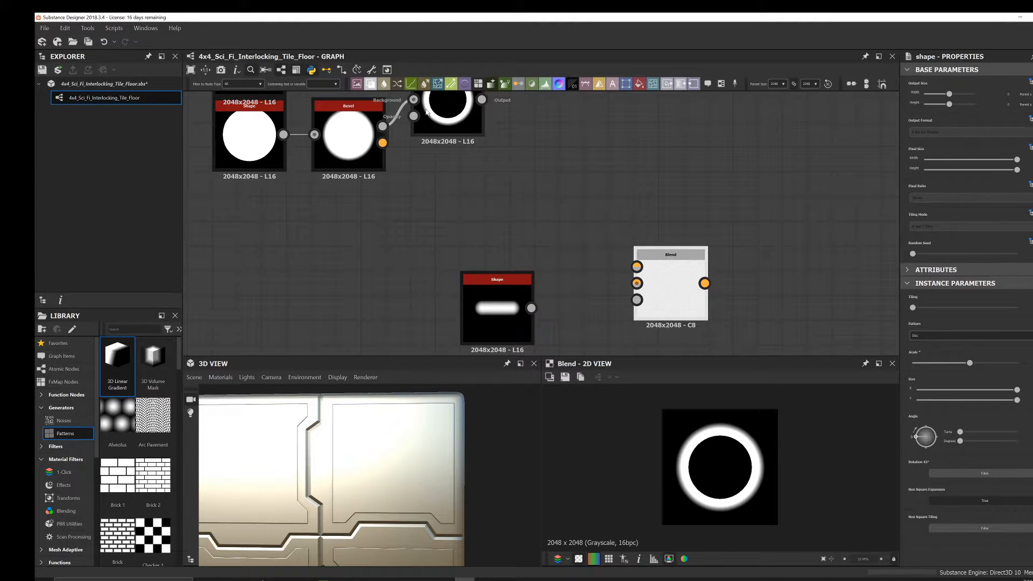
middle_drag(464, 129, 430, 227)
scroll(428, 233, up, 2)
scroll(440, 227, up, 1)
scroll(477, 233, down, 2)
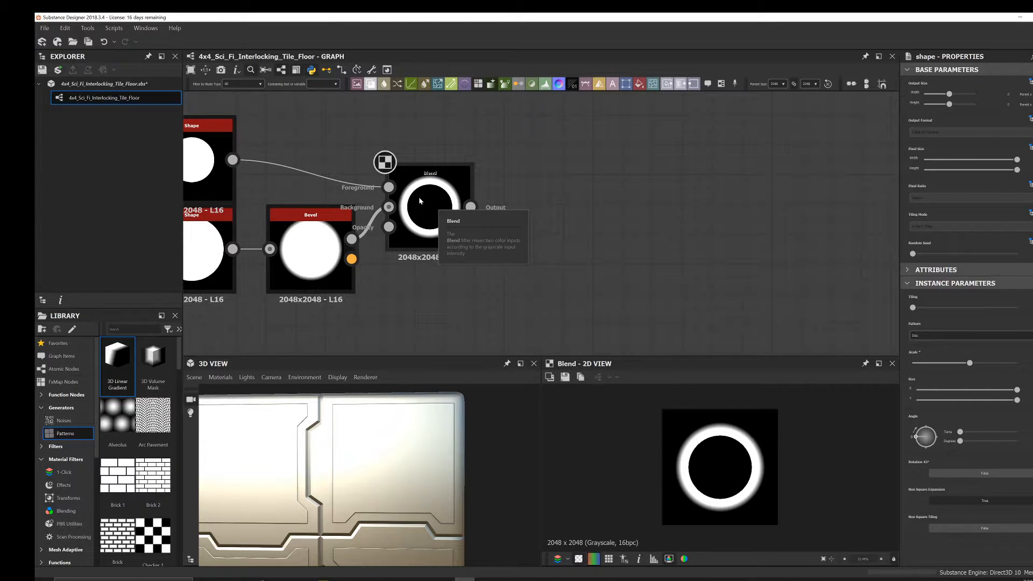
- Add a Polygon 1 node and place it above the disc and Bevel nodes of the ring
scroll(438, 210, down, 3)
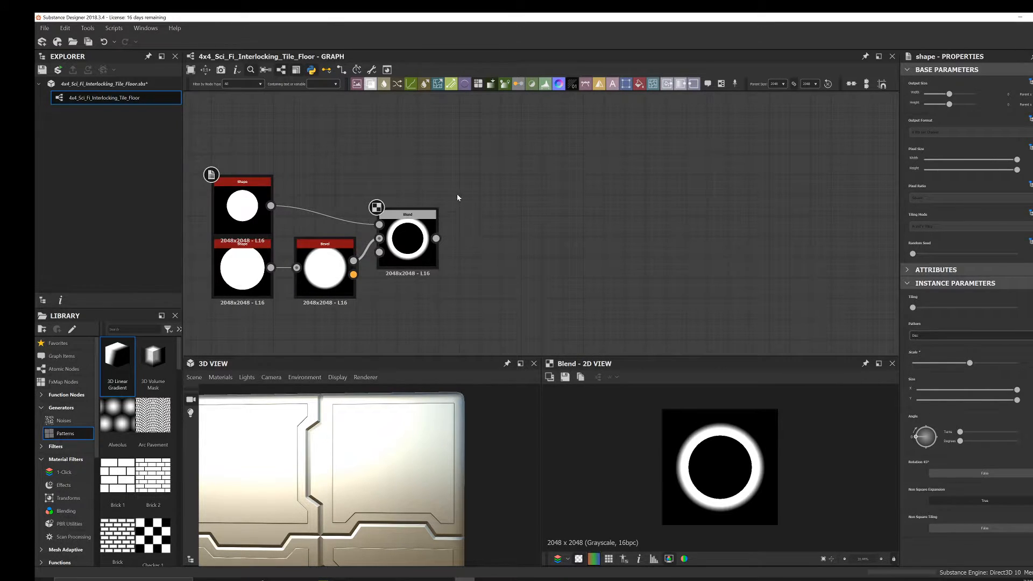
key(space)
text(pol)
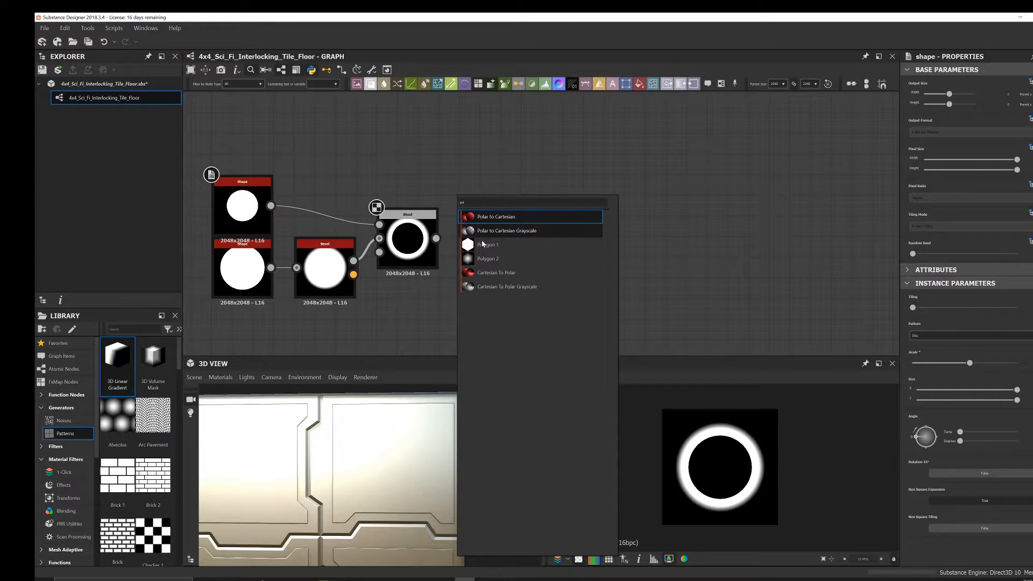
click(469, 242)
drag(469, 211, 348, 188)
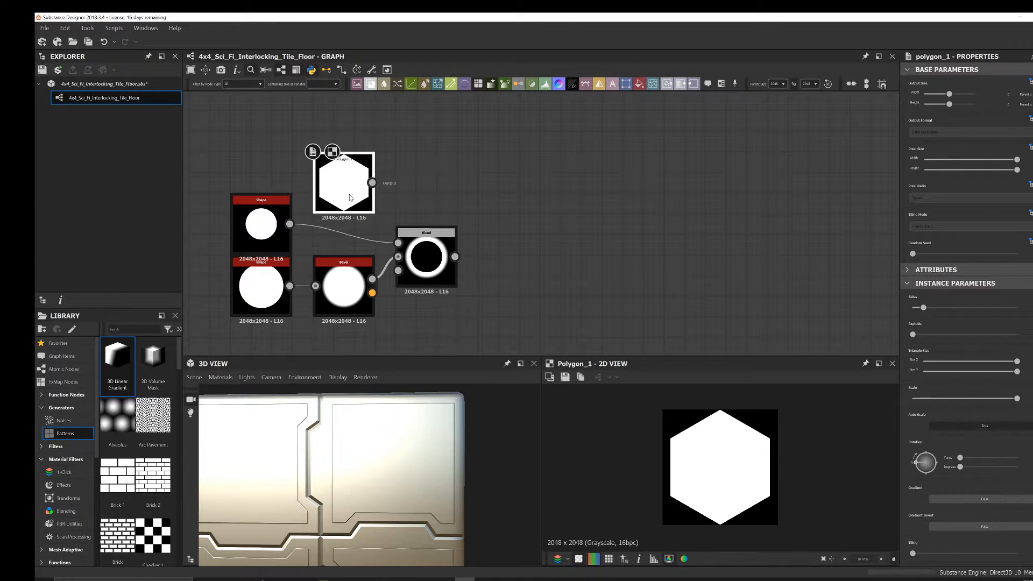
- Scale the Polygon 1 hexagon down to a little over half and add a Bevel node after it with a reduced distance
drag(1017, 398, 978, 398)
key(space)
text(bevel)
click(440, 203)
drag(415, 198, 436, 199)
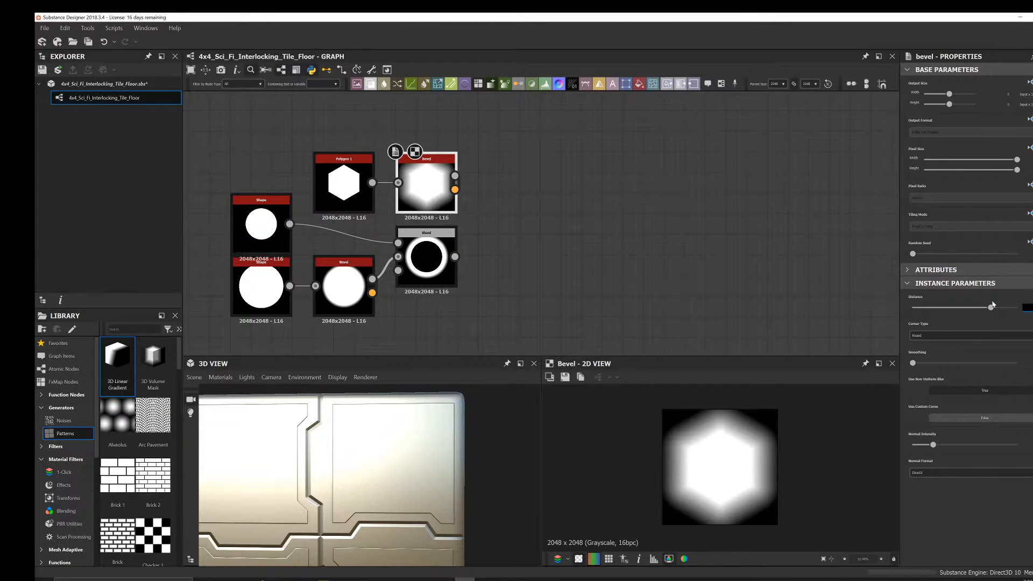
drag(991, 307, 959, 306)
- Combine the beveled hexagon as foreground and the ring as background in a new Blend set to Add (Linear Dodge)
scroll(530, 267, up, 2)
click(477, 221)
key(space)
click(516, 248)
drag(501, 254, 561, 224)
drag(423, 137, 489, 187)
drag(423, 254, 490, 206)
click(947, 322)
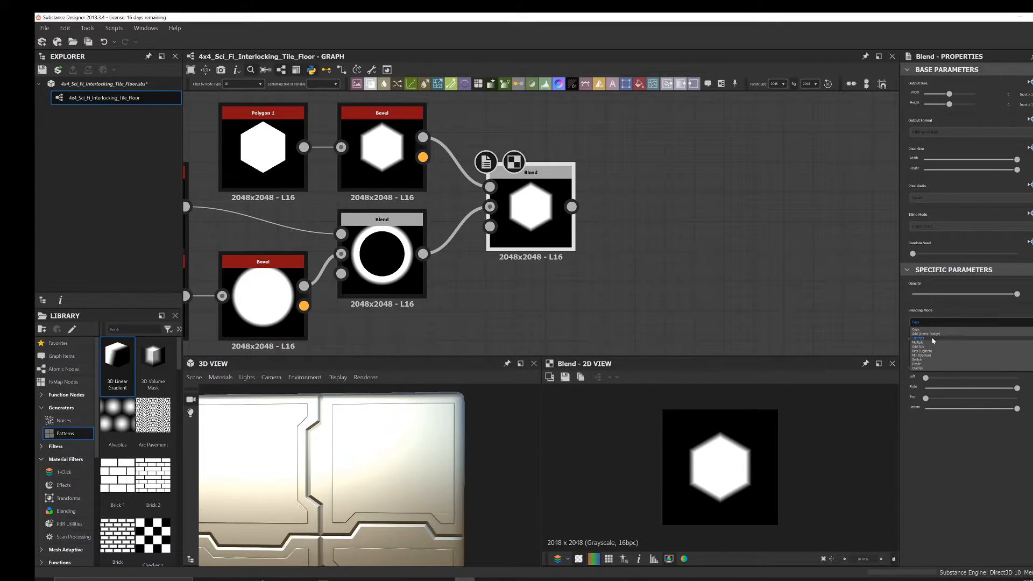
click(934, 334)
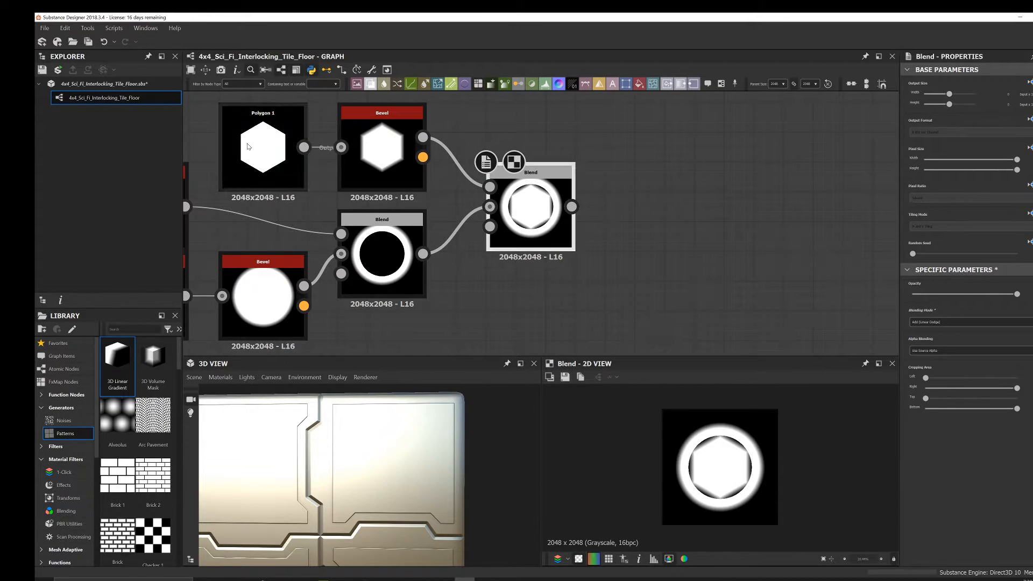
- Scale the Polygon 1 hexagon down slightly more while previewing the combined Blend so a clear gap separates it from the ring
double_click(263, 150)
drag(978, 398, 977, 400)
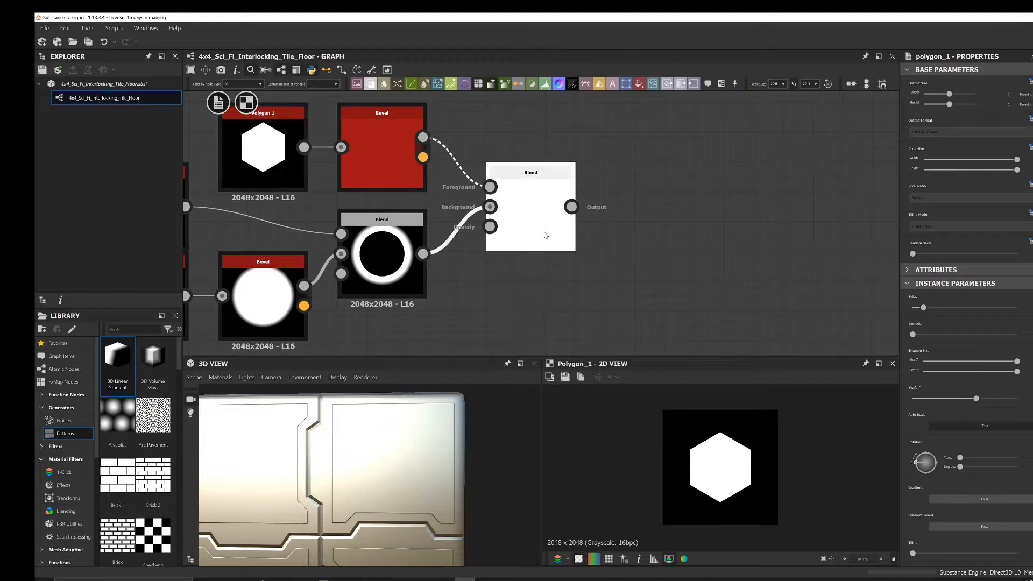
double_click(530, 215)
click(289, 141)
drag(977, 399, 968, 398)
scroll(517, 196, down, 2)
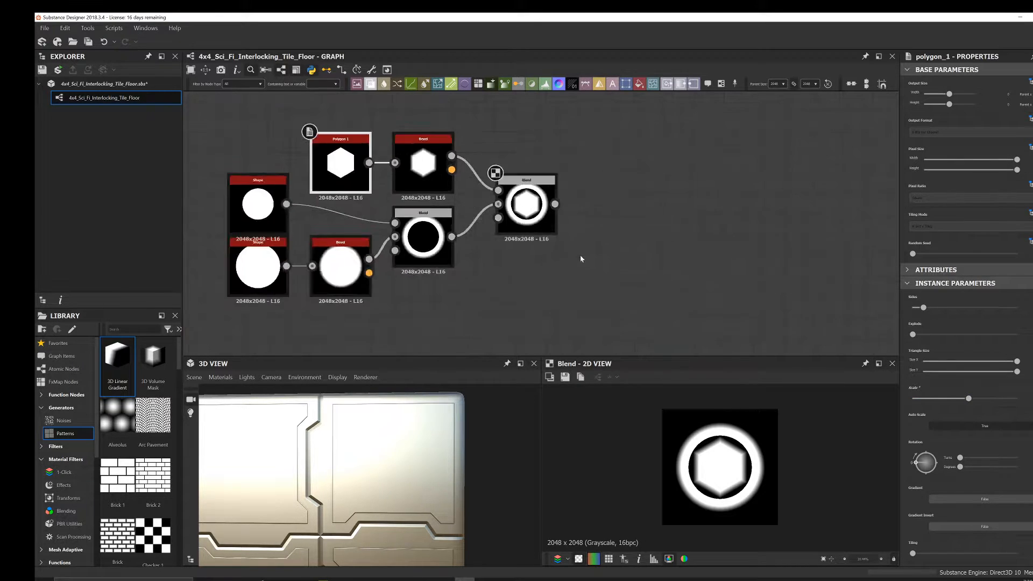
- Connect the hexagon-and-ring Blend to the foreground and the capsule Shape to the background of the unconnected Blend
middle_drag(558, 277, 466, 173)
click(502, 286)
middle_drag(498, 283, 496, 293)
drag(502, 299, 653, 219)
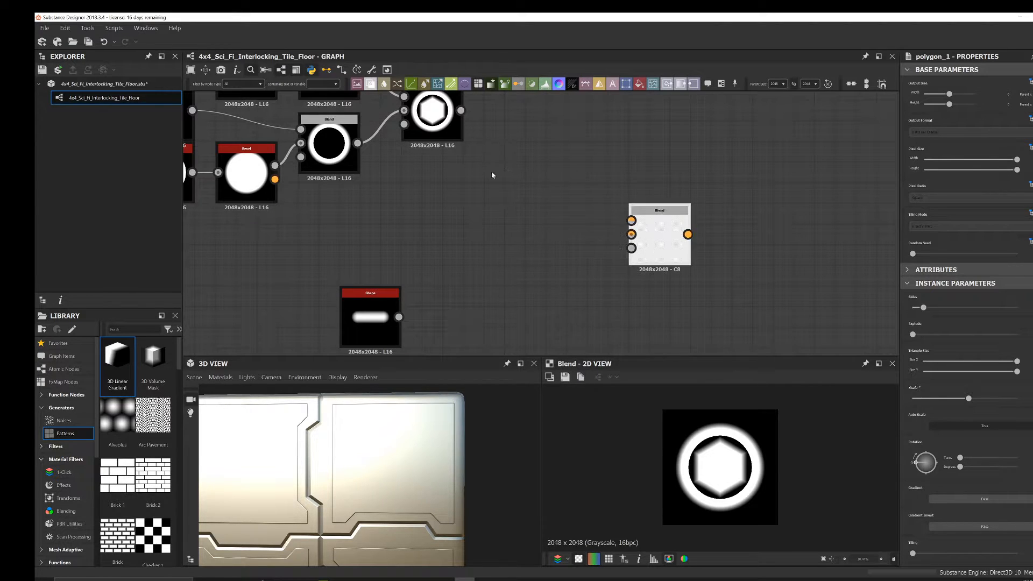
middle_drag(503, 142, 499, 196)
drag(457, 165, 632, 277)
middle_drag(496, 306, 499, 240)
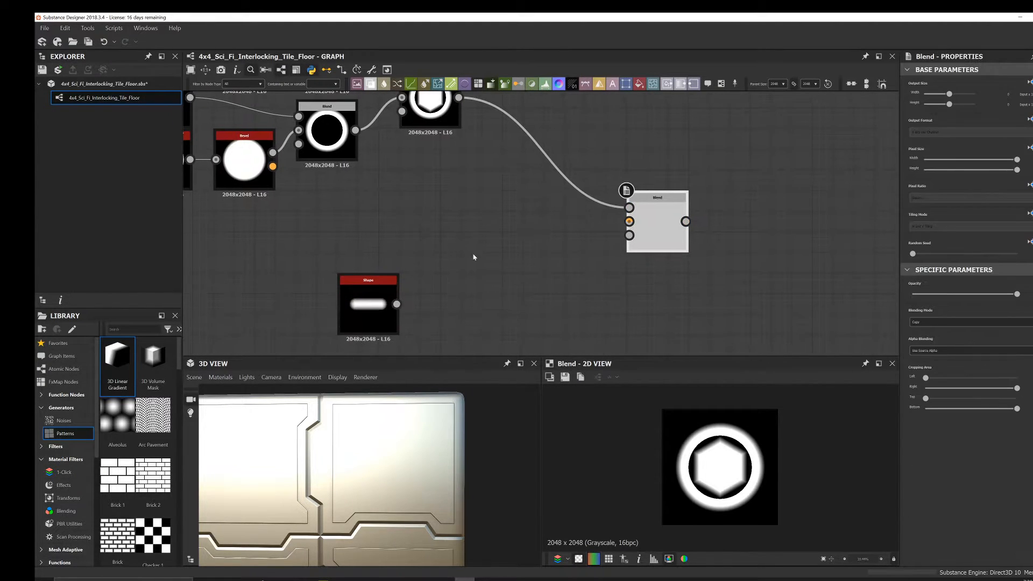
drag(397, 305, 628, 221)
drag(371, 305, 434, 244)
middle_drag(469, 243, 461, 303)
scroll(633, 276, up, 1)
- Set the capsule Blend's blending mode to Subtract
click(649, 279)
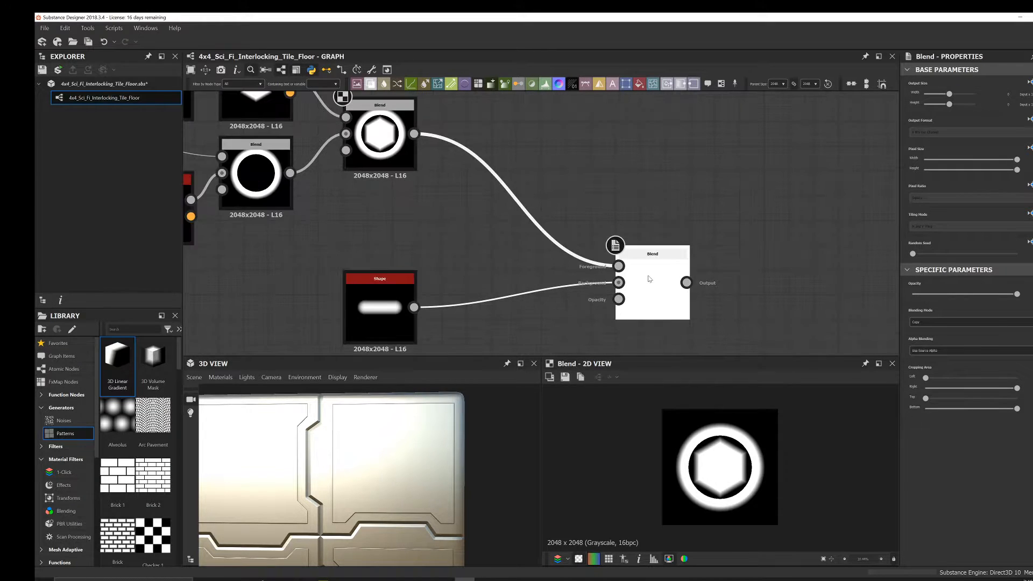
click(935, 323)
click(929, 342)
click(930, 326)
click(929, 339)
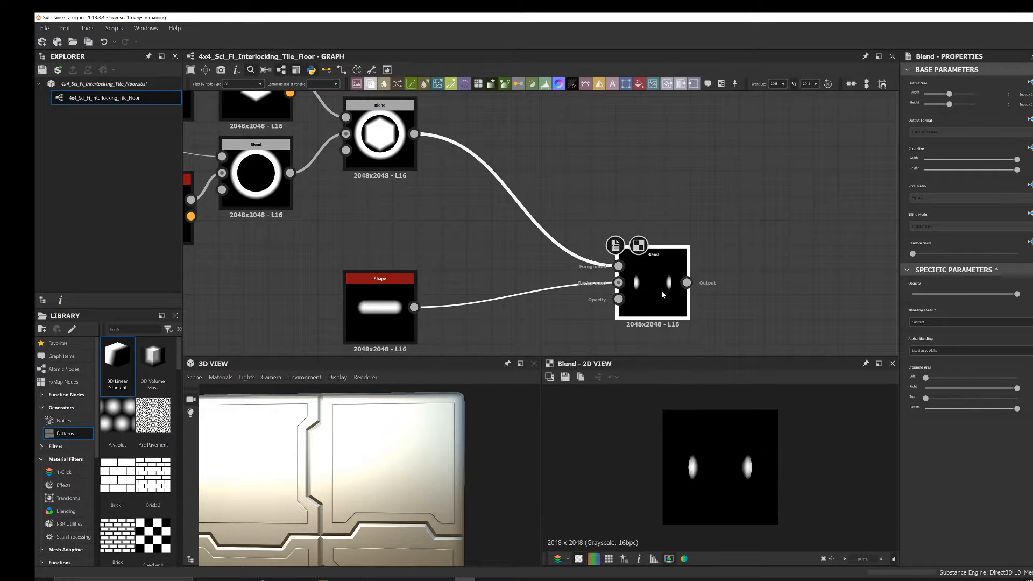
- Insert a Transformation 2D node between the hexagon-and-ring Blend and the capsule's Subtract Blend
middle_drag(444, 150, 504, 212)
click(523, 211)
key(space)
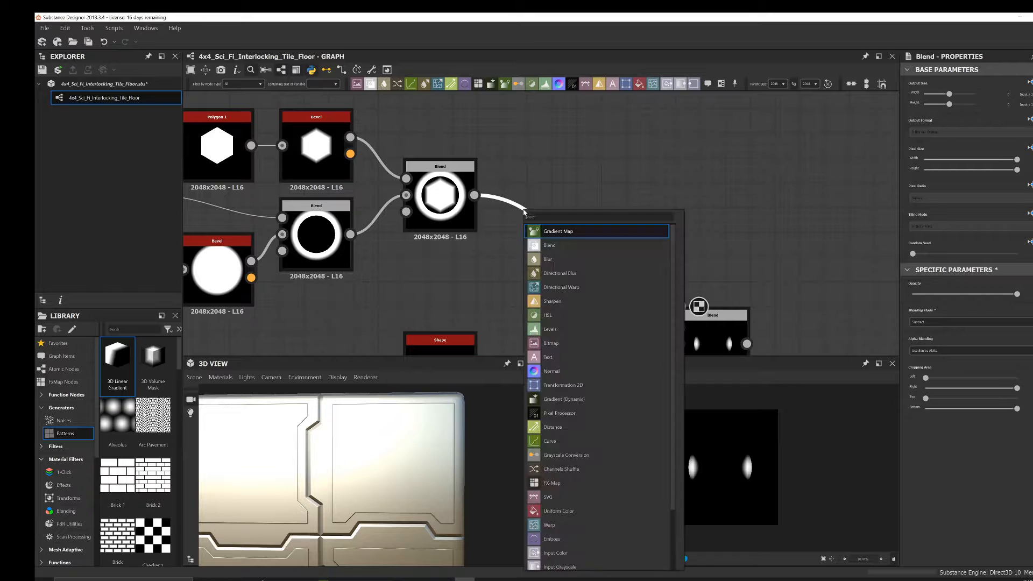
text(tr)
click(548, 240)
drag(566, 264, 553, 215)
middle_drag(589, 269, 550, 203)
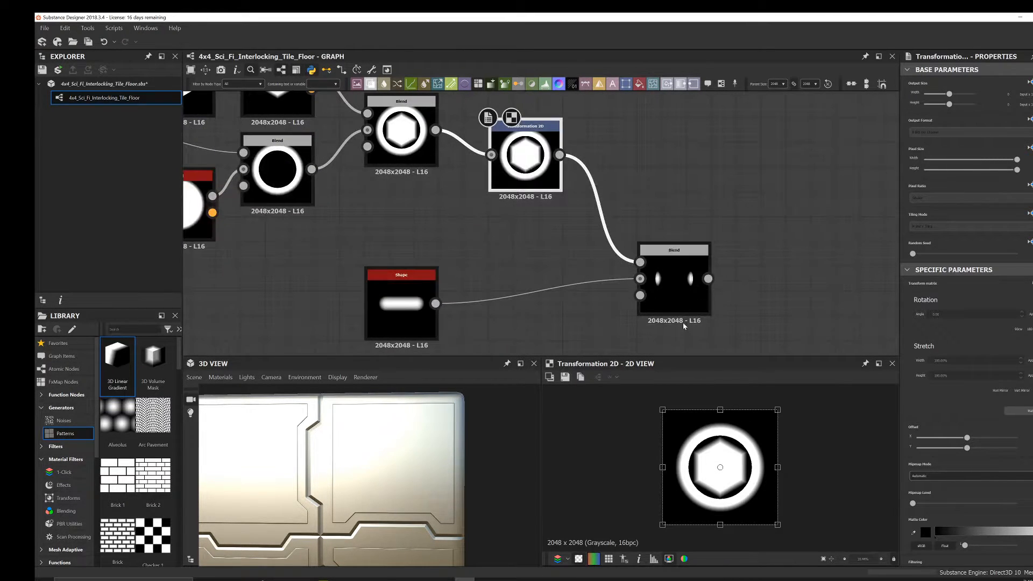
- Shrink the bolt pattern to about a quarter with the Transformation 2D while previewing the capsule's Subtract Blend
click(673, 254)
click(533, 161)
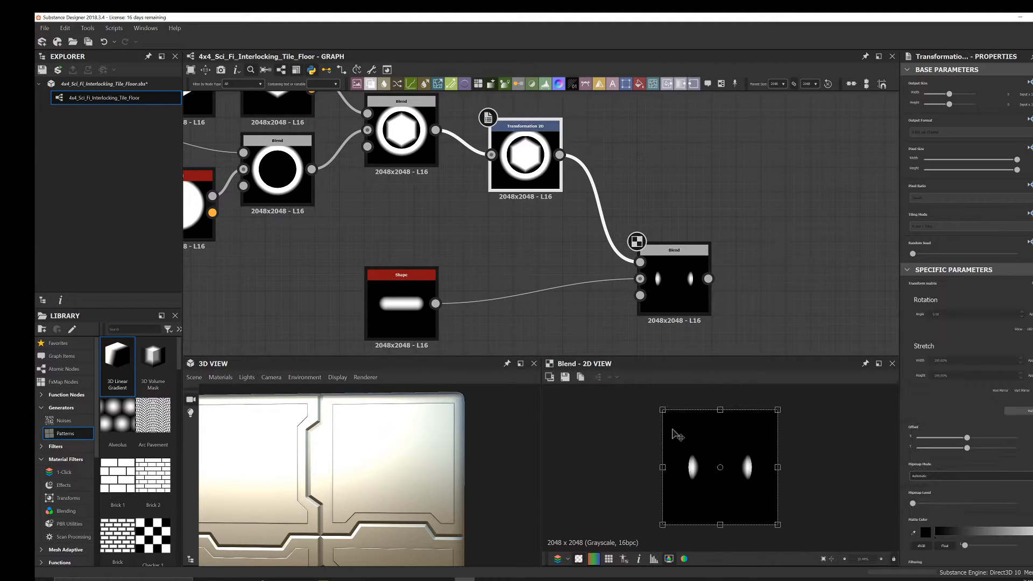
drag(661, 410, 704, 452)
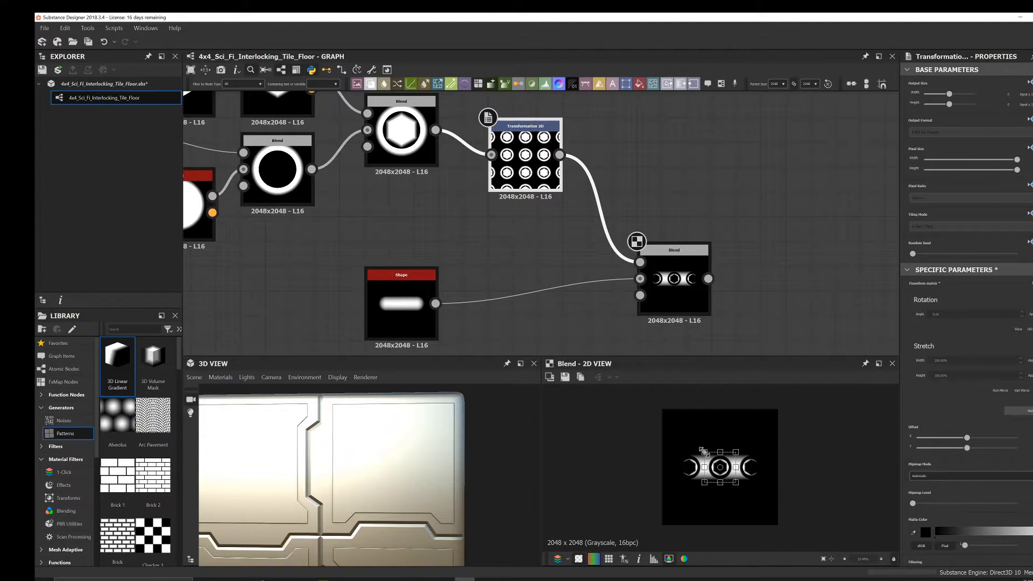
- Offset the bolt pattern horizontally onto the right half of the capsule and set the Transformation 2D's tiling mode to No Tiling
drag(967, 438, 1019, 435)
click(1016, 439)
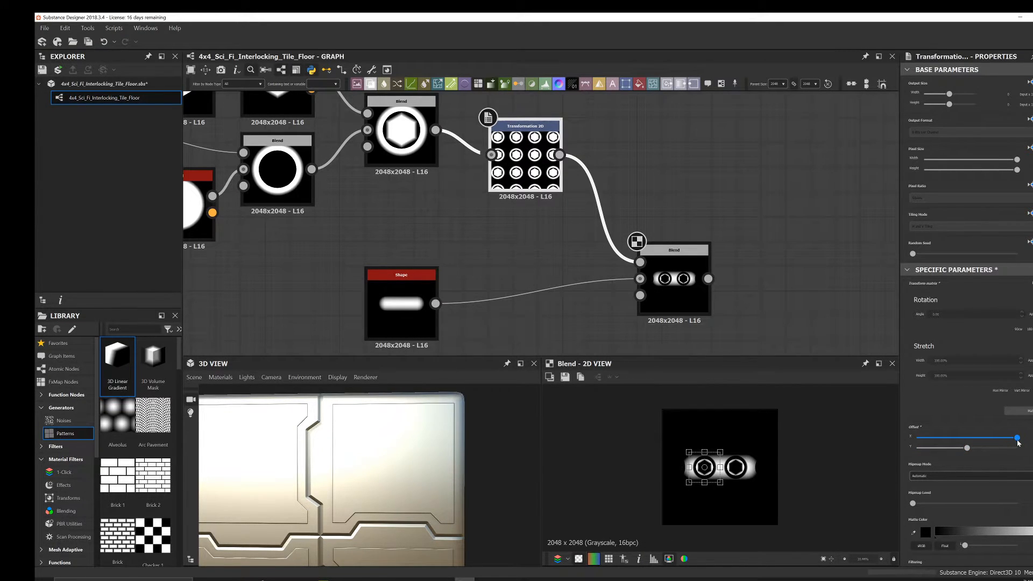
drag(1017, 439, 918, 448)
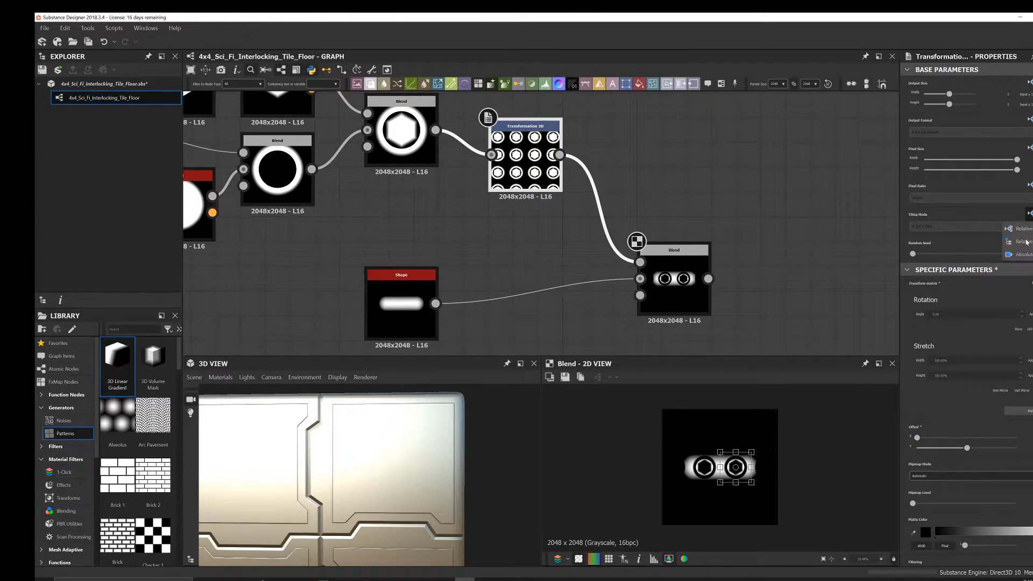
click(939, 230)
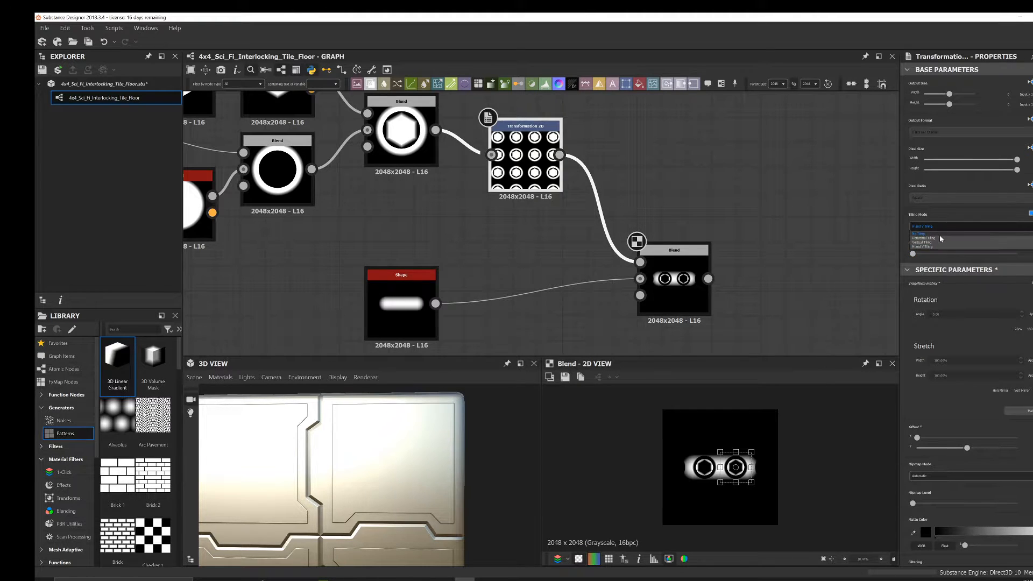
click(943, 229)
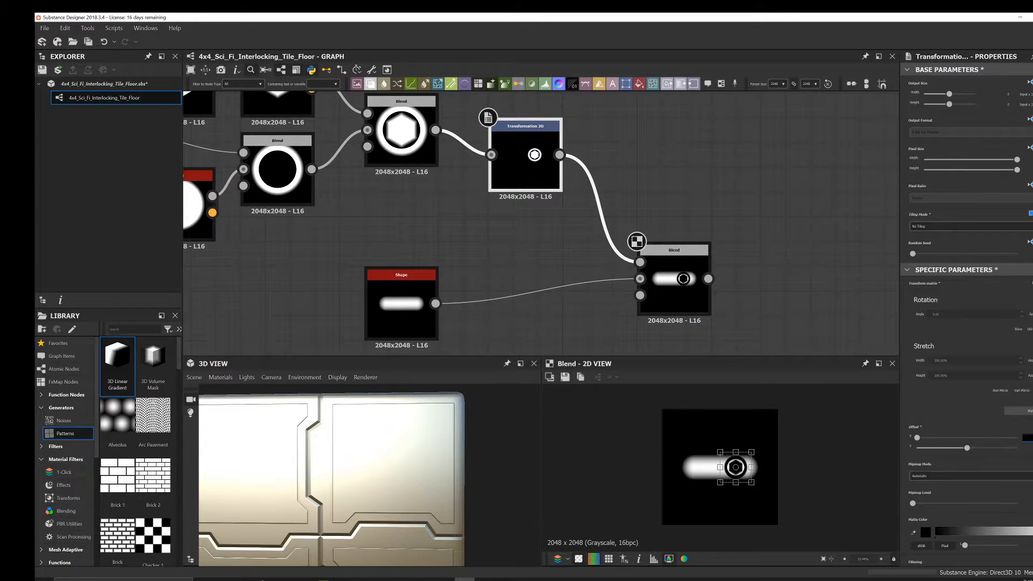
- Fine-tune the Transformation 2D's horizontal offset so the single bolt sits at the right end of the capsule
drag(917, 437, 967, 438)
click(967, 438)
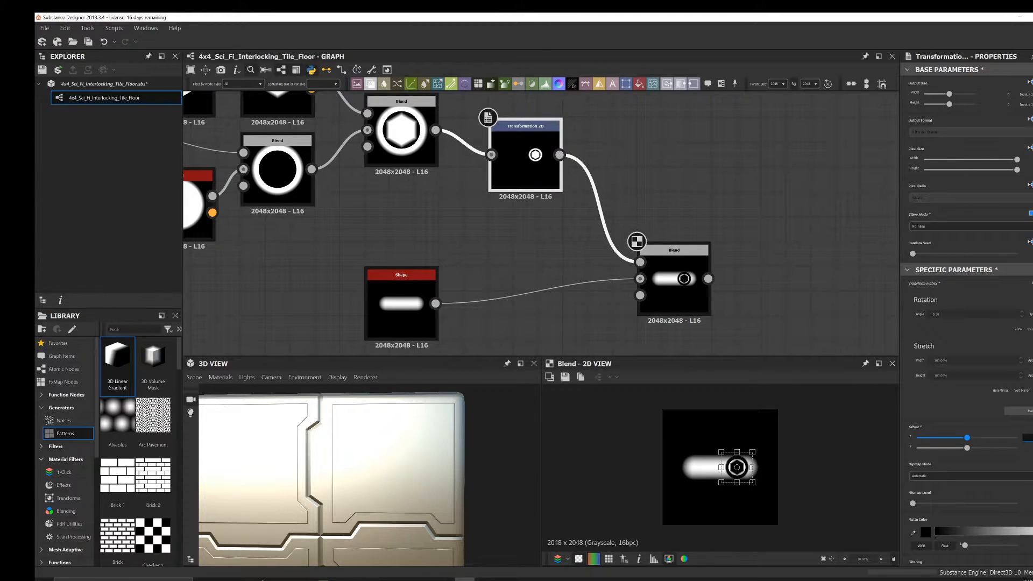
key(Left)
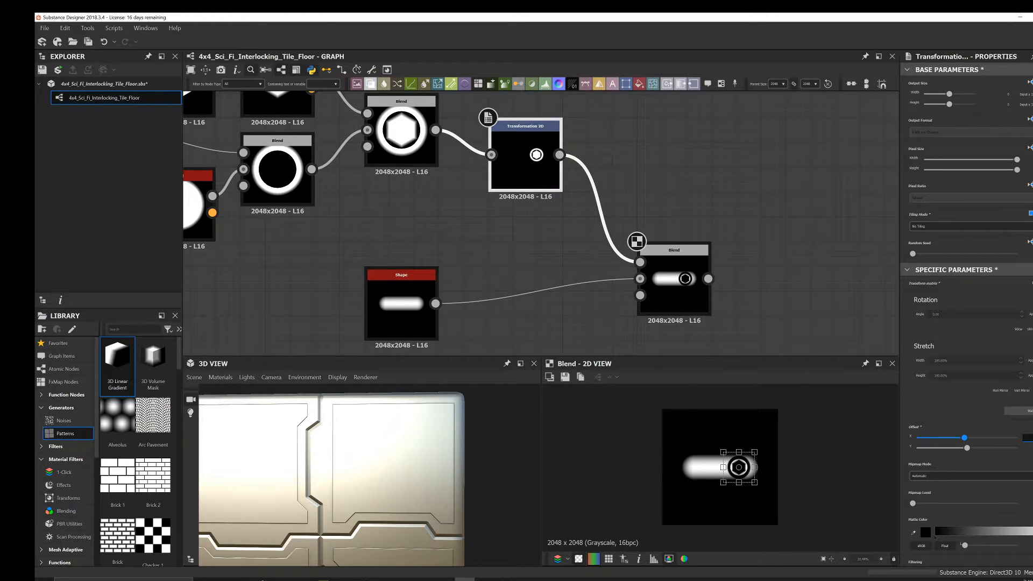
key(Left)
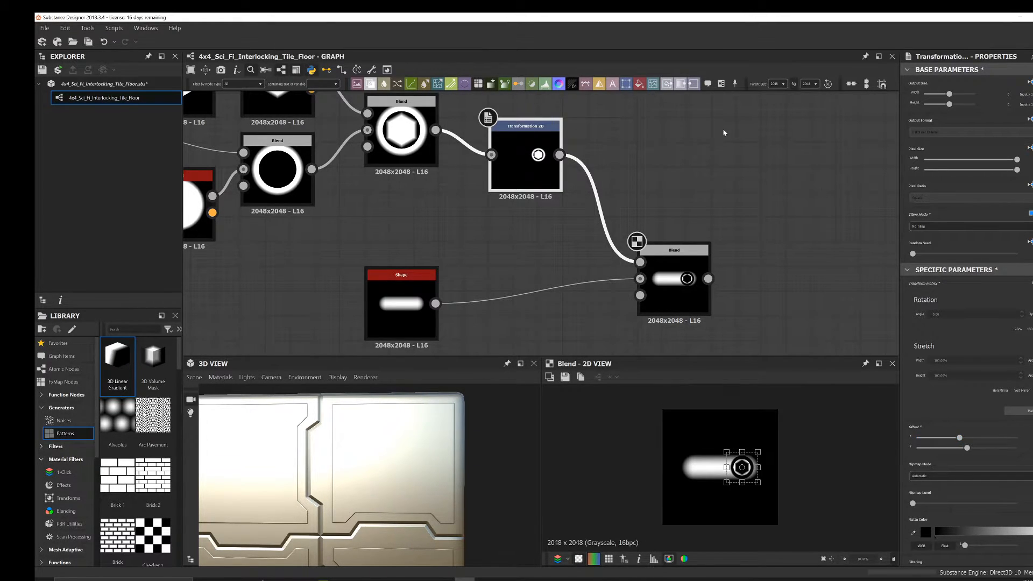
middle_drag(649, 142, 641, 213)
click(520, 151)
key(space)
text(trans)
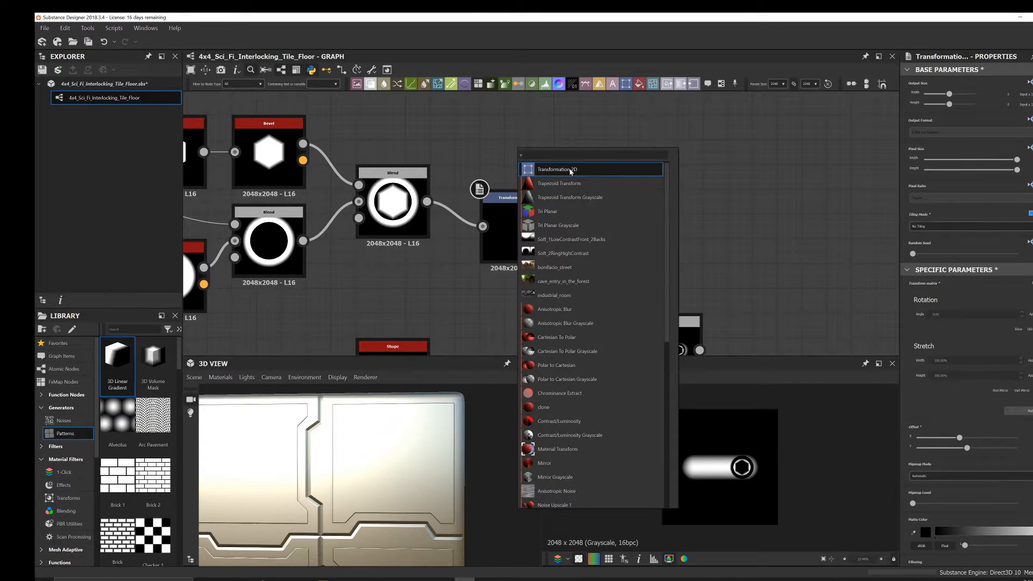
click(571, 171)
drag(420, 253, 476, 203)
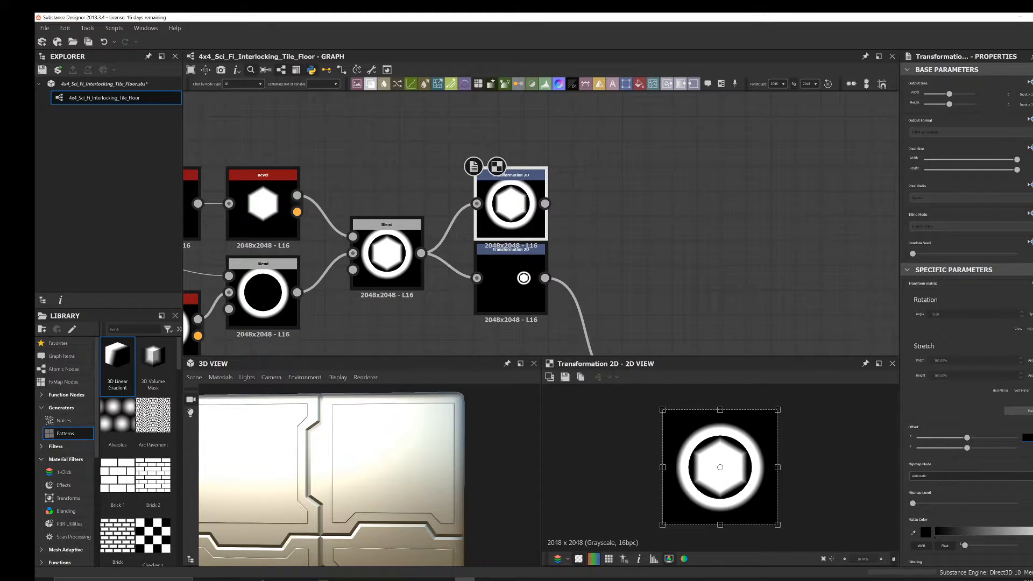
key(Return)
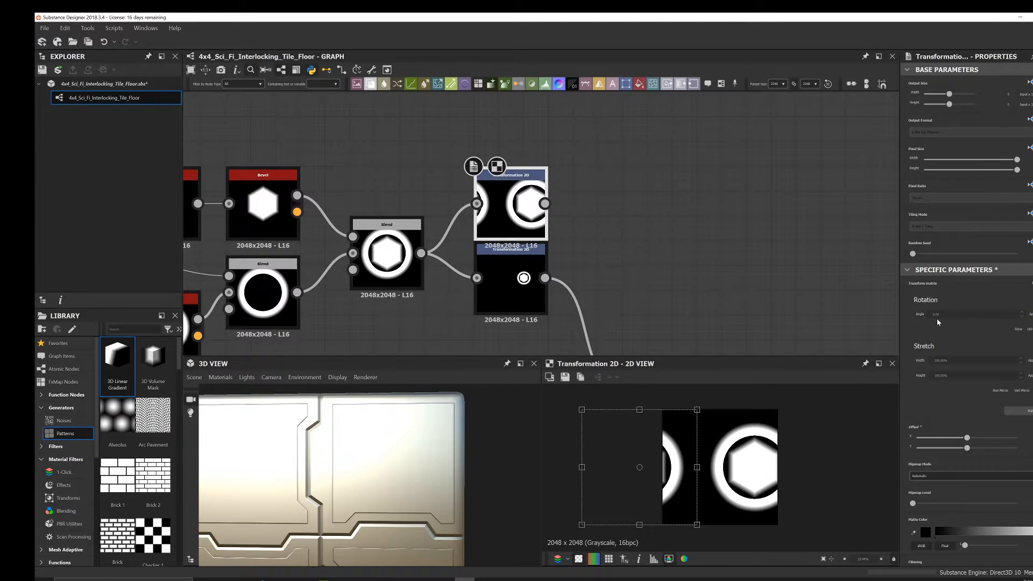
key(Delete)
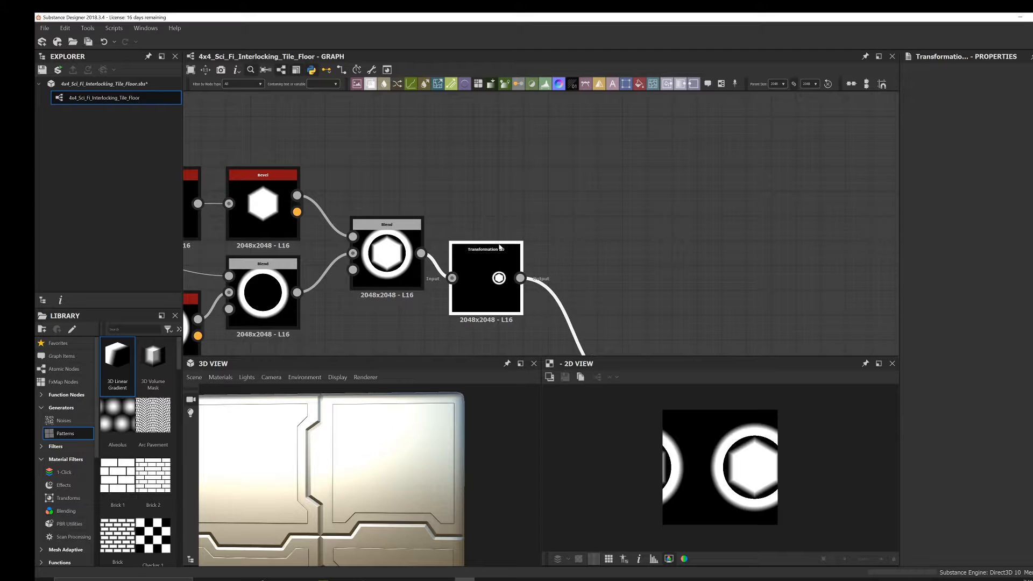
- Add a second Transformation 2D node and feed it from the output of the first one
middle_drag(557, 231, 504, 201)
key(space)
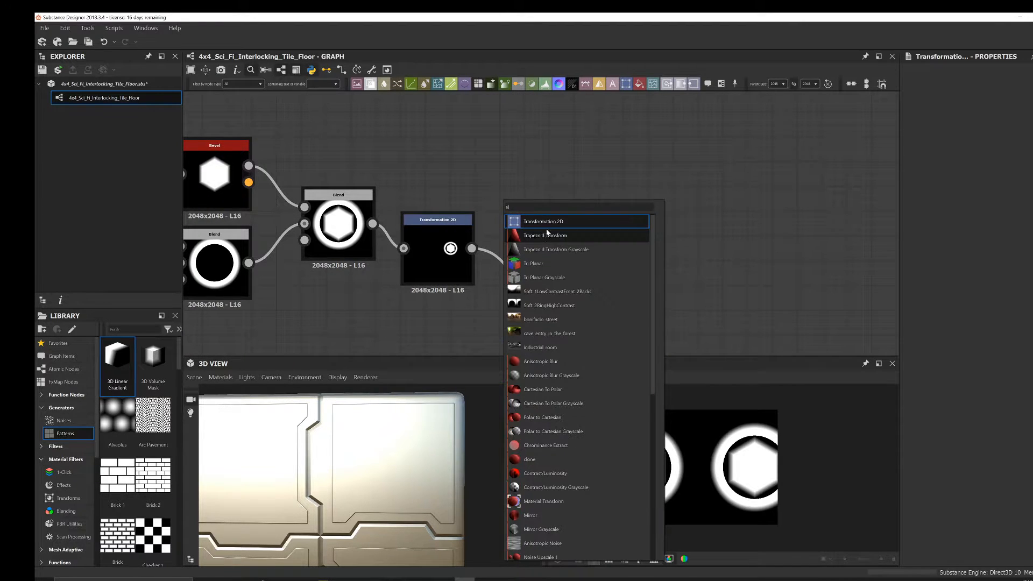
click(548, 224)
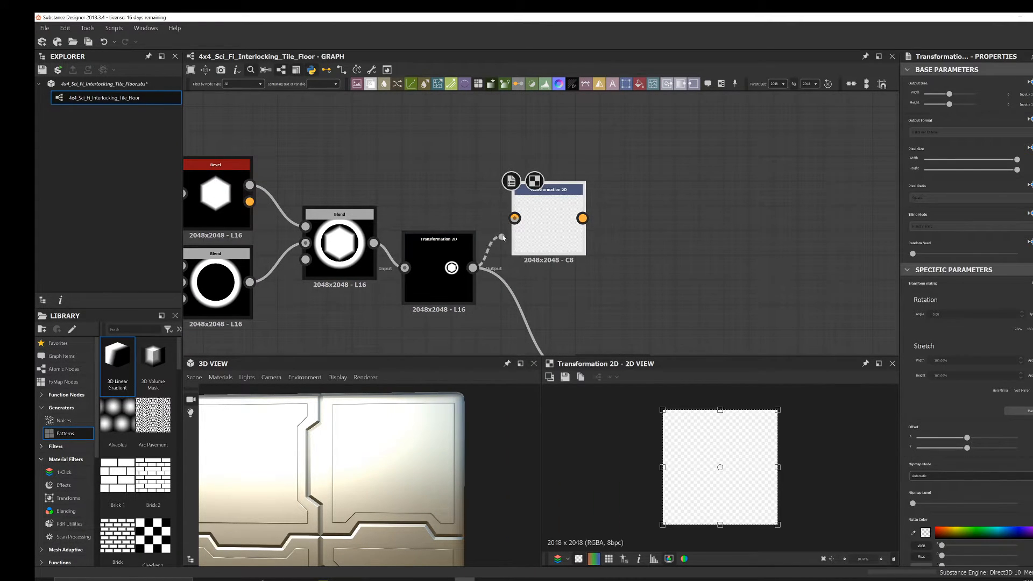
drag(501, 242, 515, 218)
- Combine both Transformation 2D outputs in a new Add (Linear Dodge) Blend and route it into the capsule's Subtract Blend foreground
key(space)
text(b)
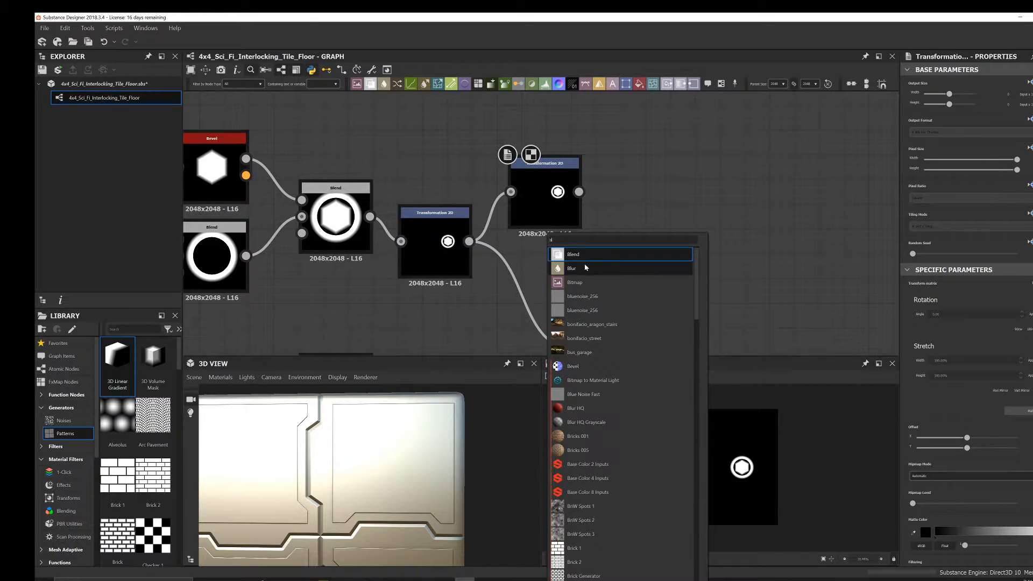
key(Return)
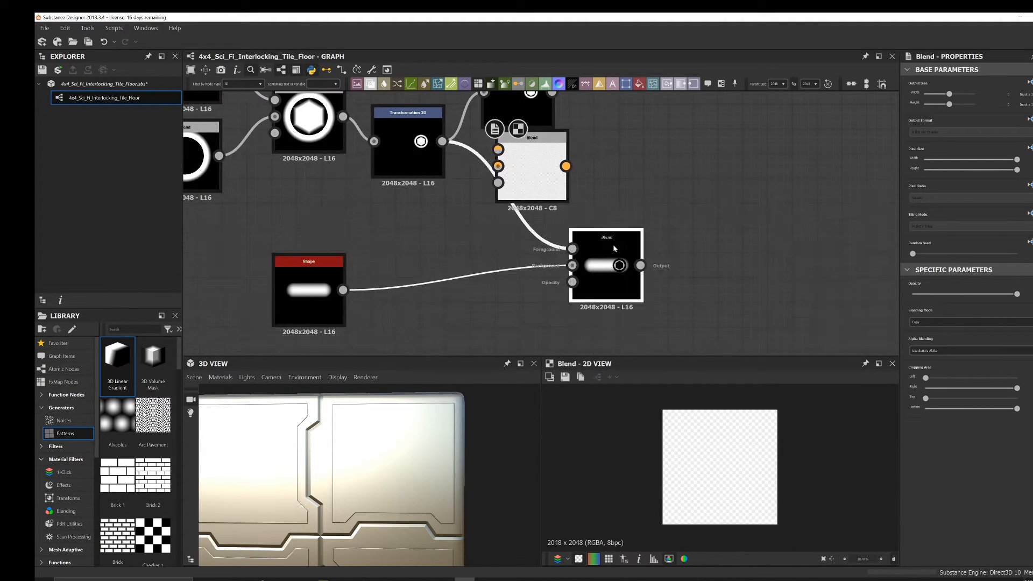
drag(610, 249, 660, 274)
middle_drag(688, 278, 692, 297)
drag(541, 183, 615, 184)
shift+drag(446, 159, 644, 184)
drag(446, 159, 576, 183)
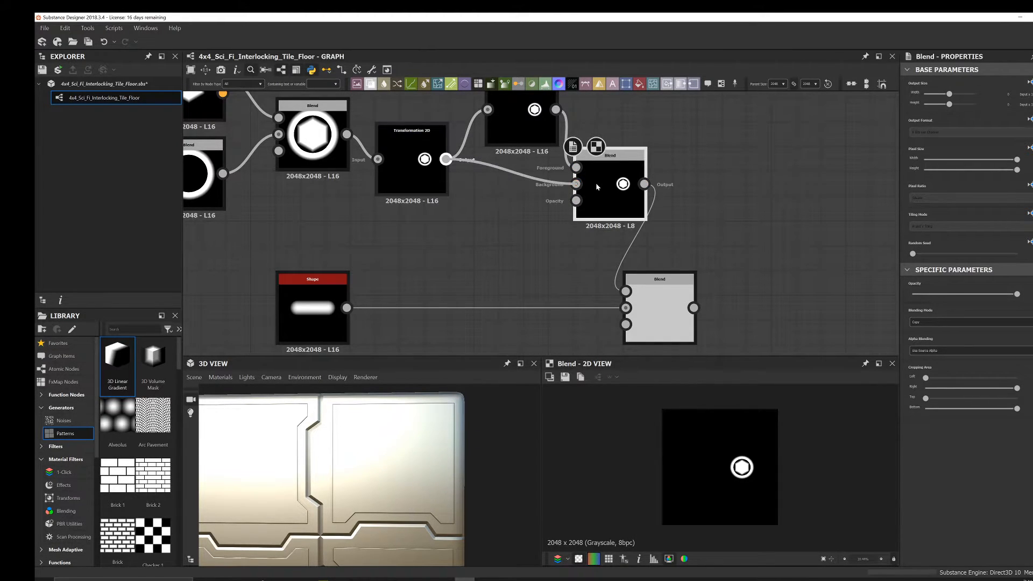
click(934, 321)
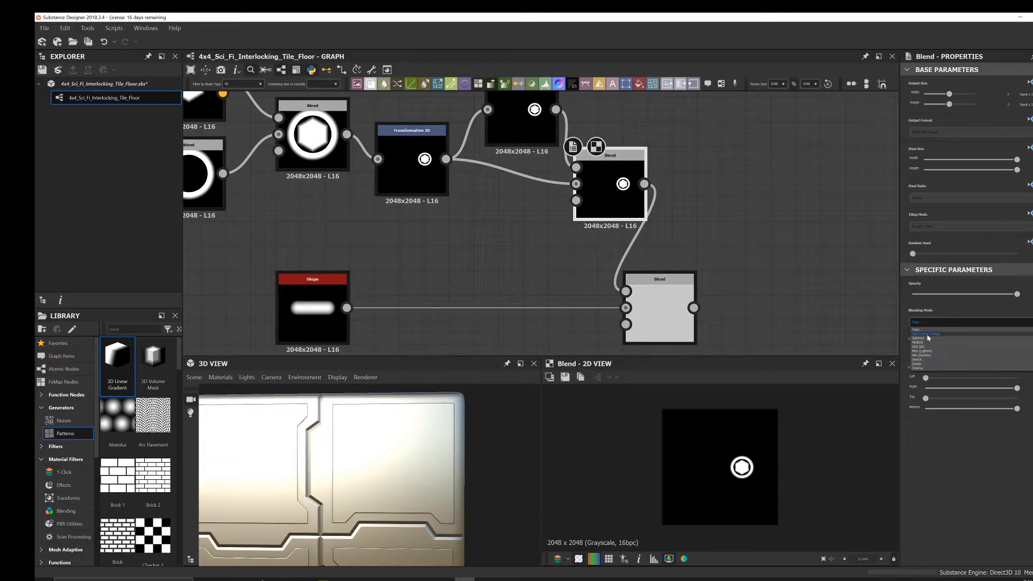
click(935, 326)
- Offset the second Transformation 2D horizontally so its bolt sits at the left end of the capsule, previewing the Subtract Blend
middle_drag(601, 259, 580, 274)
double_click(509, 146)
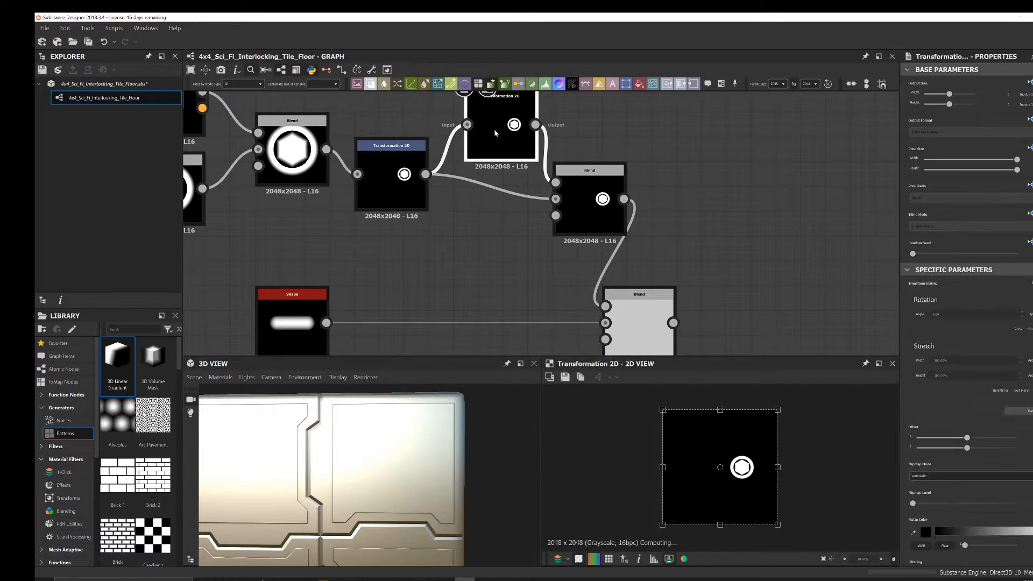
double_click(653, 325)
click(511, 150)
drag(966, 438, 1006, 426)
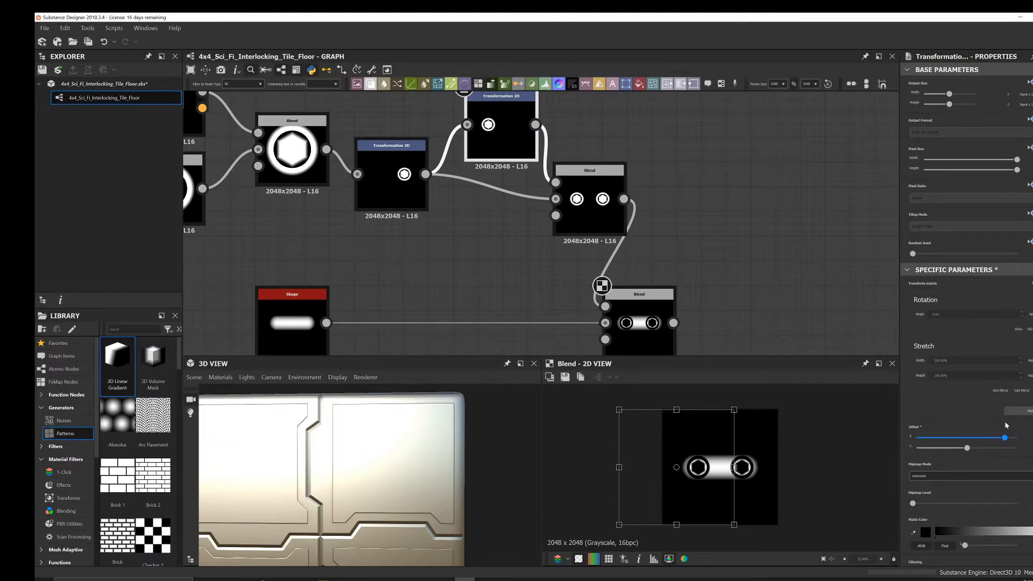
- Rearrange the bolt and capsule branch by moving its Blend aside and placing the capsule Shape closer to the Subtract Blend
middle_drag(578, 231, 588, 132)
drag(642, 224, 692, 198)
middle_drag(577, 244, 539, 275)
drag(269, 237, 542, 213)
- Connect the finished capsule-and-bolts Blend to the foreground of the tile's Subtract Blend before Final Transform and select that Blend
scroll(613, 250, down, 3)
middle_drag(609, 250, 586, 121)
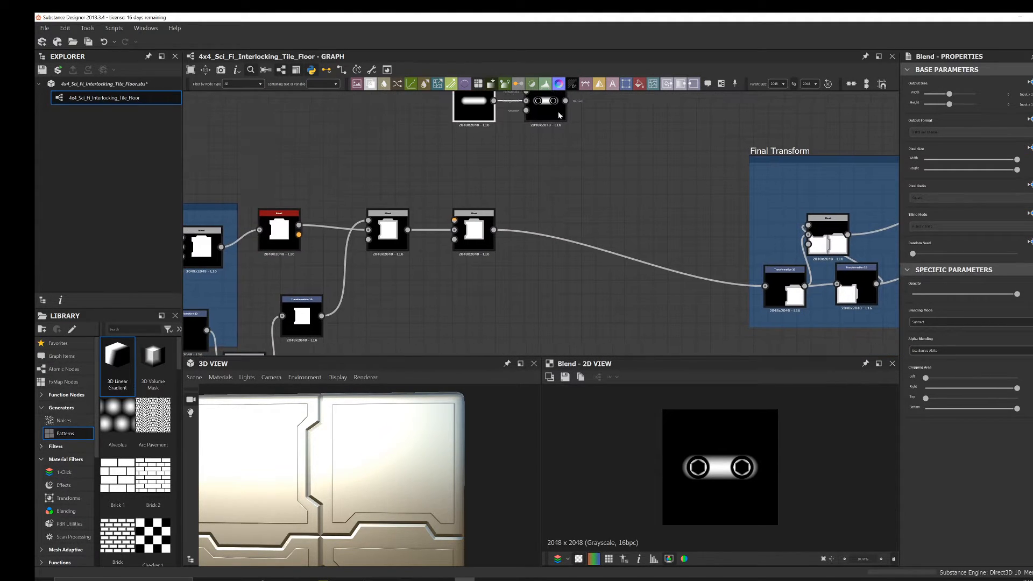
drag(568, 104, 475, 222)
click(474, 227)
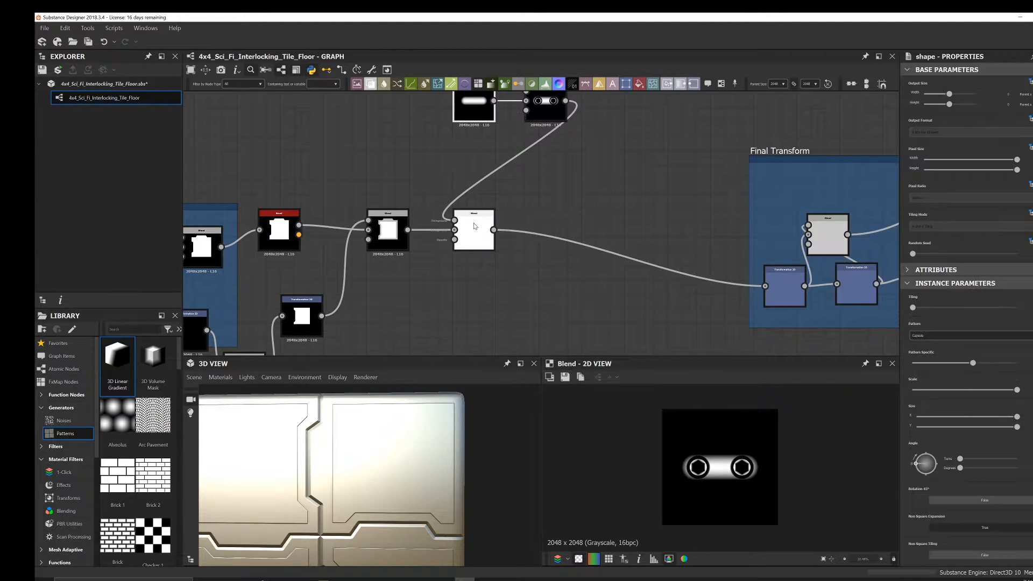
click(474, 245)
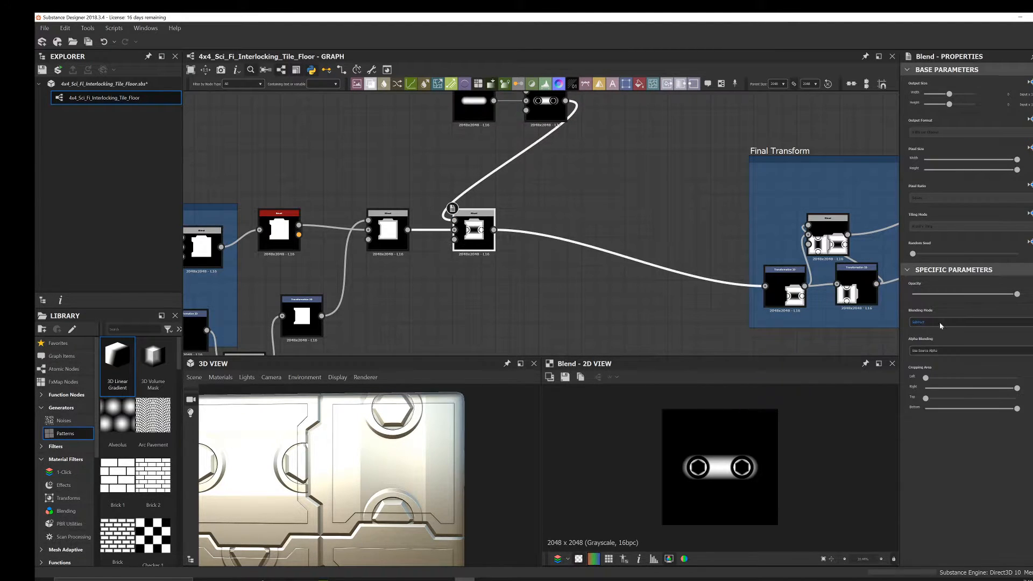
- Select the capsule and bolt nodes together and move them away to the upper side of the Tile Base frame
drag(389, 469, 423, 523)
scroll(568, 254, down, 3)
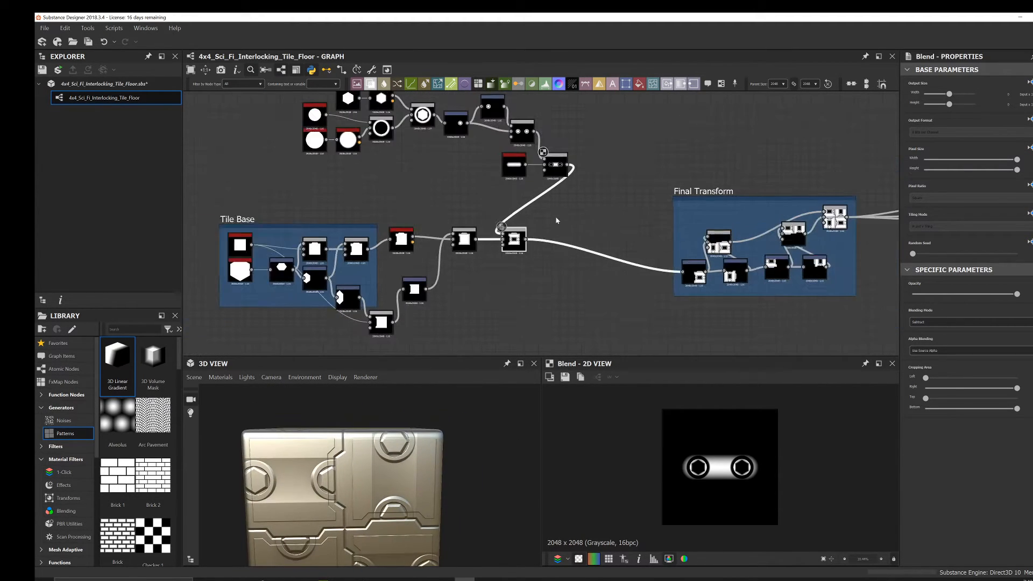
middle_drag(559, 224, 600, 284)
drag(331, 134, 629, 237)
middle_drag(630, 237, 677, 236)
drag(648, 227, 415, 210)
middle_drag(484, 224, 579, 240)
click(578, 239)
- Enclose the capsule and bolt nodes in a frame titled Capsule Bolts and move it farther up and left of Tile Base
middle_drag(408, 206, 444, 214)
drag(288, 138, 563, 253)
click(721, 85)
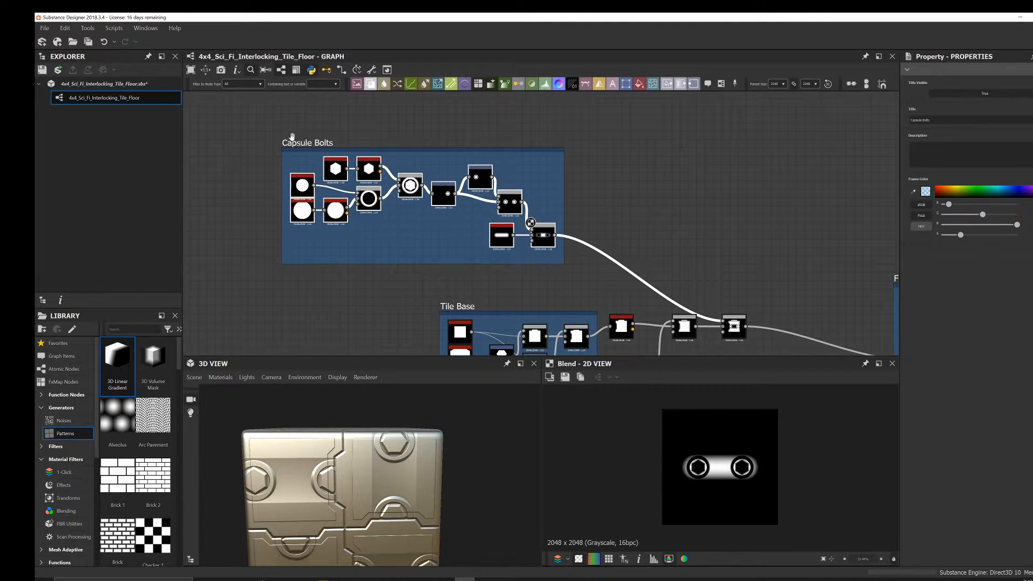
scroll(440, 192, down, 2)
middle_drag(436, 190, 491, 220)
drag(434, 192, 358, 126)
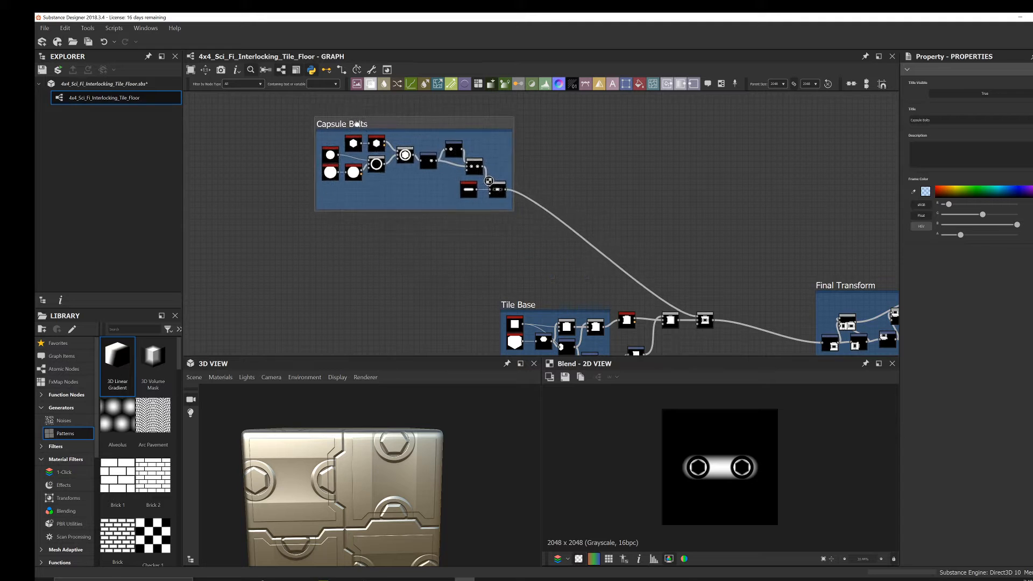
- Insert a Transformation 2D between the Capsule Bolts Blend and the tile's Subtract Blend
scroll(519, 194, up, 5)
key(space)
text(trans)
key(Return)
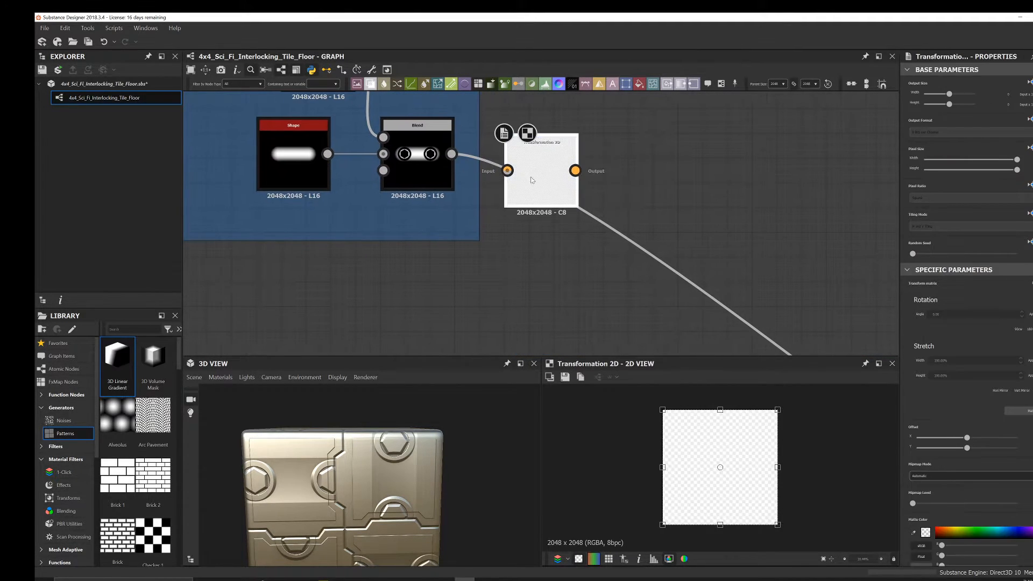
drag(528, 180, 528, 204)
shift+drag(452, 155, 577, 195)
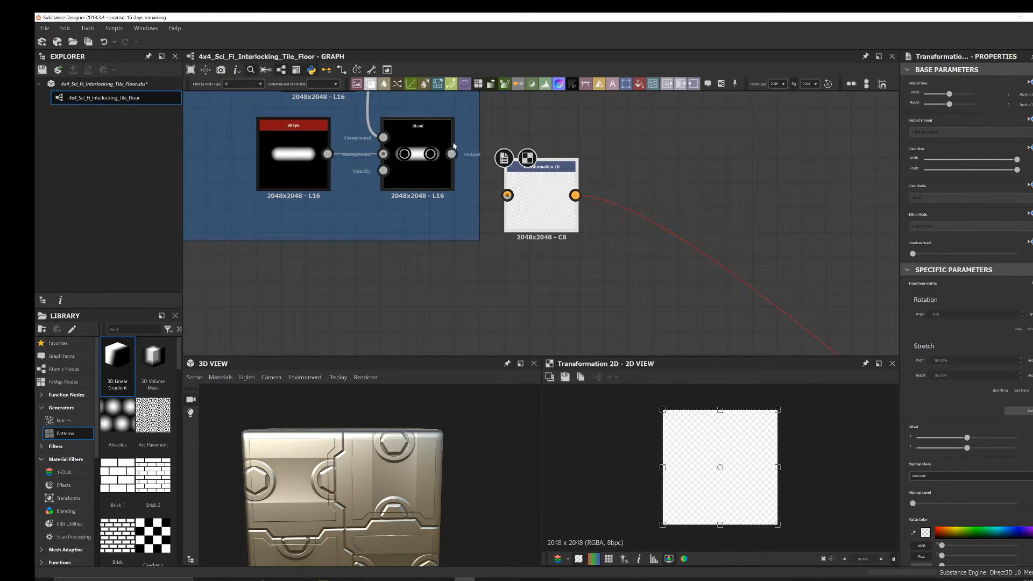
drag(451, 153, 509, 195)
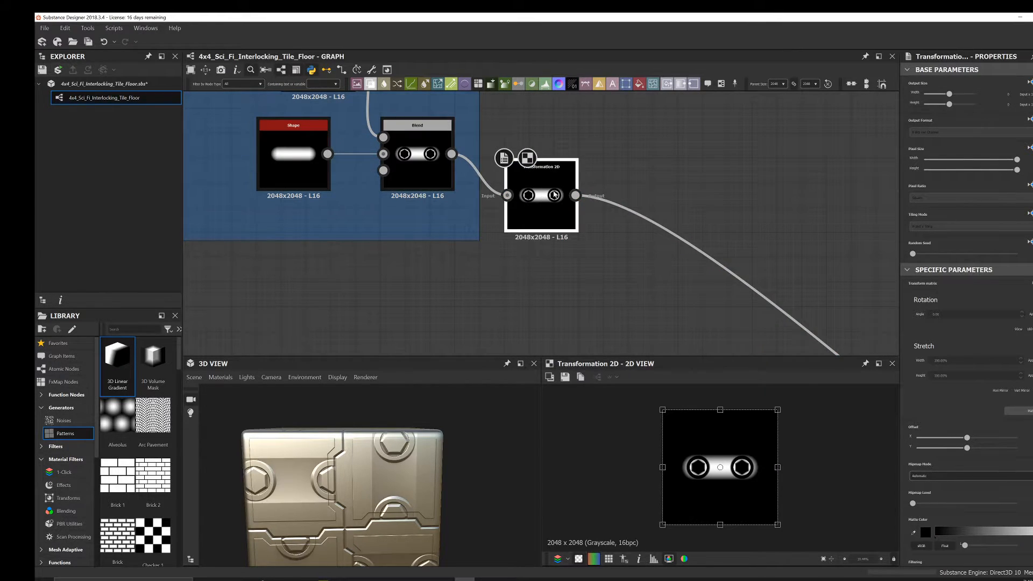
- Scale the capsule down uniformly in the Transformation 2D to a small detail, checking its size on the 3D tile
drag(665, 411, 713, 460)
scroll(498, 490, up, 4)
middle_drag(479, 484, 400, 466)
scroll(400, 466, up, 3)
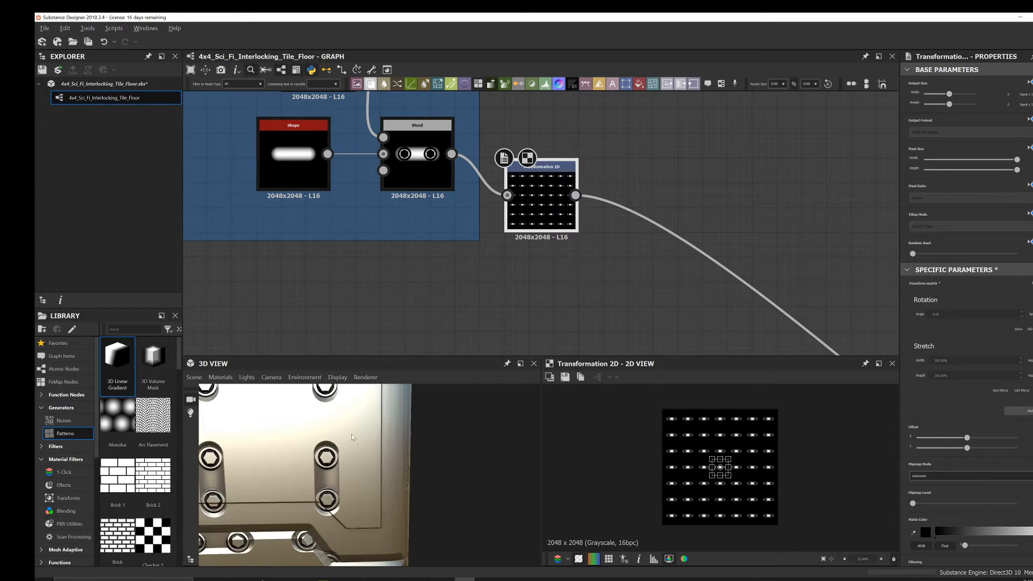
middle_drag(226, 406, 403, 456)
drag(403, 456, 606, 457)
drag(710, 458, 714, 461)
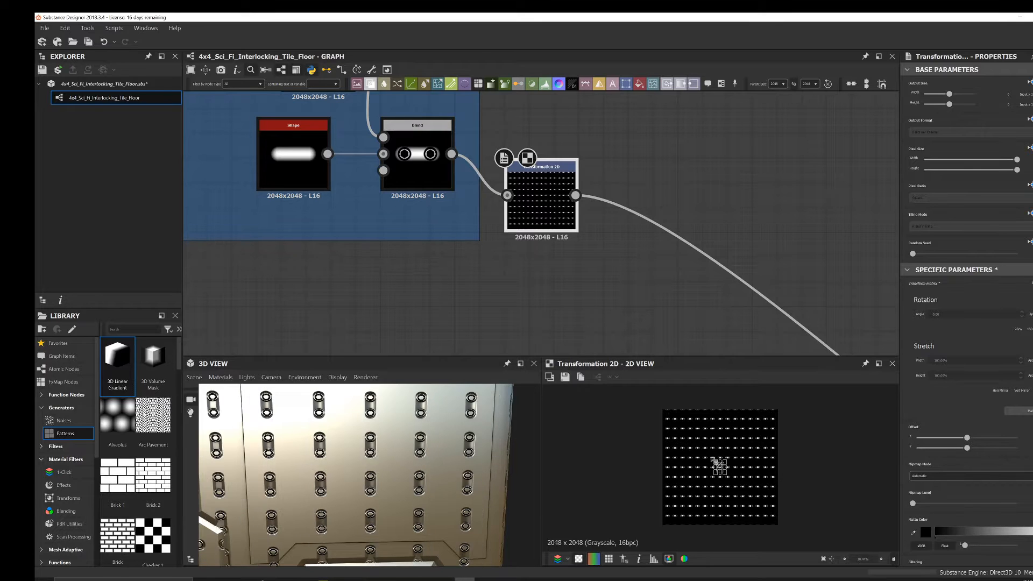
scroll(720, 466, up, 6)
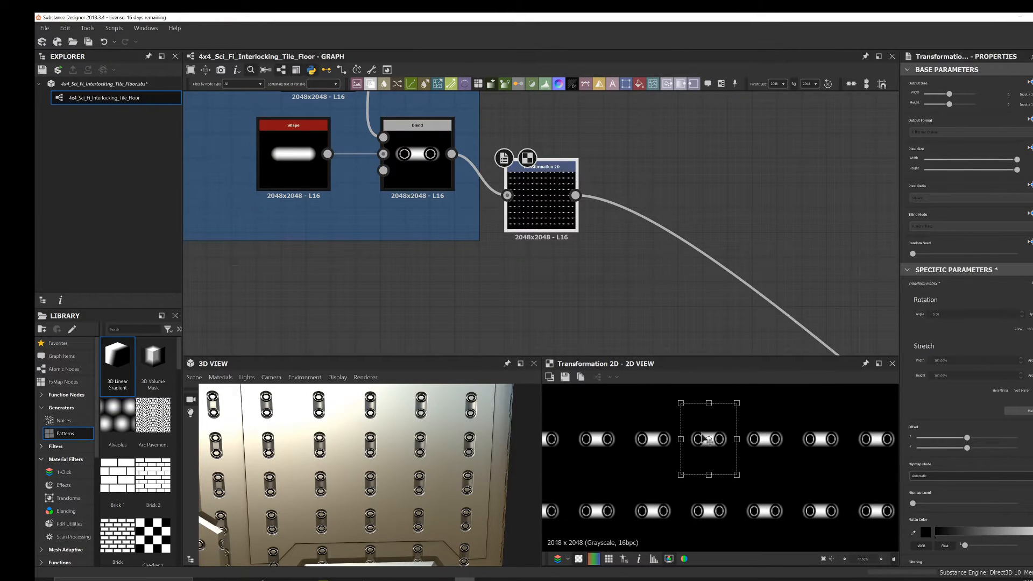
drag(681, 403, 682, 412)
scroll(473, 439, down, 5)
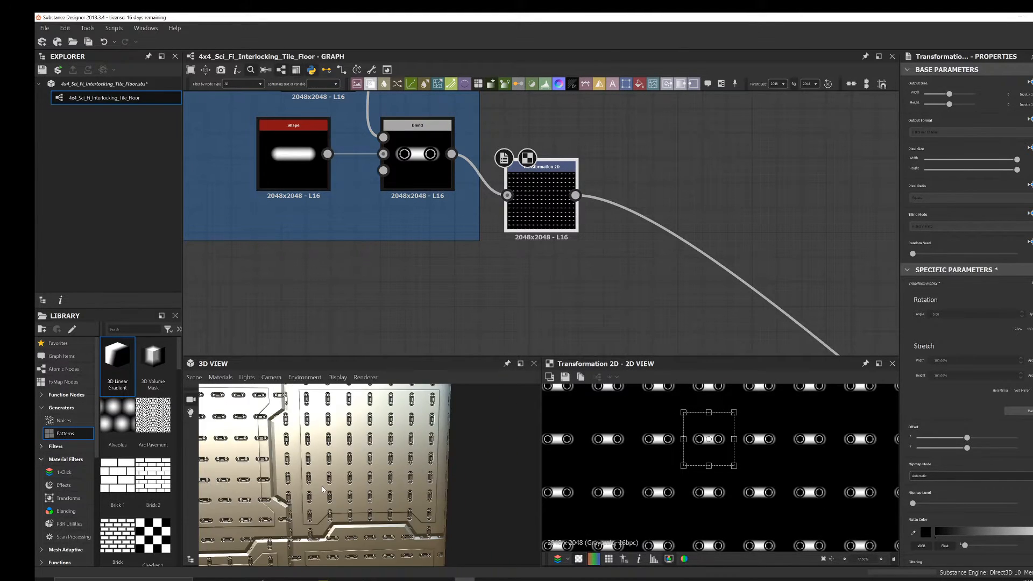
drag(472, 440, 472, 428)
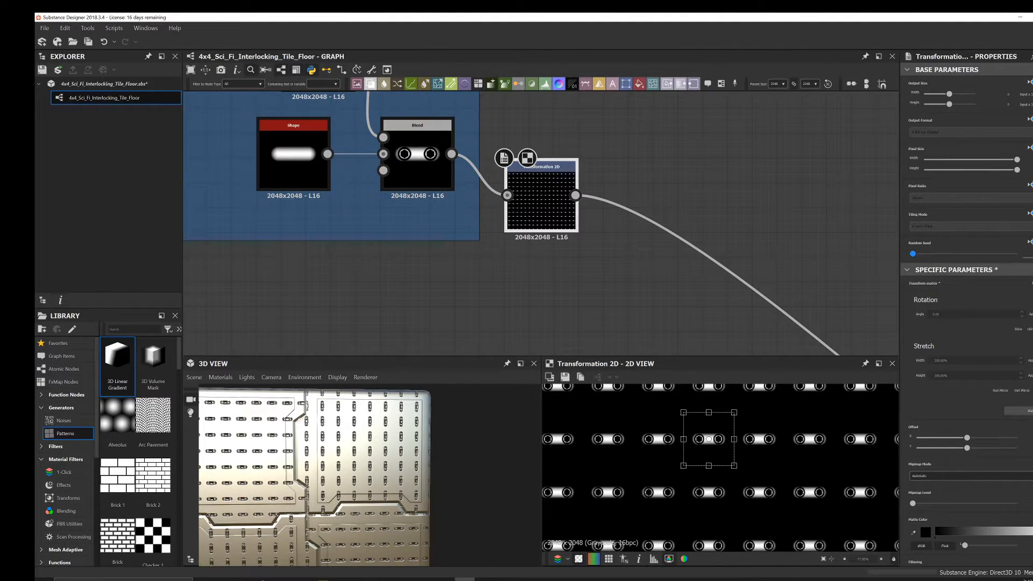
- Override the Transformation 2D's tiling mode with No Tiling
click(1029, 214)
click(1025, 255)
click(953, 226)
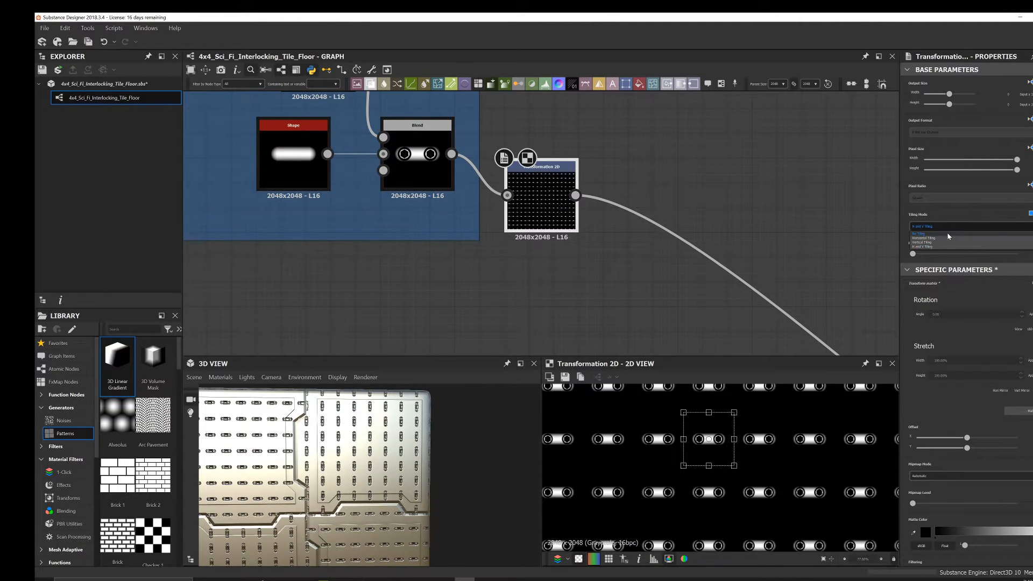
click(949, 235)
- Preview the tile's Subtract Blend and offset the Transformation 2D so the capsule sits in the tile's upper-left corner
scroll(476, 253, down, 2)
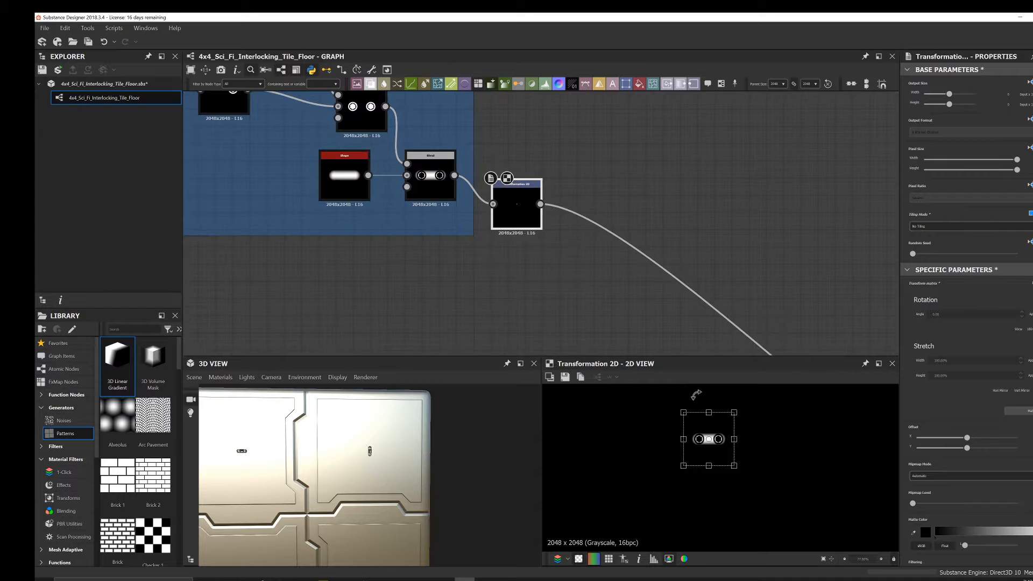
scroll(735, 476, down, 2)
scroll(637, 264, down, 3)
middle_drag(636, 263, 531, 139)
double_click(800, 327)
middle_drag(492, 96, 524, 217)
scroll(522, 217, up, 1)
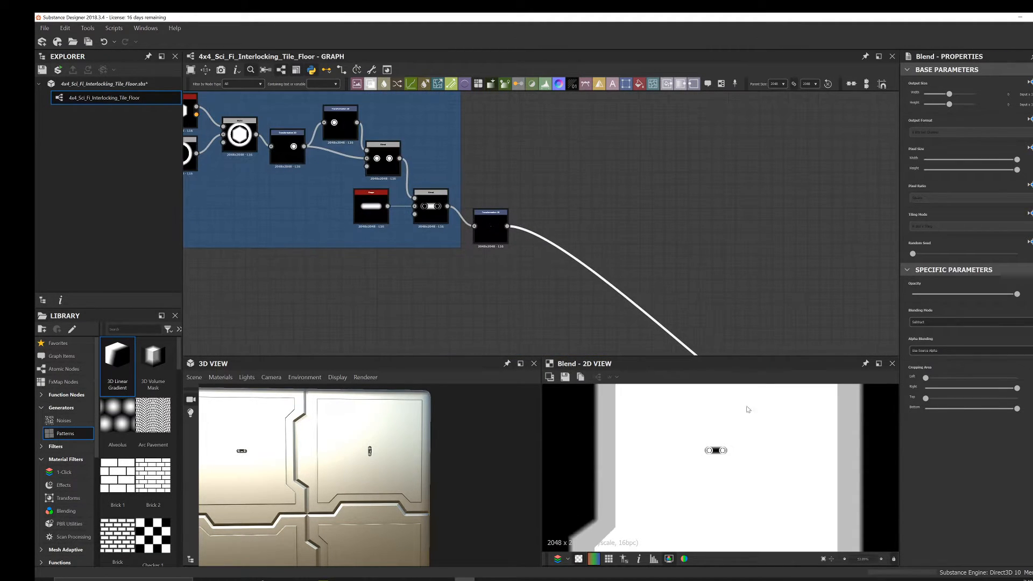
scroll(739, 393, down, 3)
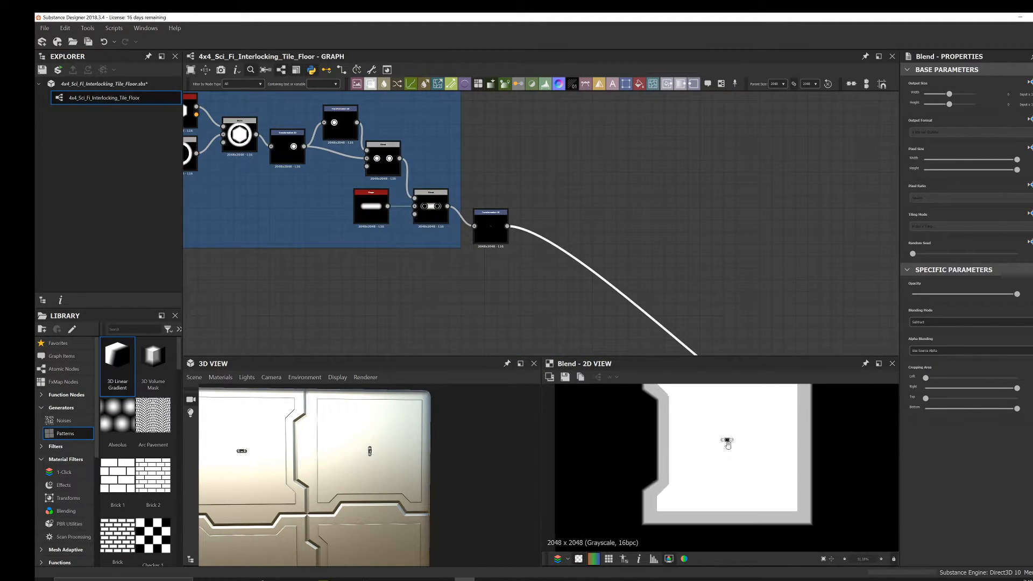
click(500, 218)
drag(718, 477, 677, 420)
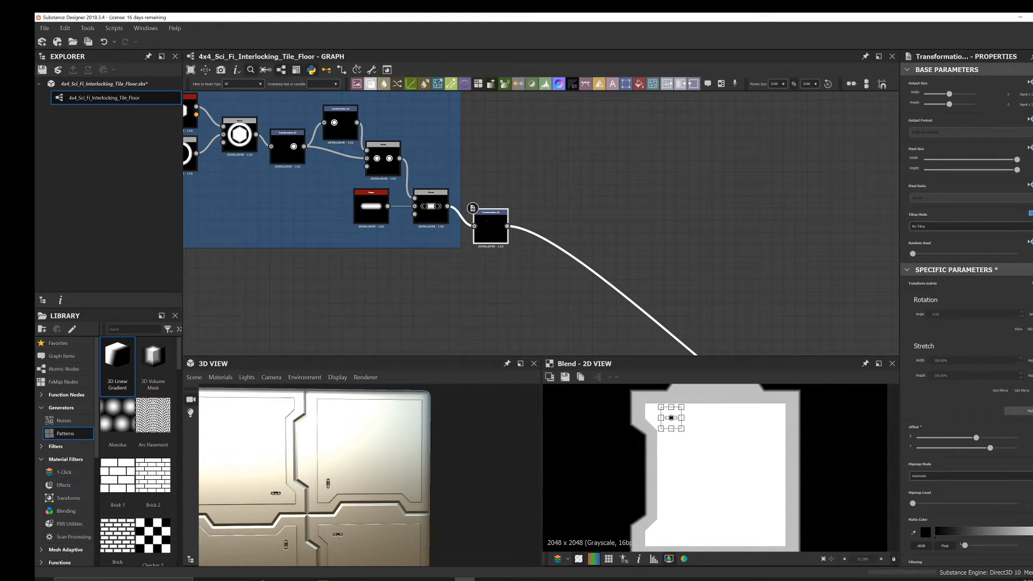
- Rotate the capsule's Transformation 2D by 45 degrees and reposition it diagonally in the tile's upper-left corner
drag(945, 314, 913, 316)
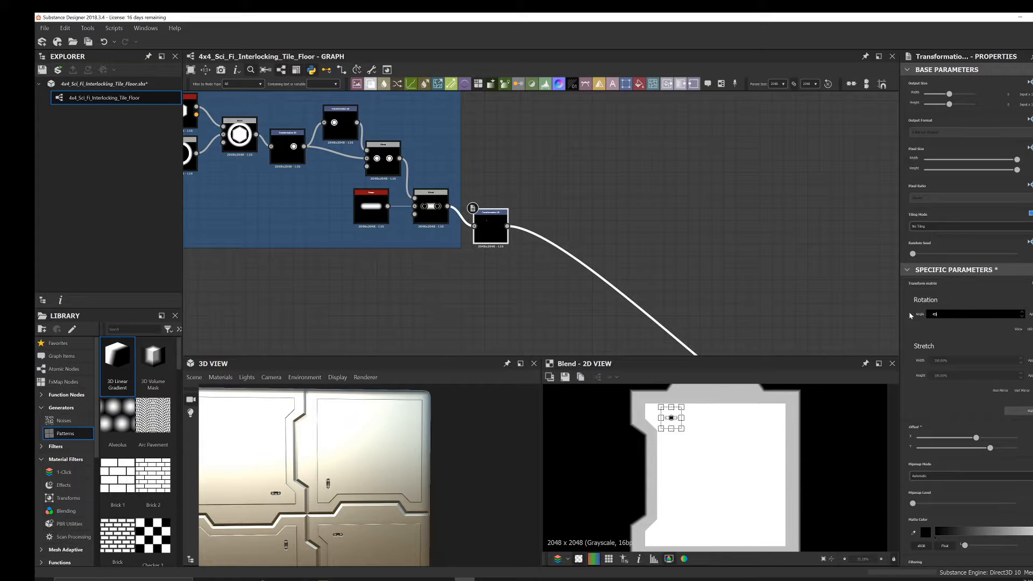
text(45)
key(Return)
drag(724, 404, 667, 418)
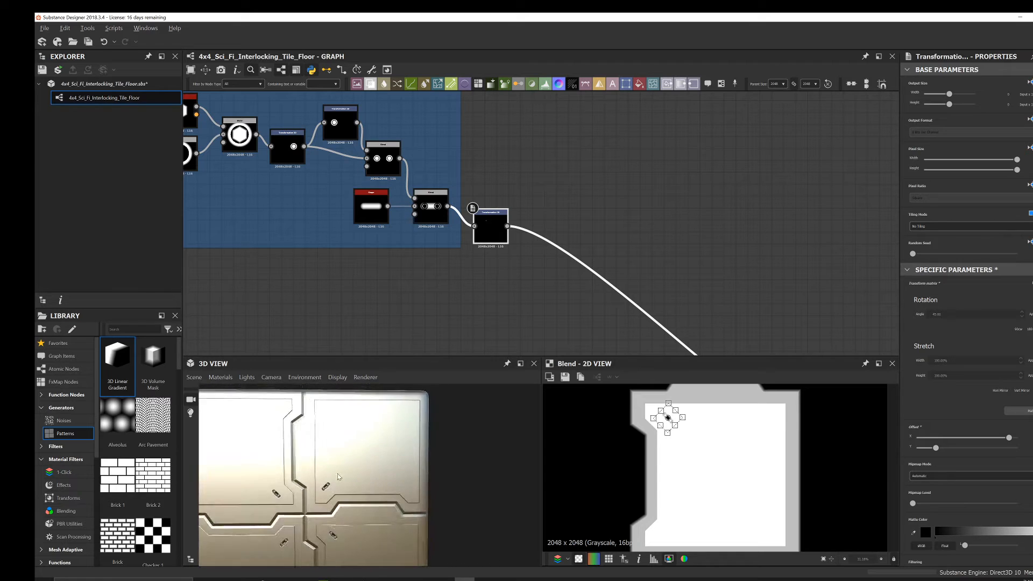
- Add a second Transformation 2D fed by the output of the capsule's scaled Transformation 2D
scroll(466, 229, up, 3)
middle_drag(517, 219, 418, 267)
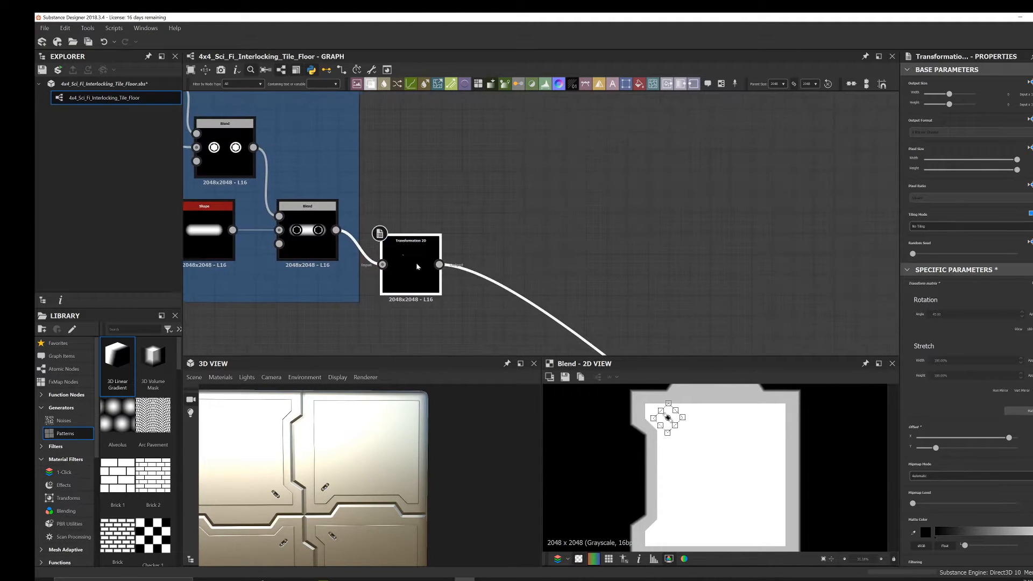
right_click(490, 233)
click(568, 246)
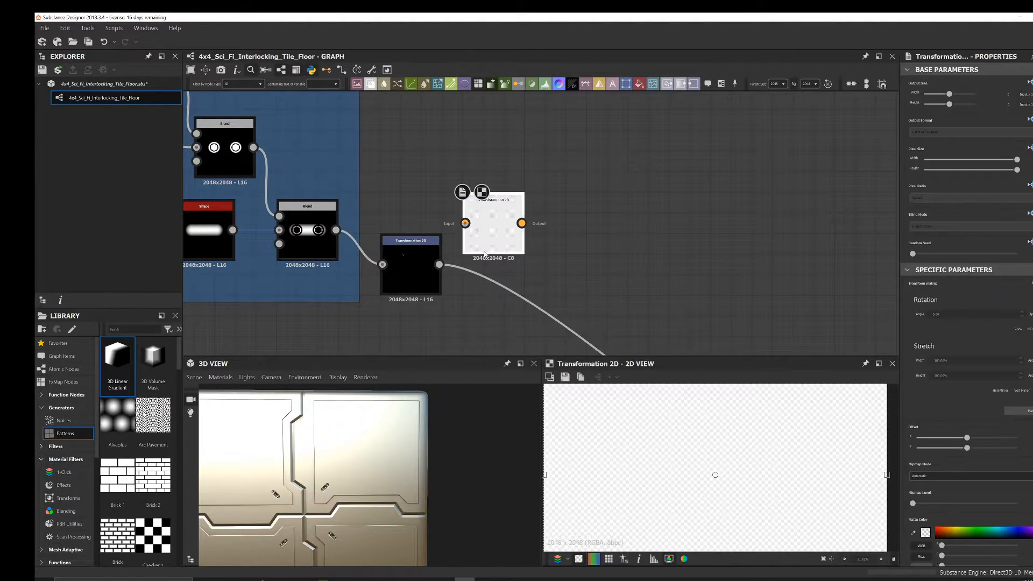
drag(479, 219, 482, 221)
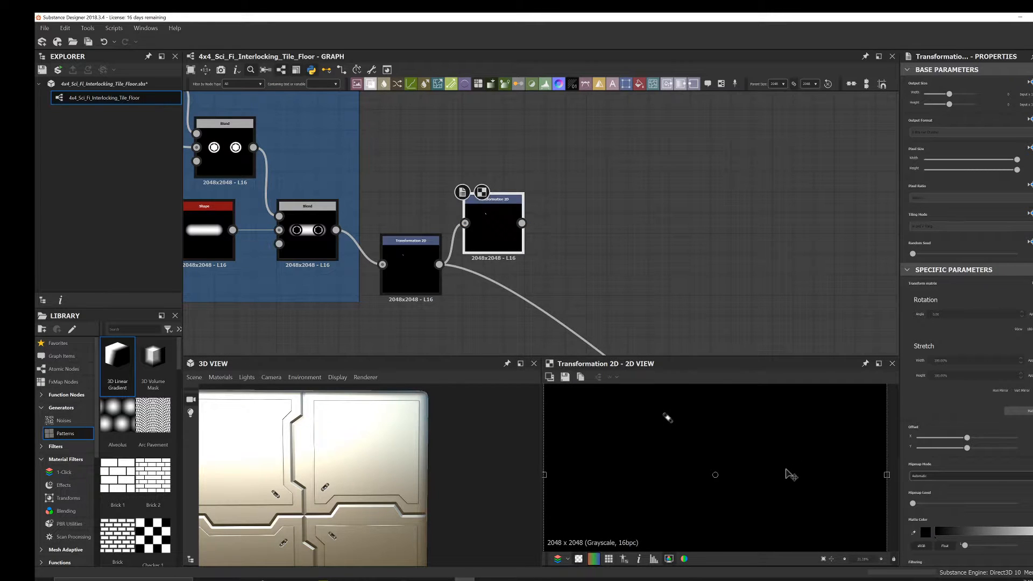
scroll(523, 274, down, 2)
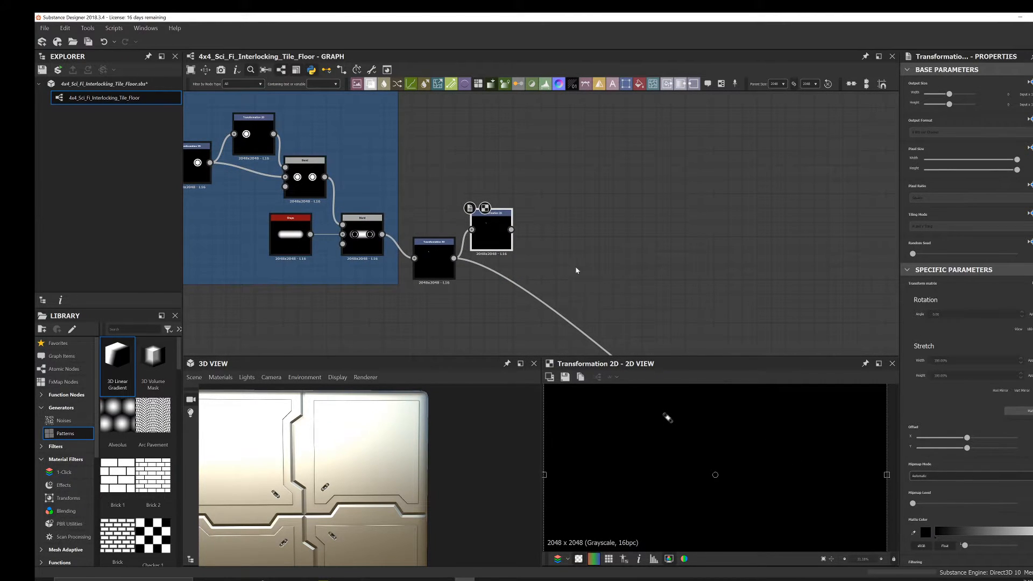
middle_drag(583, 275, 546, 285)
key(space)
text(t)
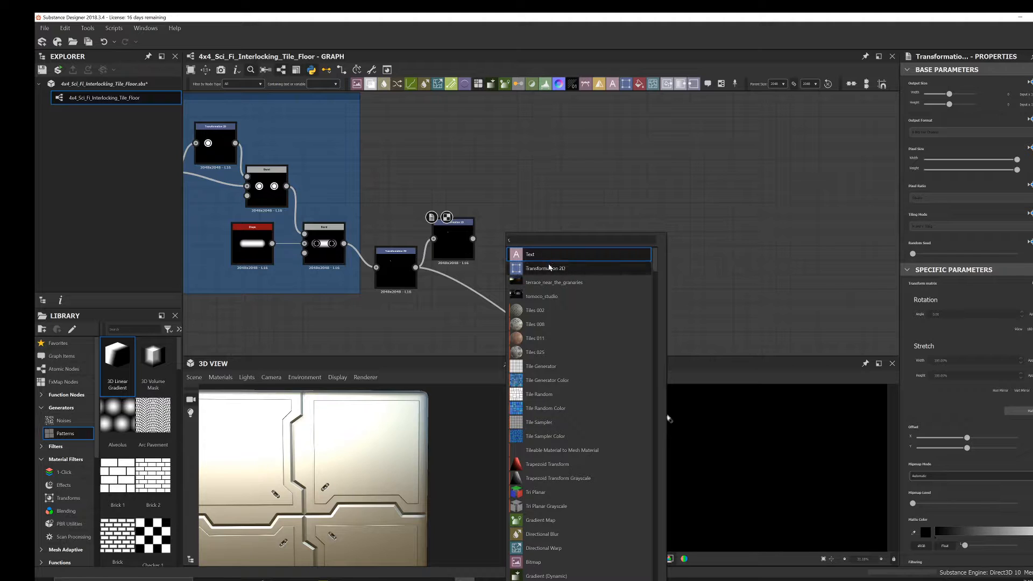
click(540, 200)
middle_drag(465, 244, 492, 218)
drag(476, 217, 492, 222)
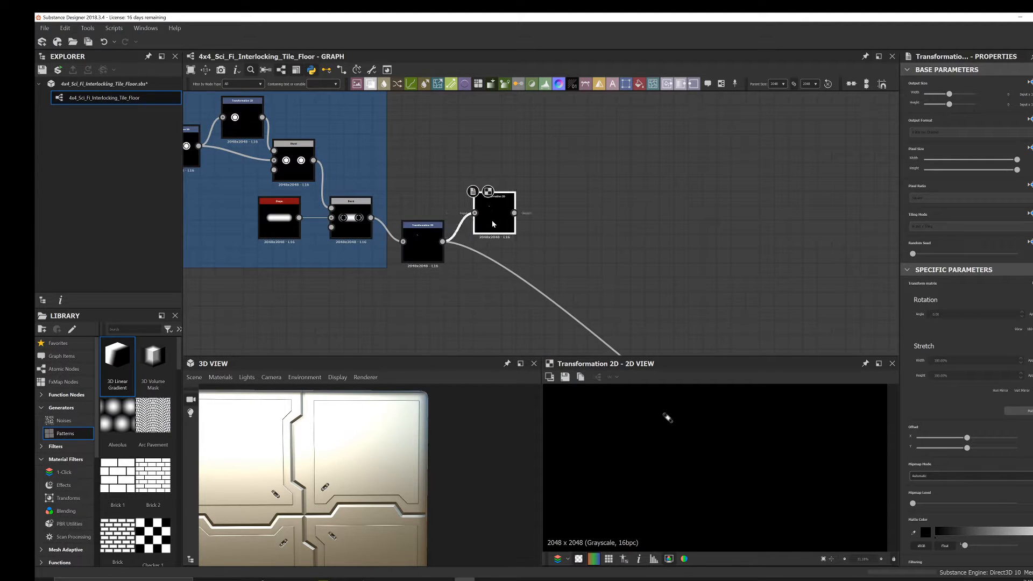
middle_drag(516, 240, 502, 203)
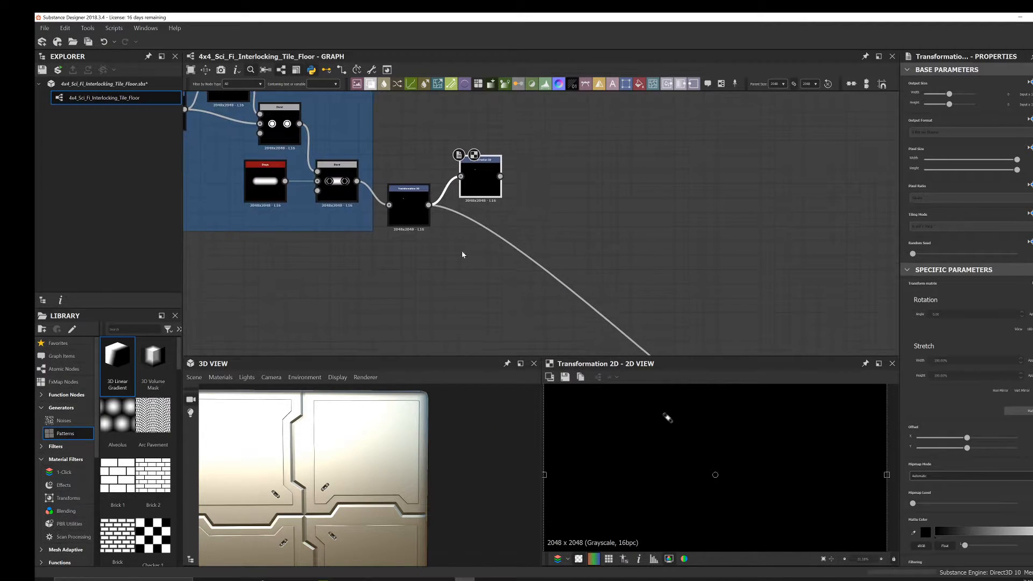
- Add a Blend combining both capsule Transformation 2D outputs, with the second as foreground, and route it into the tile's Subtract Blend
click(467, 249)
key(space)
text(b)
click(516, 253)
drag(465, 247, 480, 247)
shift+drag(428, 205, 500, 248)
drag(429, 205, 461, 176)
drag(472, 238, 471, 237)
drag(501, 176, 499, 237)
click(456, 237)
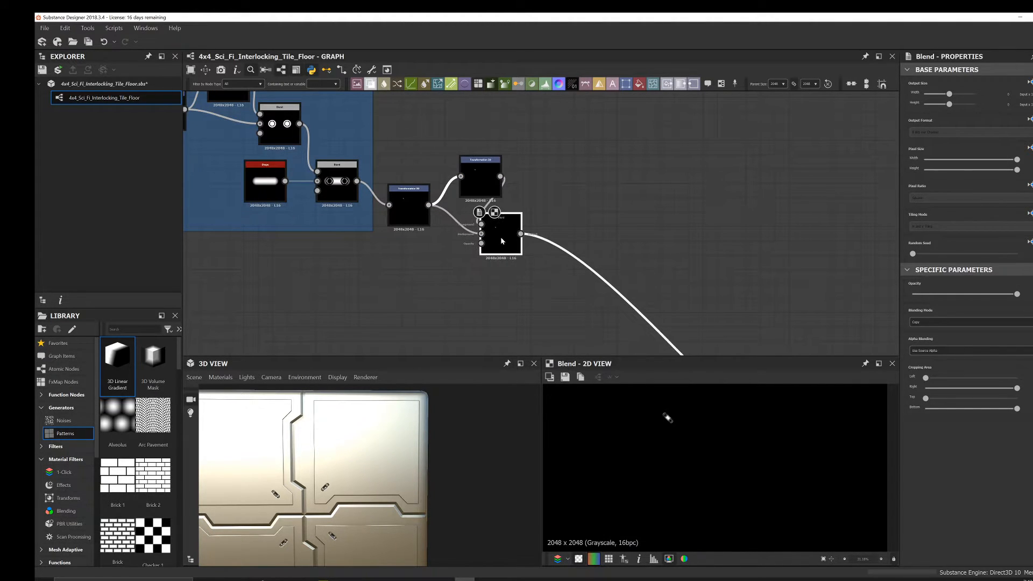
- Set the new Blend's blending mode to Add (Linear Dodge) and preview the tile's Subtract Blend
click(940, 323)
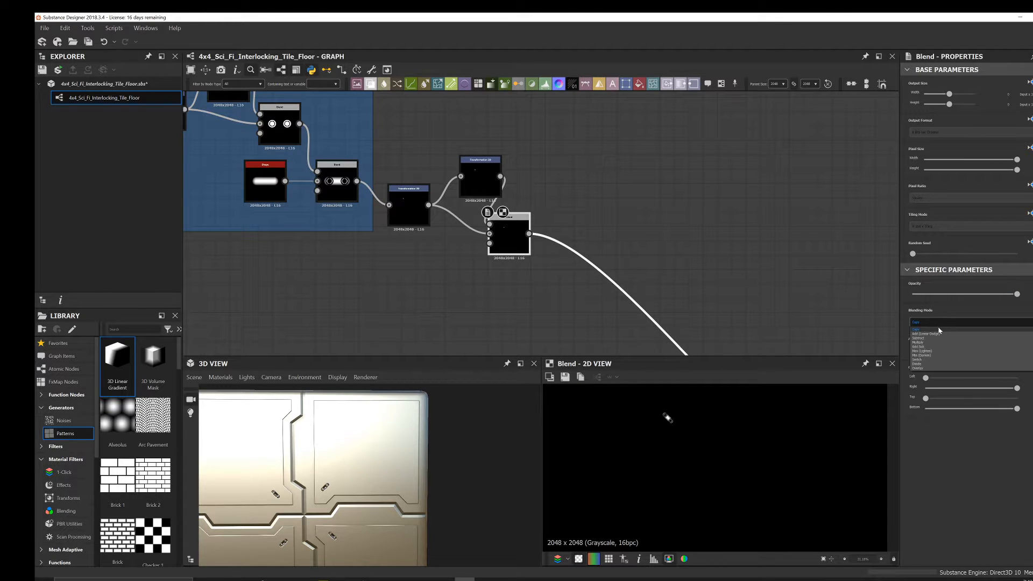
click(938, 329)
scroll(586, 257, down, 3)
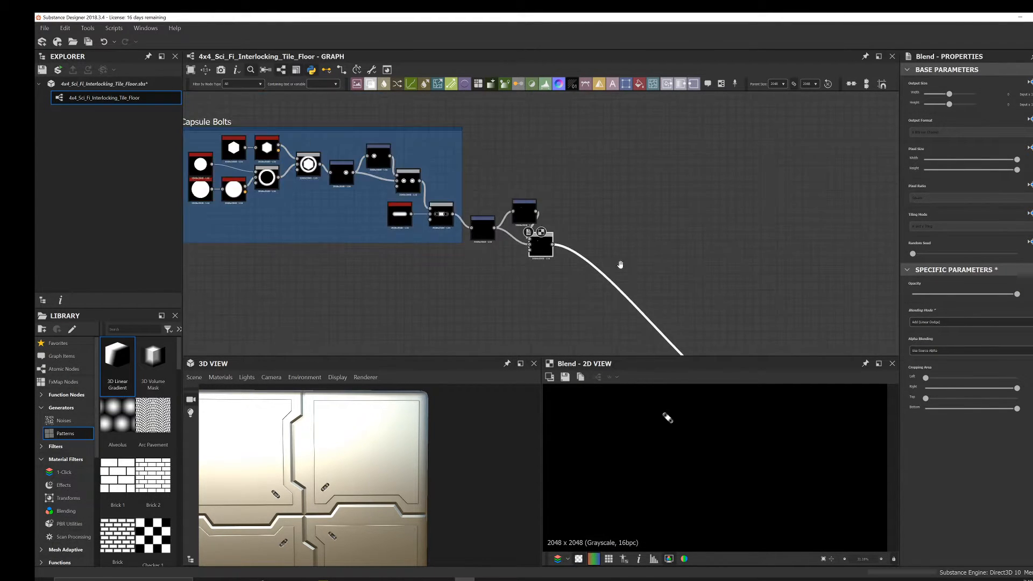
middle_drag(620, 267, 587, 154)
double_click(736, 304)
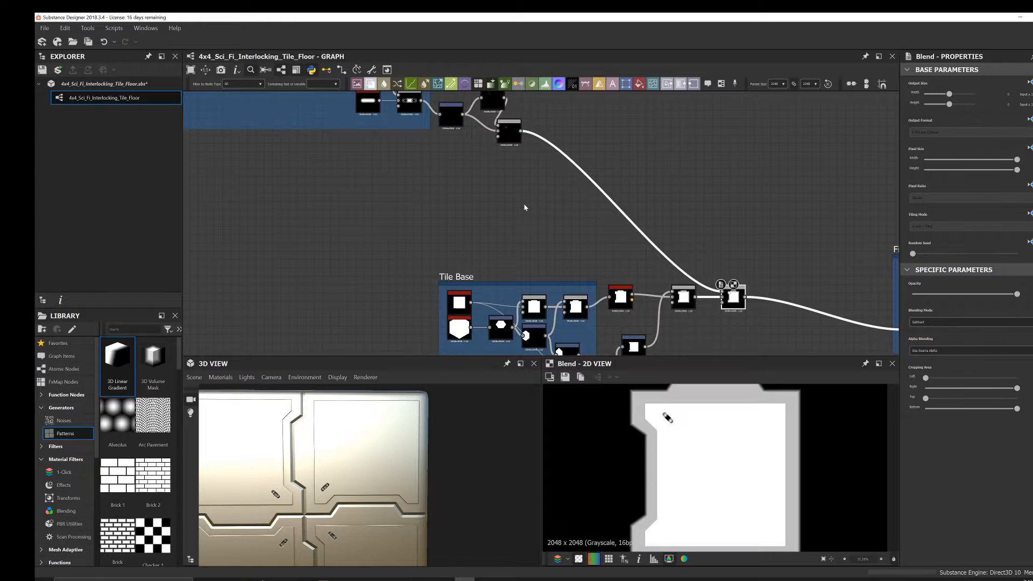
- Rotate the second Transformation 2D 90 degrees clockwise and adjust its horizontal offset so its capsule fits the tile's upper-right corner
scroll(499, 209, up, 5)
middle_drag(498, 209, 490, 276)
double_click(445, 186)
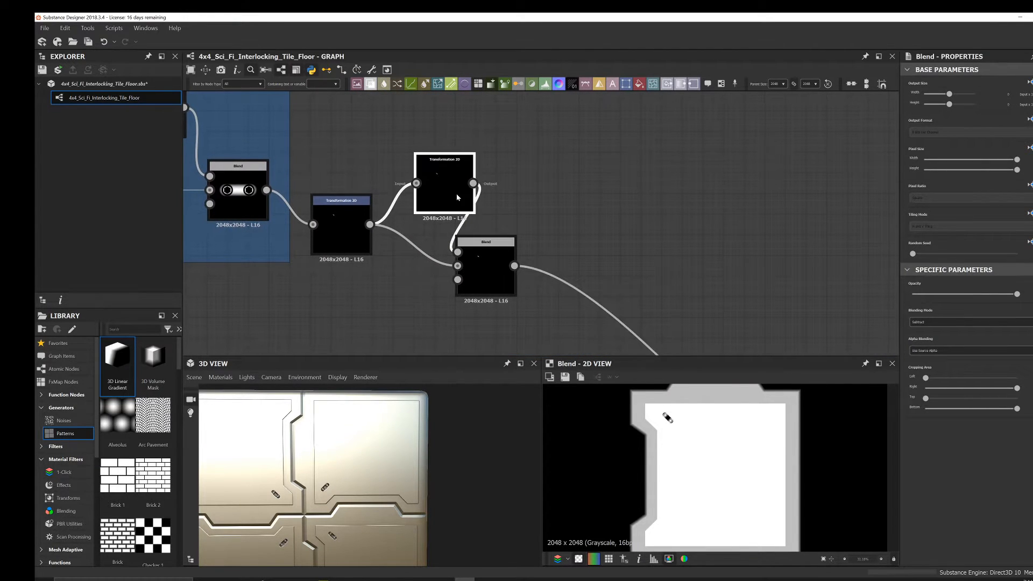
scroll(696, 438, down, 2)
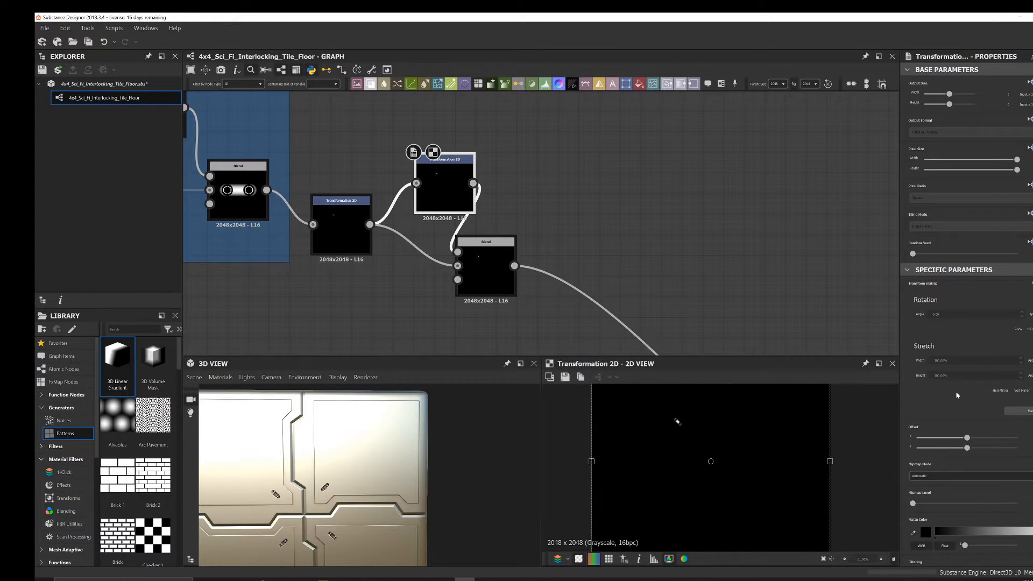
click(1020, 330)
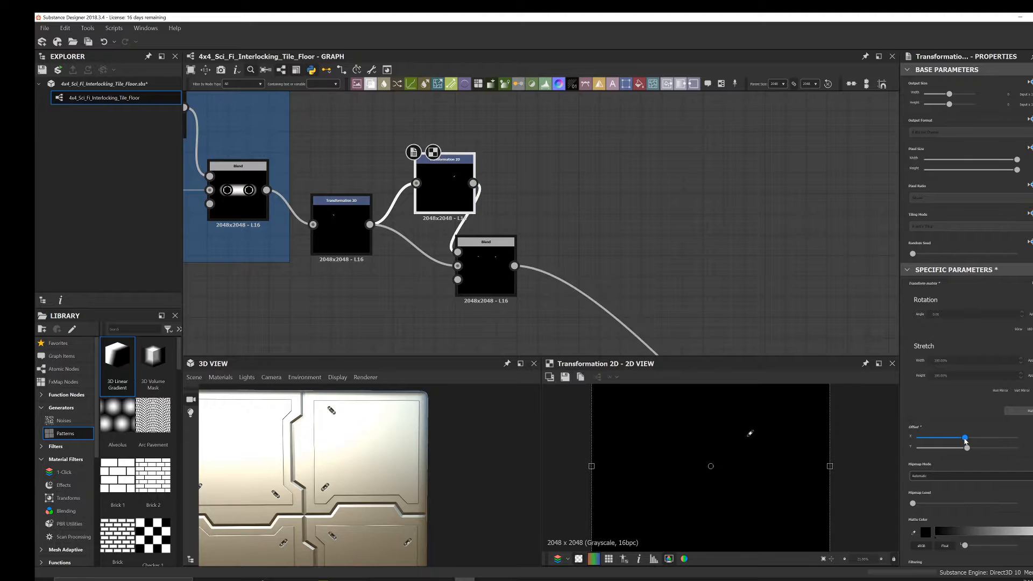
drag(967, 438, 971, 439)
drag(488, 528, 414, 453)
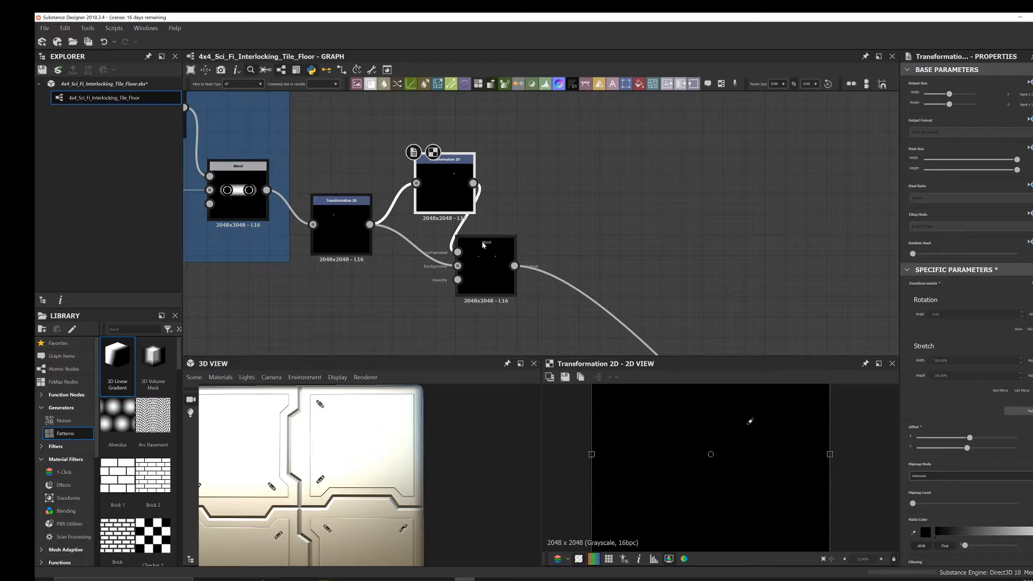
- Insert another Blend before the tile's Subtract Blend, feeding the combined capsules into its background
middle_drag(495, 274, 429, 247)
key(space)
click(514, 252)
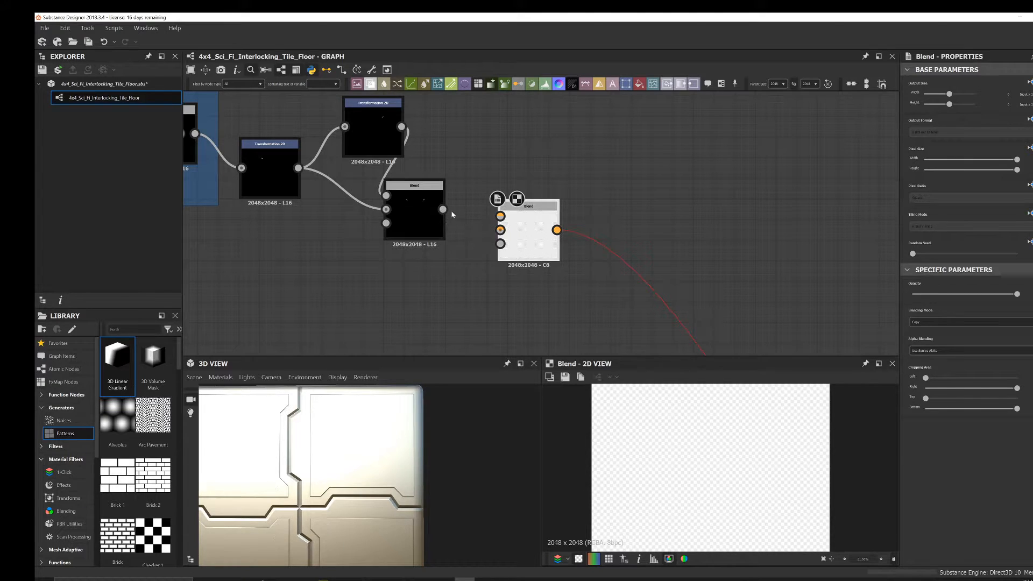
drag(506, 234, 501, 230)
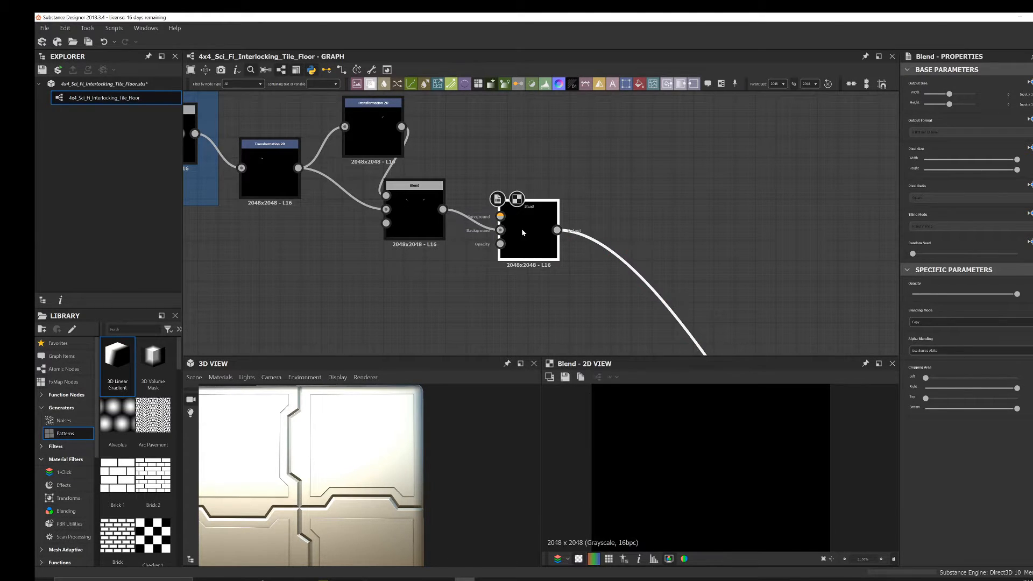
- Set the newly inserted Blend's blending mode to Add (Linear Dodge) and move the node farther from the combined-capsules Blend
click(948, 322)
click(939, 334)
drag(511, 207, 562, 248)
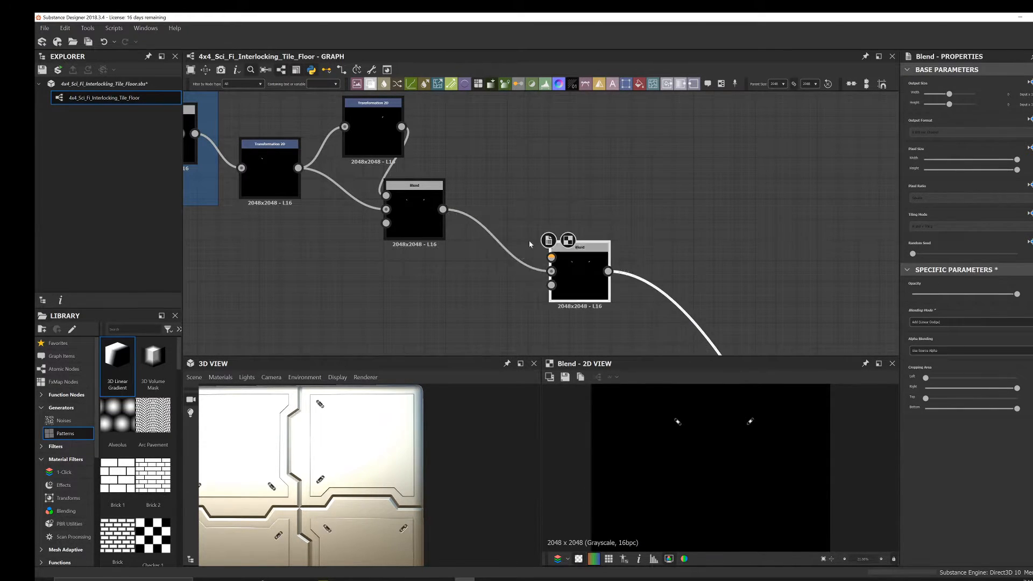
- Feed the combined capsules through a new Transformation 2D rotated 180 degrees into the second capsule Blend's foreground
drag(442, 209, 530, 186)
click(559, 268)
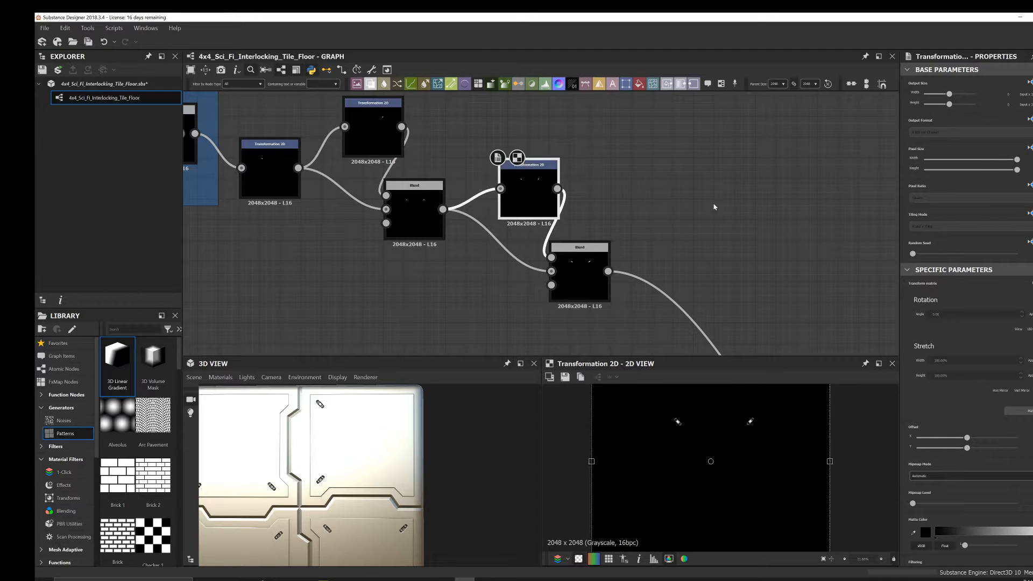
click(1030, 329)
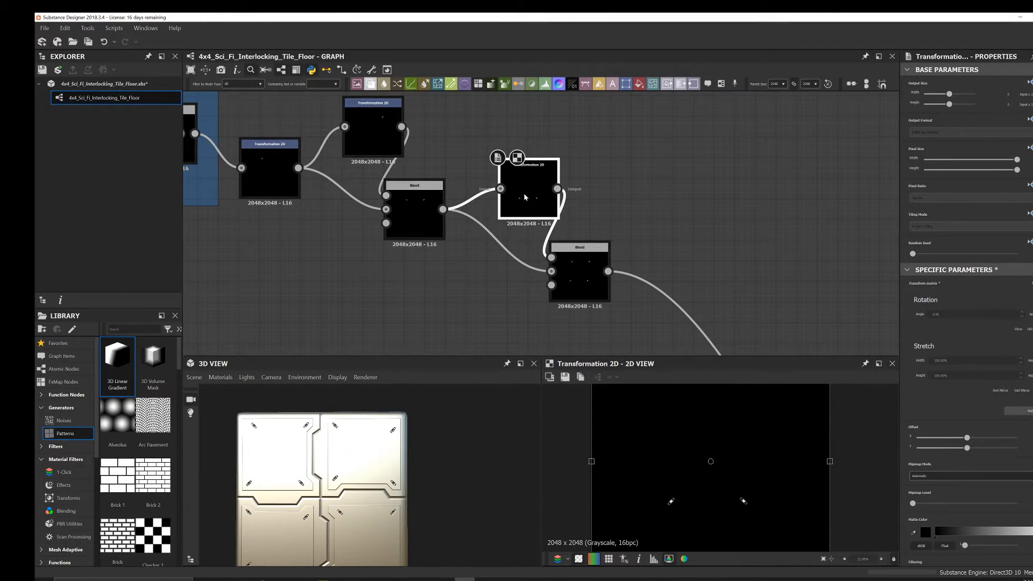
- Adjust the new Transformation 2D's horizontal offset to align the rotated capsule pair with the tile's other two corners
drag(964, 451, 960, 451)
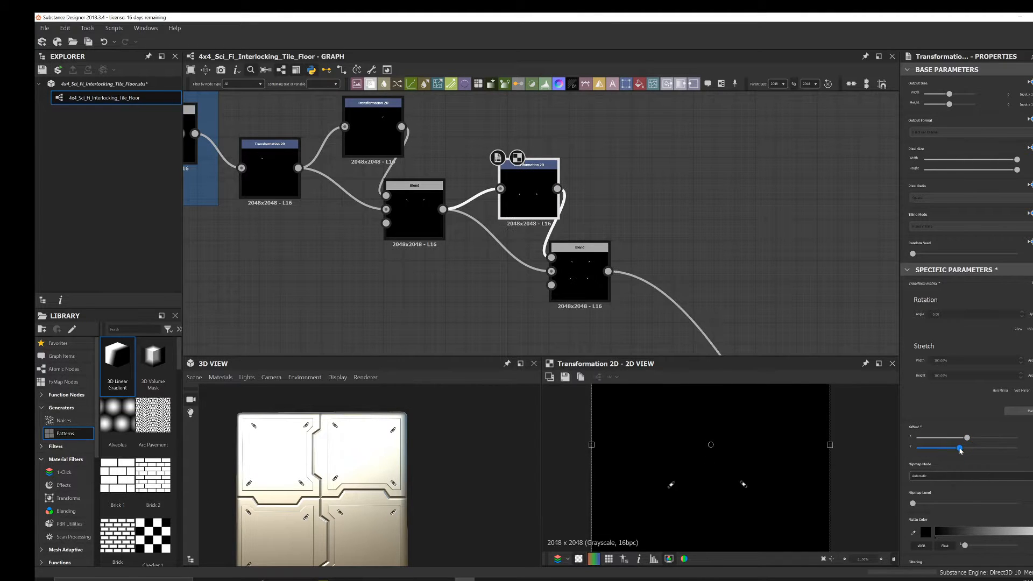
key(ctrl+z)
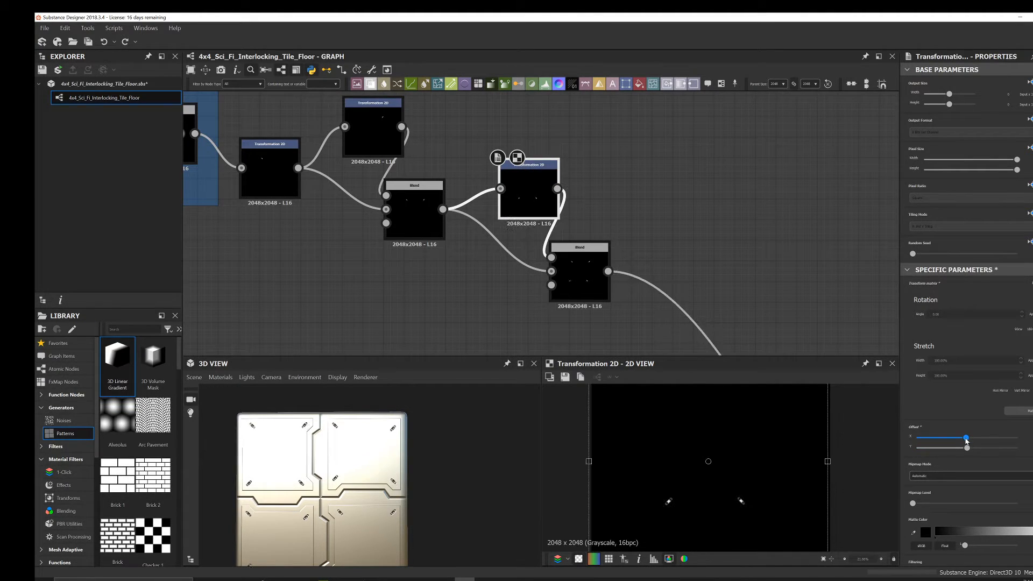
drag(965, 441, 967, 438)
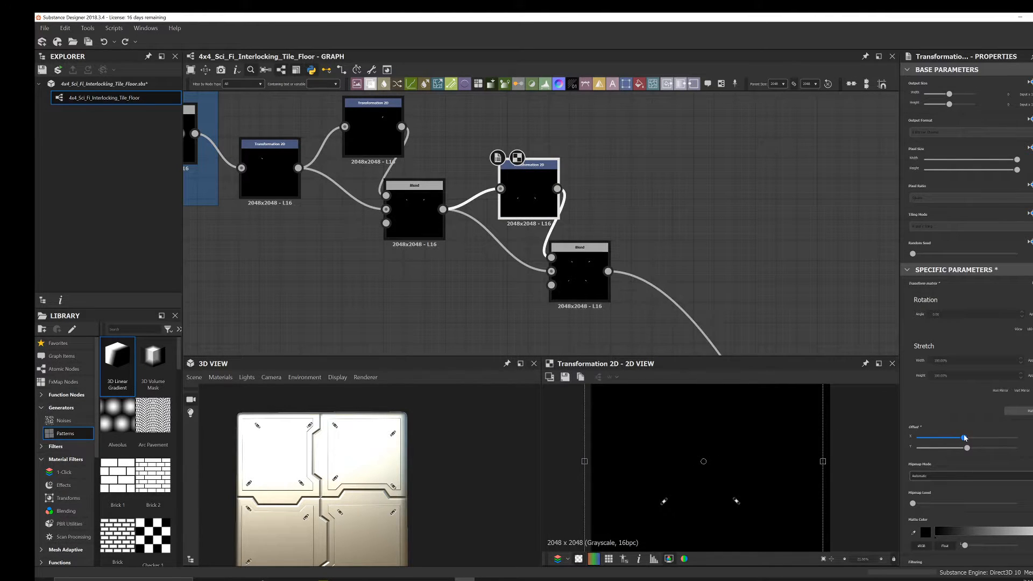
- Increase the horizontal offset of the selected Transformation 2D node slightly to align the lower bolts with the upper ones on the tile
drag(968, 438, 970, 437)
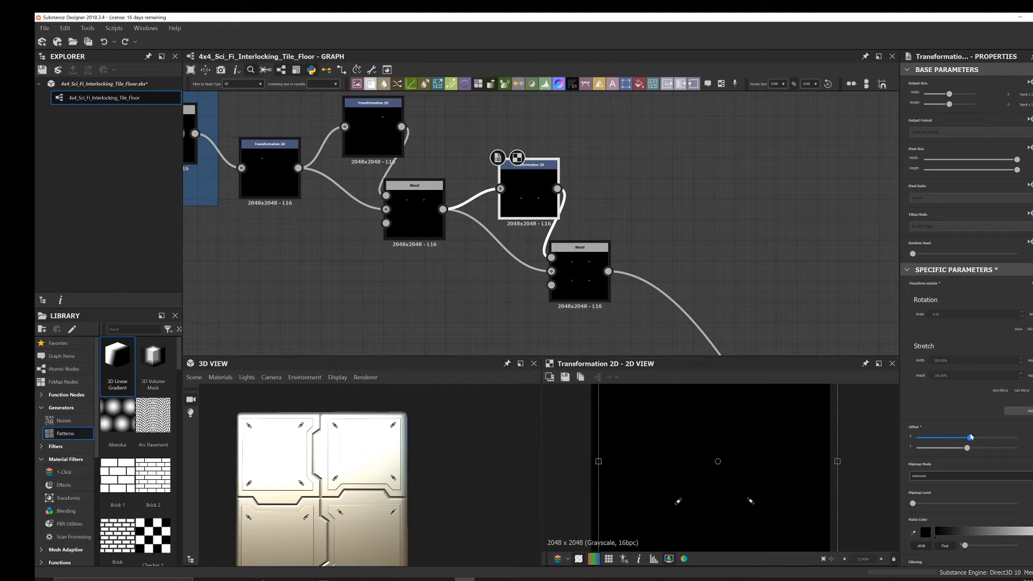
scroll(347, 500, down, 3)
drag(395, 489, 287, 458)
scroll(368, 485, up, 4)
scroll(366, 486, up, 3)
scroll(352, 463, down, 3)
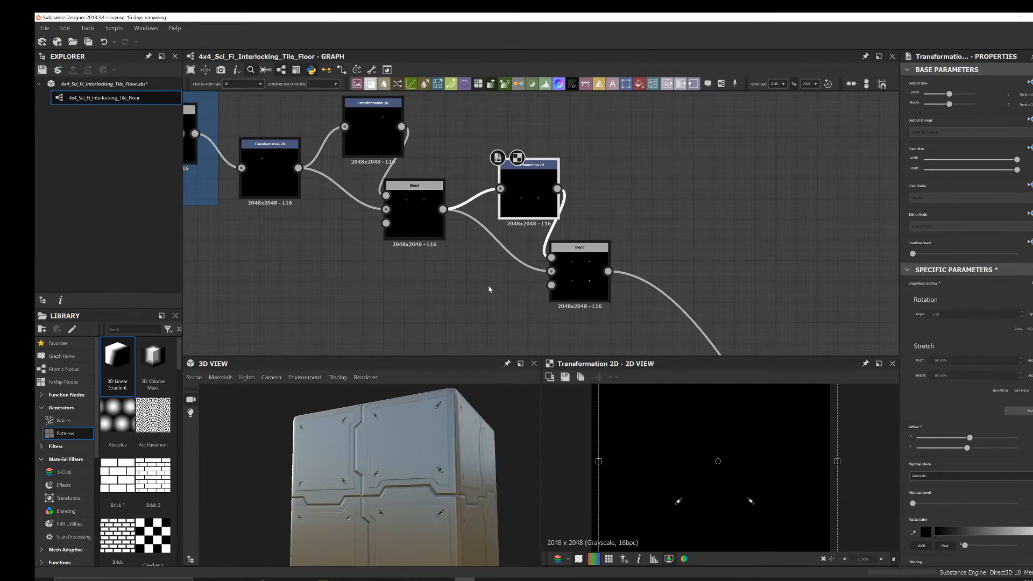
- Enclose the bolt Transformation 2D and Blend nodes in a frame titled "Transform" and separate it from the Capsule Bolts frame
scroll(532, 224, down, 2)
scroll(533, 224, down, 2)
click(459, 175)
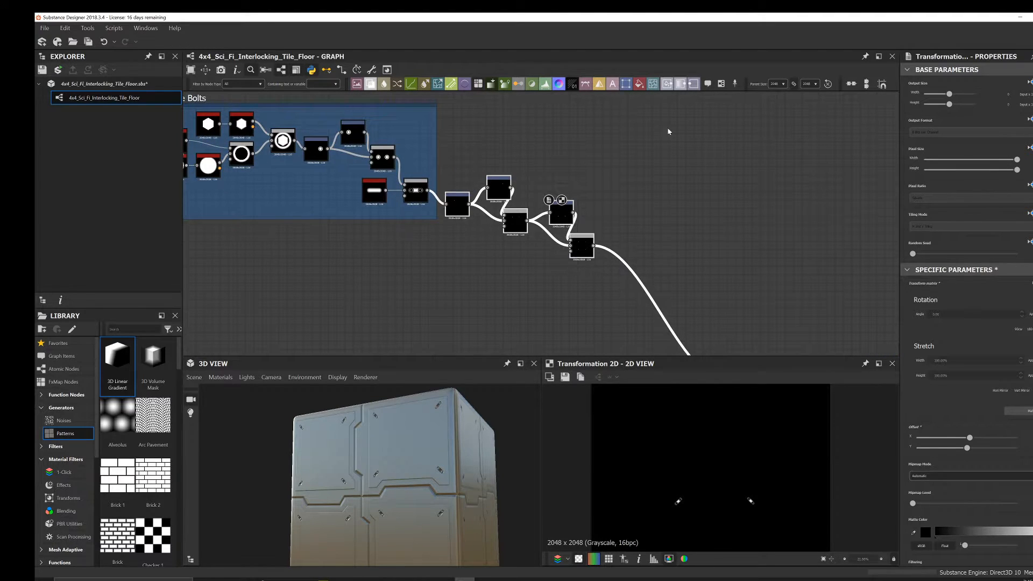
click(723, 84)
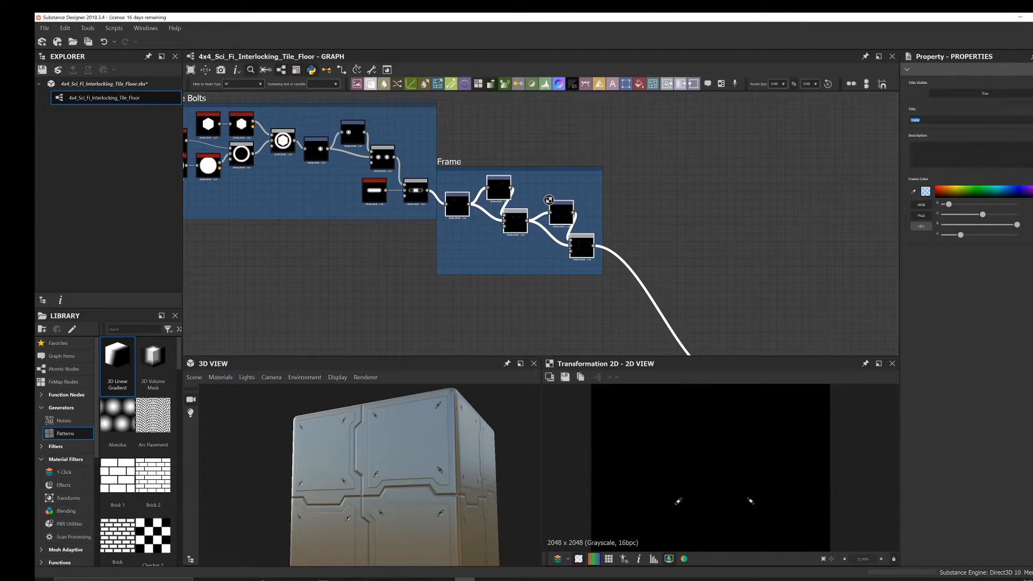
text(Transform)
key(Return)
middle_drag(571, 201, 545, 252)
drag(449, 213, 465, 162)
click(664, 203)
- Move the Tile Base node chain and the Final Transform frame closer to the bolt frames to compact the graph
scroll(399, 452, down, 3)
drag(398, 452, 452, 468)
scroll(421, 483, up, 4)
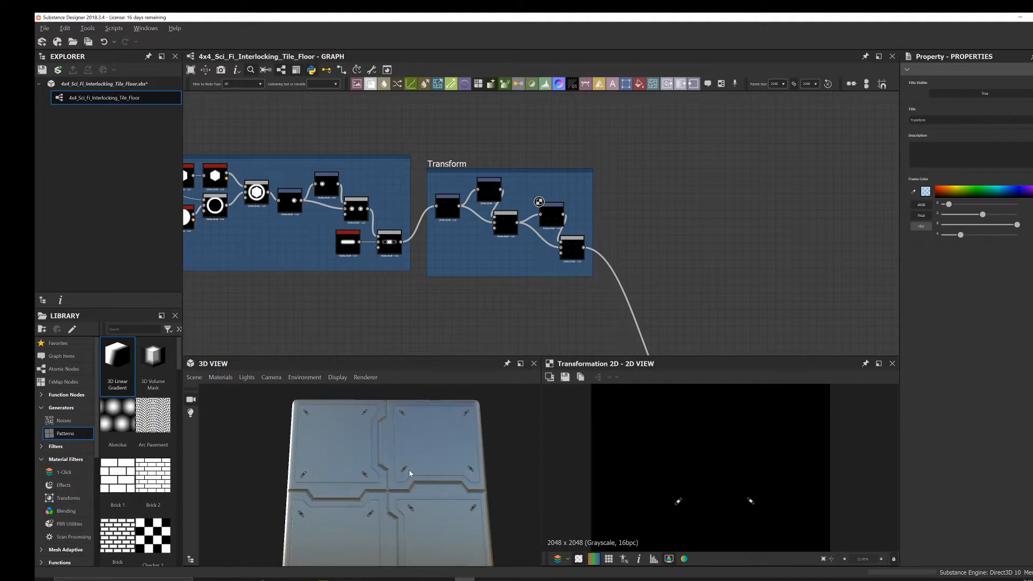
scroll(538, 202, down, 3)
middle_drag(538, 202, 436, 99)
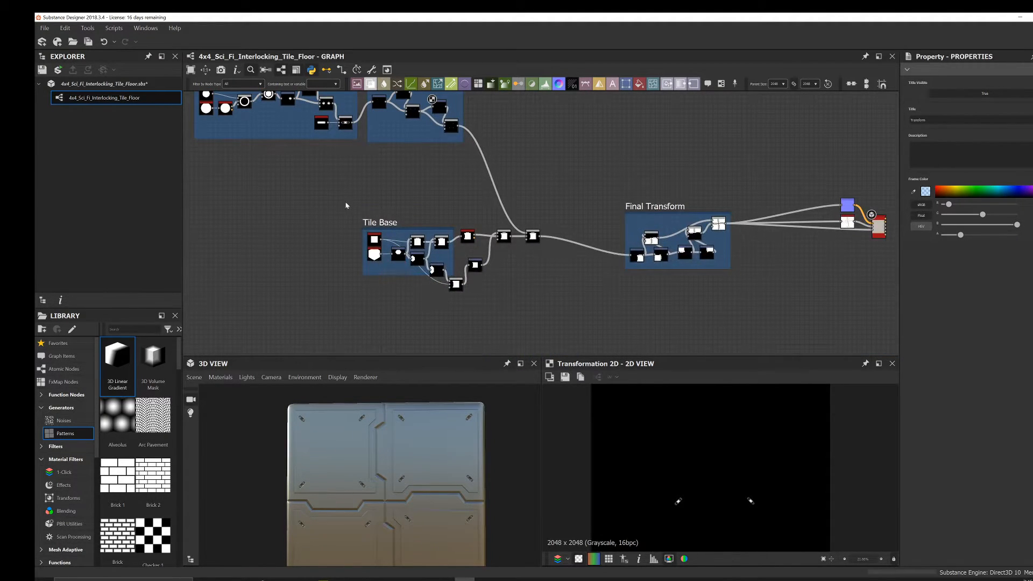
click(380, 223)
drag(531, 232, 469, 159)
middle_drag(598, 100, 586, 183)
drag(631, 287, 496, 194)
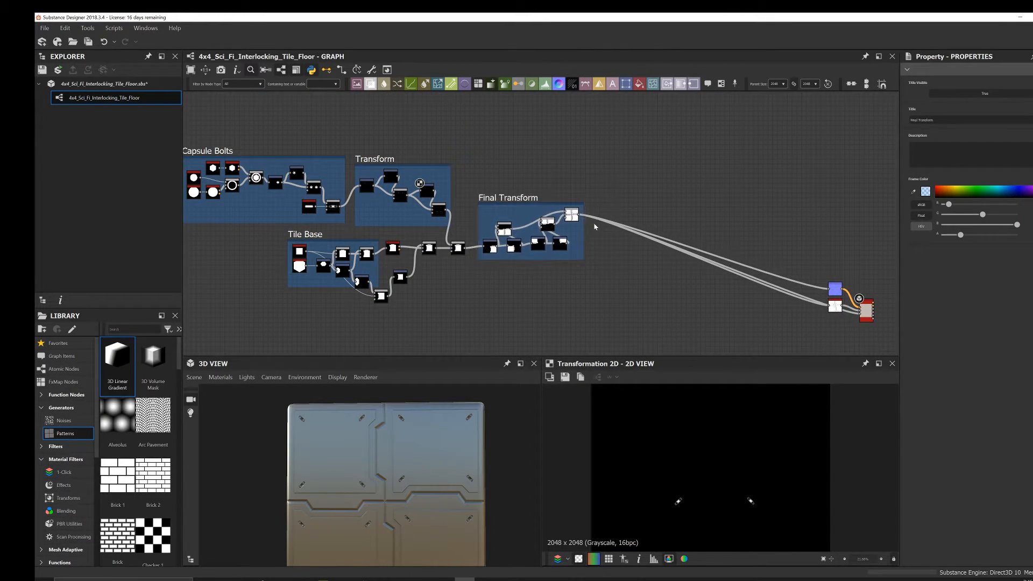
- Move the Final Transform frame toward the output nodes to free space after the last tile Blend, and save the package
middle_drag(595, 226, 512, 217)
drag(704, 248, 828, 342)
drag(438, 189, 666, 264)
middle_drag(334, 229, 434, 258)
scroll(457, 246, up, 6)
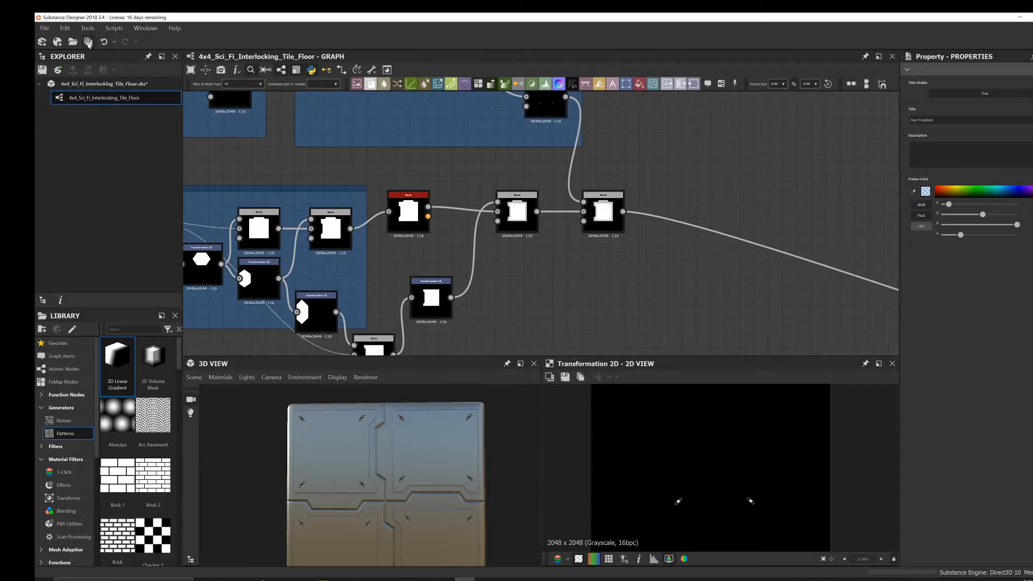
scroll(414, 459, up, 1)
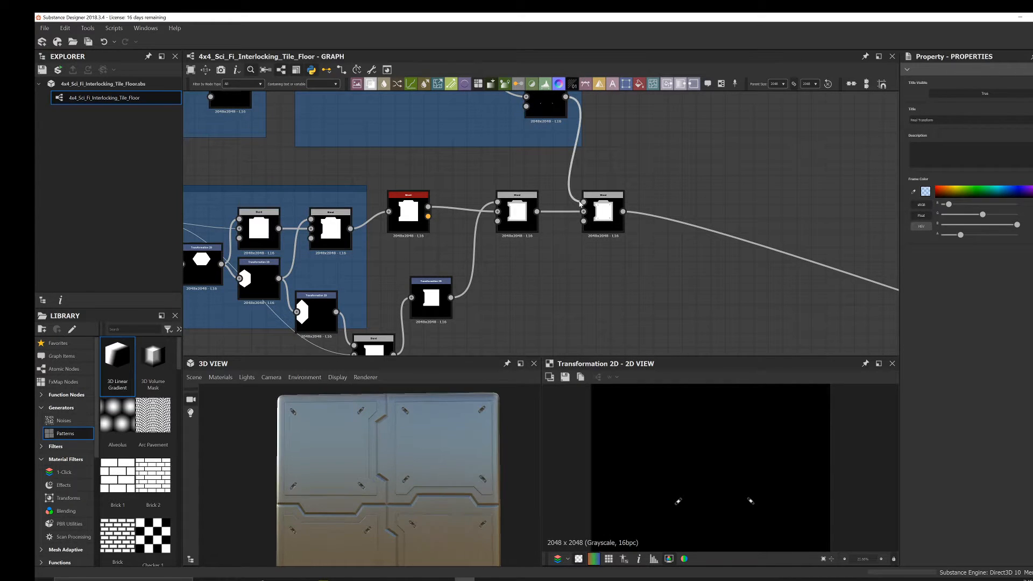
scroll(450, 509, up, 3)
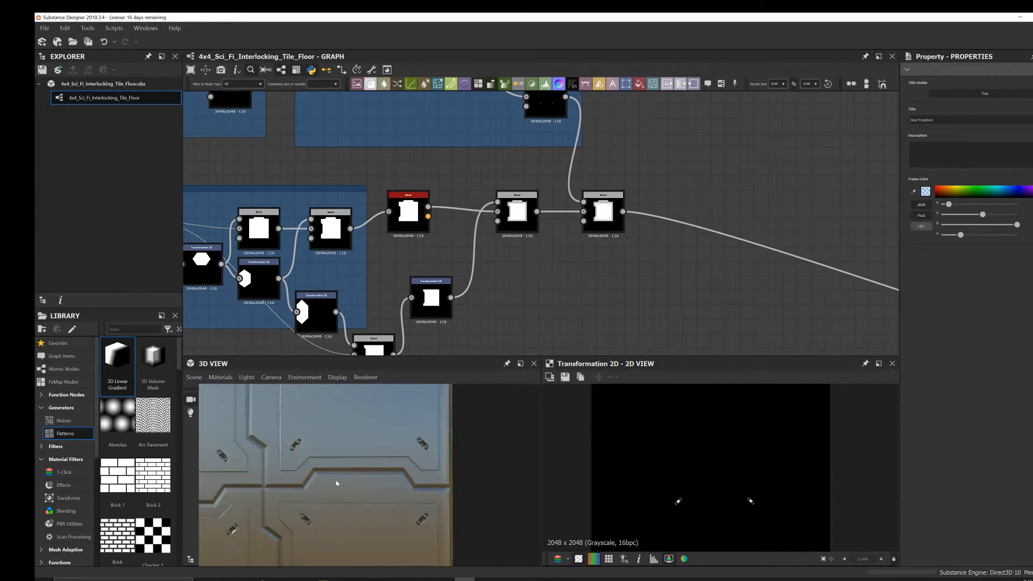
scroll(672, 230, down, 2)
scroll(500, 253, up, 1)
- Add a Shape node below the last tile Blend and reduce its scale to a small centred square
middle_drag(646, 221, 465, 241)
key(space)
text(sha)
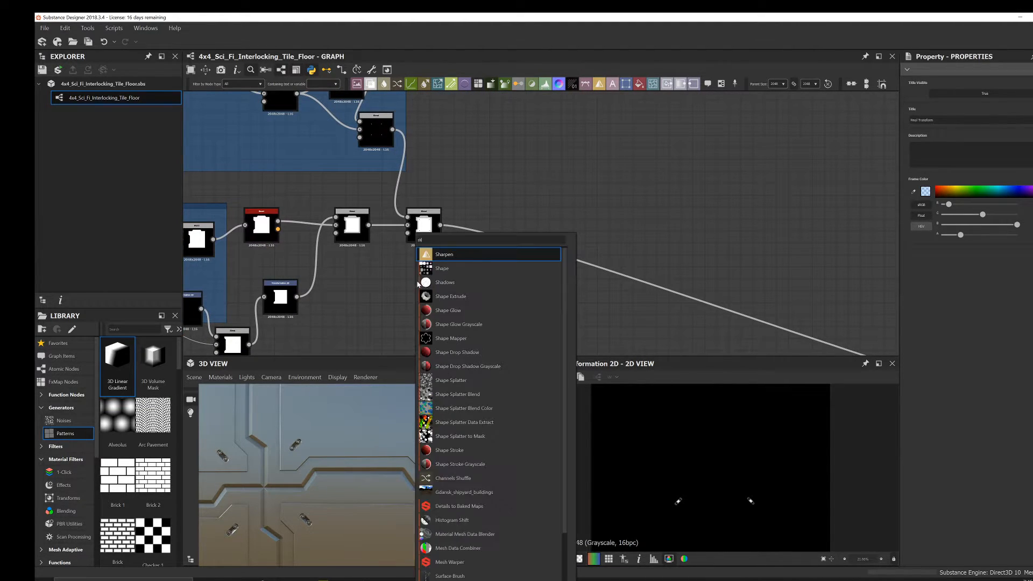
click(459, 280)
middle_drag(419, 283, 441, 230)
scroll(441, 230, up, 2)
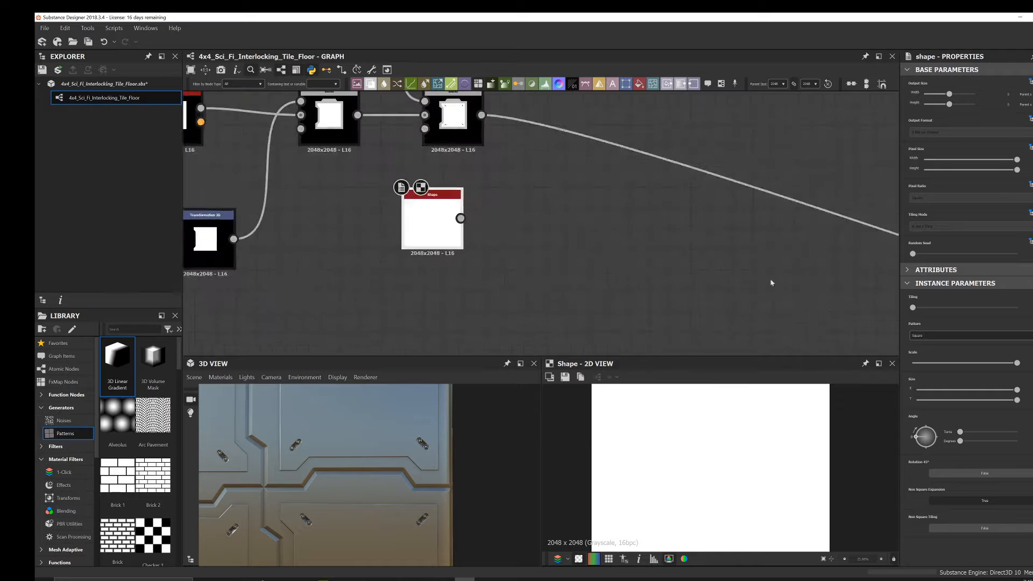
drag(958, 369, 922, 369)
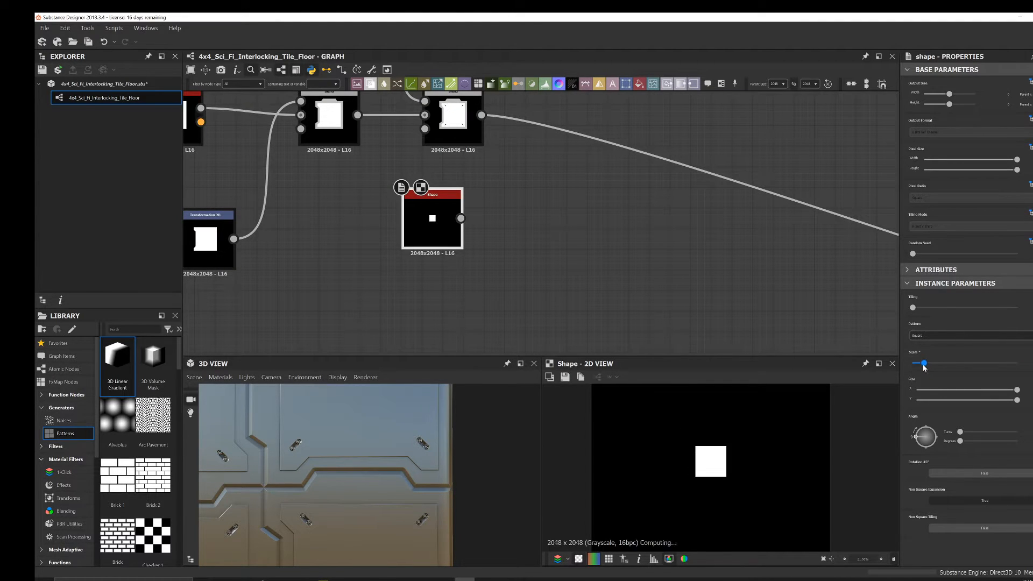
- Insert a Blend node after the last tile Blend, with the tile as background and the small Shape as foreground
middle_drag(520, 167, 481, 226)
key(space)
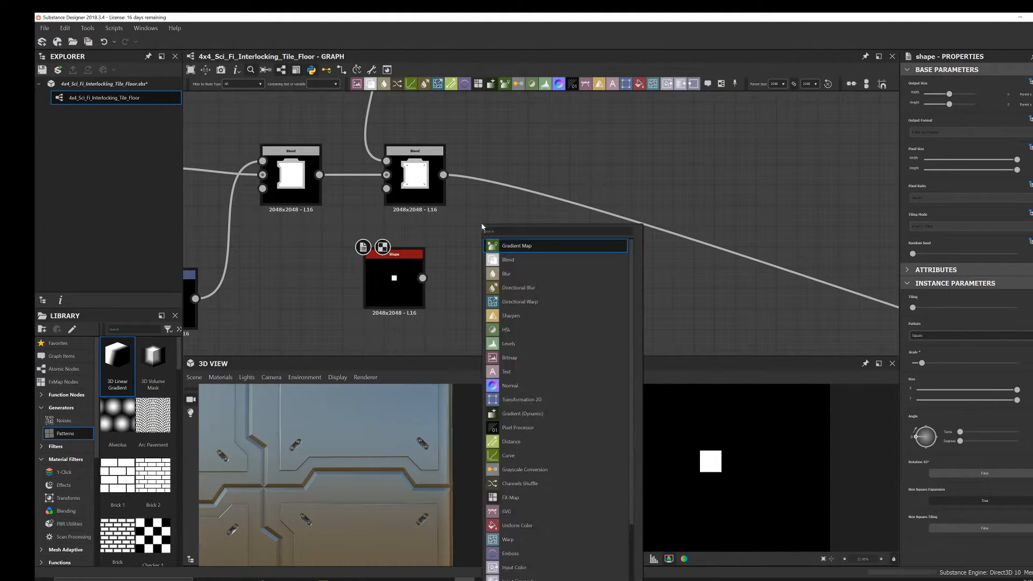
click(518, 248)
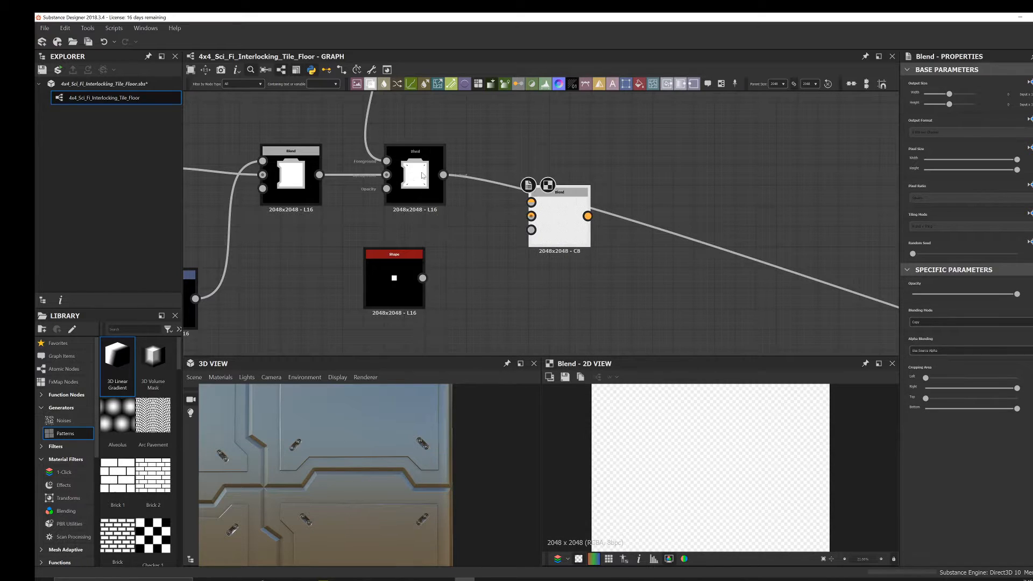
drag(443, 175, 531, 216)
drag(395, 280, 531, 202)
middle_drag(445, 228, 450, 290)
drag(428, 324, 457, 168)
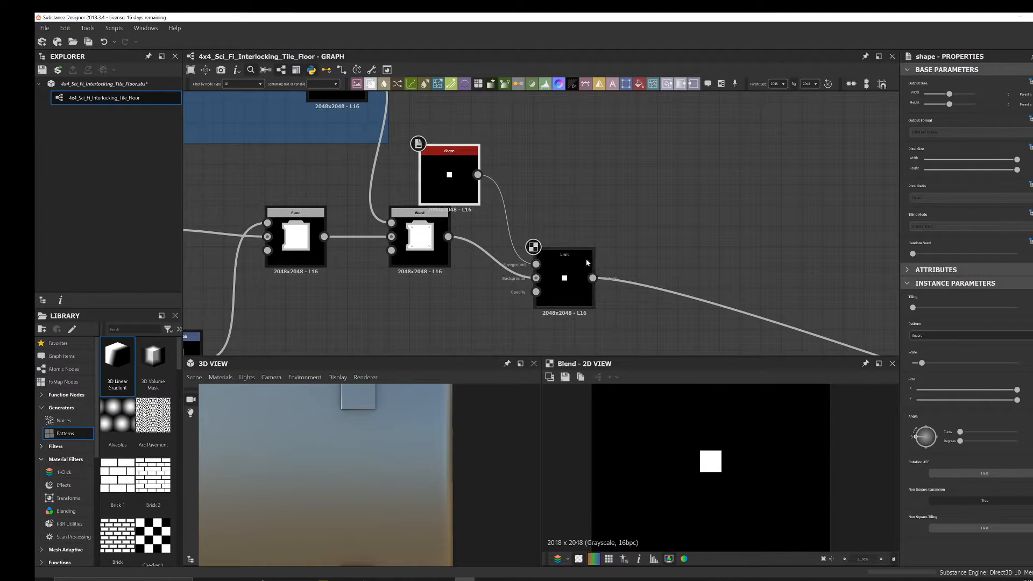
- Set the new Blend's blending mode to Subtract and inspect the square recess on the 3D tile
click(565, 291)
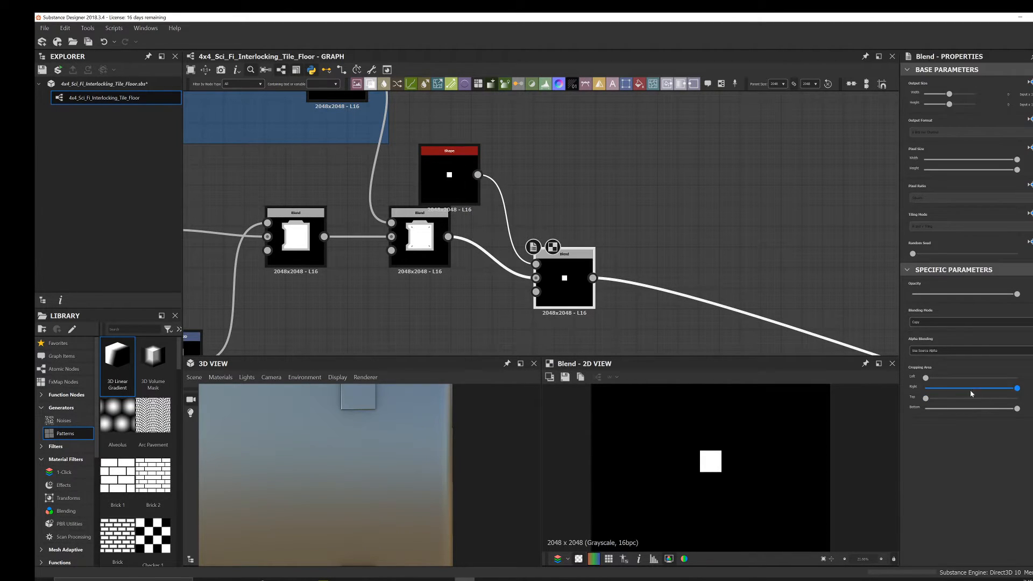
click(947, 322)
click(935, 338)
middle_drag(512, 250, 489, 203)
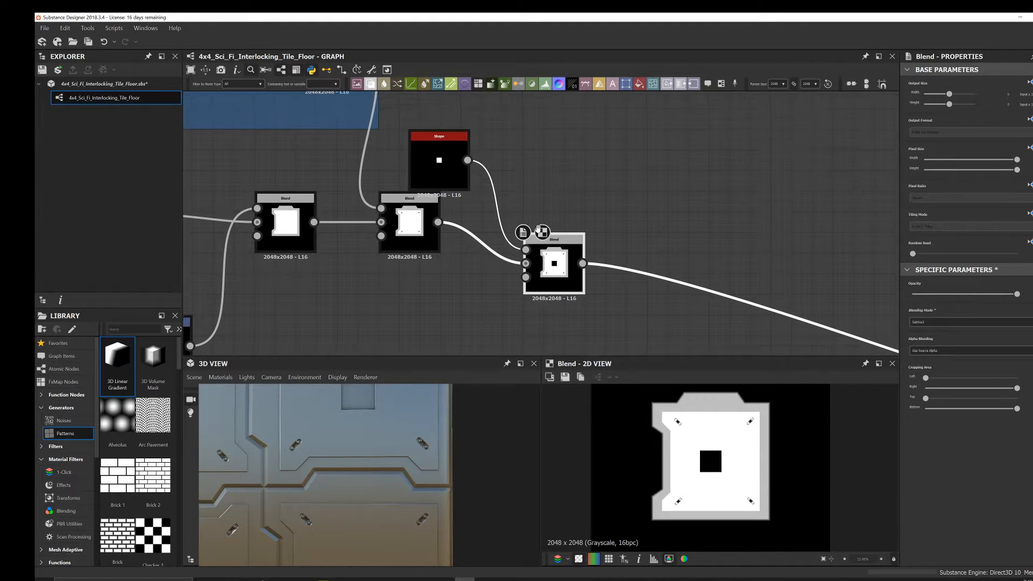
scroll(367, 433, up, 4)
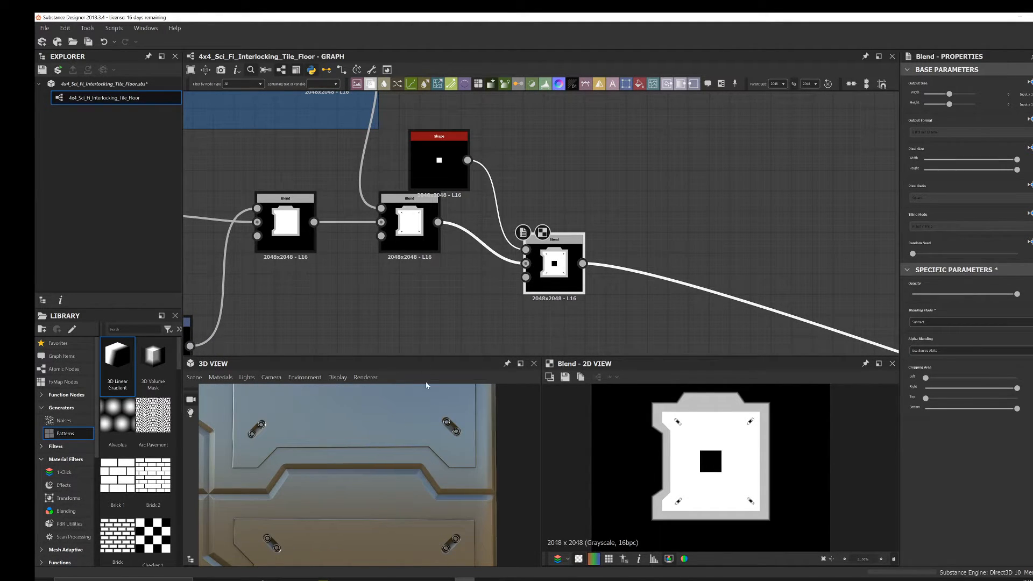
scroll(376, 448, down, 3)
middle_drag(376, 449, 420, 421)
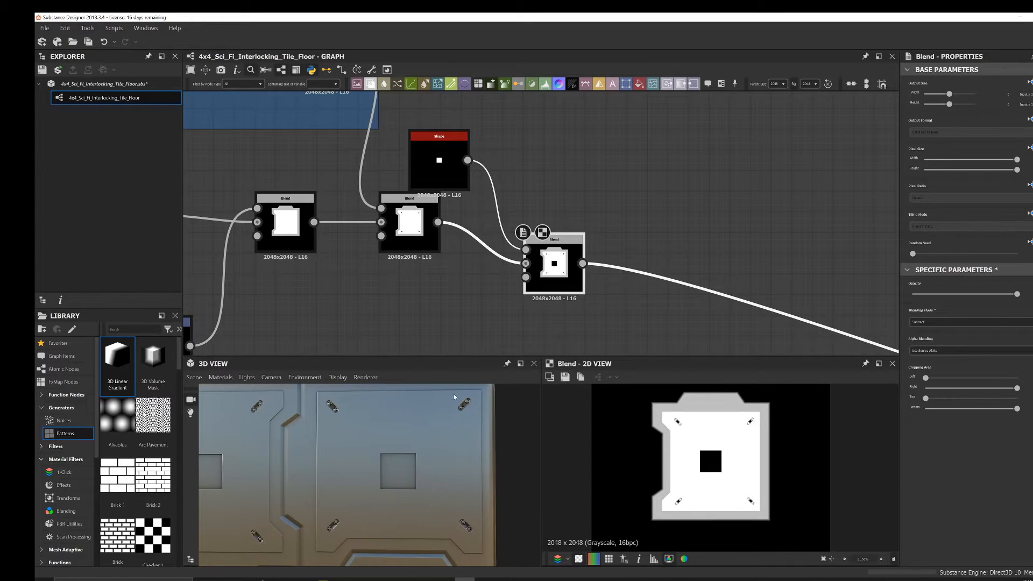
scroll(579, 302, up, 2)
- Shift the Subtract Blend away from the preceding Blend and bring the Shape node closer to it
middle_drag(563, 242, 561, 275)
drag(556, 263, 616, 264)
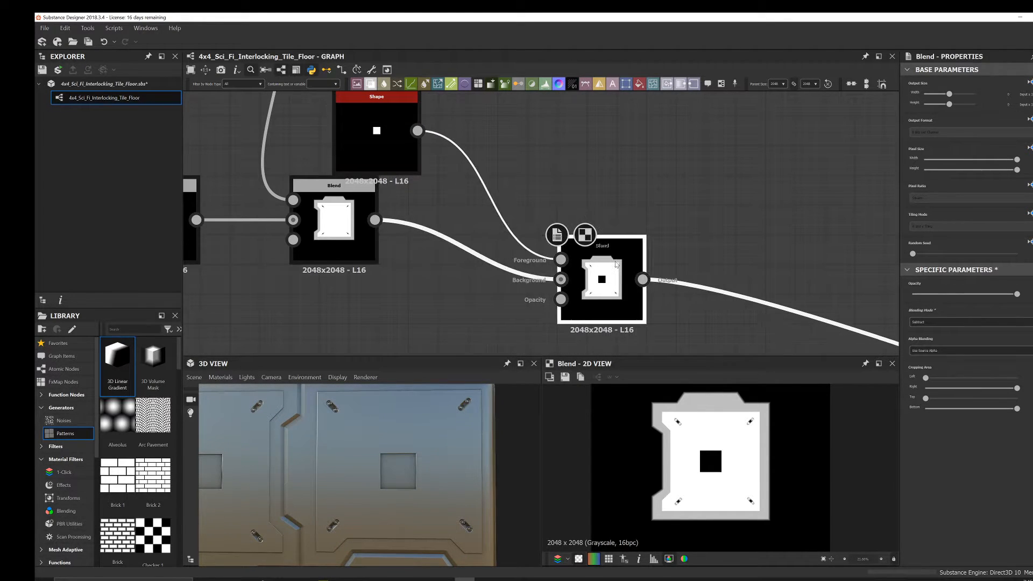
drag(377, 145, 466, 175)
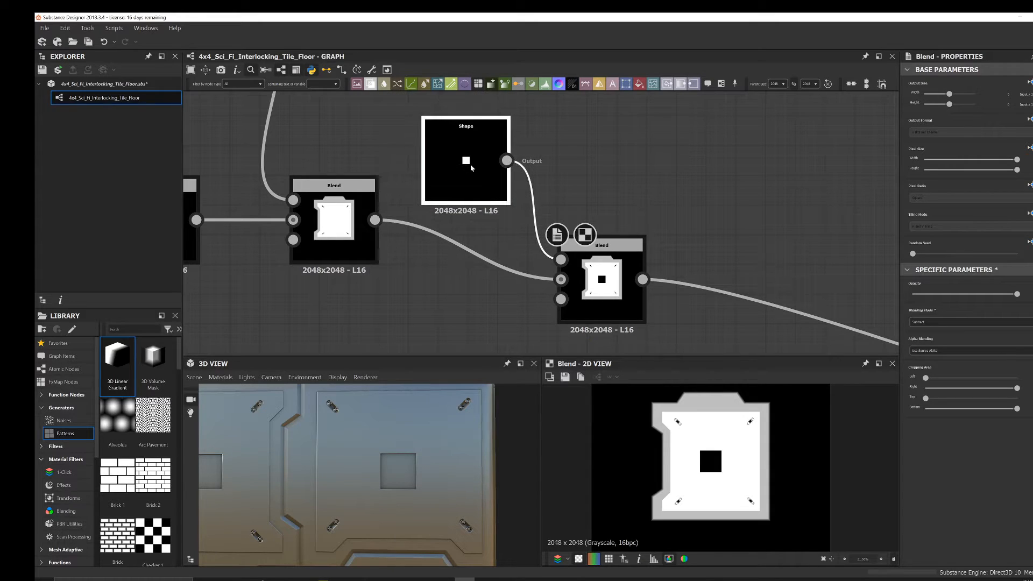
scroll(582, 282, up, 1)
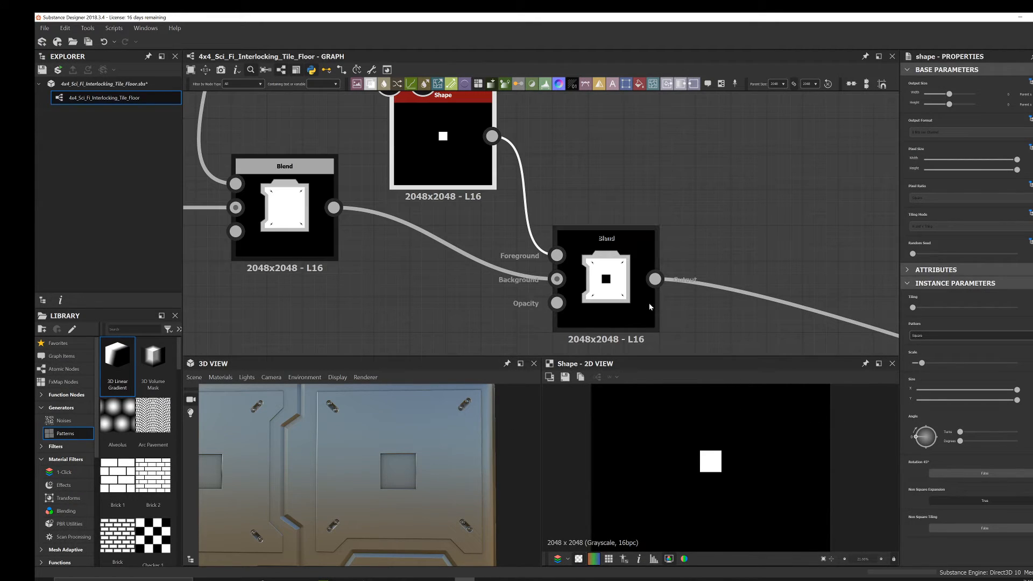
- Reduce the Shape's X size and overall scale to make the recess a small narrow rectangle
click(624, 299)
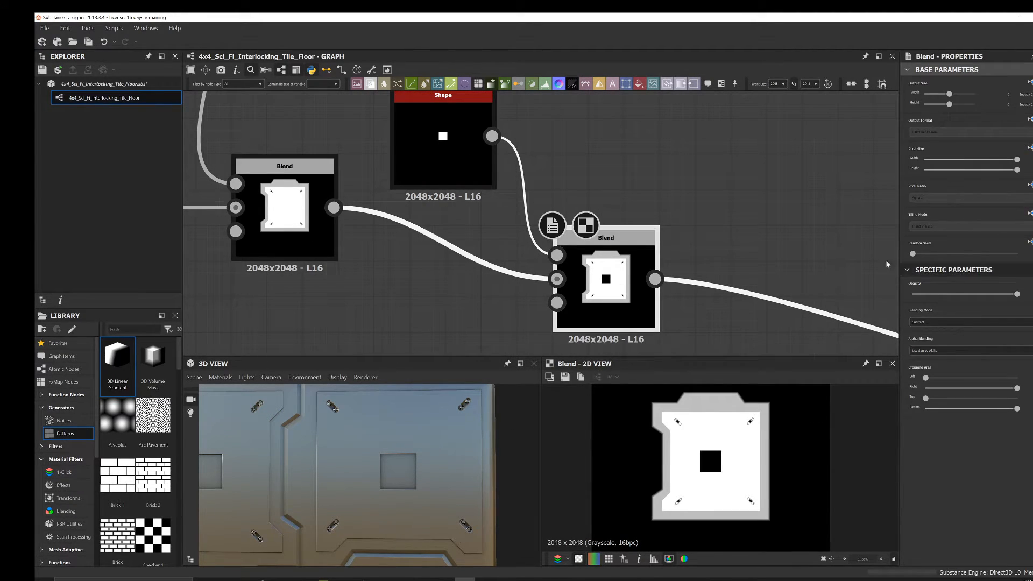
click(487, 138)
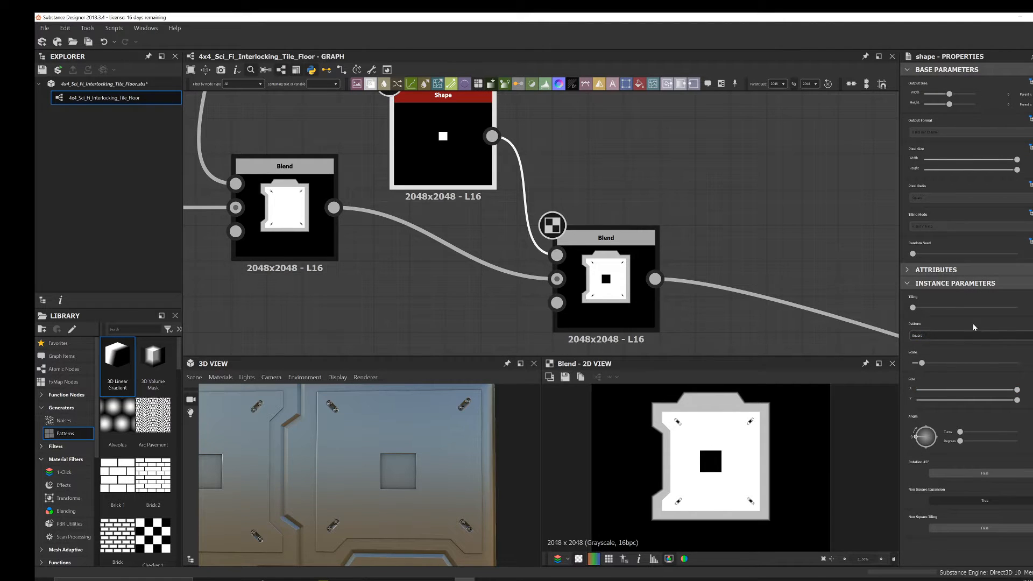
middle_drag(394, 498, 391, 464)
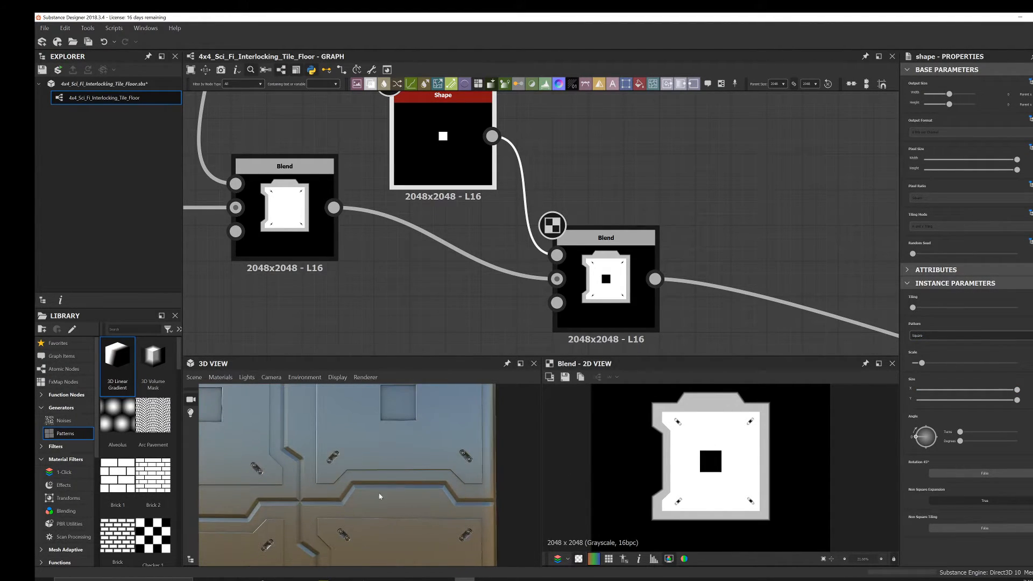
drag(973, 388, 917, 365)
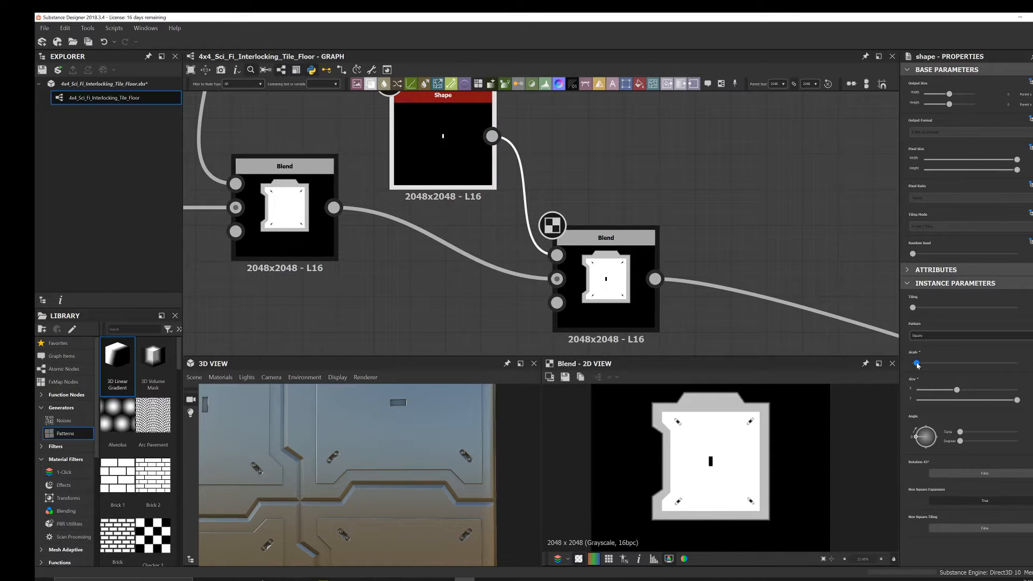
- Move the Subtract Blend and the Shape node apart to make room for more nodes between them
scroll(370, 227, down, 2)
middle_drag(466, 185, 443, 244)
drag(520, 308, 595, 307)
middle_drag(417, 254, 447, 298)
drag(429, 266, 369, 166)
middle_drag(455, 204, 460, 211)
click(492, 209)
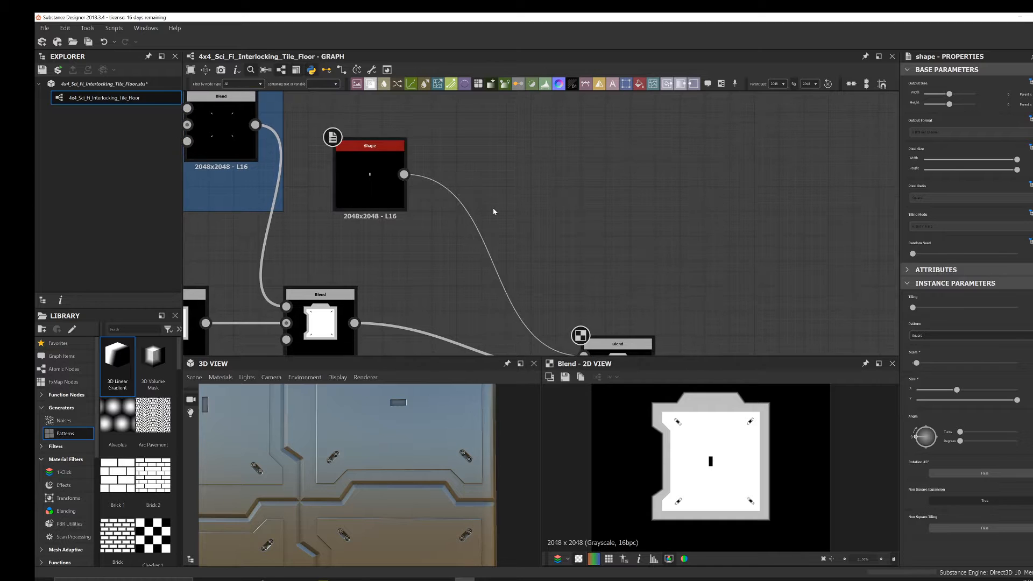
- Add an unconnected Transformation 2D node and place it well beyond the Shape node
key(space)
text(tr)
click(529, 232)
middle_drag(468, 258, 464, 208)
drag(503, 174, 552, 225)
middle_drag(378, 133, 414, 225)
scroll(416, 225, up, 1)
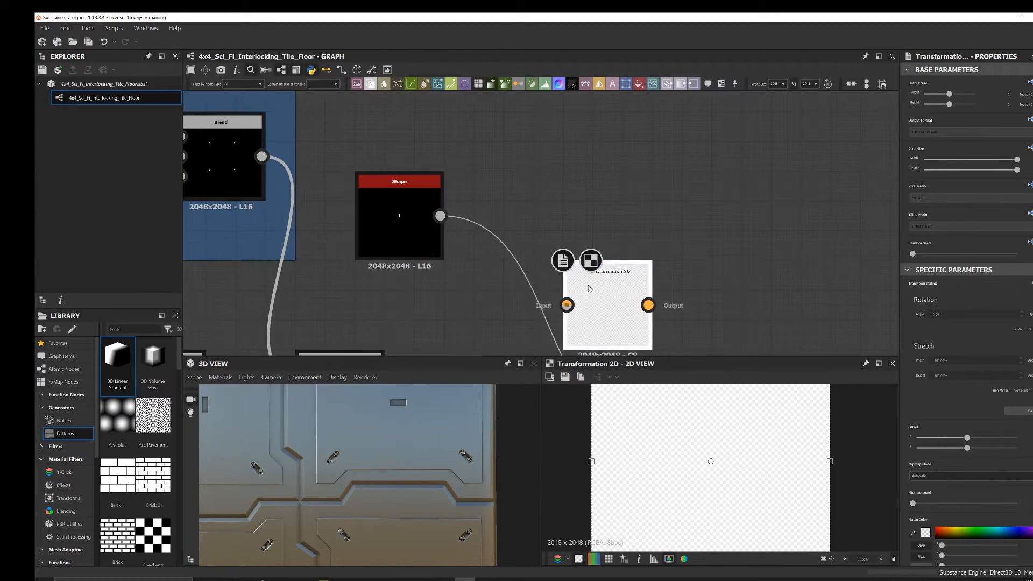
drag(588, 290, 678, 231)
- Add a Bevel node fed by the Shape and reduce its distance to give the rectangle a soft edge
click(505, 188)
key(space)
text(bevel)
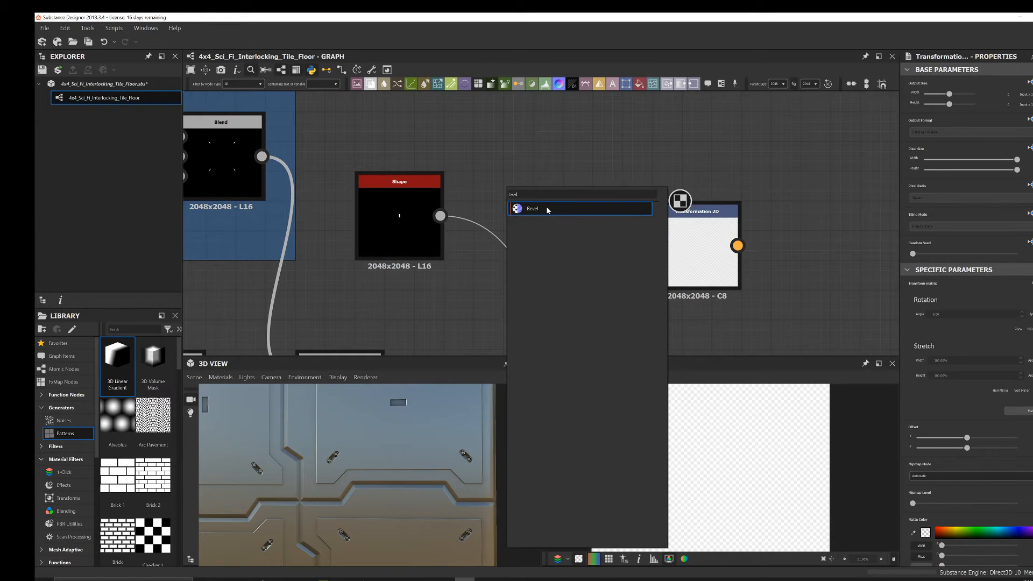
click(547, 210)
drag(440, 215, 501, 221)
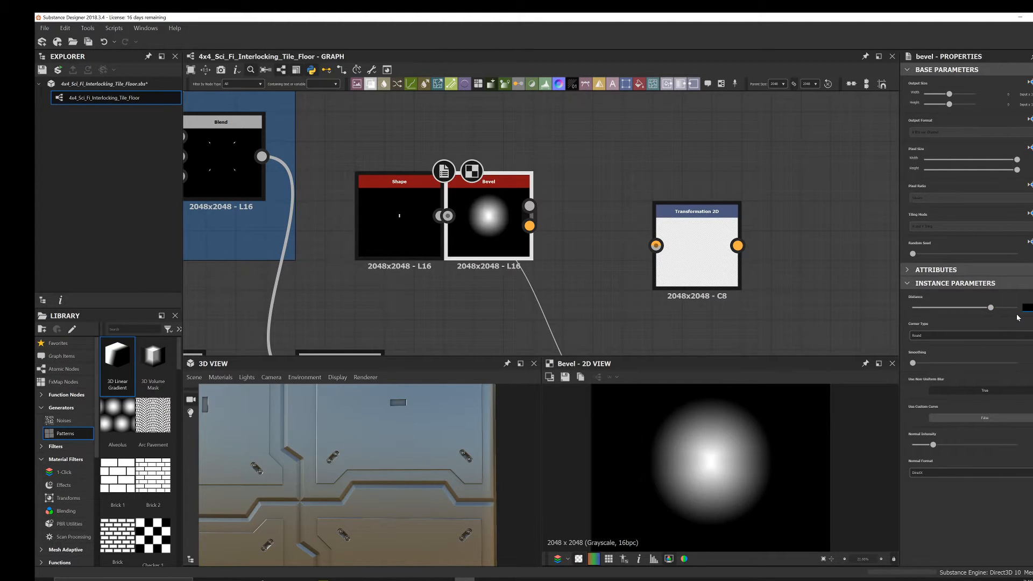
key(Return)
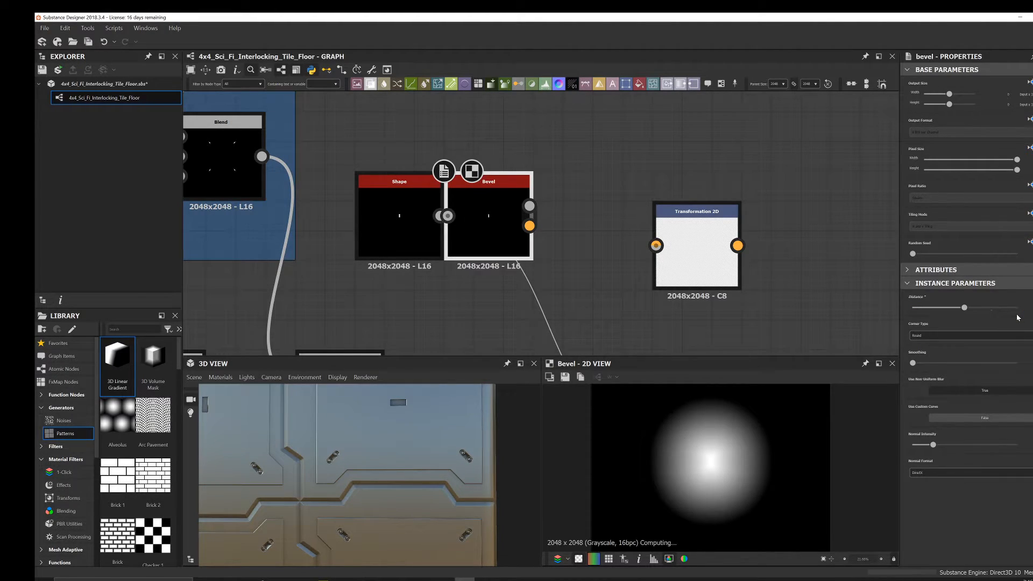
scroll(750, 472, up, 5)
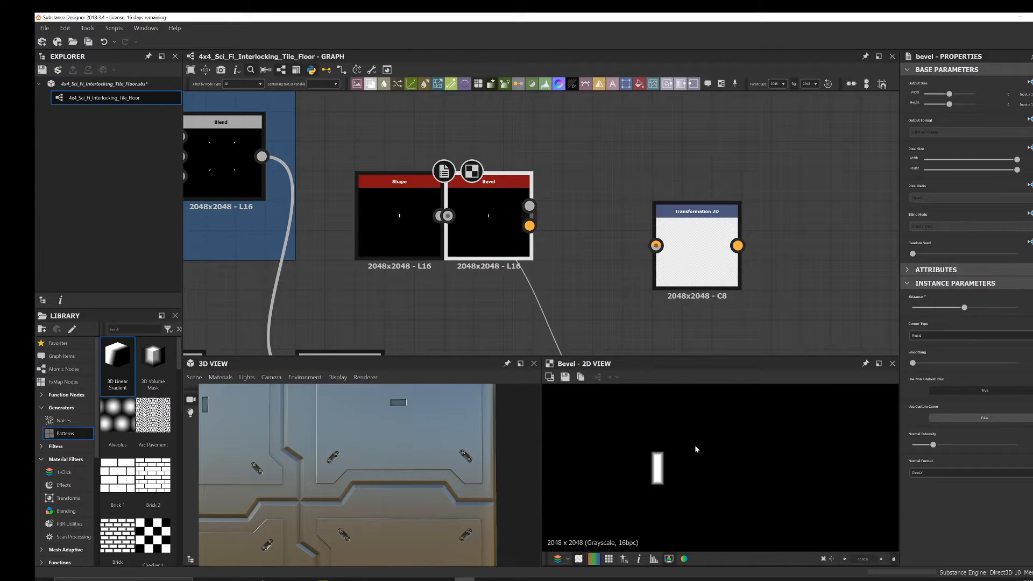
- Space out the Shape, Bevel and Transformation 2D nodes to leave a gap after the Bevel
drag(421, 208, 391, 179)
mouse_move(478, 217)
mouse_down()
mouse_move(489, 188)
mouse_move(480, 215)
mouse_up()
drag(710, 237, 882, 210)
- Add a Blend node after the Bevel, using the Bevel's height output as its background
scroll(621, 248, down, 1)
middle_drag(613, 234, 588, 236)
click(588, 236)
key(space)
text(b)
key(Return)
drag(576, 256, 576, 223)
- Duplicate the rectangular Shape node, place the copy above the original, and connect it to the new Blend's foreground
middle_drag(398, 198, 397, 211)
click(385, 210)
key(ctrl+c)
key(ctrl+v)
drag(528, 217, 422, 130)
middle_drag(439, 149, 436, 183)
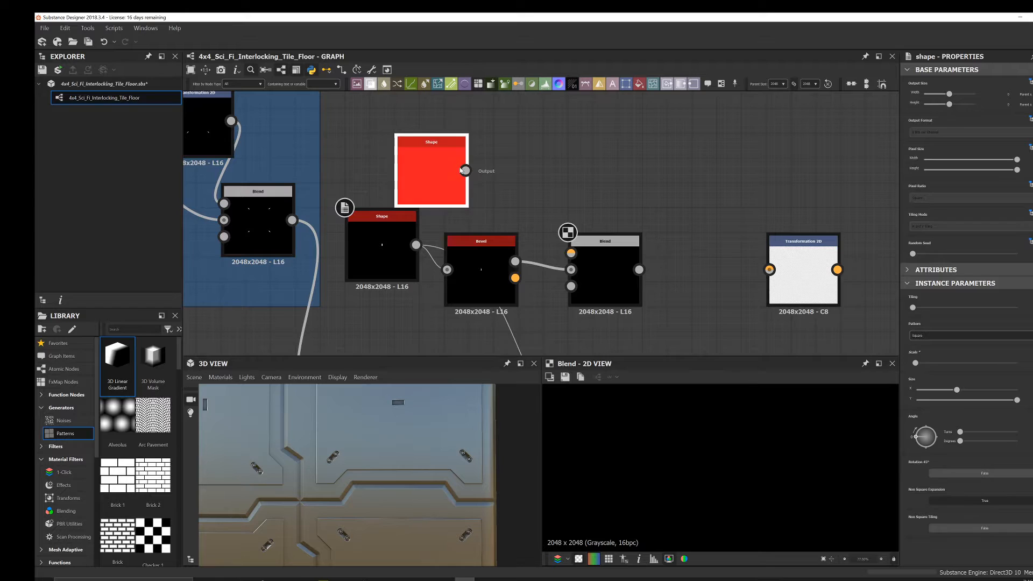
drag(584, 247, 571, 253)
drag(425, 162, 401, 162)
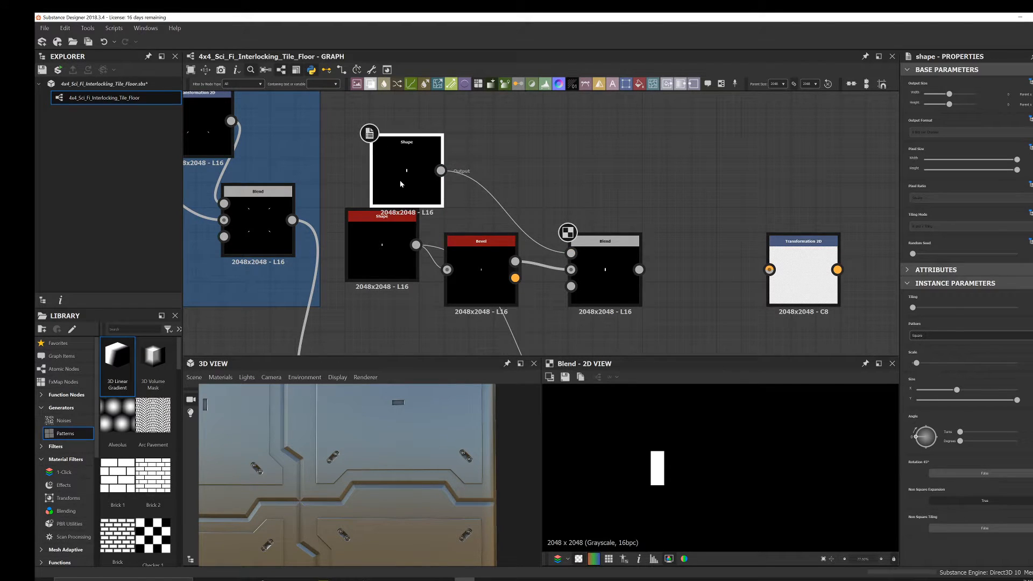
- Set the Blend's mode to Subtract and fine-tune the scale of the two Shapes to leave a thin rectangular frame
click(611, 274)
click(939, 324)
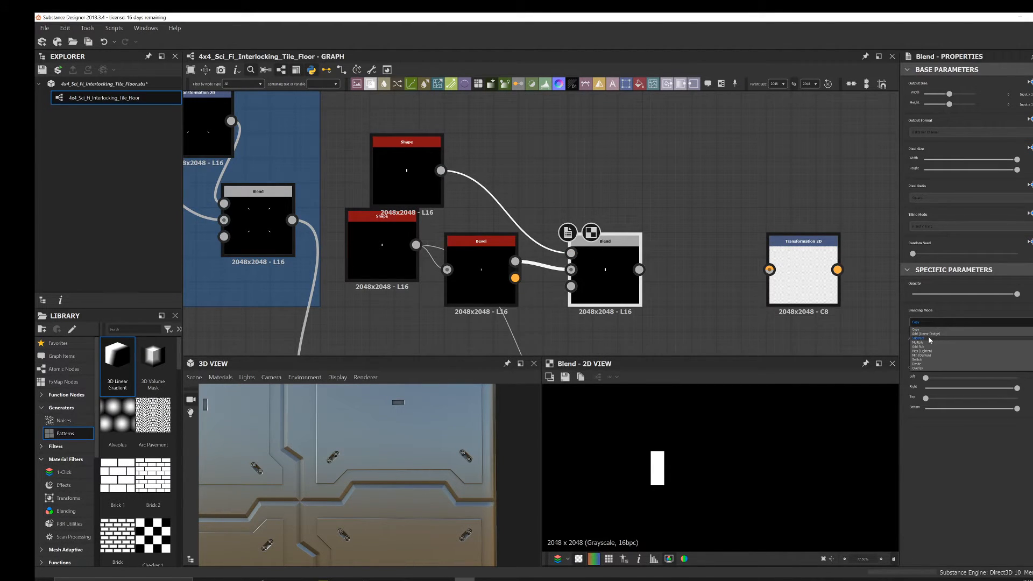
click(918, 338)
click(399, 190)
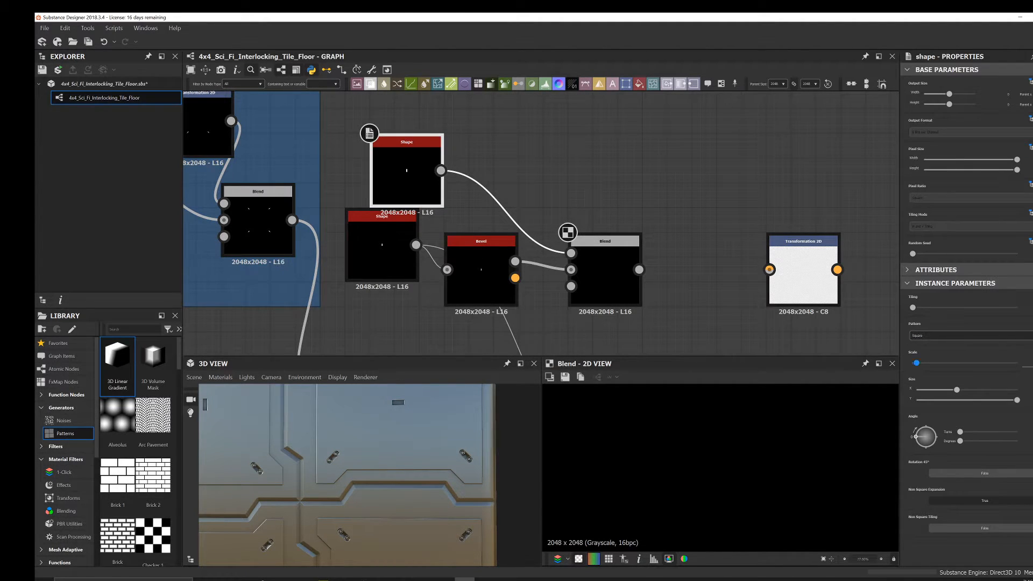
click(385, 253)
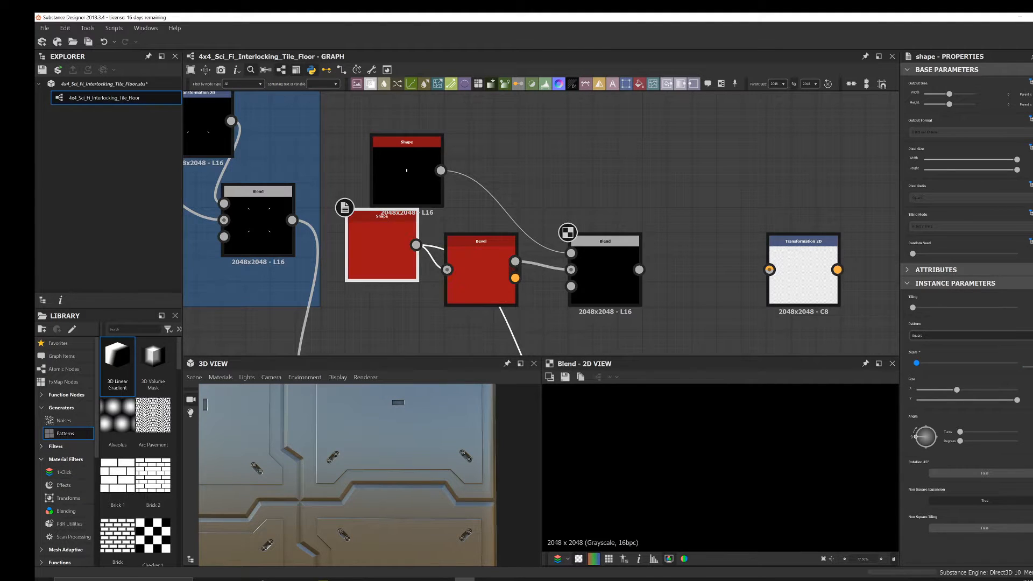
click(407, 178)
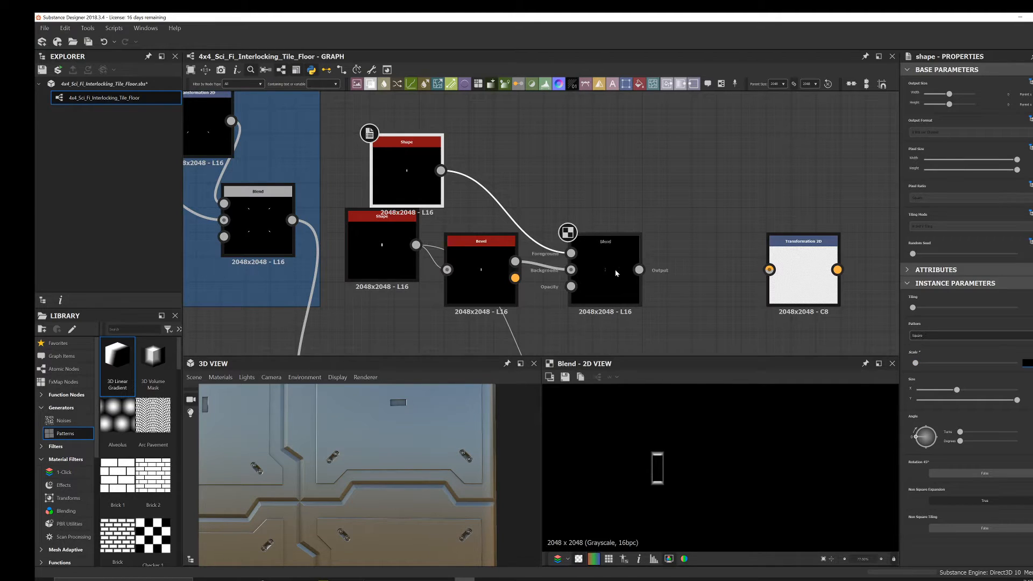
- Align the copied Shape above the original, level the Blend with the Transformation 2D node, and widen the gap between those two
middle_drag(706, 316, 622, 326)
drag(727, 262, 778, 235)
drag(327, 181, 302, 184)
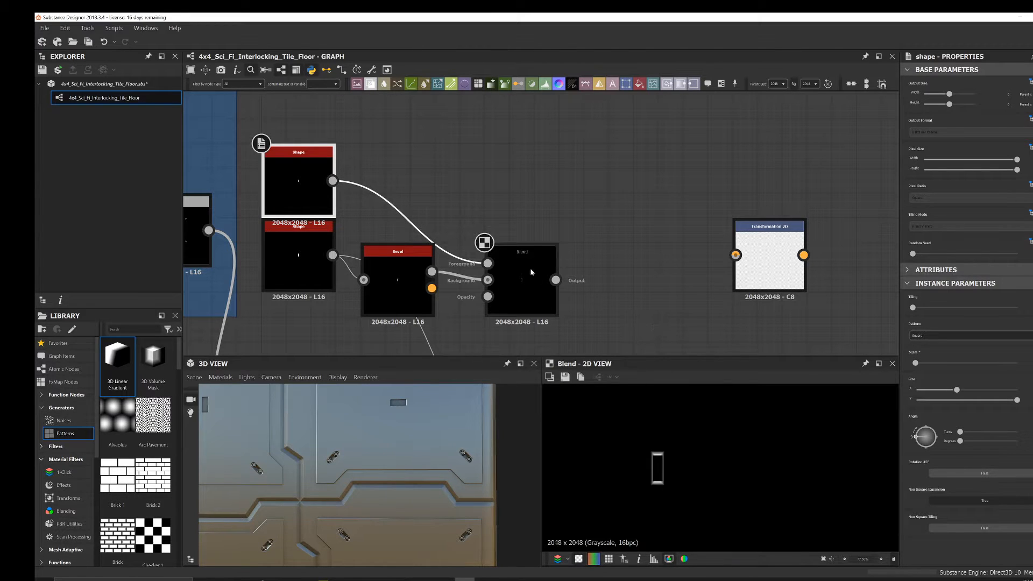
middle_drag(531, 276, 524, 269)
drag(524, 268, 524, 243)
- Duplicate the upper Shape, place the copy directly above it, and reduce the copy's scale slightly
middle_drag(351, 219, 362, 274)
key(ctrl+d)
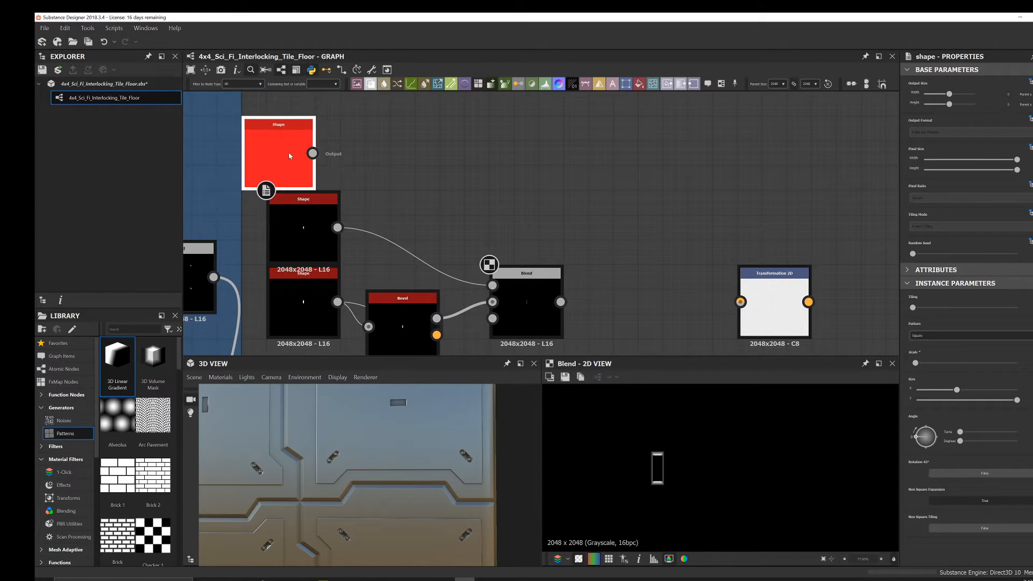
click(299, 154)
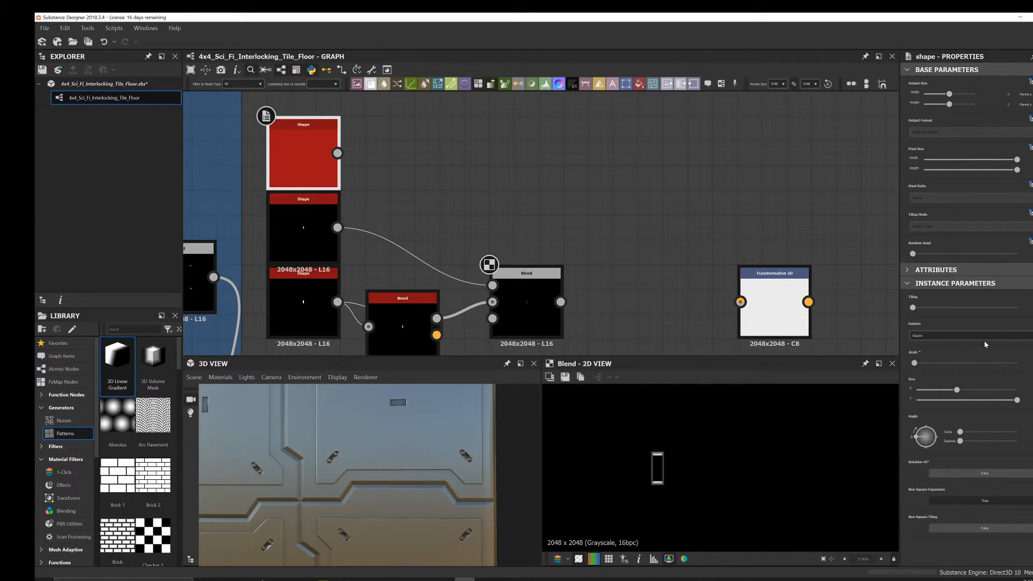
- Add an Add (Linear Dodge) Blend with the Subtract Blend as background and the new top Shape as foreground
key(space)
text(blend)
click(595, 242)
drag(555, 253, 654, 278)
drag(560, 302, 566, 253)
drag(337, 153, 591, 235)
click(939, 327)
click(927, 334)
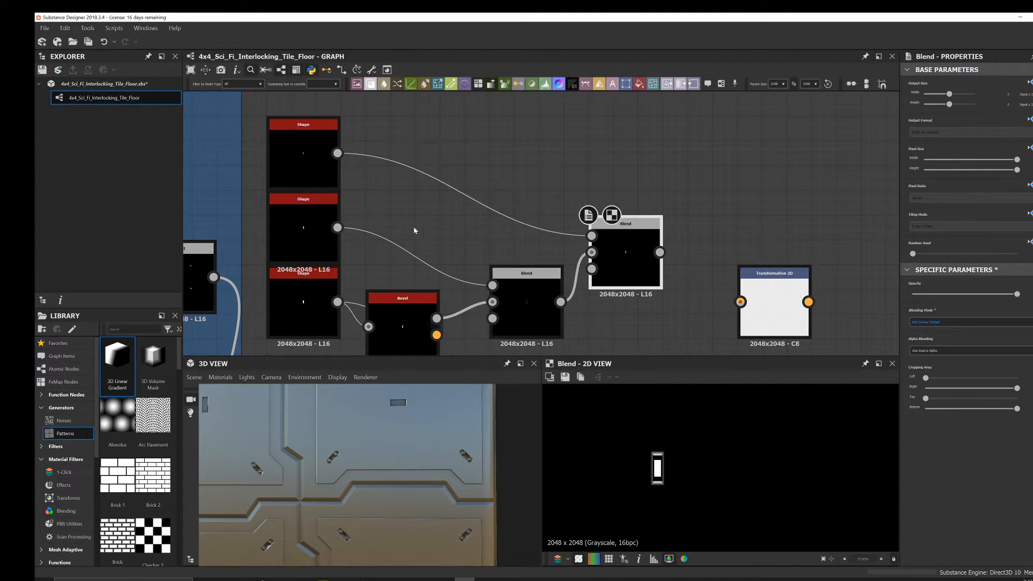
- Adjust the top Shape's scale and both size values so the inner rectangle nearly fills the frame
click(302, 150)
double_click(626, 259)
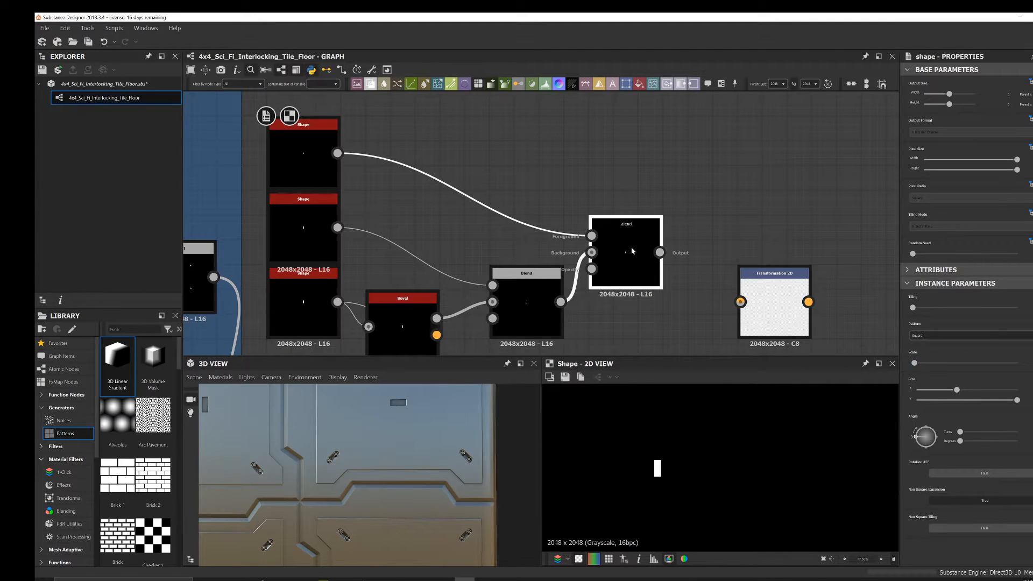
click(302, 156)
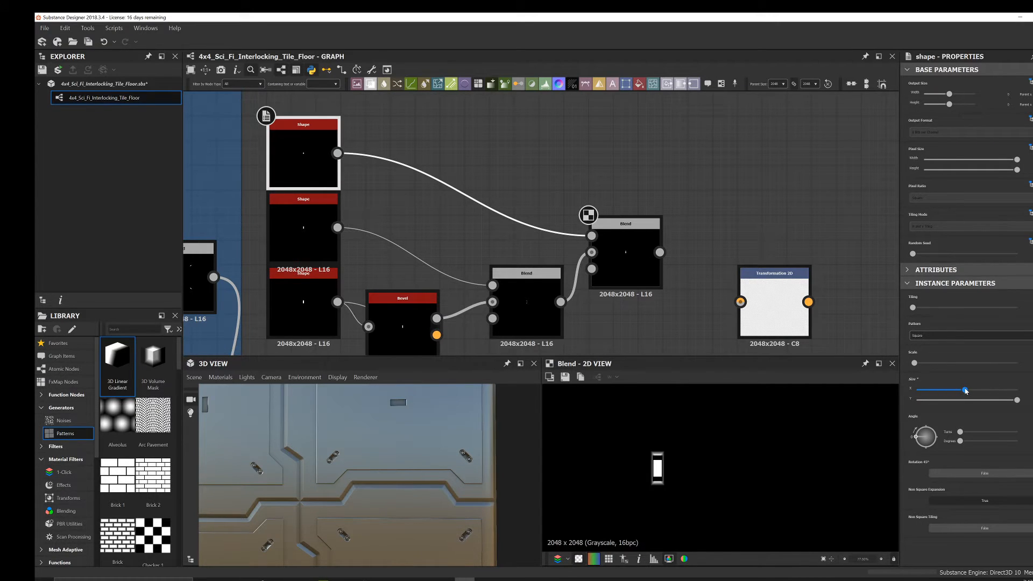
drag(915, 364, 920, 365)
drag(965, 392, 958, 391)
drag(1010, 404, 967, 409)
middle_drag(424, 225, 473, 300)
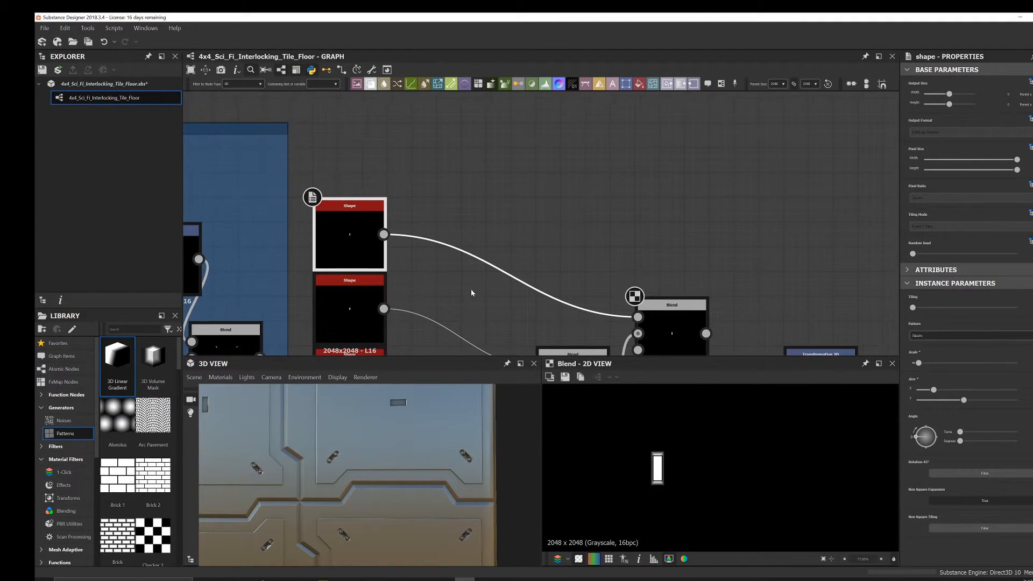
middle_drag(692, 301, 645, 218)
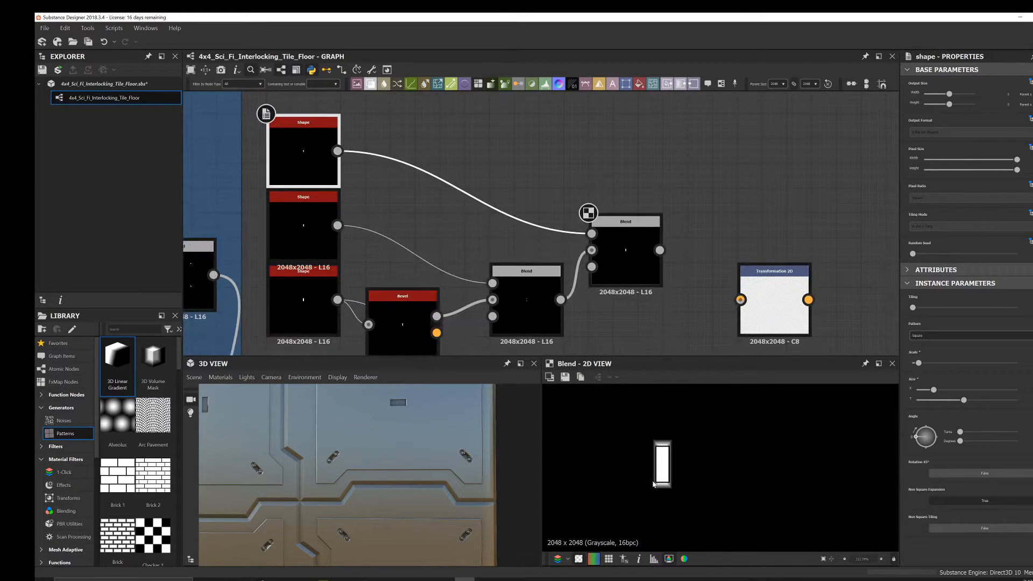
- Insert a Blend node between the top Shape and the Add (Linear Dodge) Blend, using the Shape as its background
middle_drag(561, 235, 656, 287)
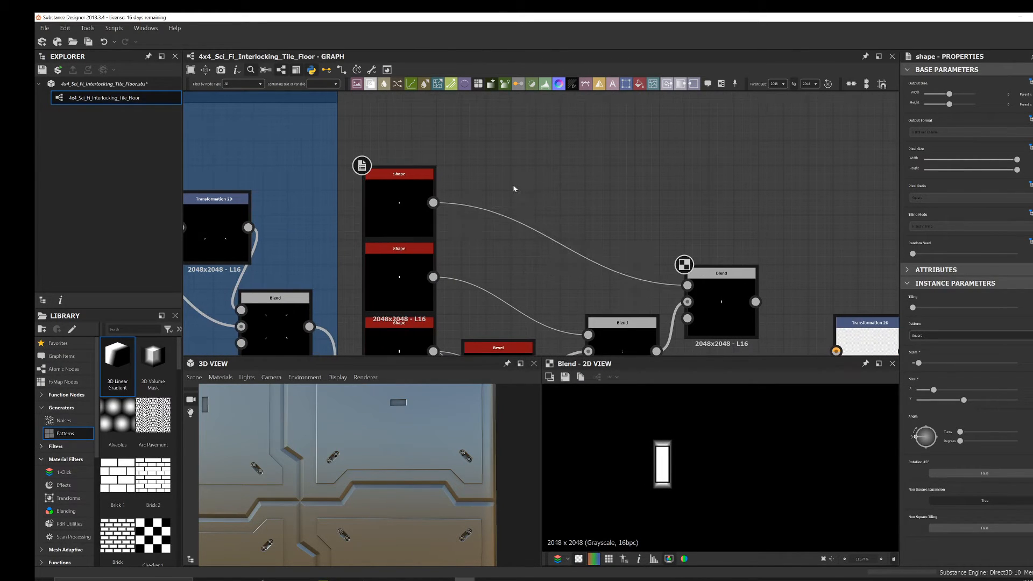
key(space)
text(b)
click(550, 211)
middle_drag(355, 197, 321, 219)
shift+drag(400, 224, 481, 210)
drag(400, 225, 504, 204)
- Add a Gradient Linear 1 node above the Shapes and connect it to the new Blend's foreground
middle_drag(383, 134, 407, 191)
key(space)
text(grad)
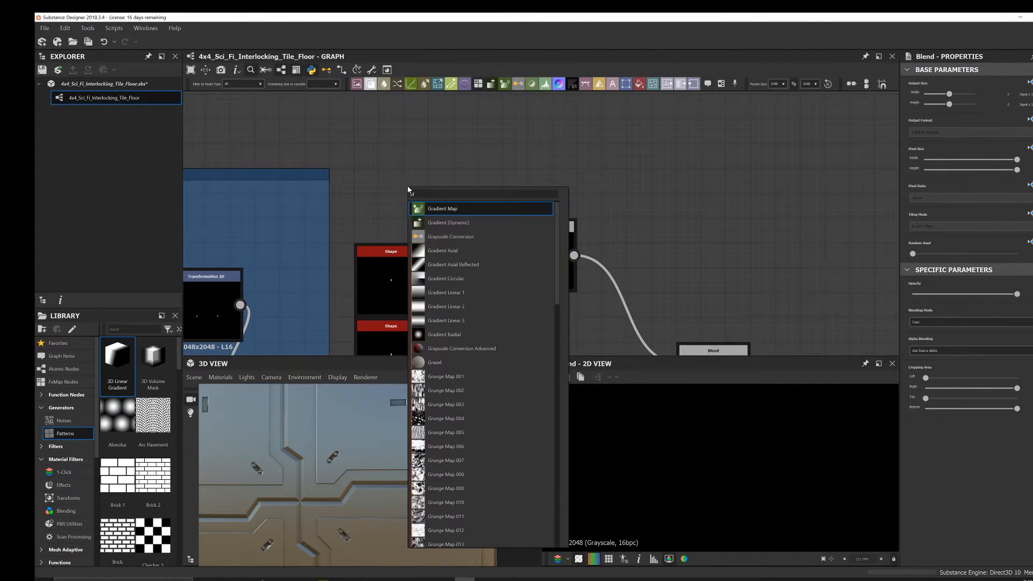
click(445, 277)
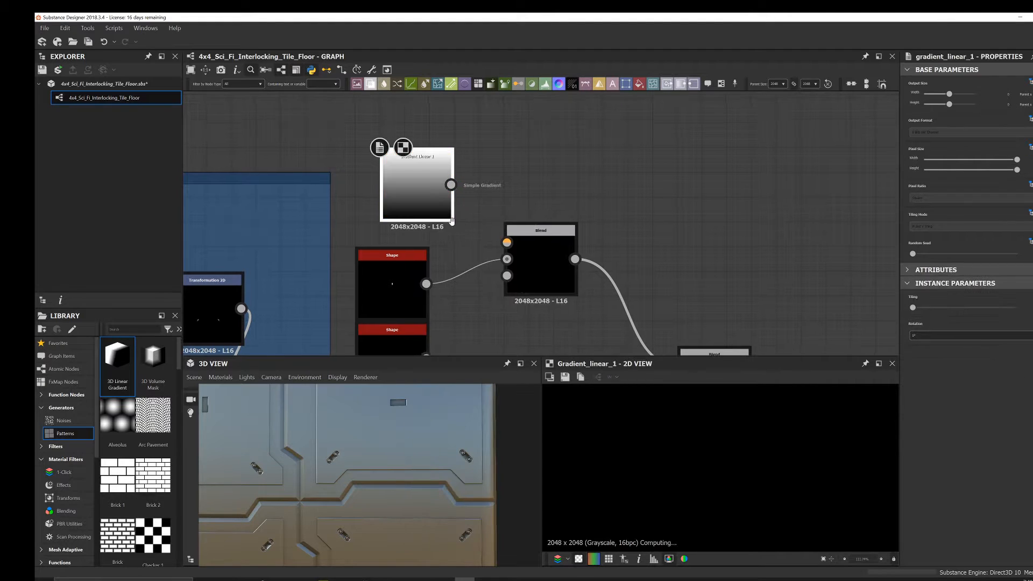
middle_drag(423, 200, 434, 230)
drag(433, 230, 516, 268)
- Set the gradient's Blend to Multiply and preview the combined Add (Linear Dodge) Blend
middle_drag(787, 323, 781, 271)
click(927, 323)
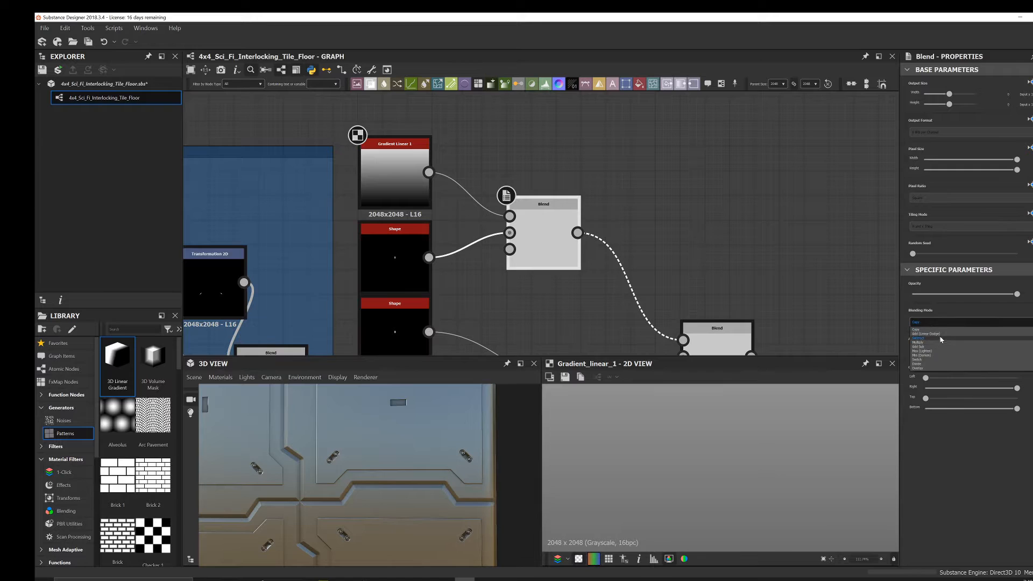
click(934, 343)
middle_drag(648, 253, 649, 251)
double_click(725, 306)
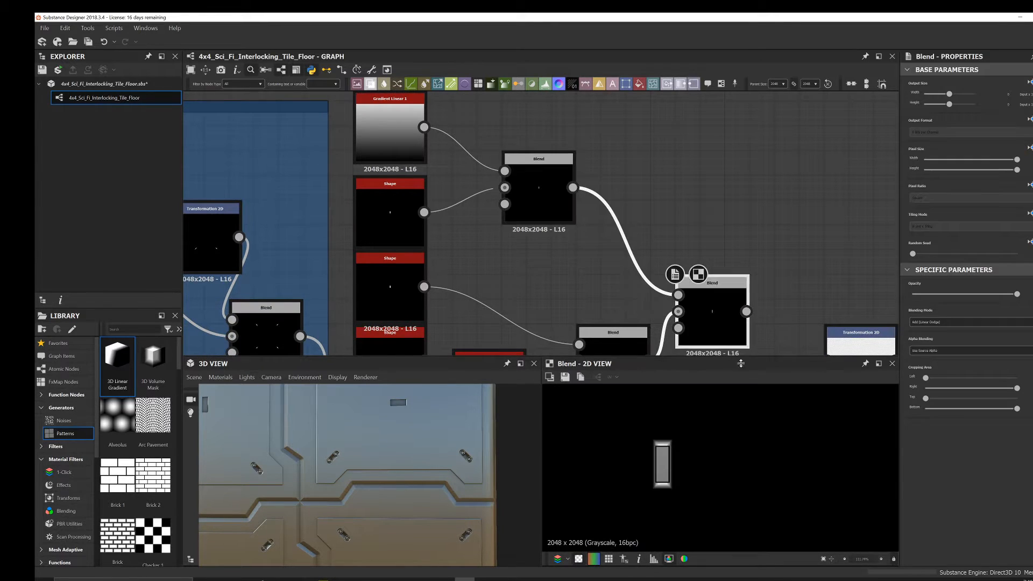
- Move the Multiply Blend away from the gradient and insert a Histogram Range node between them
click(393, 126)
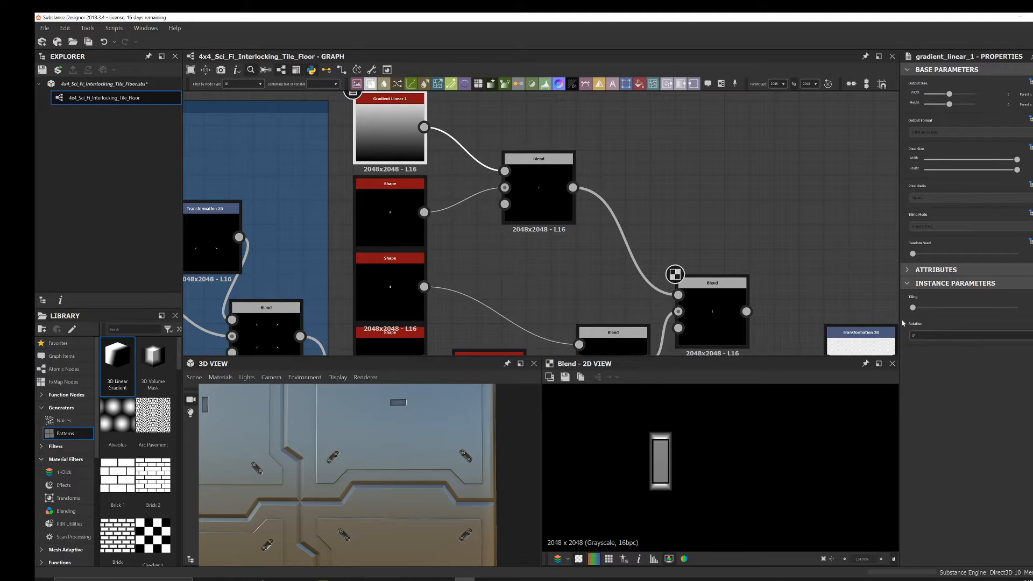
middle_drag(607, 271, 571, 272)
drag(505, 162, 571, 161)
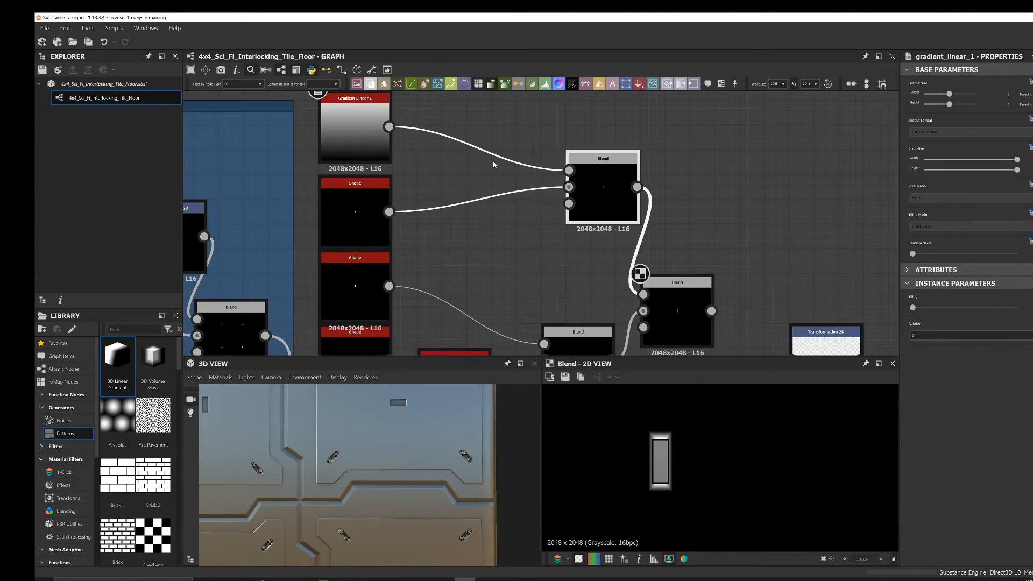
key(space)
text(hi)
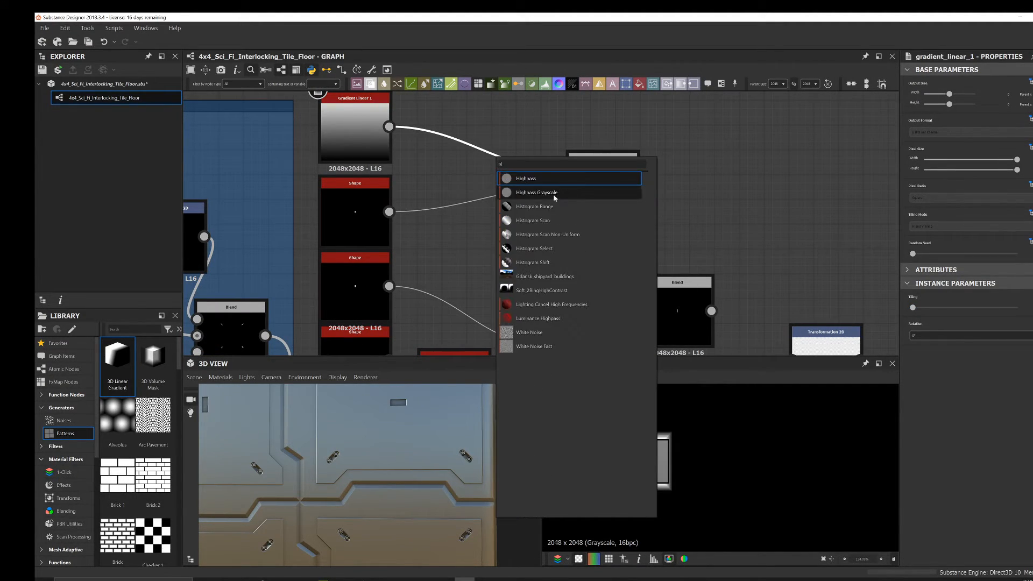
click(549, 208)
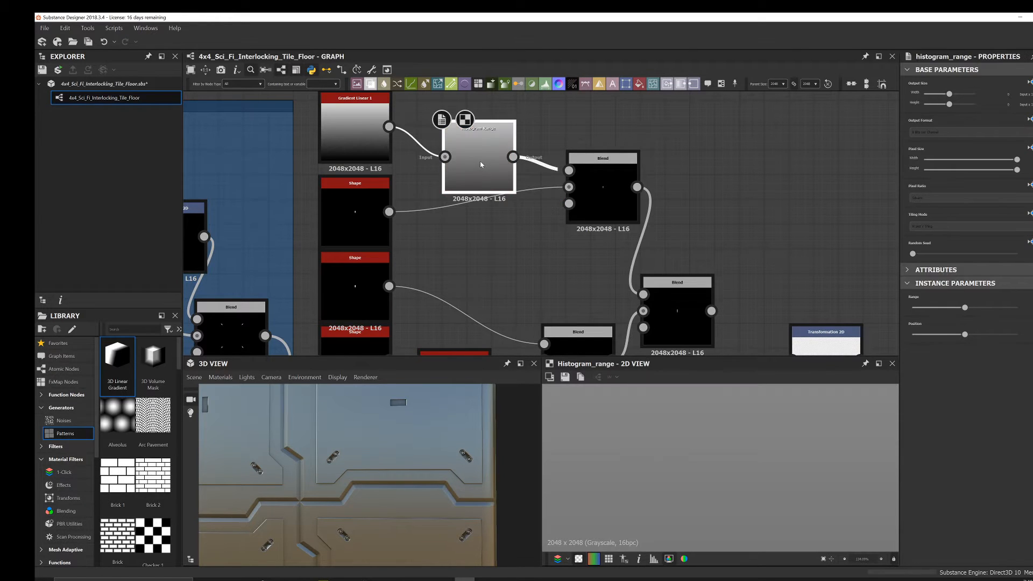
drag(480, 160, 457, 137)
- Raise the Histogram Range's range to maximum, lower its position slightly, and preview the Multiply Blend, moving it closer
drag(965, 306, 1016, 307)
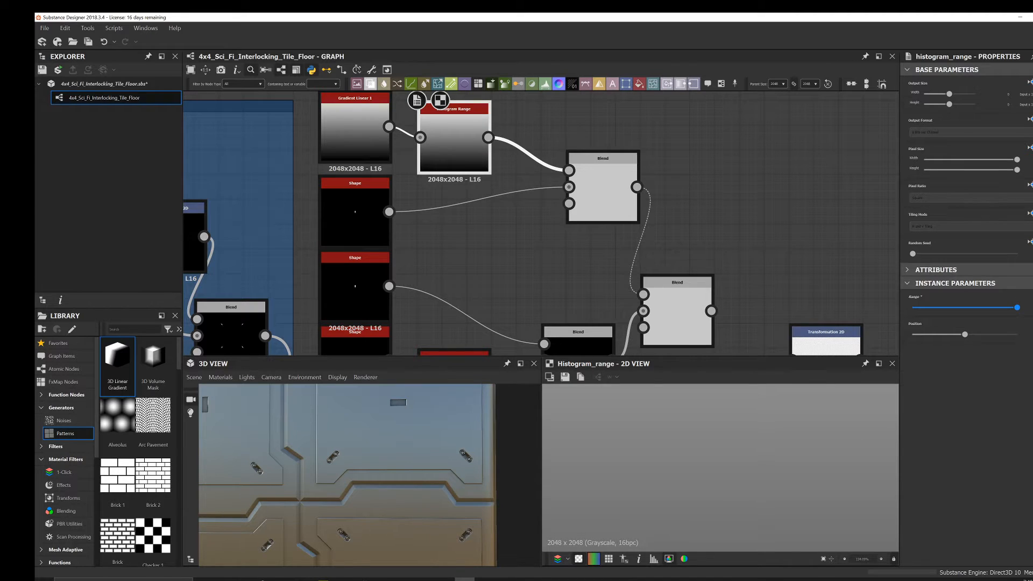
drag(969, 335, 951, 334)
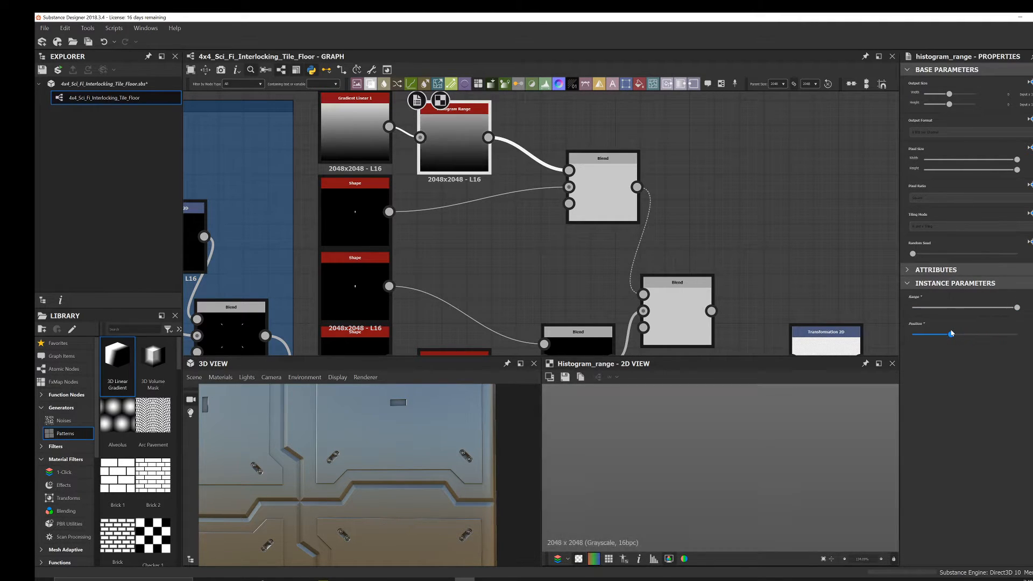
click(608, 206)
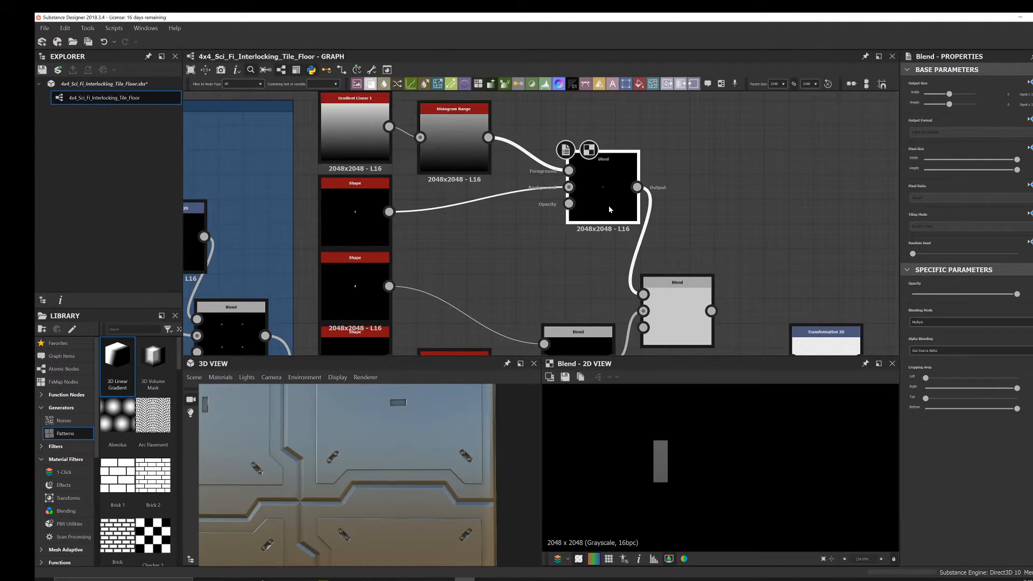
drag(609, 206, 599, 210)
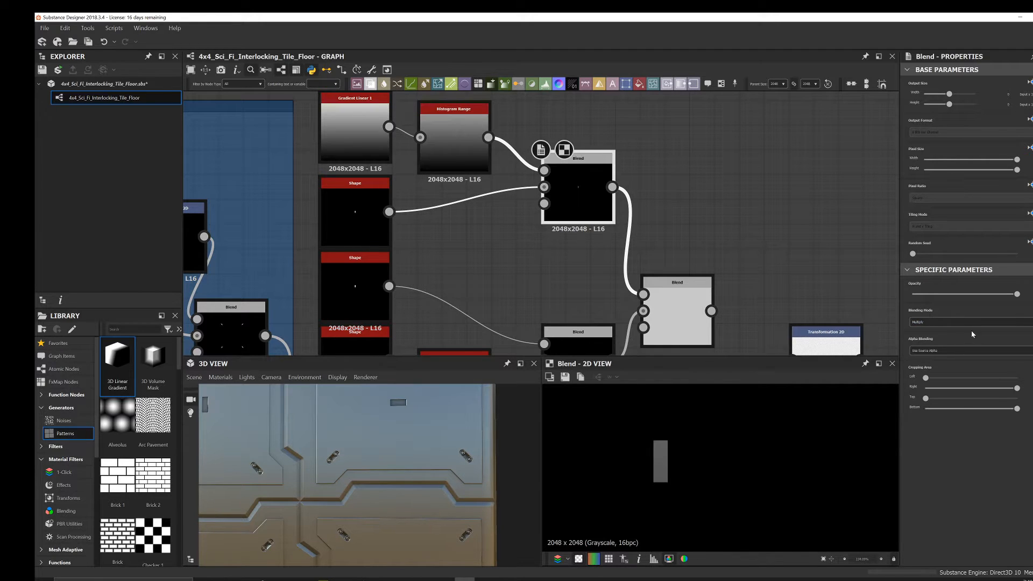
- Lower the Histogram Range's position further to darken the inner rectangle and preview the combined Add (Linear Dodge) Blend
click(454, 141)
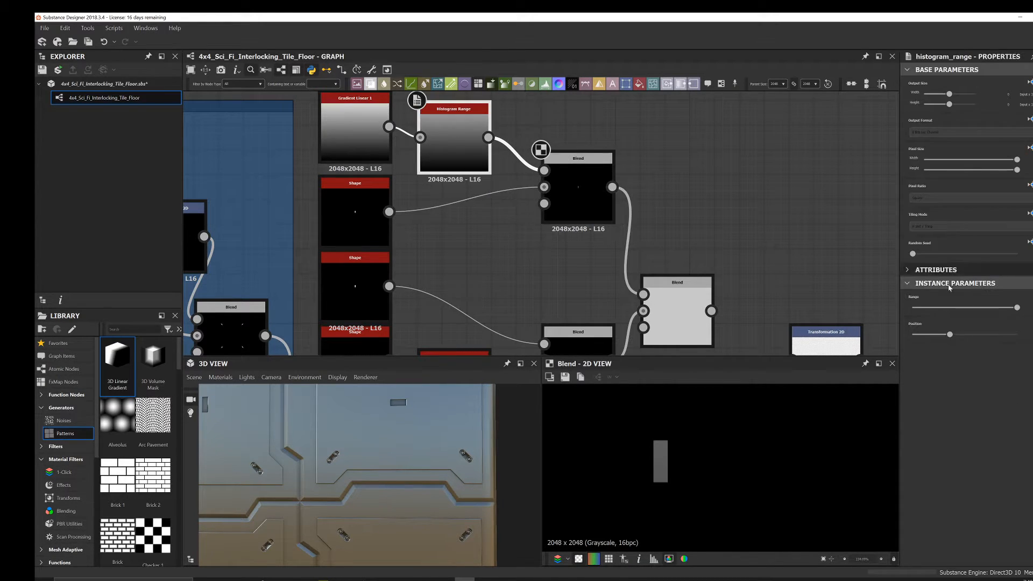
mouse_move(1012, 306)
mouse_down()
mouse_move(931, 309)
mouse_move(1018, 309)
mouse_up()
mouse_move(947, 333)
mouse_down()
mouse_move(931, 334)
mouse_move(998, 334)
mouse_move(947, 335)
mouse_up()
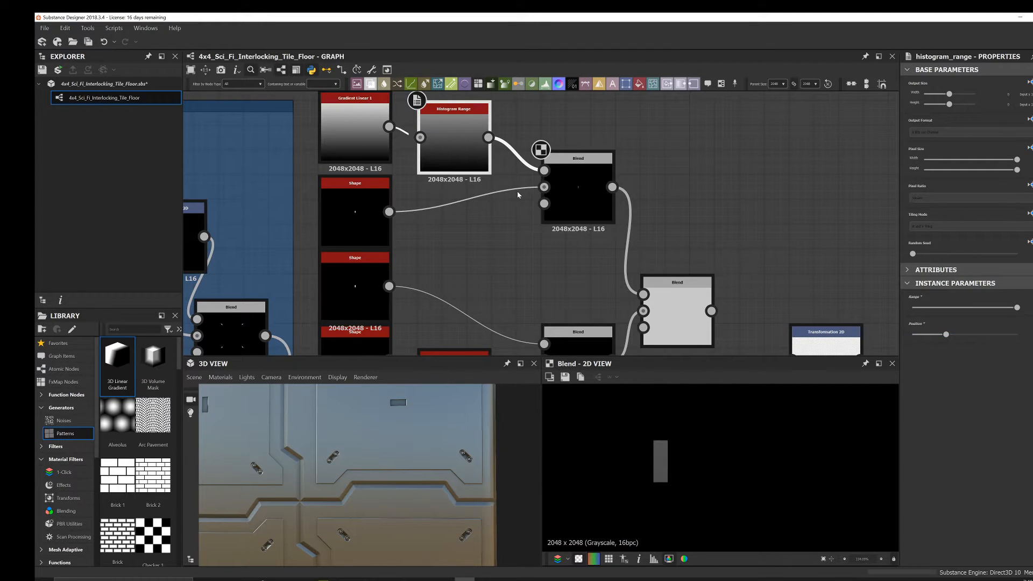
drag(933, 335, 918, 335)
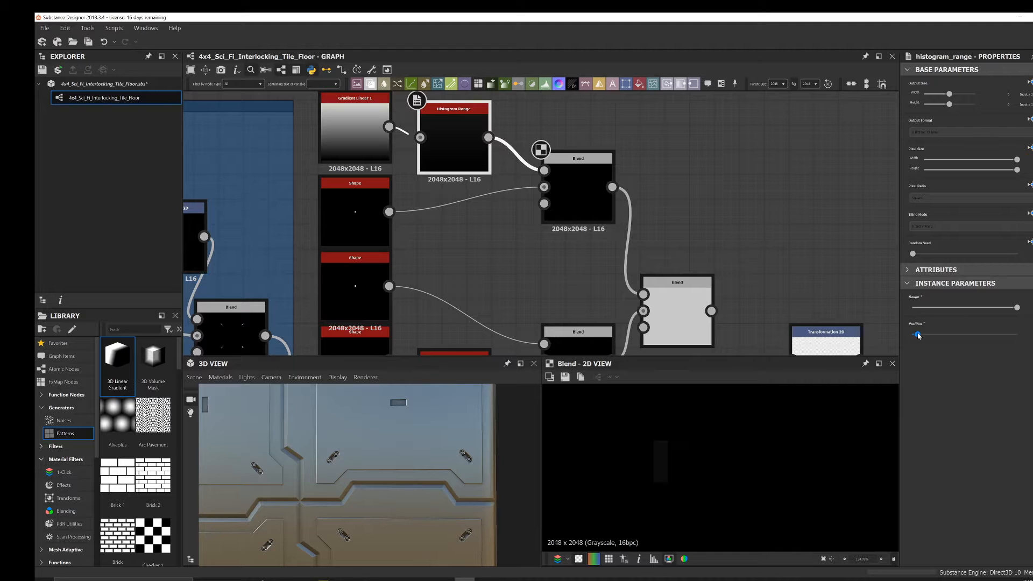
drag(923, 334, 945, 329)
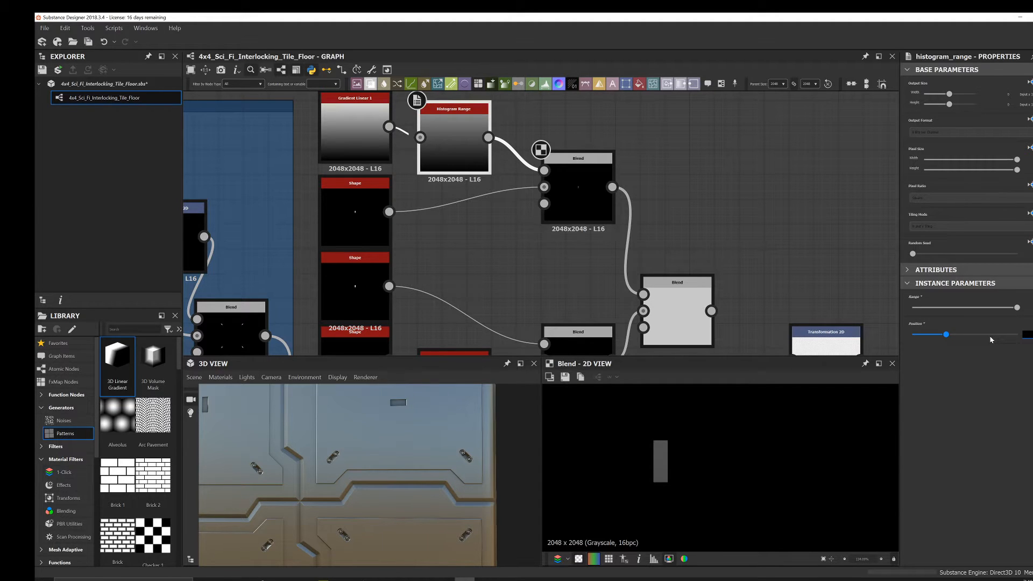
key(Return)
middle_drag(482, 205, 432, 190)
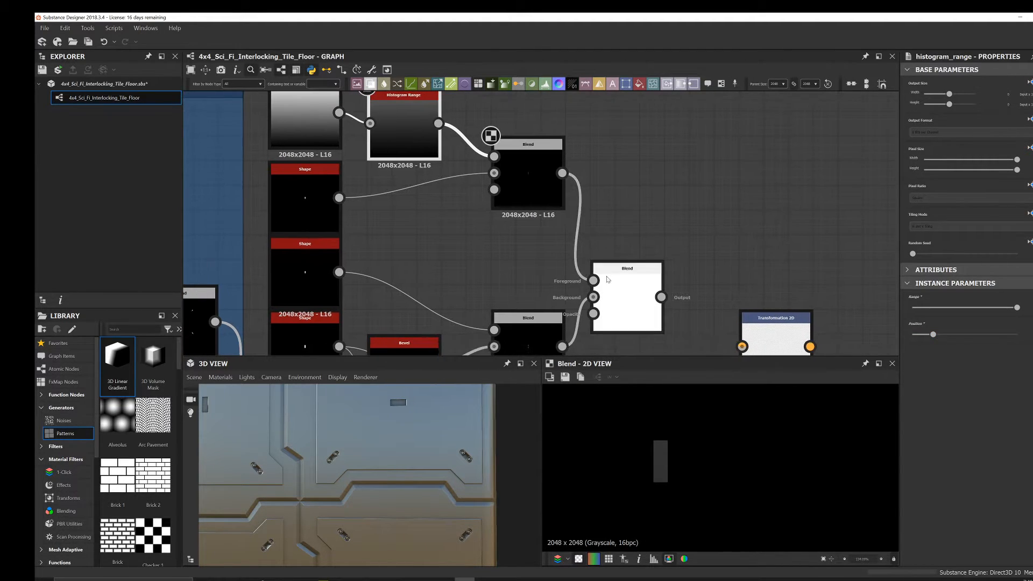
double_click(636, 278)
middle_drag(564, 215, 494, 246)
middle_drag(451, 218, 518, 198)
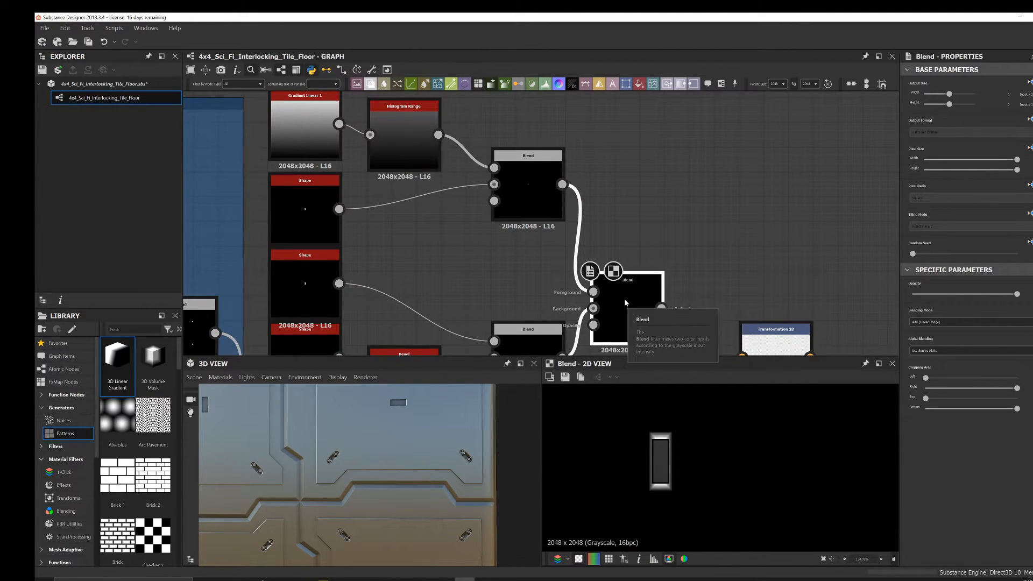
middle_drag(608, 301, 586, 288)
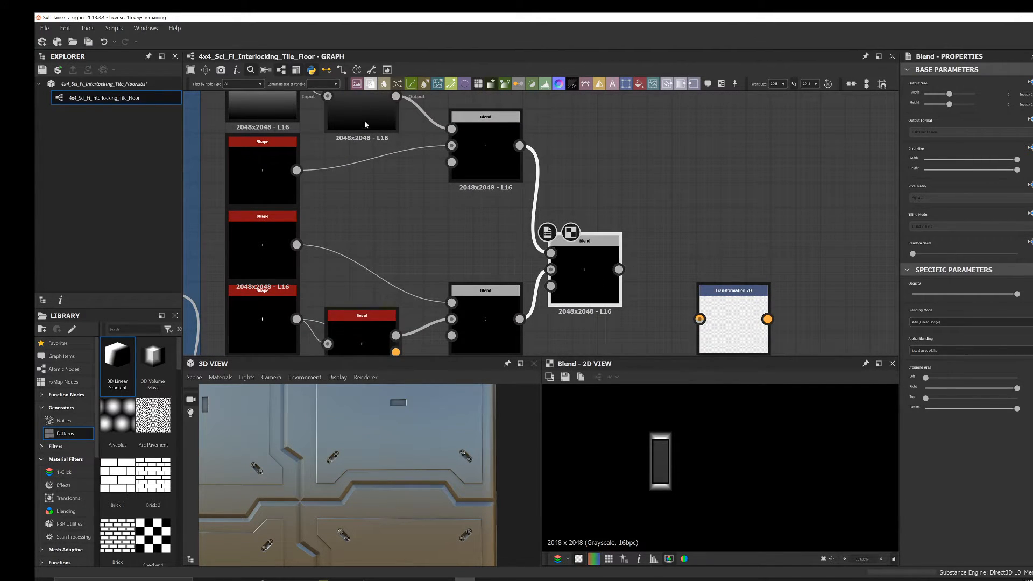
- Space out the Multiply Blend, preview it, and raise the linear gradient's tiling to its maximum
middle_drag(281, 93, 331, 167)
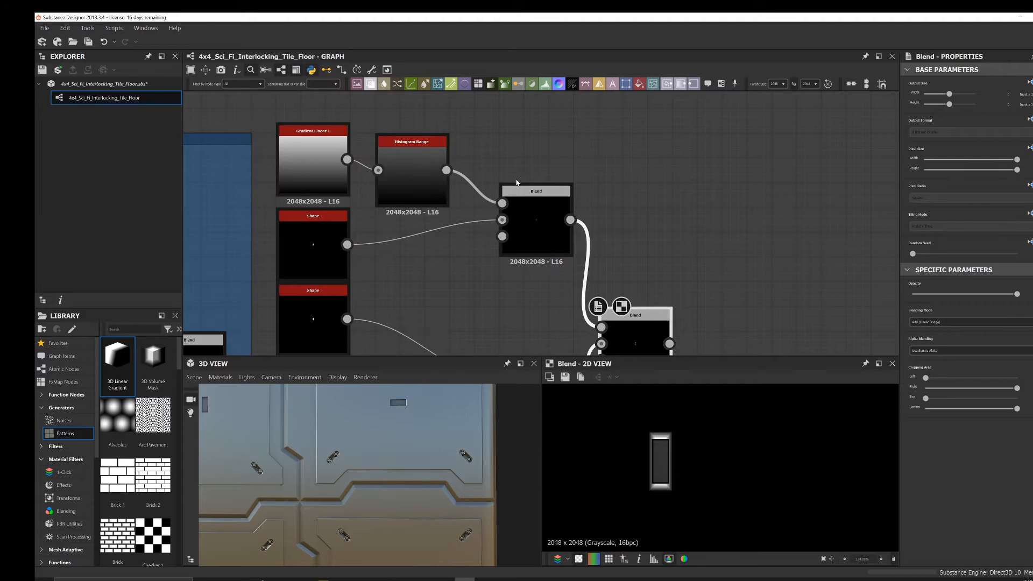
drag(543, 200, 560, 200)
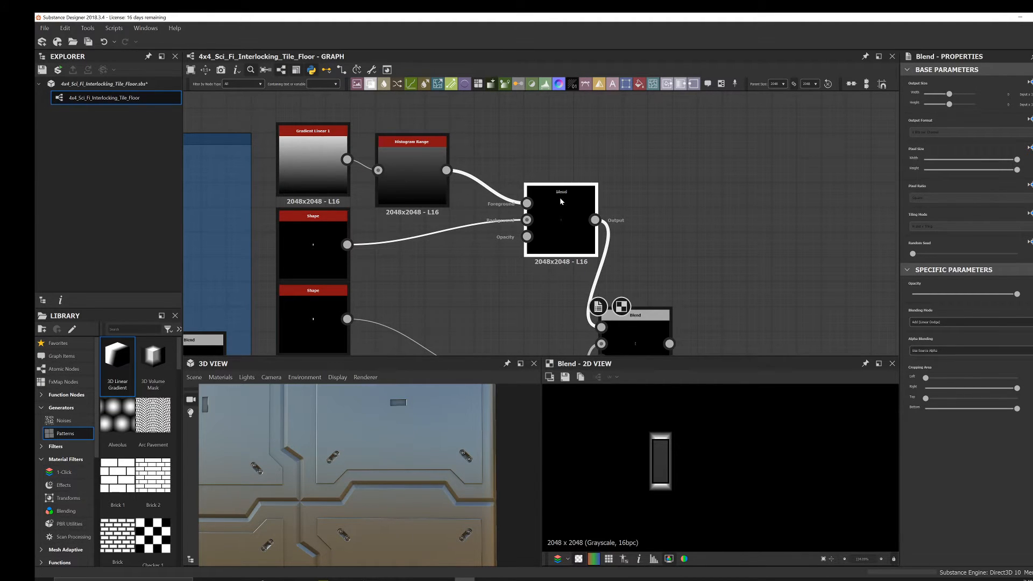
click(312, 162)
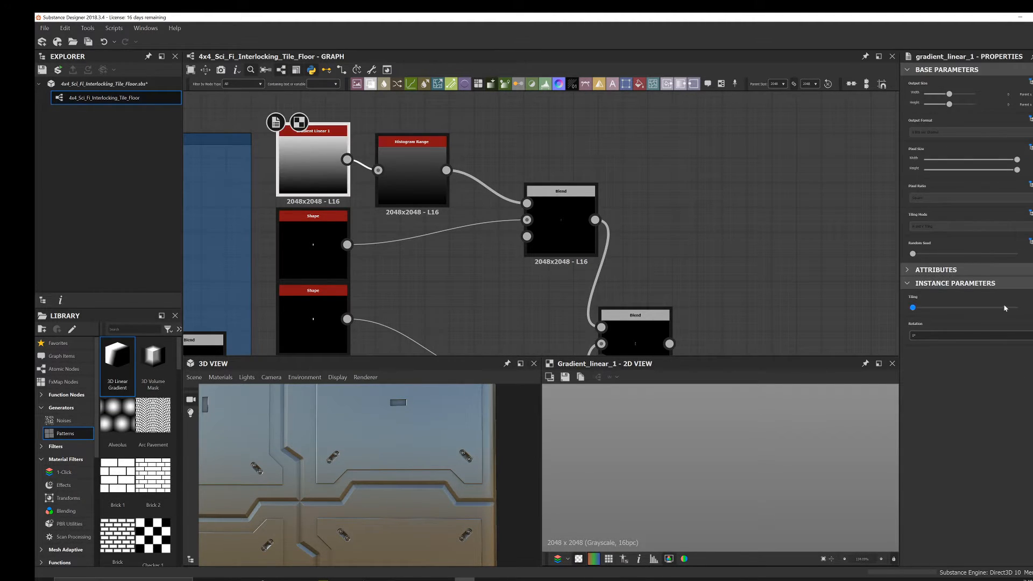
middle_drag(659, 282, 638, 237)
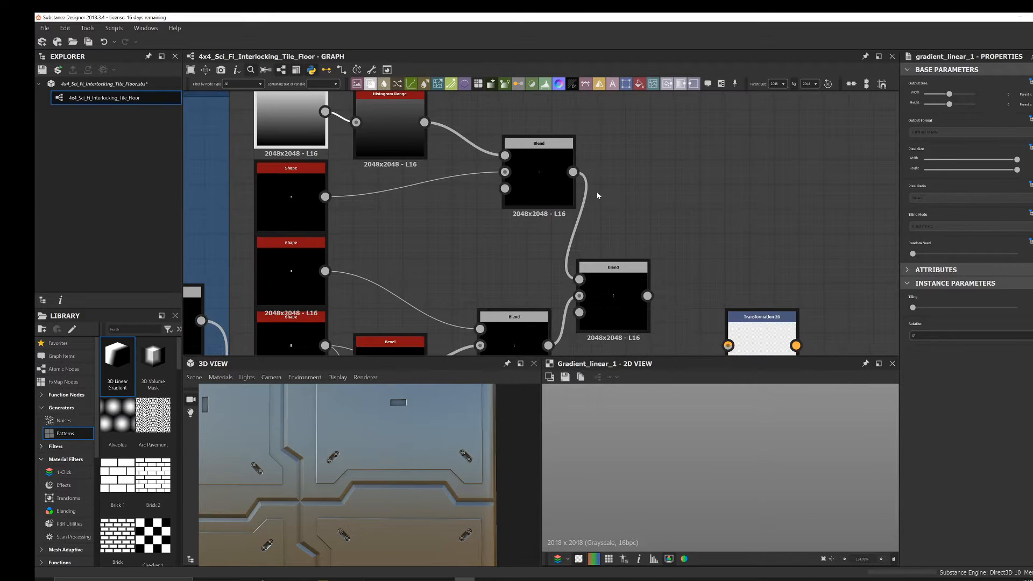
click(553, 195)
click(304, 127)
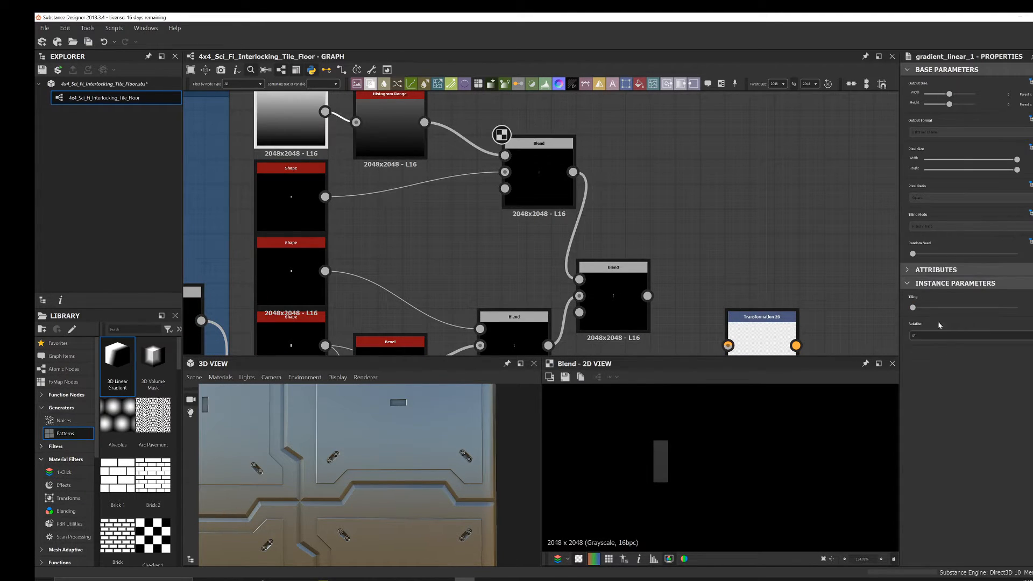
drag(912, 308, 1027, 316)
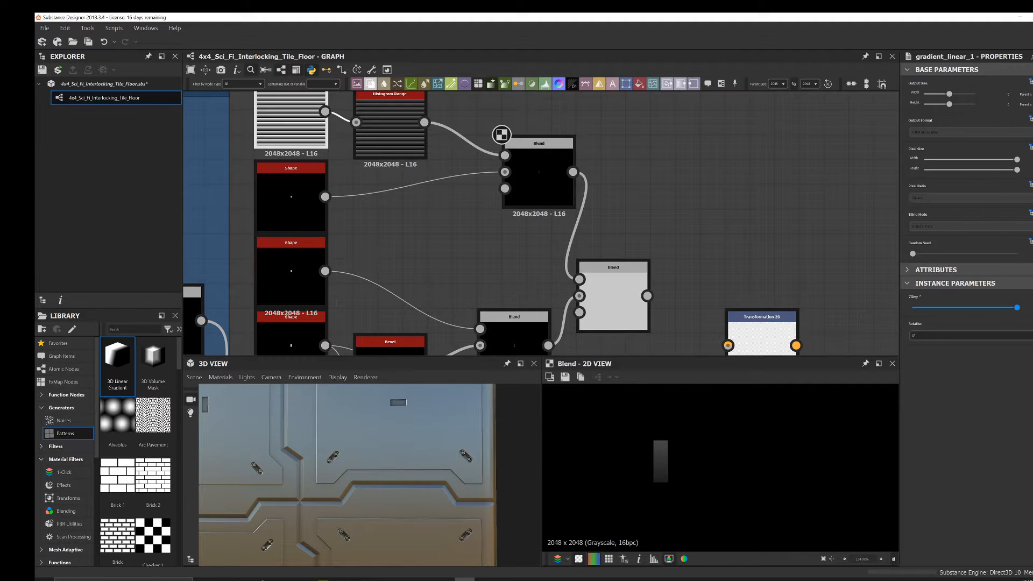
- Raise the Histogram Range's position slightly and preview the combined Add (Linear Dodge) Blend
click(404, 133)
drag(937, 336, 948, 335)
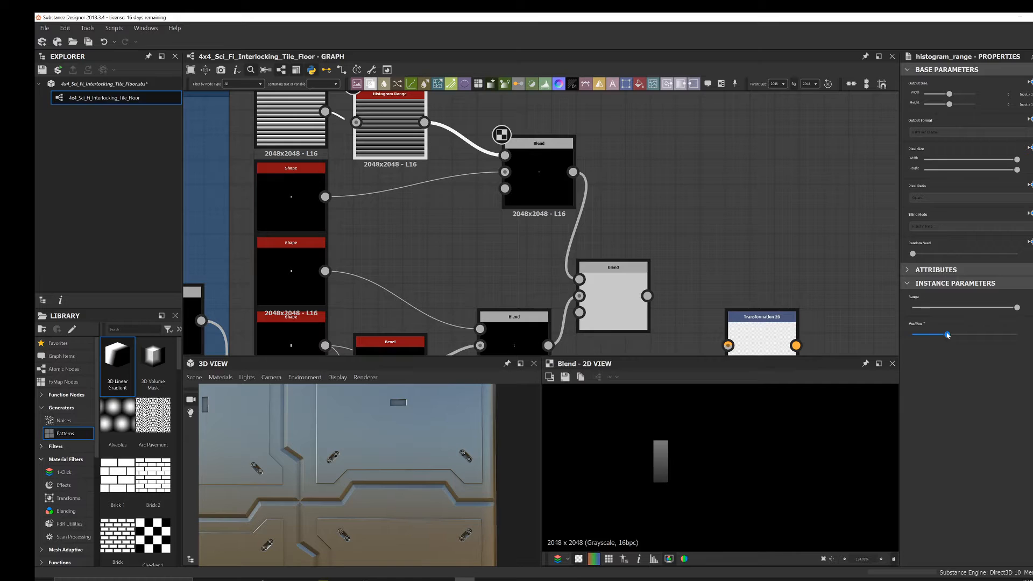
click(538, 177)
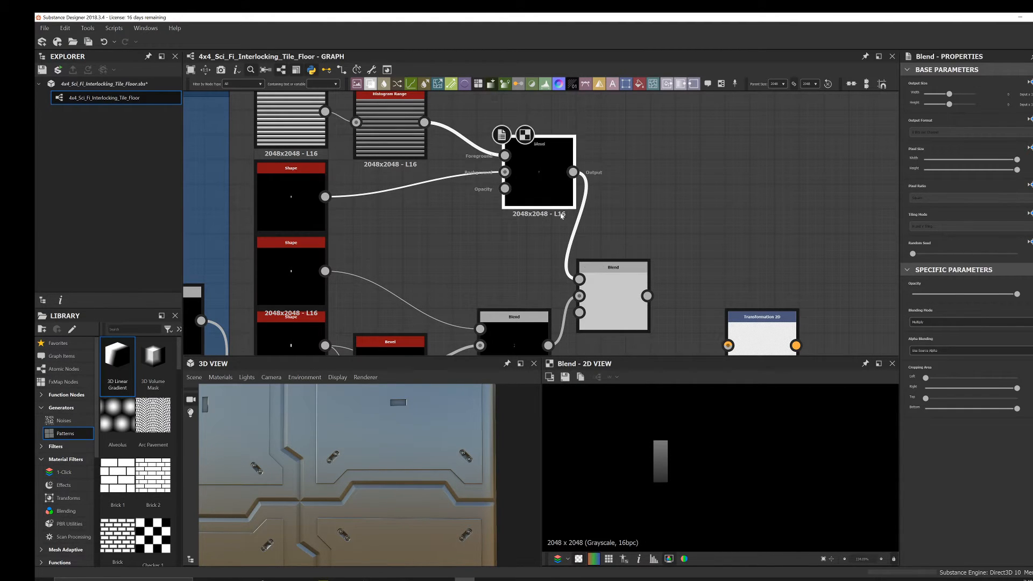
click(616, 285)
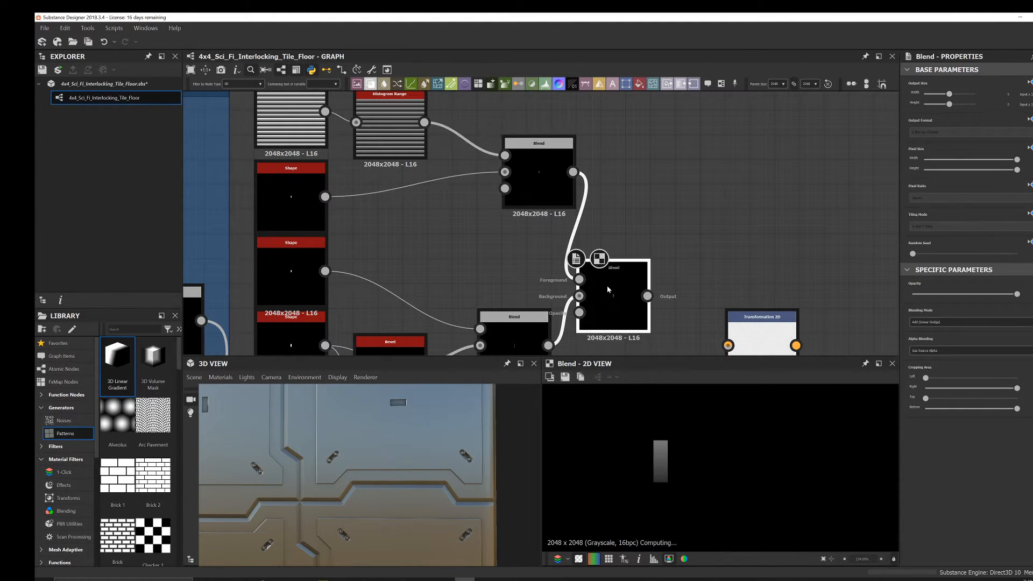
- Move the unconnected Transformation 2D node farther away and add a new Blend node beside the combined Blend
middle_drag(612, 271, 447, 216)
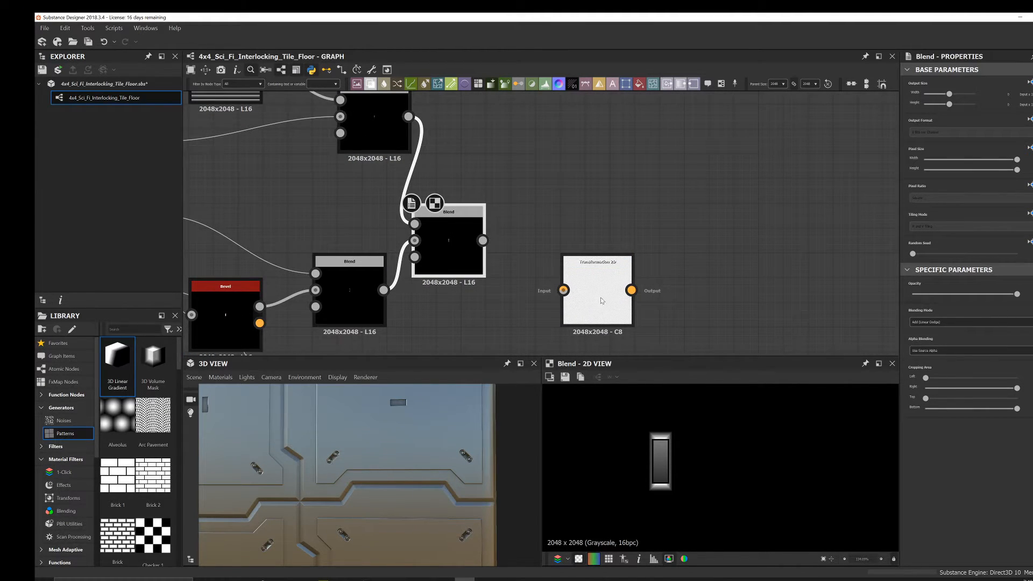
drag(595, 286, 719, 262)
scroll(476, 249, down, 1)
middle_drag(515, 228, 495, 237)
click(496, 238)
key(space)
click(526, 254)
- Connect the combined Blend's output to the new Blend's background and preview the combined Blend
scroll(443, 251, down, 2)
middle_drag(397, 267, 476, 226)
scroll(501, 233, up, 3)
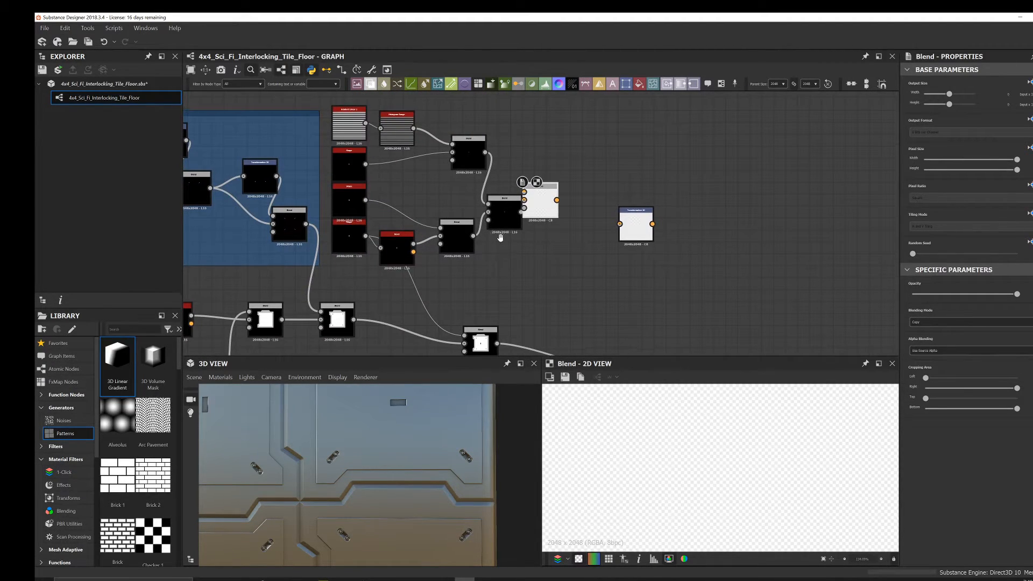
scroll(570, 183, up, 2)
drag(489, 236, 526, 219)
double_click(443, 234)
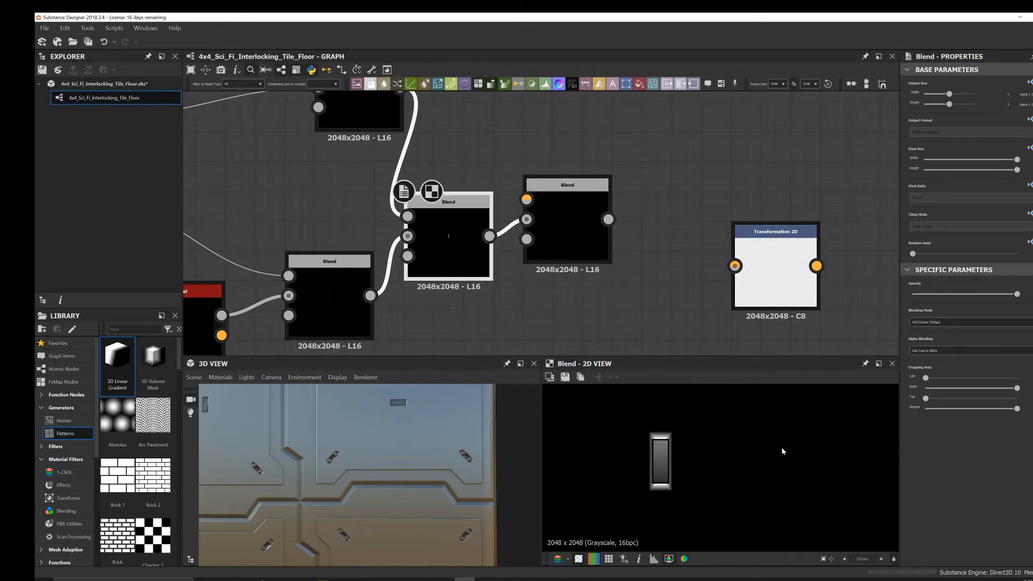
- Duplicate the inner rectangle's Shape node and connect the copy to the new Blend's foreground
scroll(582, 230, down, 2)
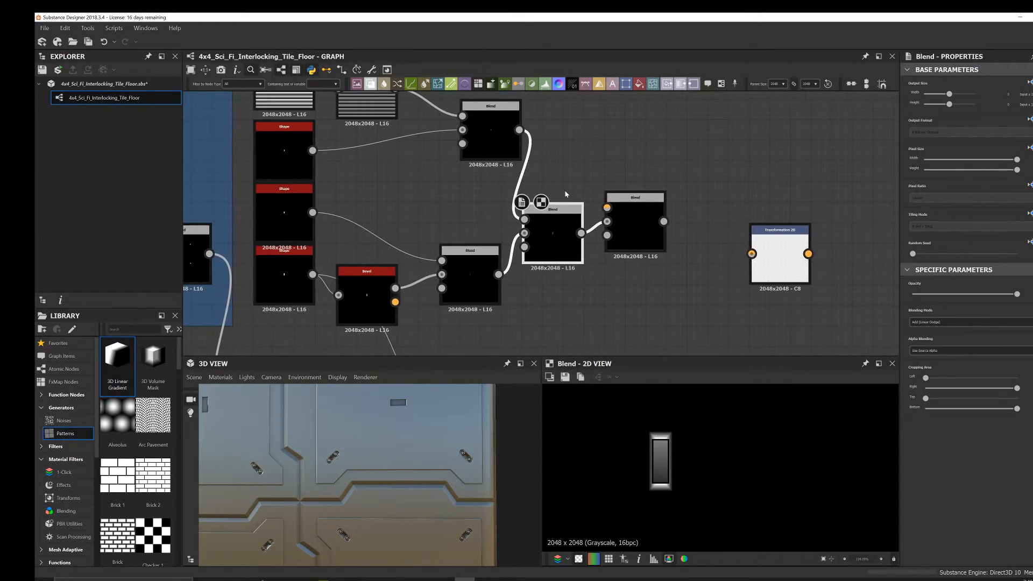
middle_drag(374, 196, 337, 219)
click(259, 170)
key(ctrl+c)
key(ctrl+v)
drag(526, 209, 570, 229)
- Set the new Blend's blending mode to Subtract
click(580, 228)
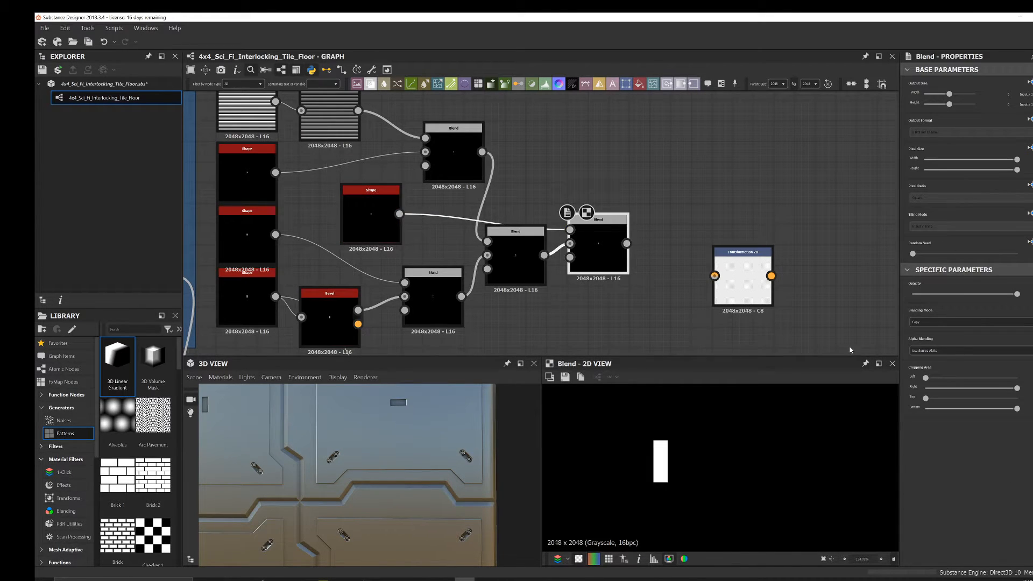
click(935, 323)
click(931, 339)
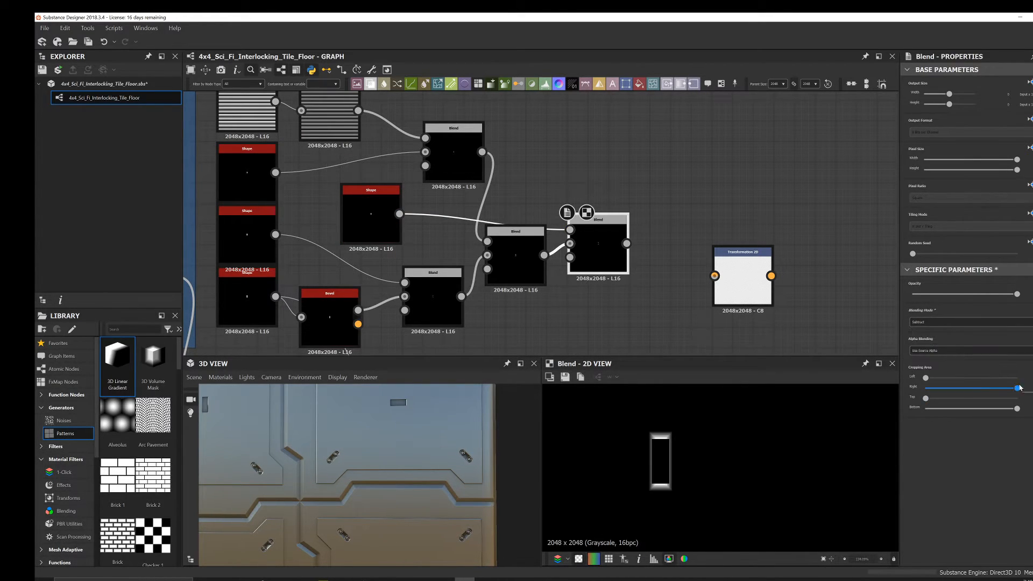
- Reduce the duplicated Shape's X and Y size to a small central slot, checking it in the Subtract Blend
click(378, 215)
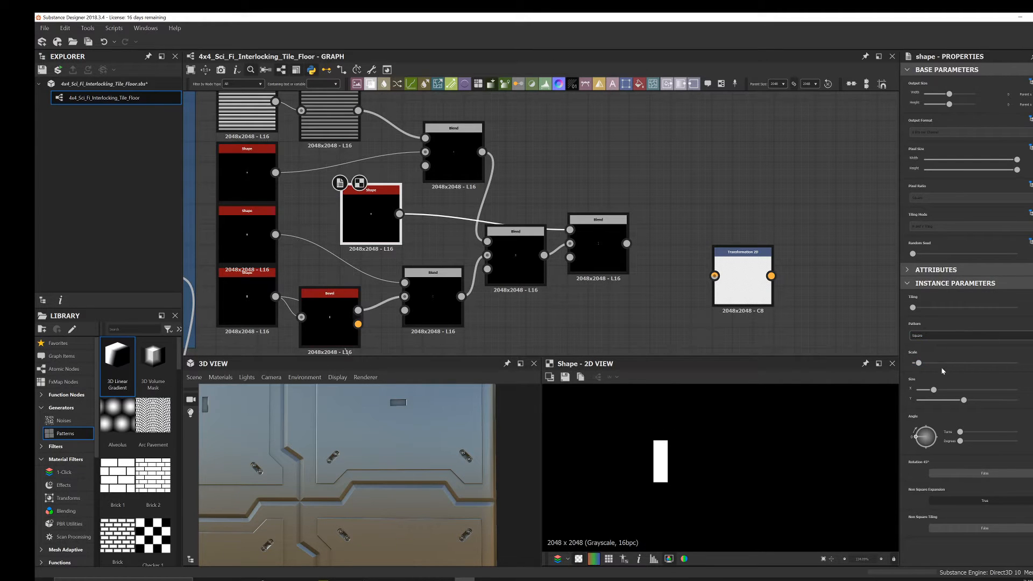
mouse_move(935, 389)
mouse_down()
mouse_move(925, 389)
mouse_move(945, 400)
mouse_up()
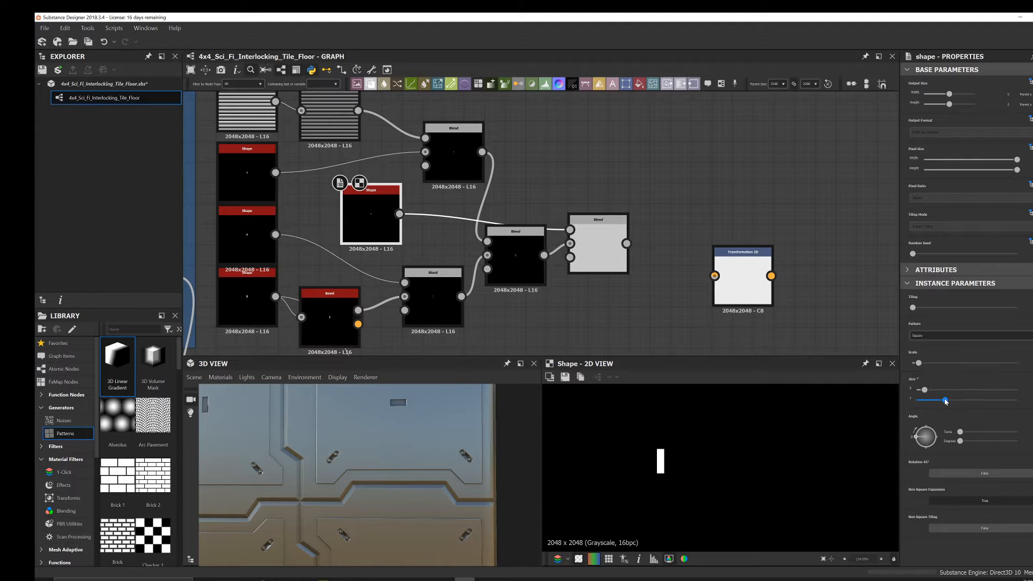
click(598, 253)
middle_drag(815, 325, 818, 337)
click(374, 226)
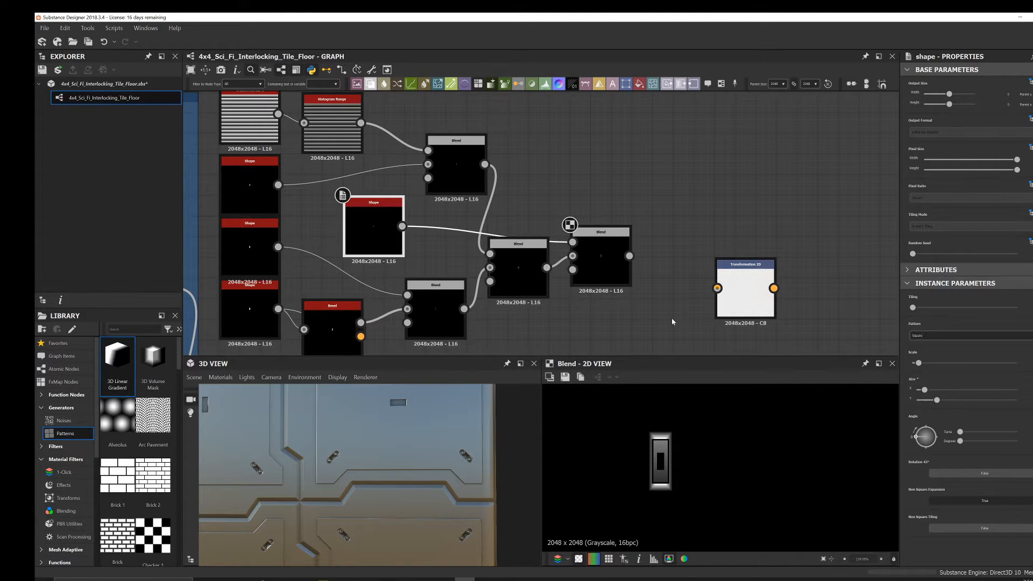
- Move the Subtract Blend farther along the graph and place the small slot's Shape above the gradient
middle_drag(398, 228, 326, 235)
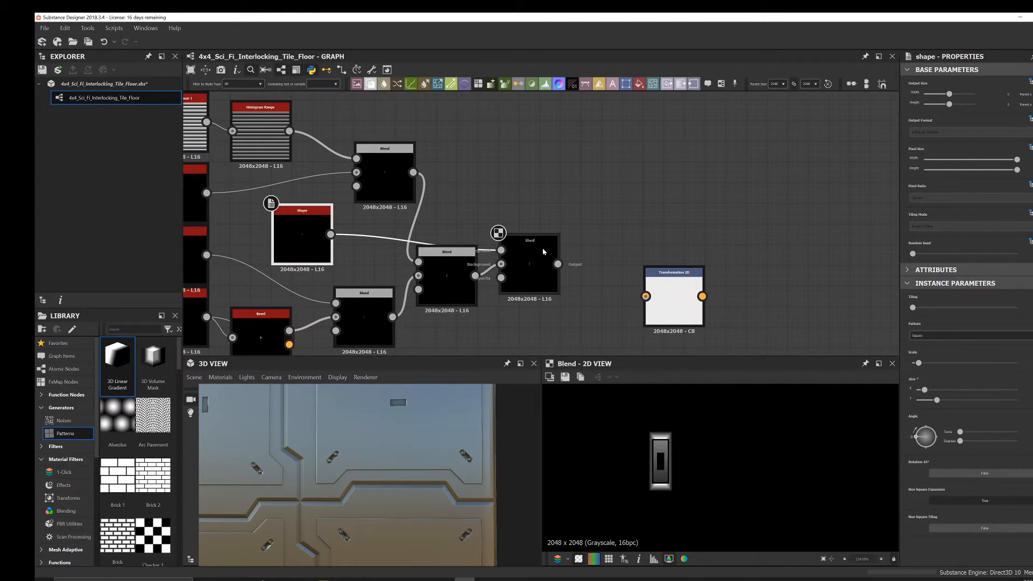
drag(541, 251, 581, 251)
scroll(401, 240, up, 1)
scroll(371, 324, down, 3)
drag(318, 268, 239, 135)
- Insert a Transformation 2D node between the slot's Shape and the Subtract Blend, placing it beside the Shape
click(310, 156)
key(space)
text(tr)
click(356, 177)
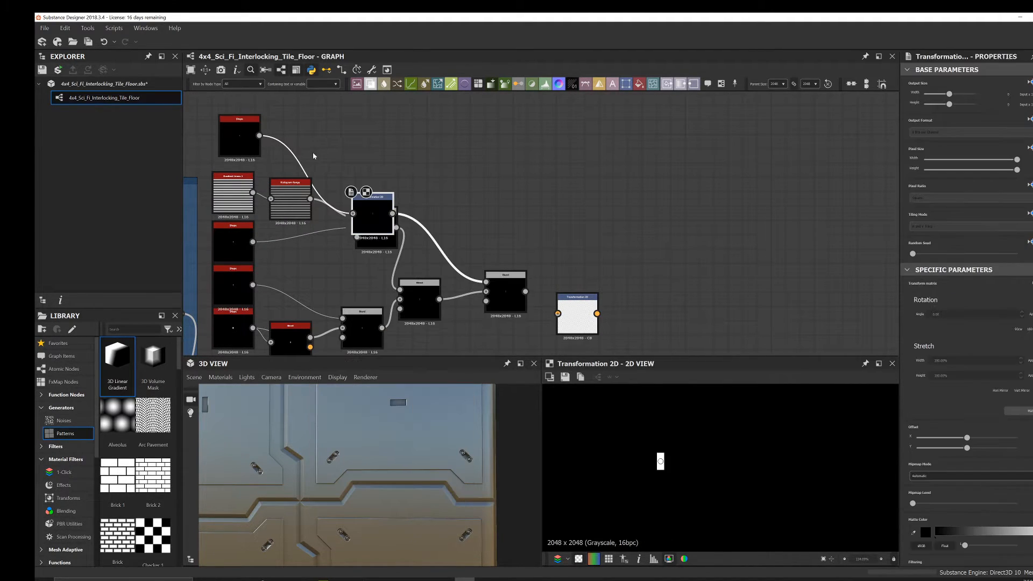
drag(372, 216, 348, 150)
- Preview the Subtract Blend and adjust the Transformation 2D's vertical offset to shift the slot slightly above the panel's center
click(499, 293)
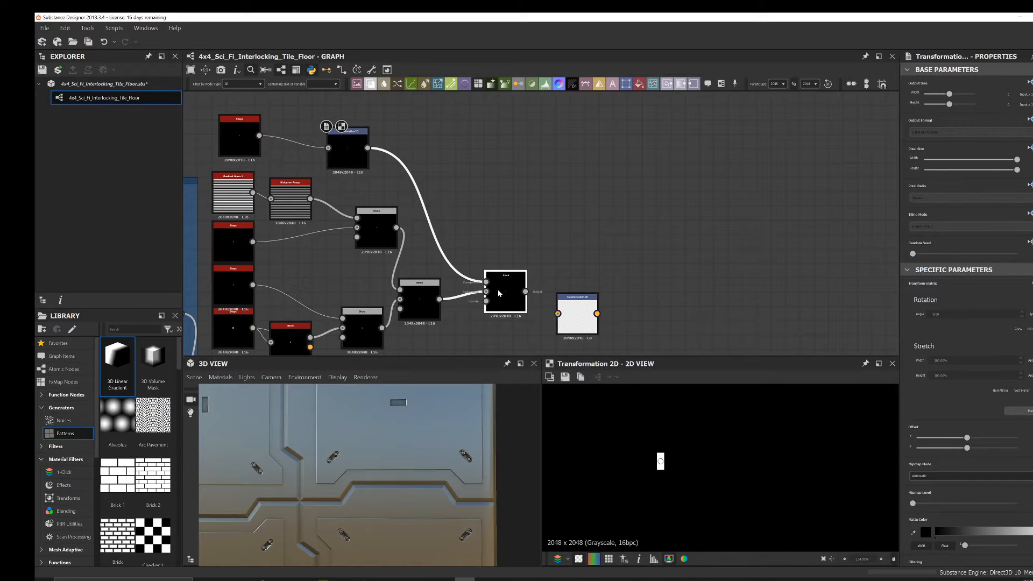
double_click(499, 293)
click(357, 143)
drag(967, 448, 967, 449)
click(1028, 448)
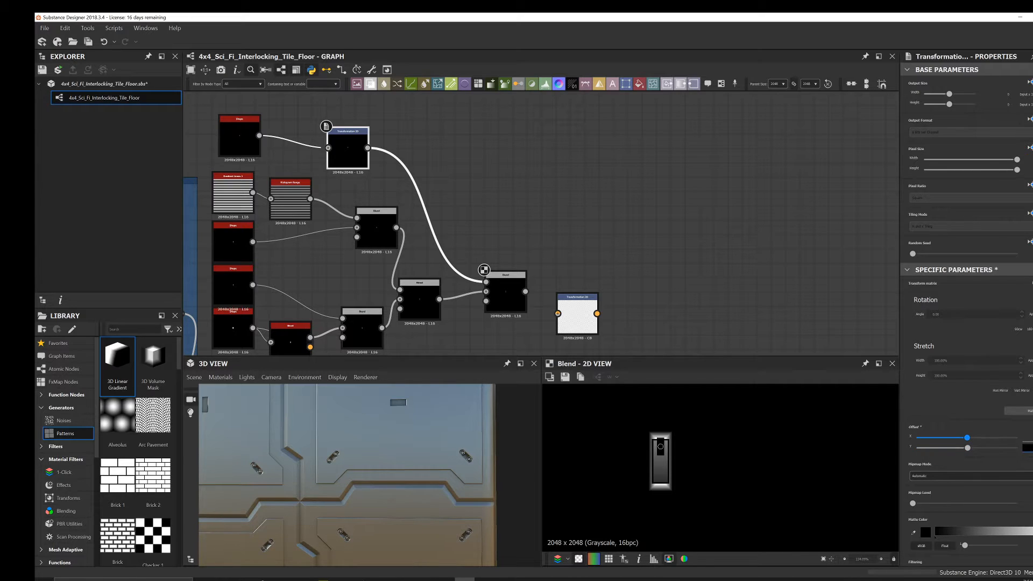
key(Return)
- Insert a Bevel node between the slot's Shape and its Transformation 2D
middle_drag(334, 177, 494, 220)
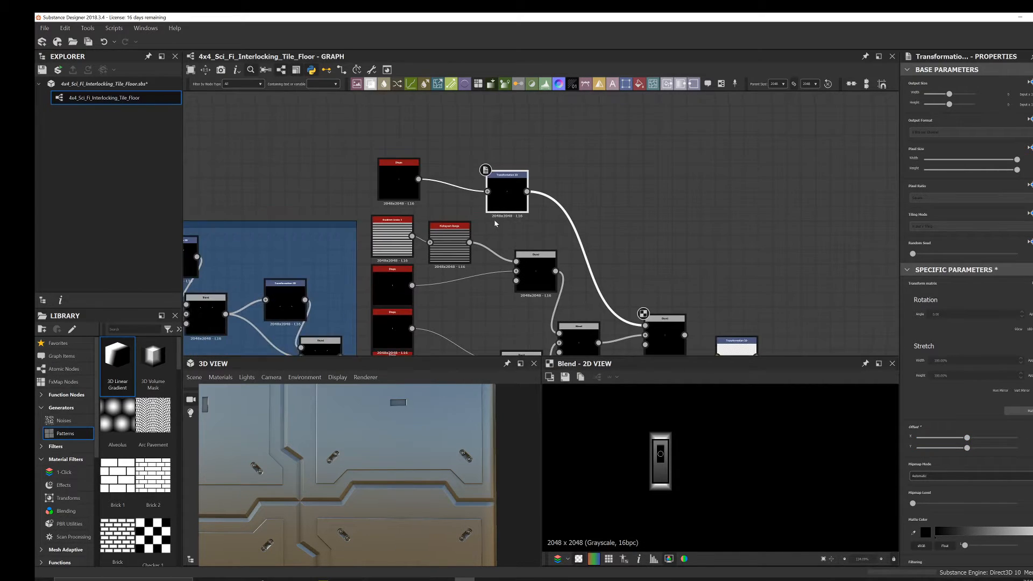
scroll(494, 223, up, 2)
click(399, 173)
key(space)
text(bev)
click(428, 190)
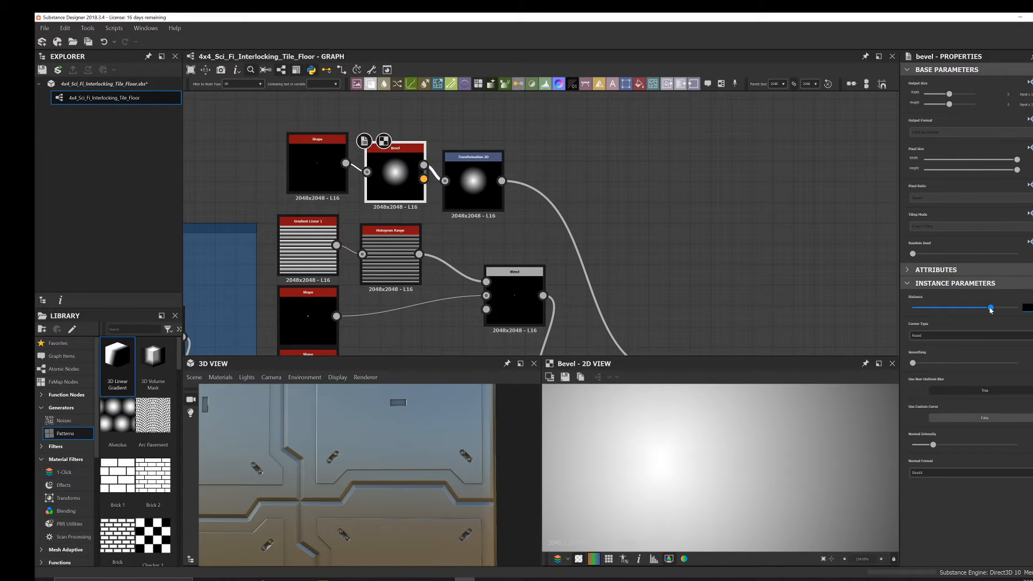
- Reduce the Bevel's distance to a small value near zero, checking the slot in the Subtract Blend
drag(990, 310, 1017, 307)
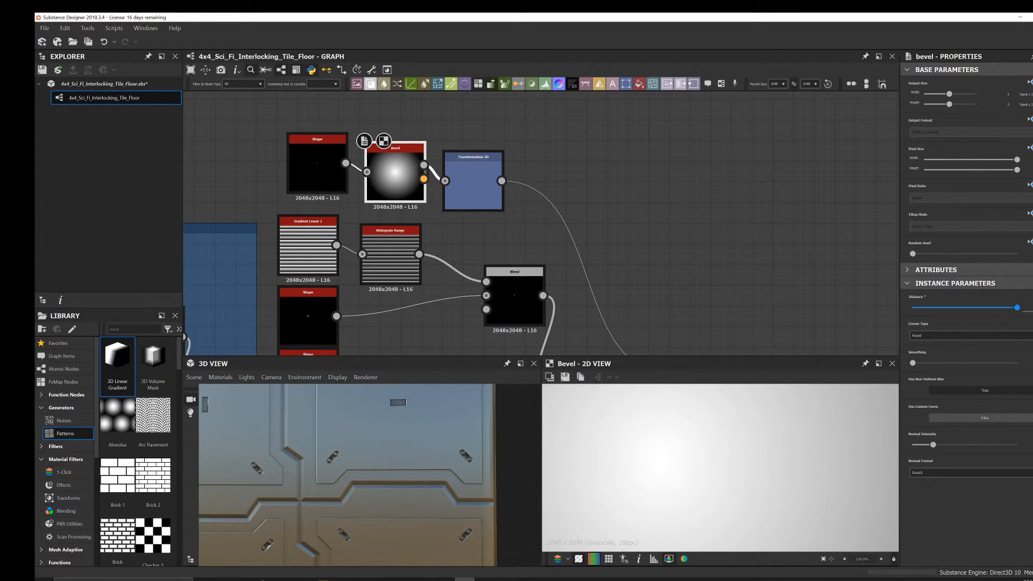
click(1027, 307)
key(Return)
middle_drag(715, 350, 704, 303)
click(699, 320)
click(383, 129)
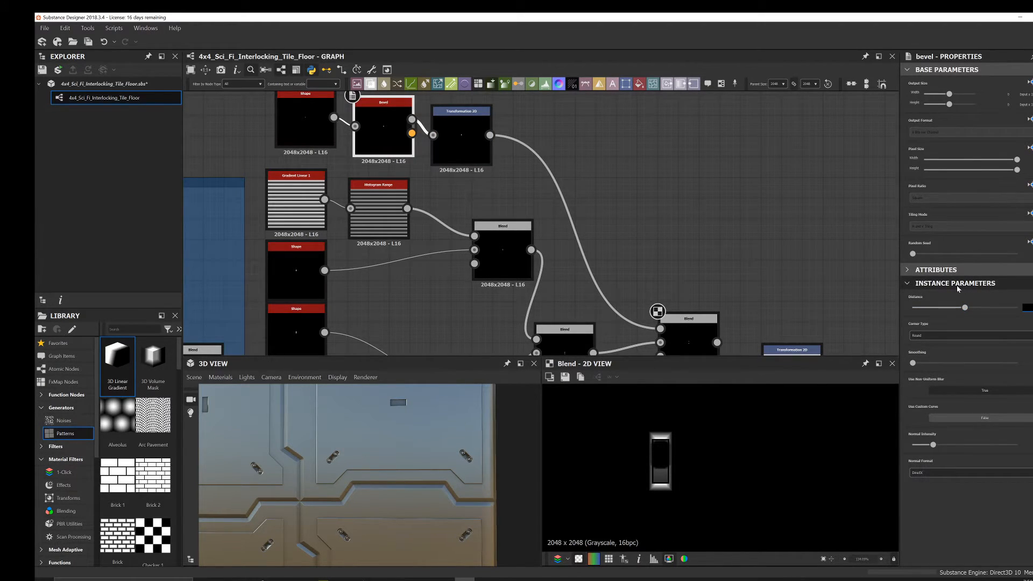
- Lower the Subtract Blend's opacity to about half to soften the slot
middle_drag(688, 325, 641, 259)
click(641, 259)
drag(995, 295, 949, 294)
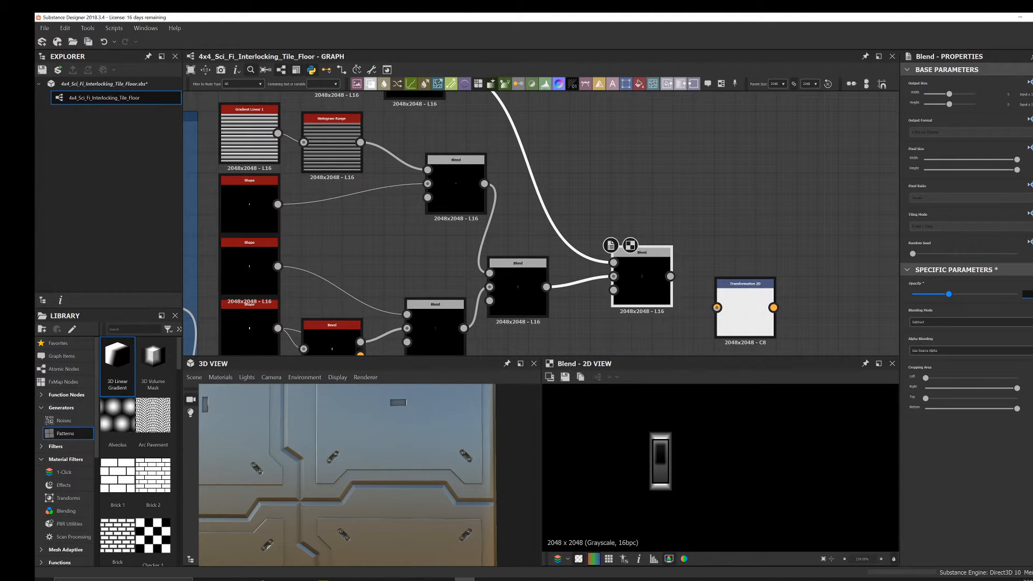
drag(949, 295, 965, 295)
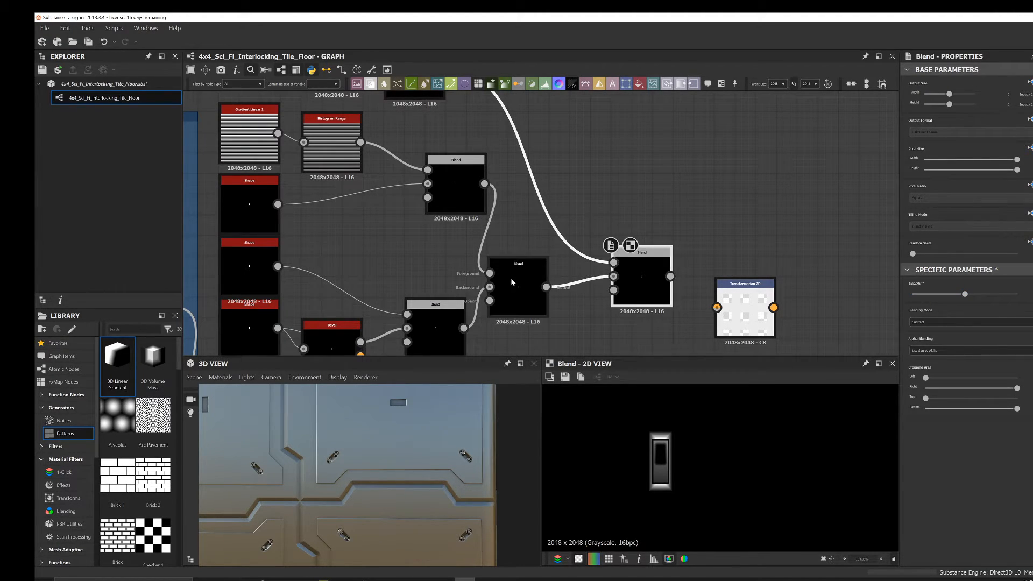
scroll(674, 471, up, 2)
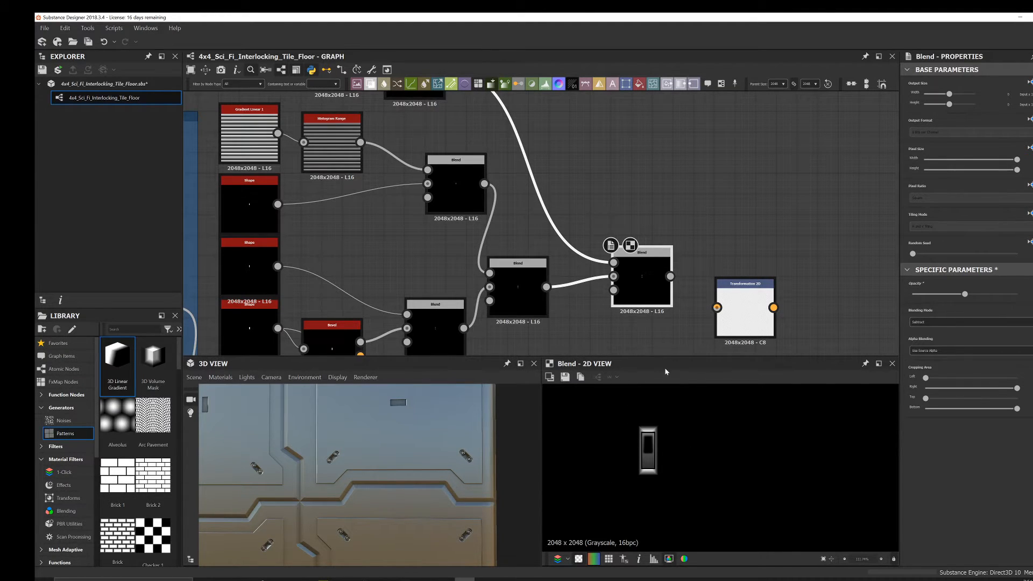
- Connect the Subtract Blend's output to the waiting Transformation 2D node
middle_drag(722, 293, 594, 249)
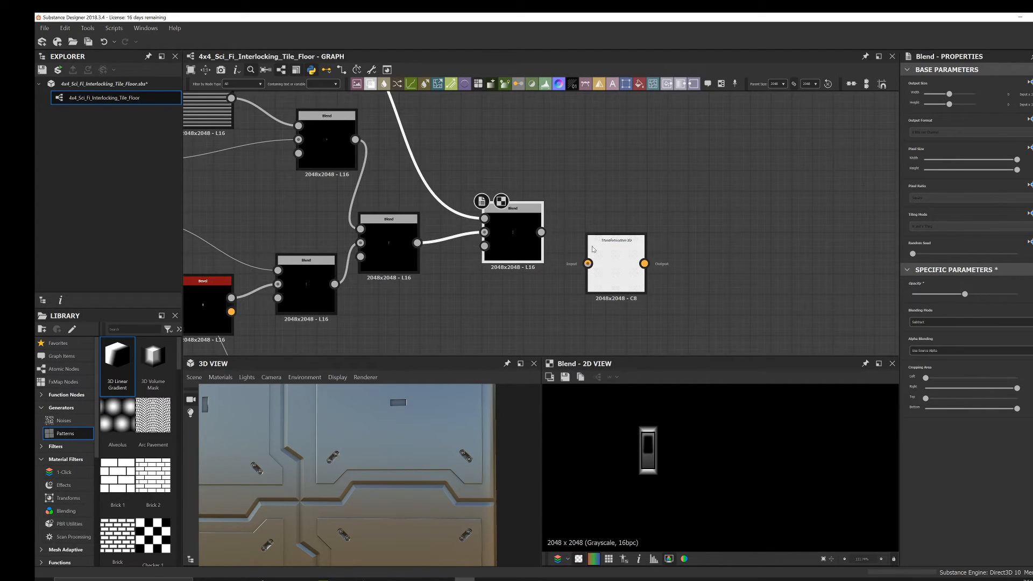
scroll(545, 271, down, 3)
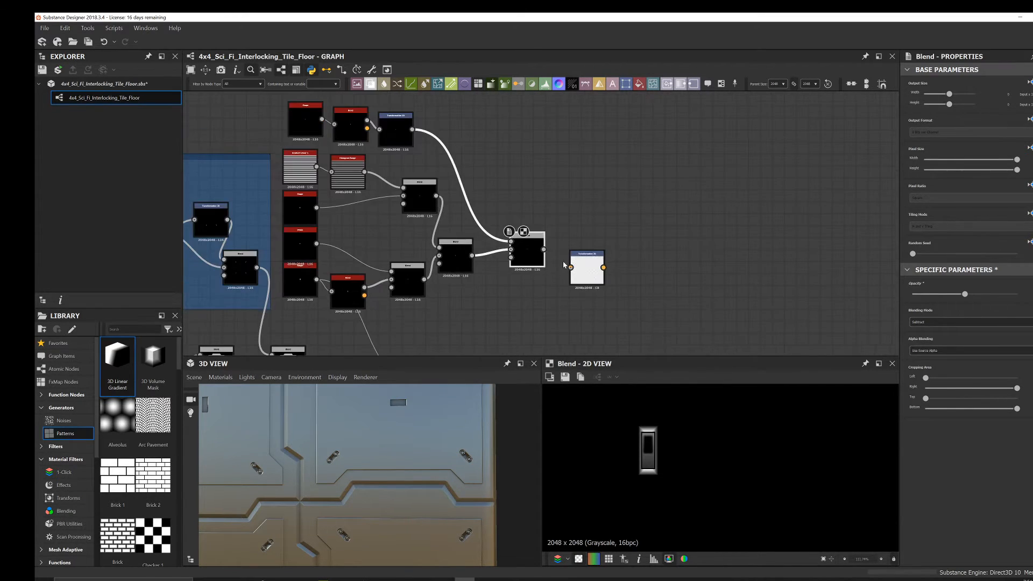
scroll(541, 269, up, 3)
drag(533, 244, 580, 272)
- Group the detail's Shape, gradient, Bevel and Blend nodes in a frame titled "Interlocking Clip"
scroll(390, 208, down, 2)
middle_drag(389, 208, 503, 230)
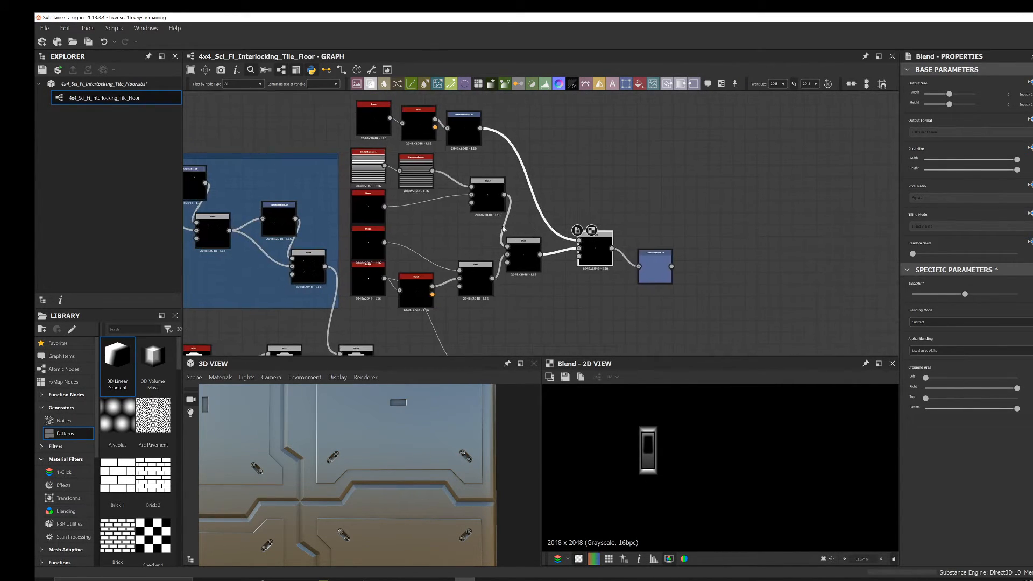
scroll(446, 203, down, 2)
drag(378, 141, 555, 282)
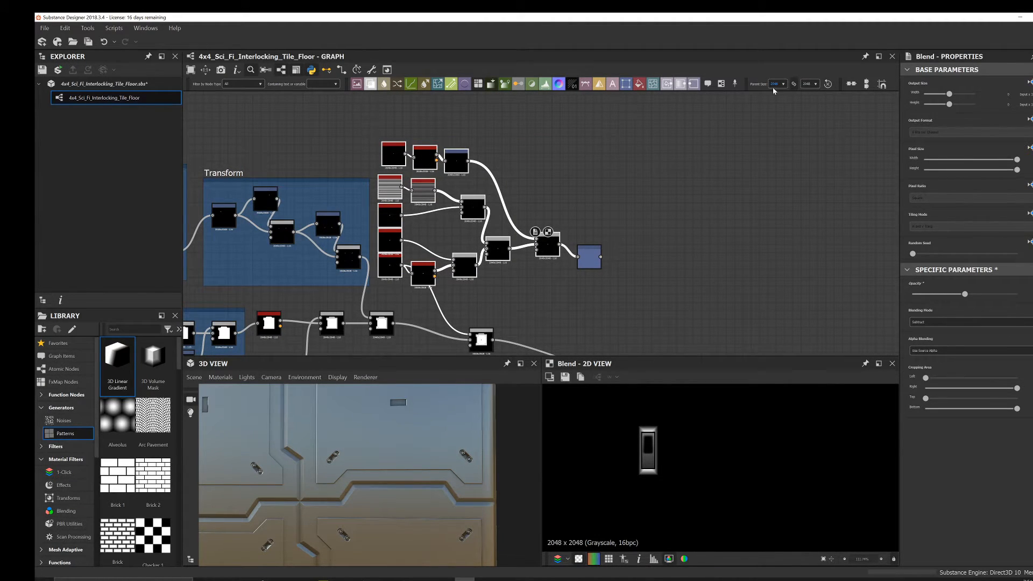
click(721, 84)
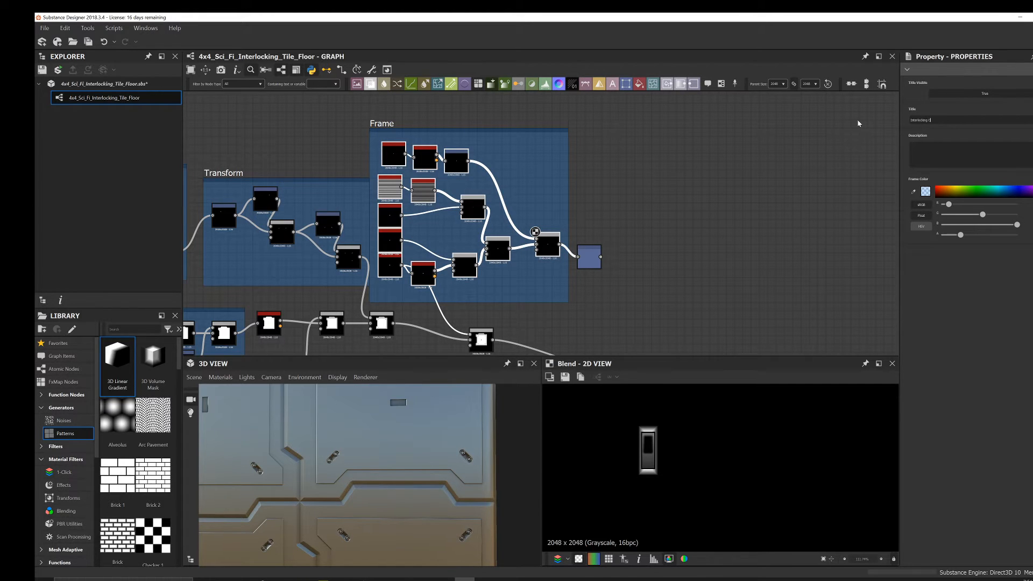
text(ip)
scroll(400, 134, down, 1)
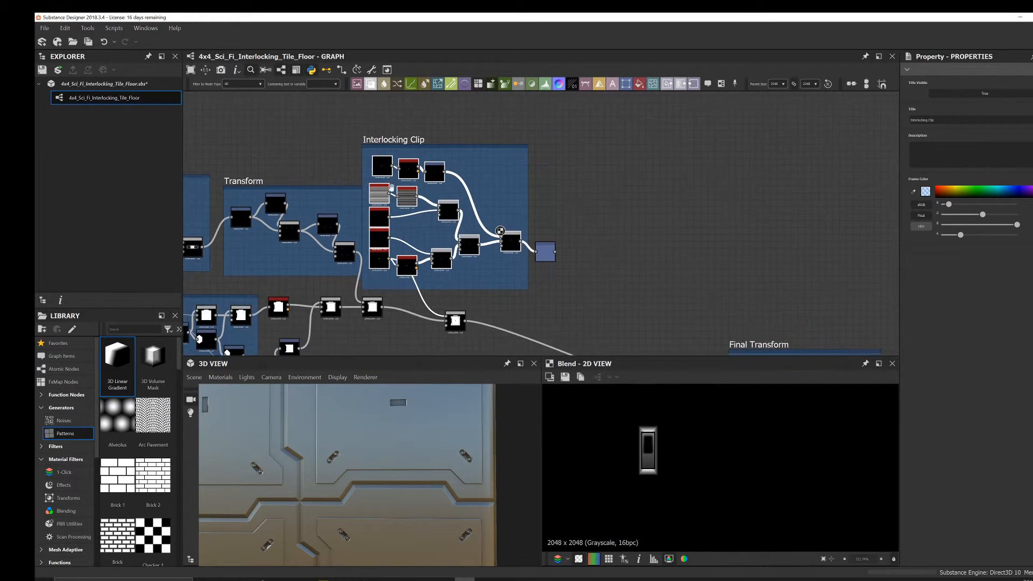
- Move the Interlocking Clip frame above the Transform frame, leaving its Transformation 2D node beside the main chain
middle_drag(396, 131, 419, 167)
drag(415, 170, 272, 96)
middle_drag(427, 260, 384, 177)
middle_drag(514, 300, 559, 213)
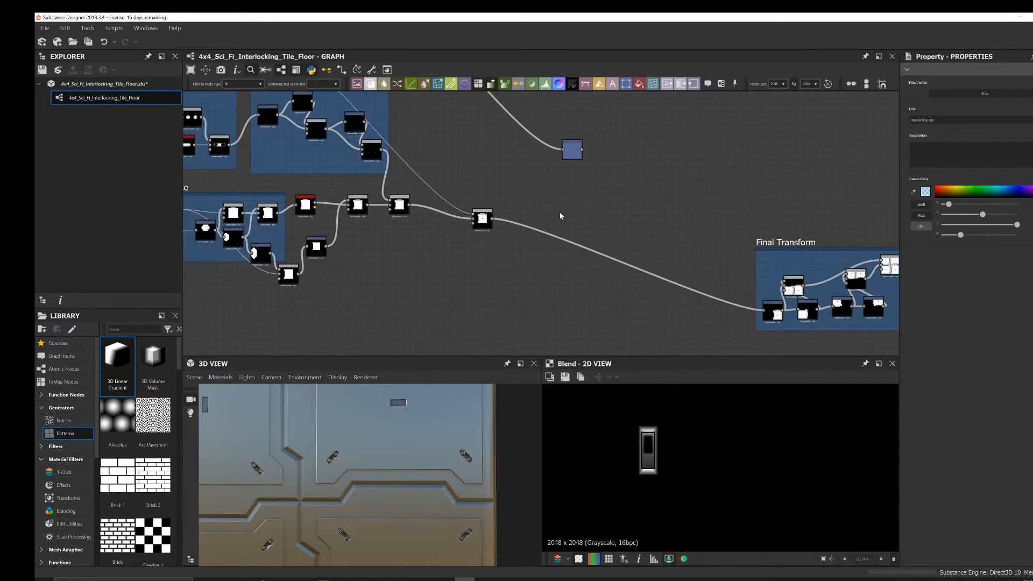
scroll(558, 212, up, 2)
middle_drag(467, 162, 561, 205)
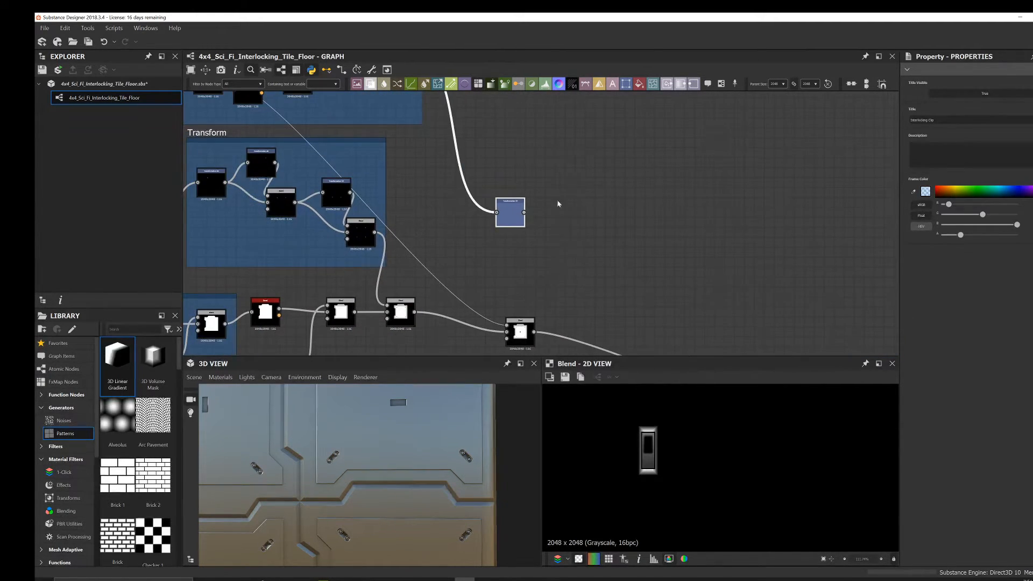
- Connect the clip's Transformation 2D output to the foreground of the last Blend before Final Transform, checking the clip in the 3D view
drag(525, 212, 507, 325)
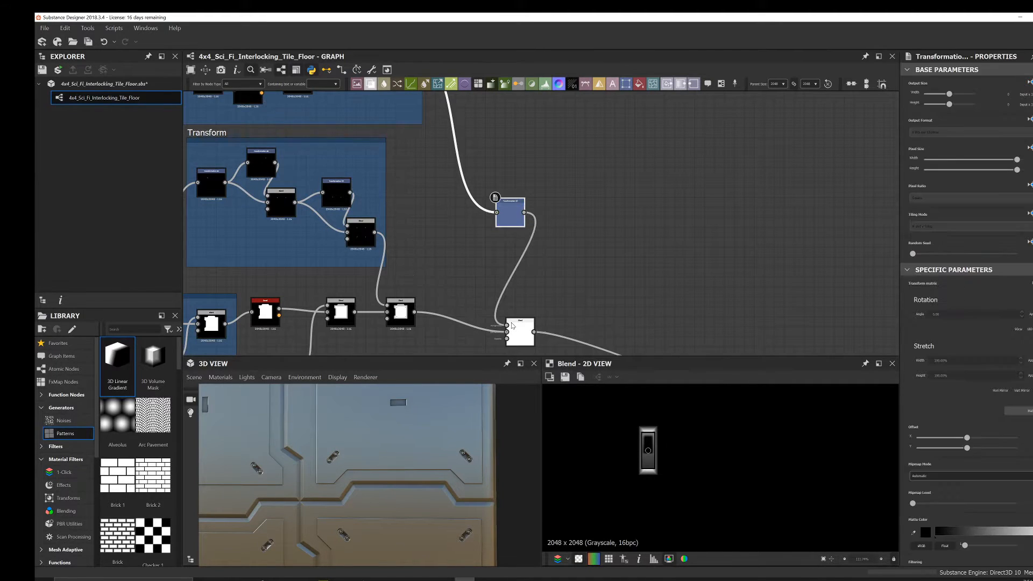
middle_drag(429, 421, 392, 445)
scroll(361, 458, up, 5)
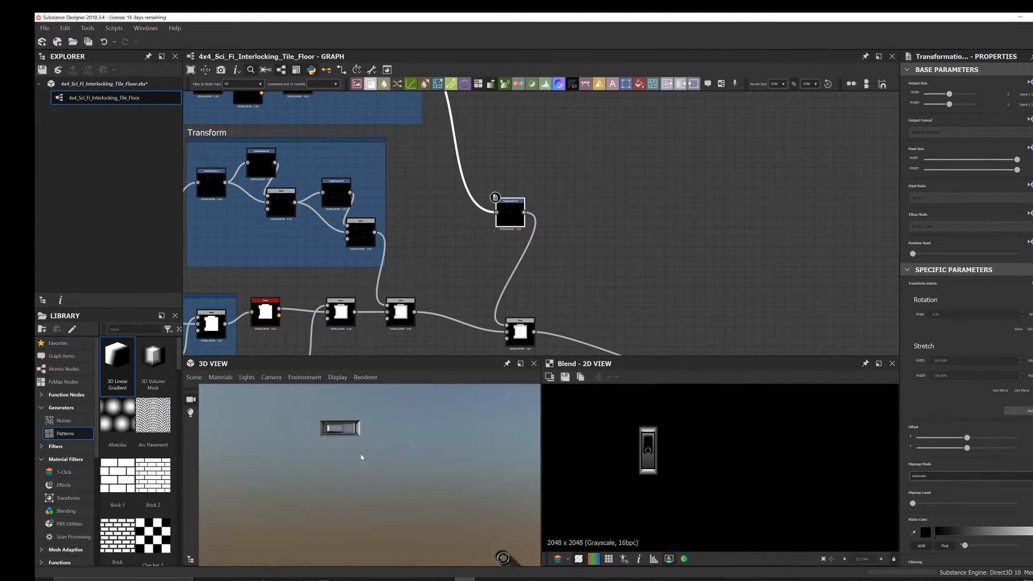
scroll(375, 453, down, 5)
middle_drag(360, 489, 394, 450)
- Offset the clip's Transformation 2D so the clip sits on the left side of the tile's upper tab, previewing the main Blend
middle_drag(553, 277, 573, 200)
drag(530, 144, 500, 144)
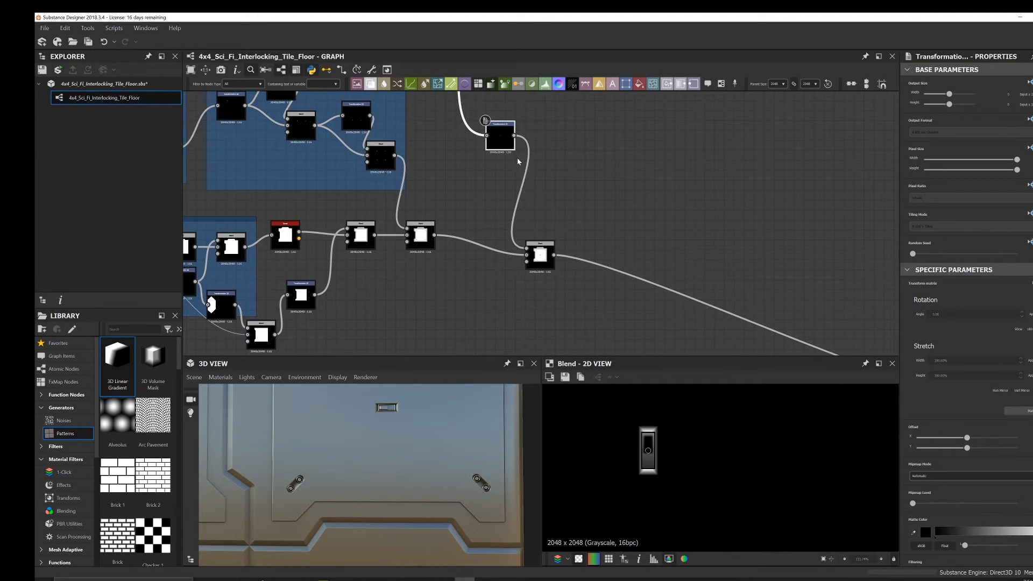
click(539, 259)
click(506, 134)
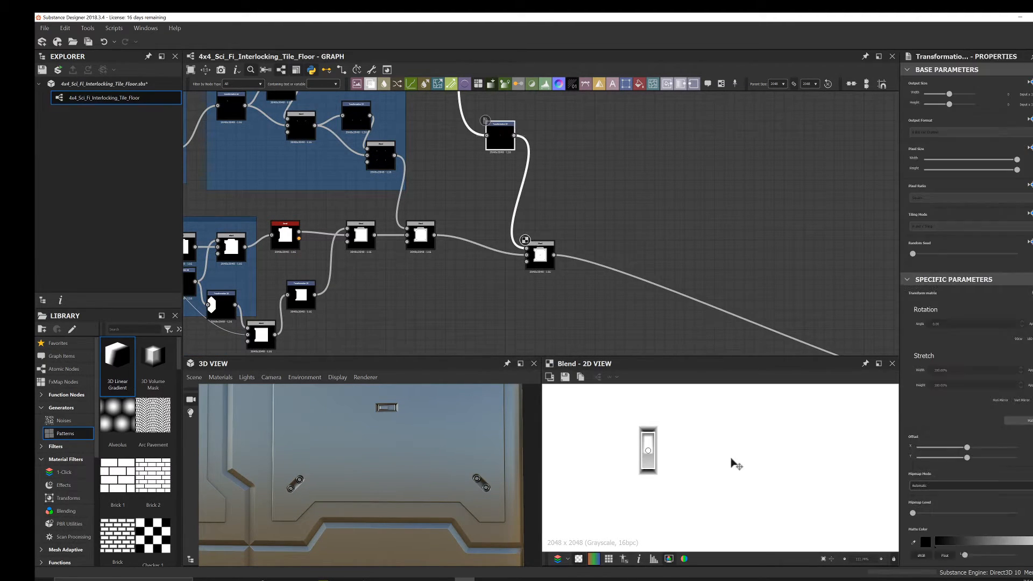
scroll(722, 468, down, 6)
drag(742, 485, 704, 428)
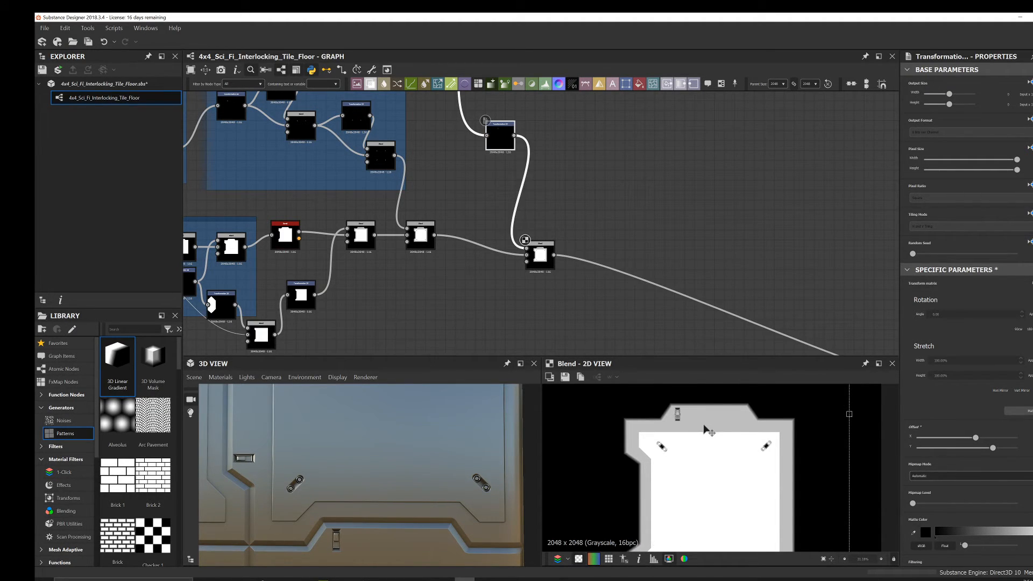
scroll(313, 502, down, 3)
- Add a second Transformation 2D node fed by the clip's first Transformation 2D and place it up beside it
middle_drag(560, 185, 530, 301)
scroll(532, 224, up, 3)
click(510, 225)
key(space)
text(tr)
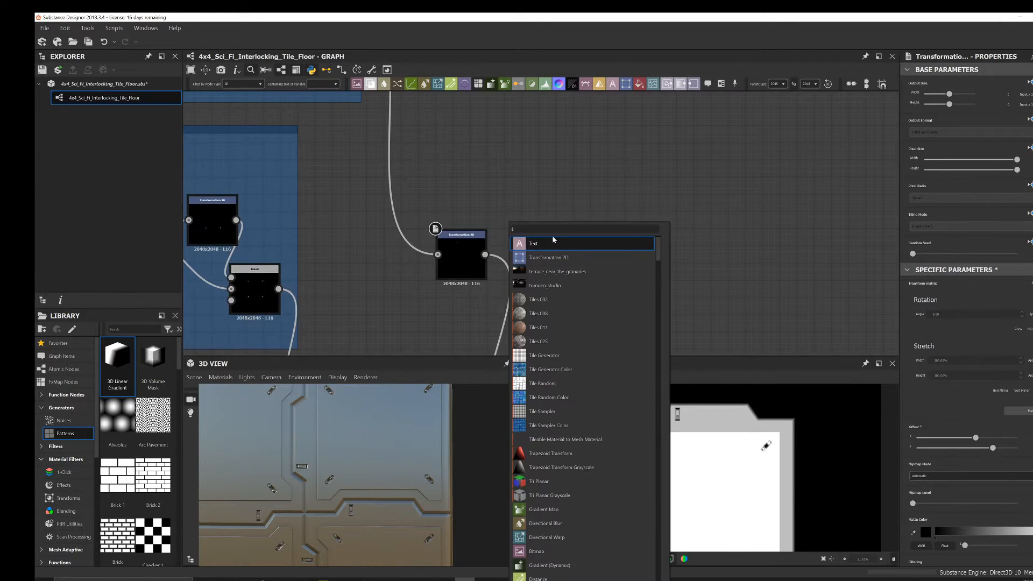
click(553, 243)
scroll(539, 247, up, 2)
drag(462, 257, 538, 225)
scroll(589, 205, down, 2)
- Add a Blend combining both clip Transformation 2D nodes and connect its output to the main Blend's foreground
scroll(589, 206, down, 1)
middle_drag(565, 258, 559, 234)
key(space)
text(b)
click(596, 199)
scroll(558, 234, up, 1)
drag(558, 236, 545, 203)
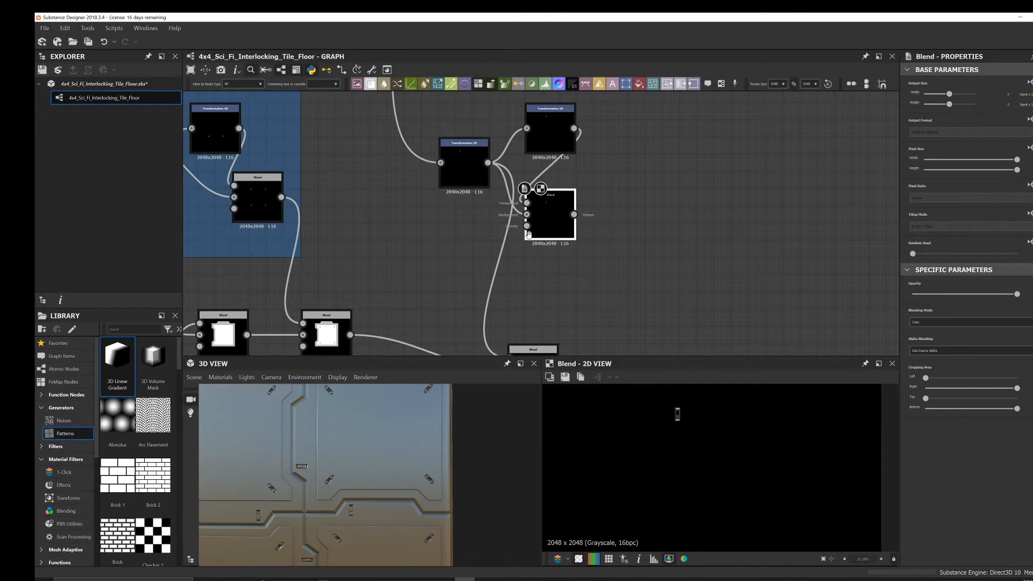
middle_drag(564, 215, 575, 190)
drag(535, 314, 531, 329)
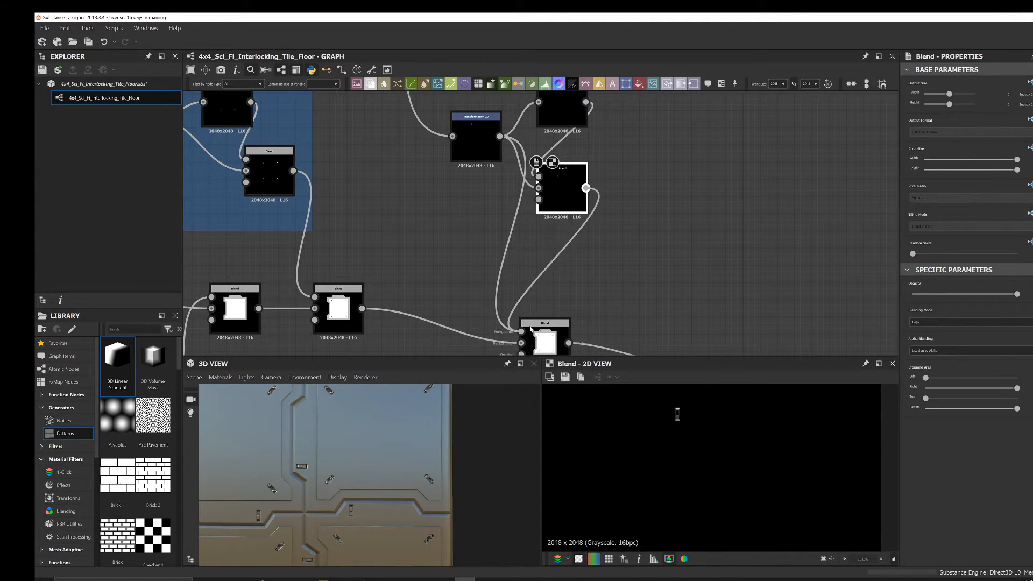
- Set the blending mode of the Blend joining the two clip transforms to Add (Linear Dodge)
click(919, 321)
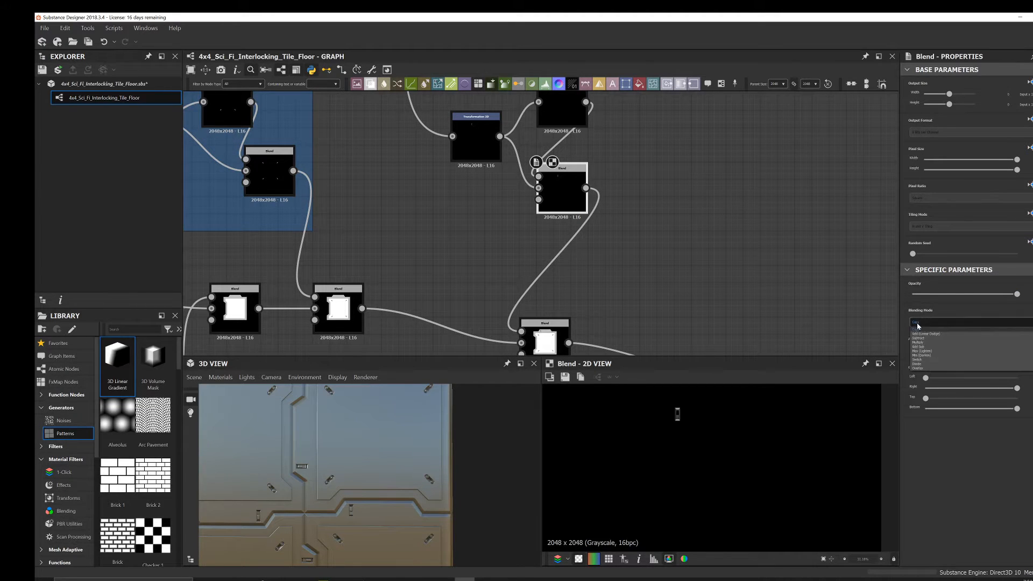
click(916, 339)
click(576, 119)
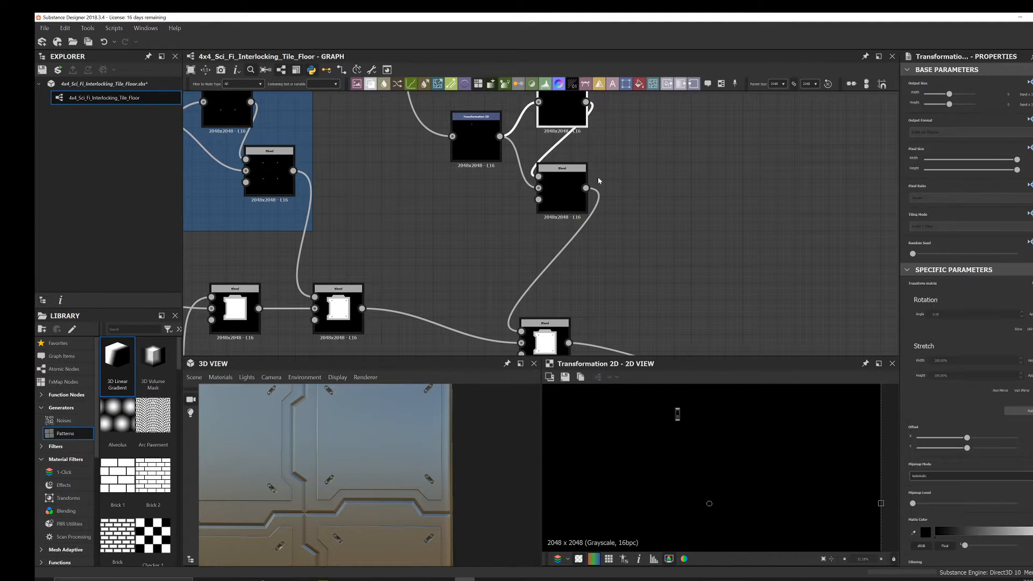
click(573, 203)
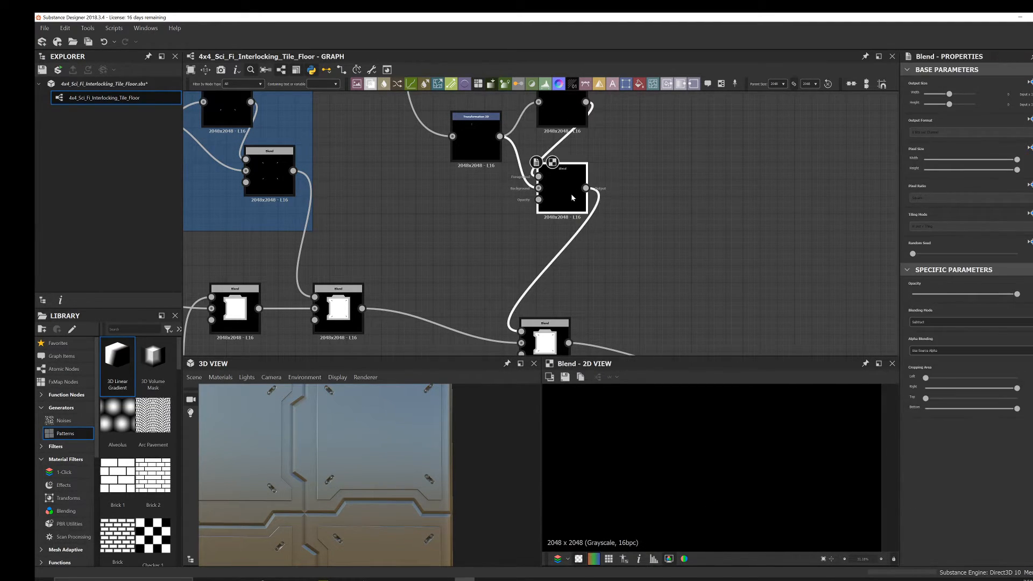
click(939, 324)
click(939, 334)
- Offset the second Transformation 2D horizontally to place a matching clip on the other side of the tab
click(563, 110)
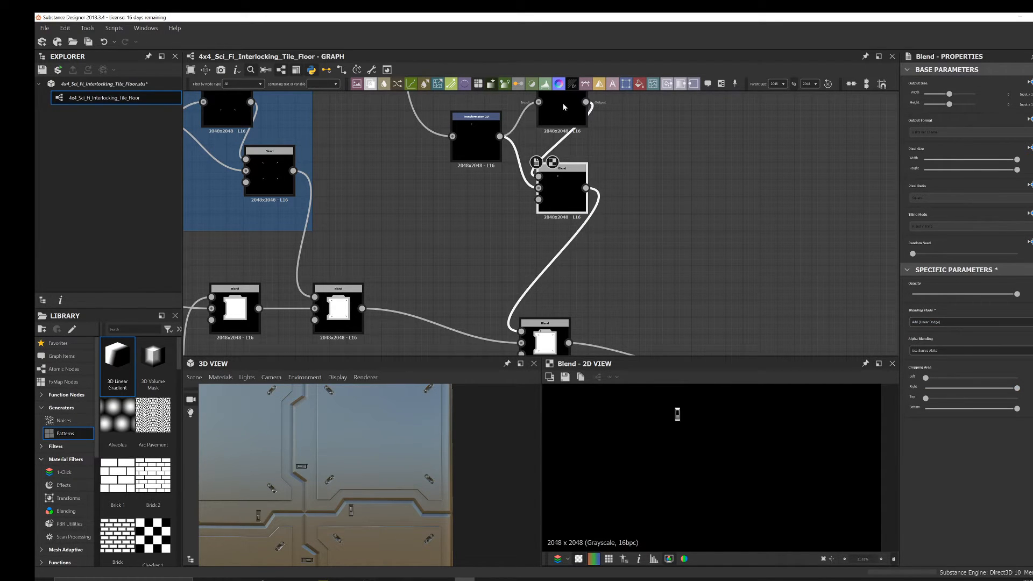
scroll(804, 435, down, 3)
drag(967, 437, 948, 438)
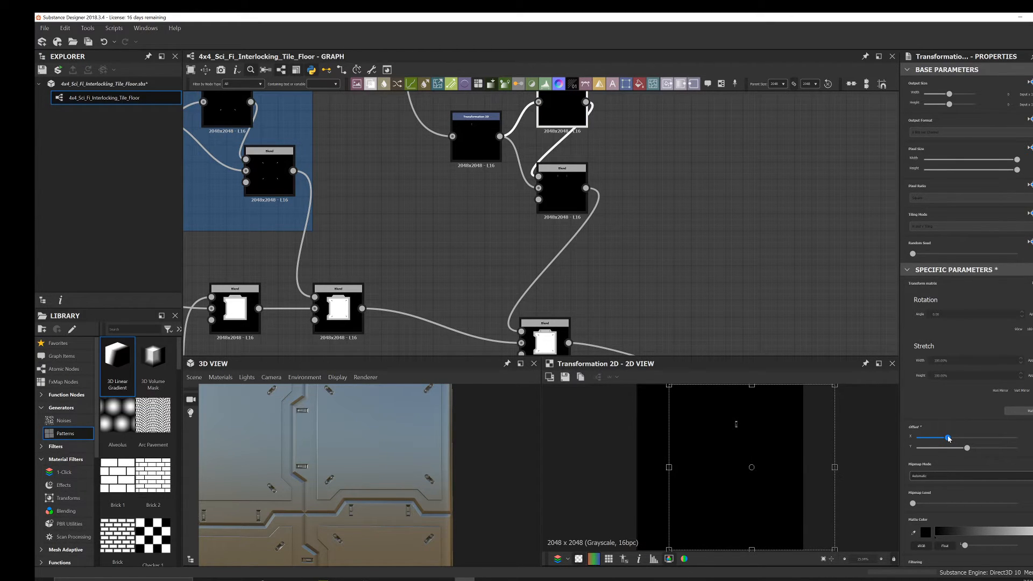
drag(949, 438, 950, 439)
- Inspect the paired clips on the tiles in the 3D view and save the package
scroll(313, 473, down, 4)
drag(326, 472, 415, 503)
scroll(371, 488, up, 5)
scroll(371, 474, down, 5)
scroll(370, 472, up, 3)
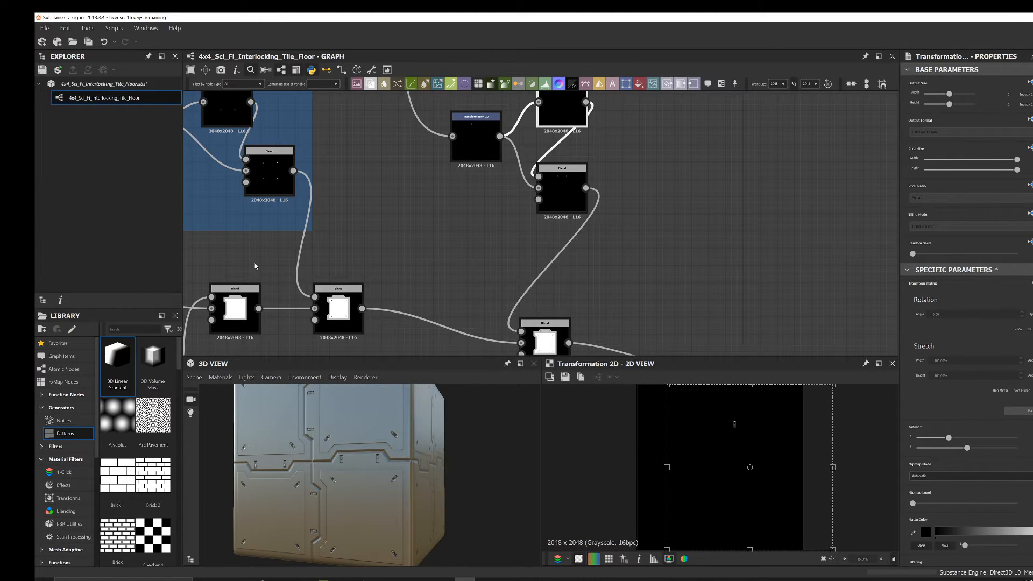
click(88, 43)
scroll(369, 411, down, 4)
mouse_move(358, 463)
mouse_down()
mouse_move(415, 432)
mouse_move(371, 472)
mouse_up()
- Insert a Blend between the main Blend and Final Transform, with the main Blend's output as its background
scroll(616, 189, down, 6)
middle_drag(622, 148, 548, 141)
scroll(521, 238, up, 3)
drag(494, 214, 484, 204)
scroll(492, 240, up, 3)
click(509, 249)
key(space)
text(b)
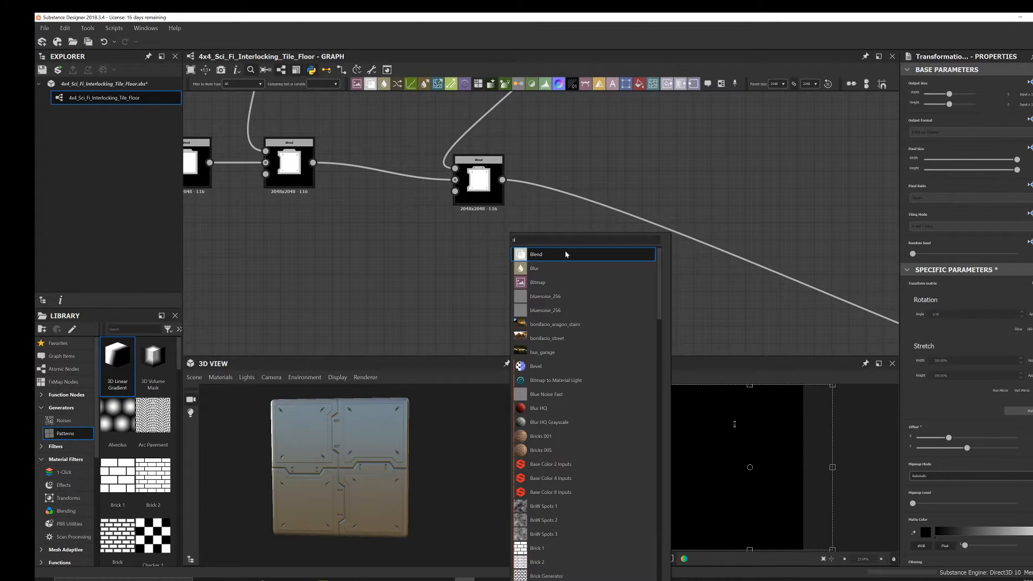
click(566, 254)
drag(537, 234, 663, 154)
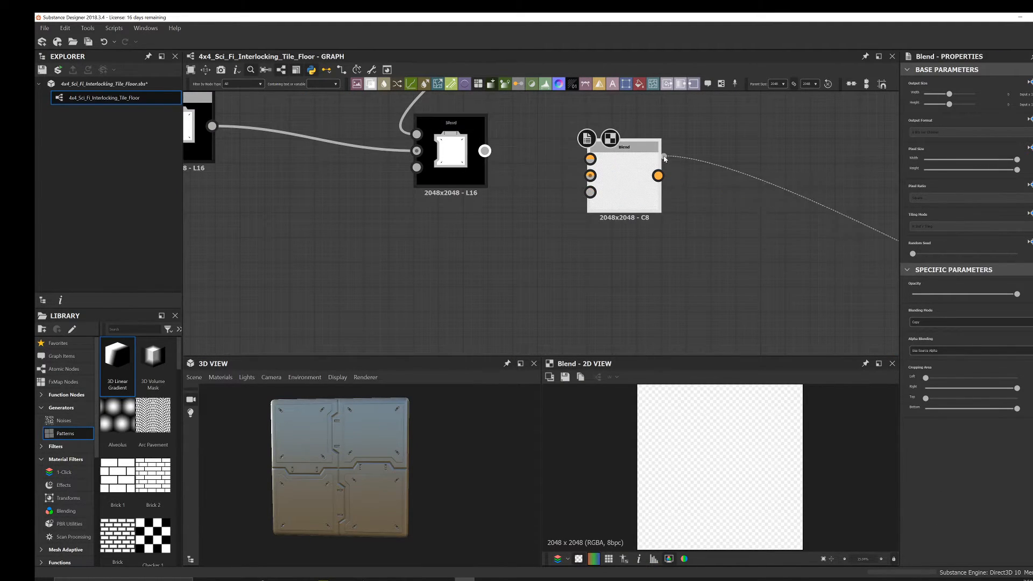
drag(484, 150, 600, 176)
click(572, 160)
key(Delete)
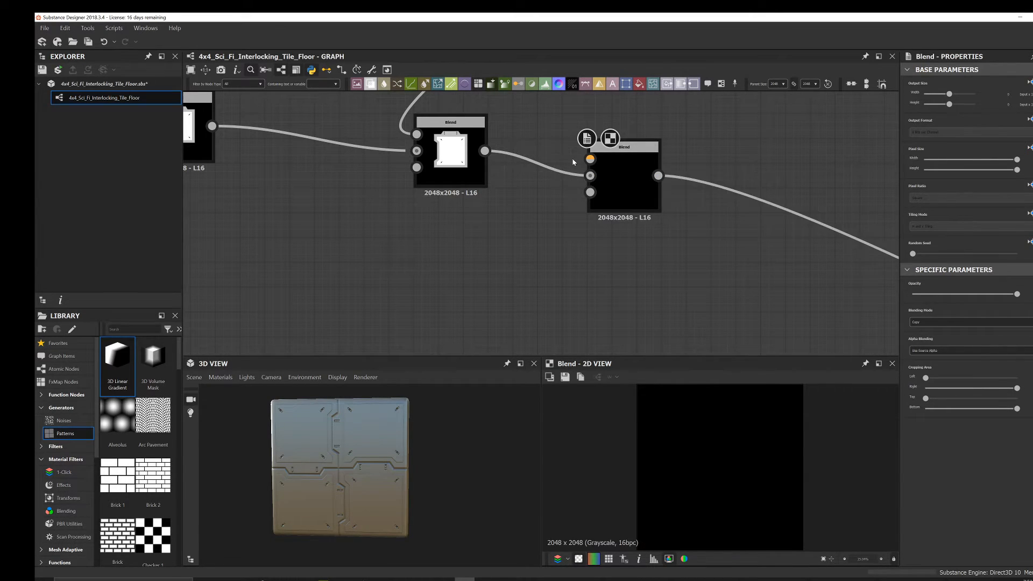
- Set the inserted Blend's blending mode to Subtract
click(642, 167)
click(947, 321)
click(963, 343)
scroll(602, 204, down, 4)
scroll(601, 205, down, 2)
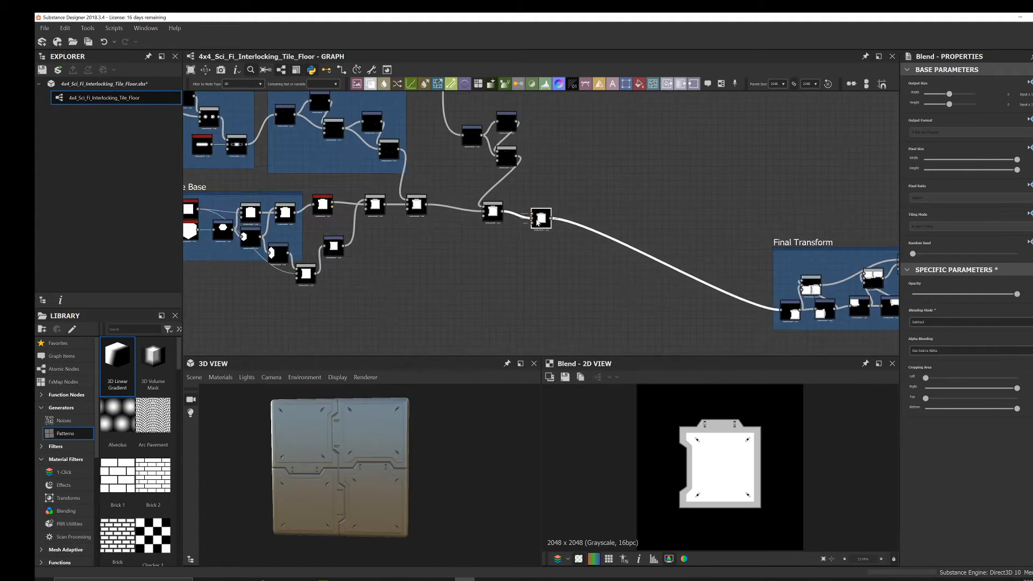
- Add a square Shape node below the main chain and reduce its scale to about 0.4
scroll(508, 218, up, 5)
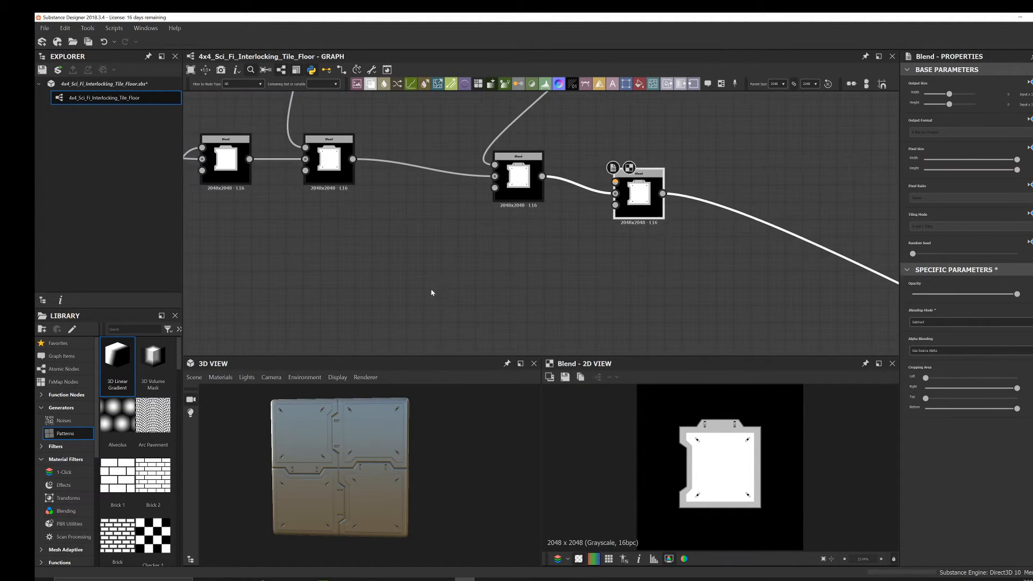
key(space)
text(shape)
key(Return)
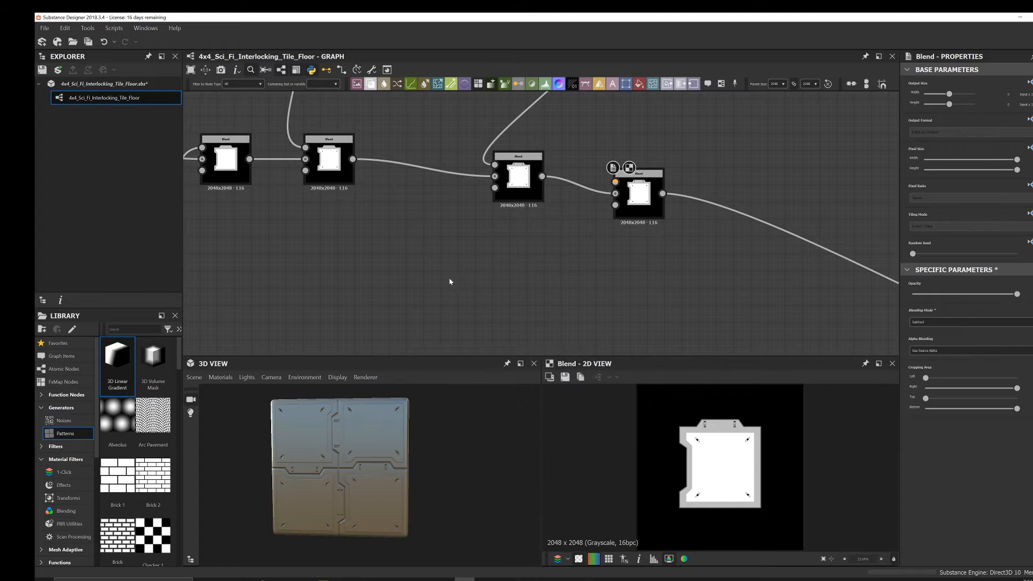
drag(478, 244, 436, 260)
scroll(467, 255, up, 3)
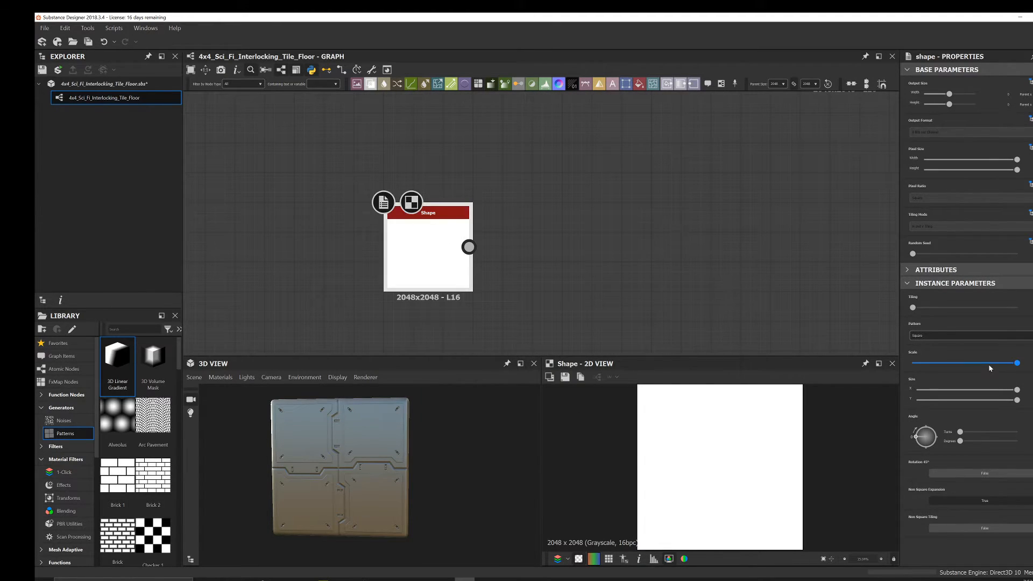
drag(990, 368, 955, 364)
- Reduce the Shape's Y size to about half to form a wide rectangle, leaving its X size at full
scroll(484, 242, down, 5)
middle_drag(521, 176, 532, 251)
scroll(296, 413, up, 5)
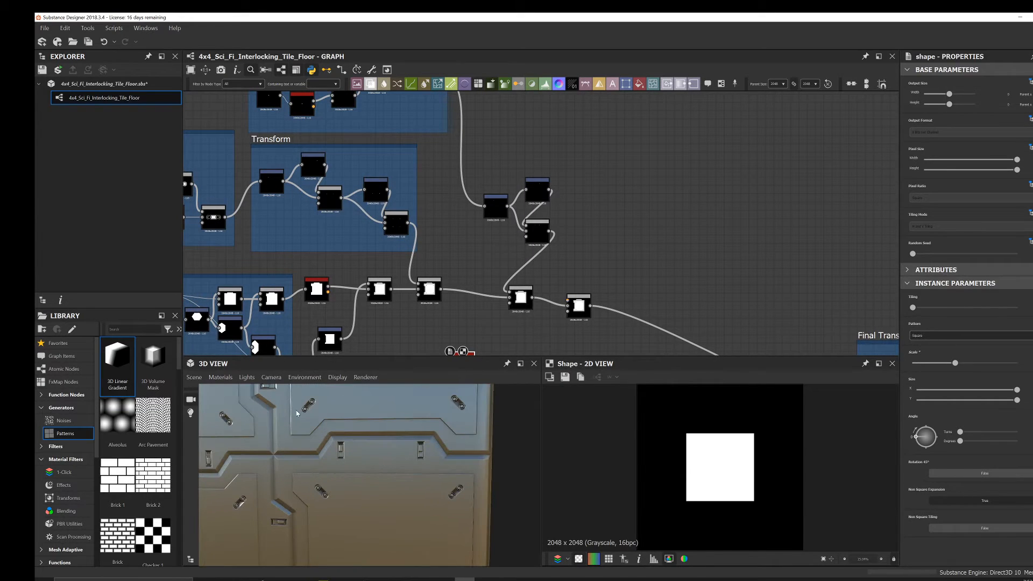
key(f)
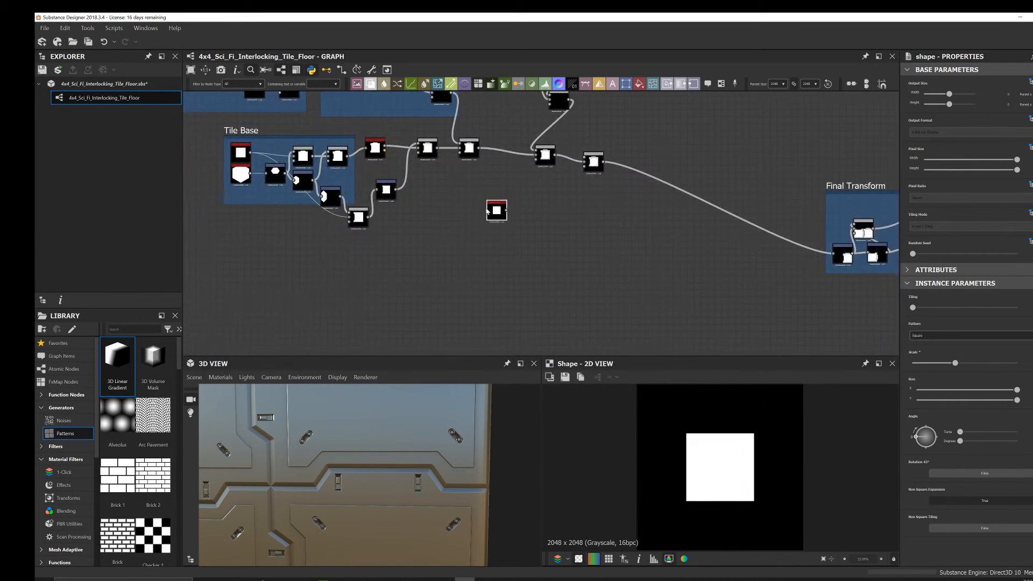
middle_drag(515, 225, 502, 225)
middle_drag(431, 290, 441, 262)
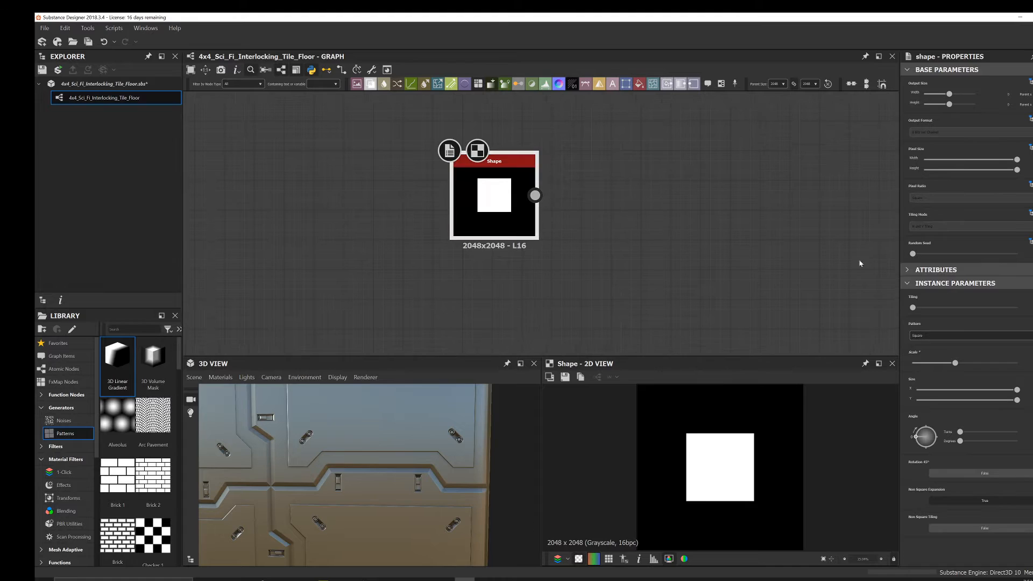
drag(998, 392, 969, 403)
key(ctrl+z)
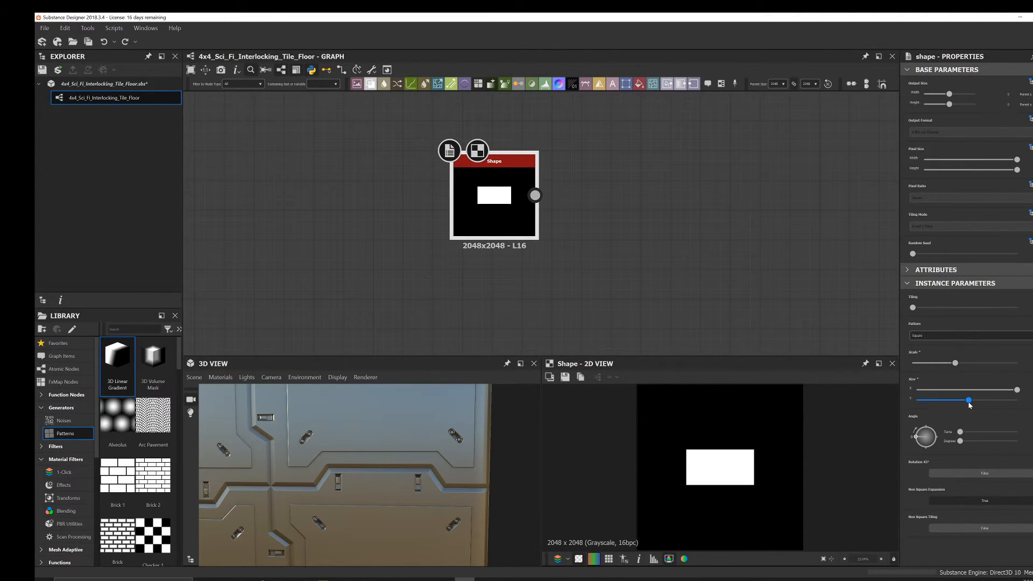
- Add a Bevel node after the rectangular Shape and set its distance to a very small negative value
middle_drag(587, 205, 460, 234)
key(space)
text(bevel)
key(Return)
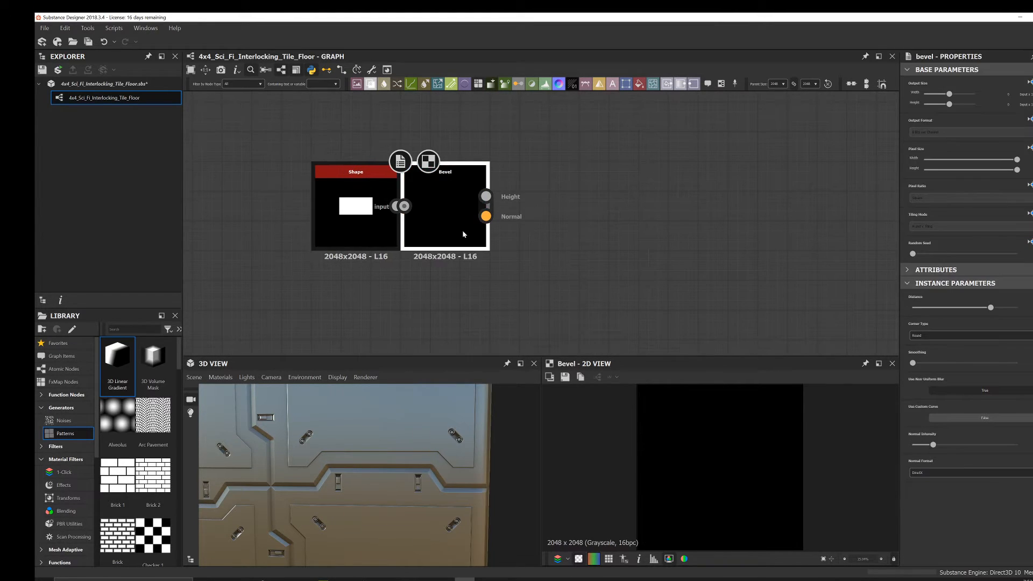
drag(460, 234, 490, 234)
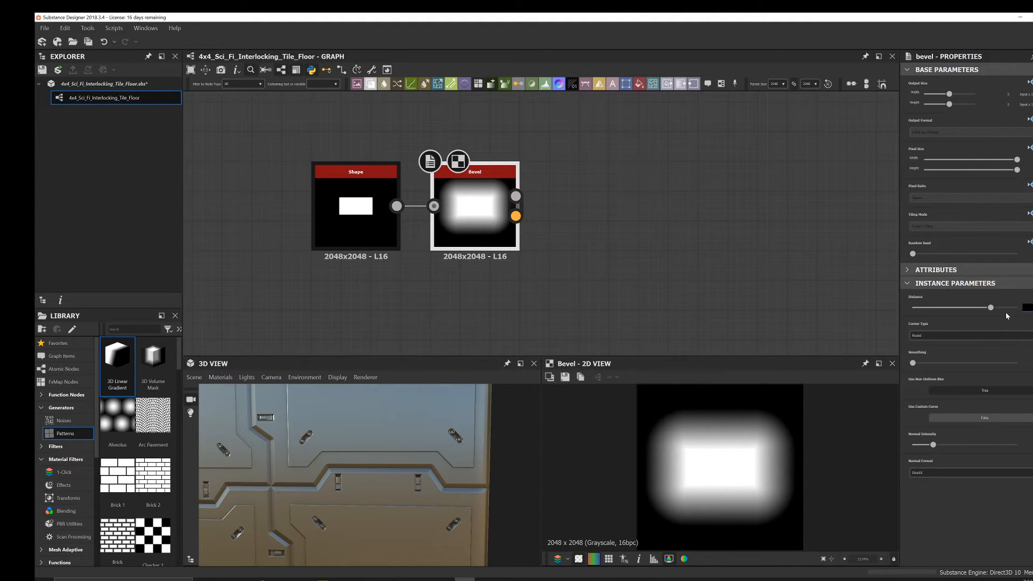
key(Return)
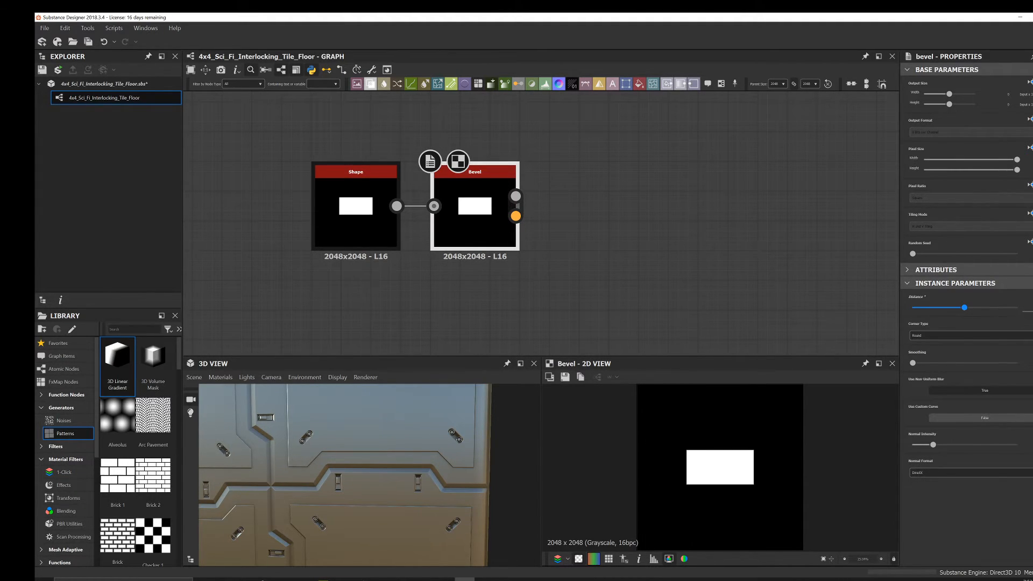
key(Return)
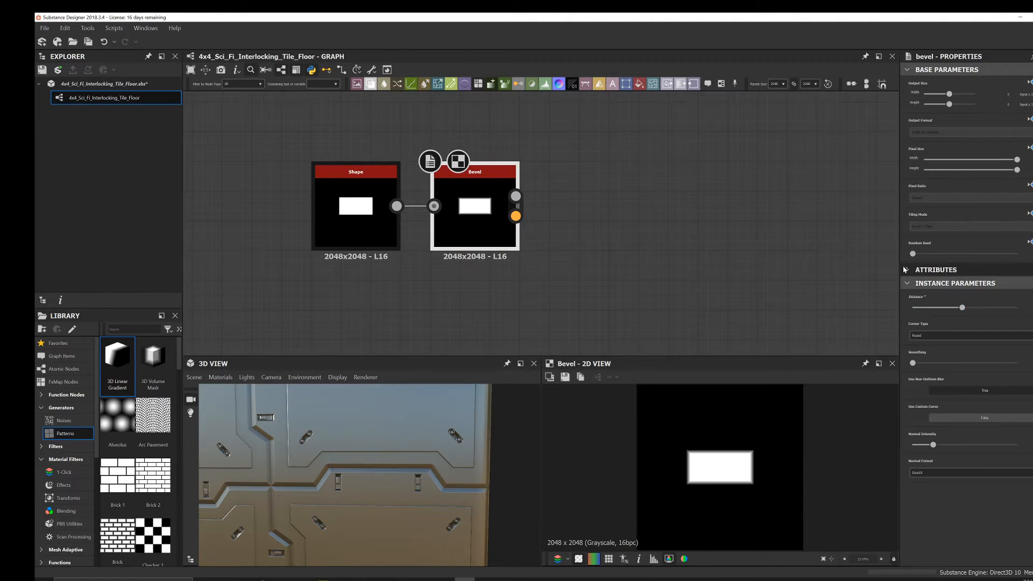
- Add a Blend node and connect the Bevel's height output to its background
middle_drag(447, 209, 366, 198)
click(470, 202)
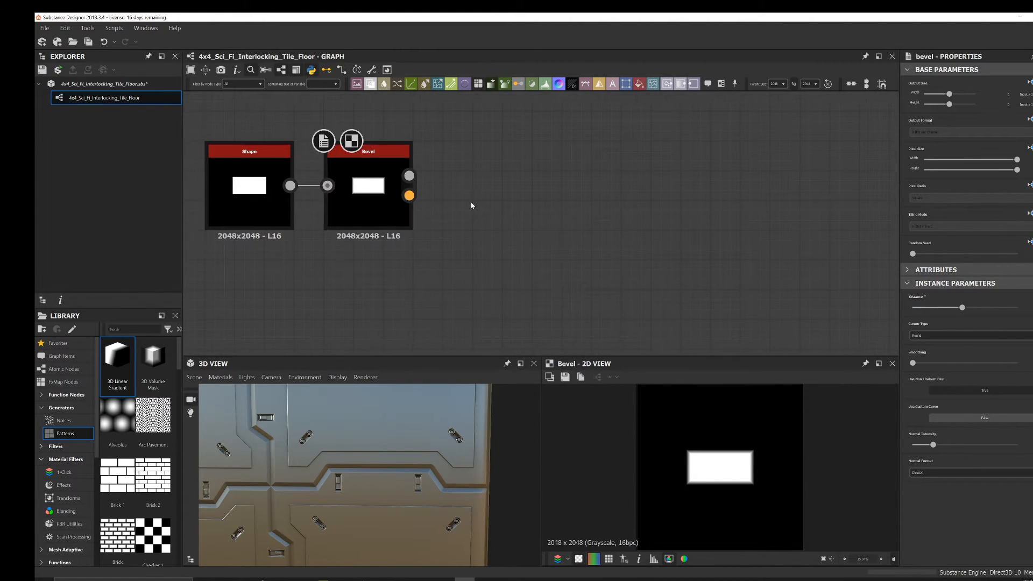
key(space)
text(blend)
key(Return)
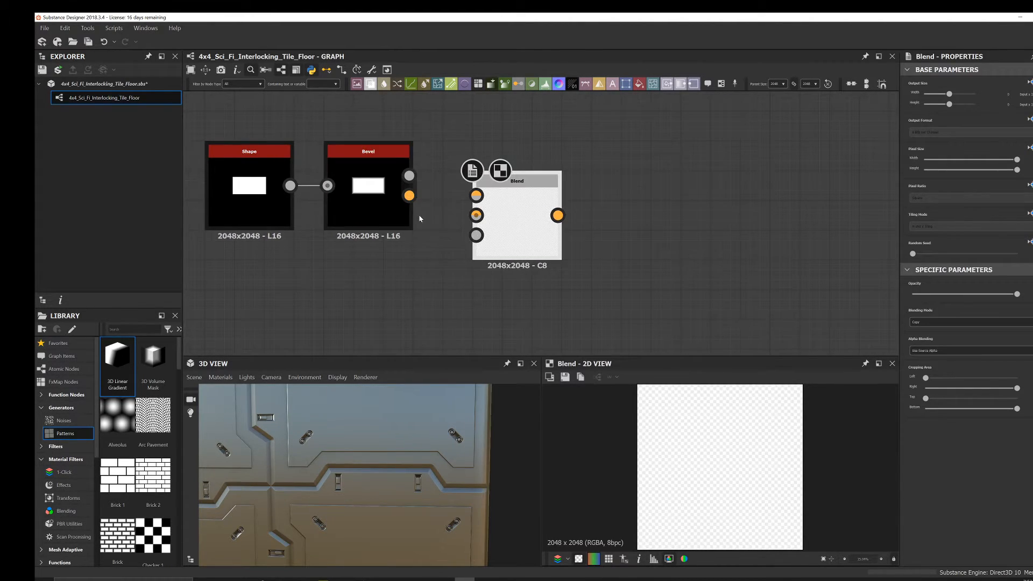
drag(482, 214, 486, 214)
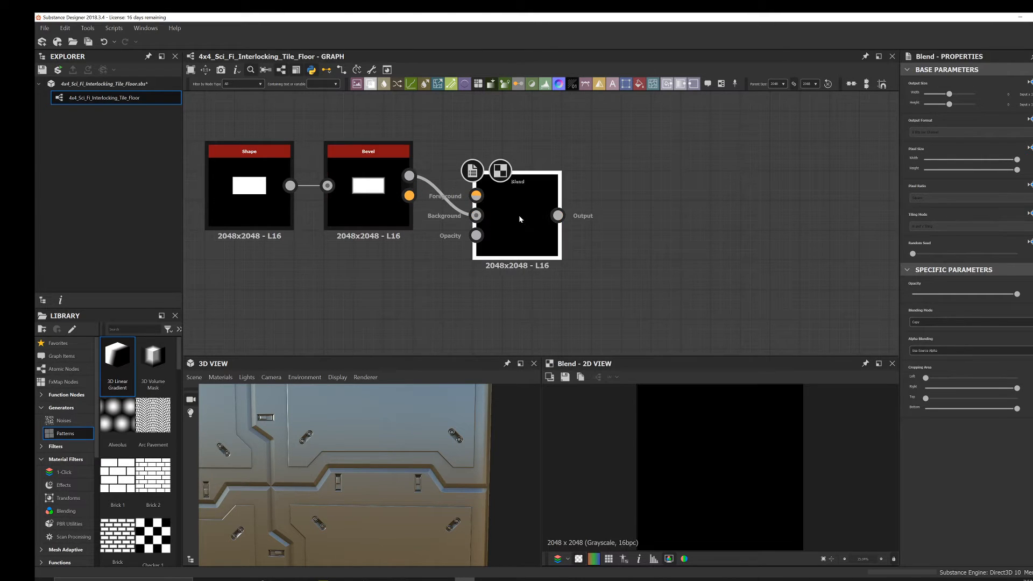
- Duplicate the rectangular Shape above the original, feed the copy into the Blend's foreground, and reduce its scale slightly
middle_drag(521, 213, 511, 255)
drag(512, 255, 511, 195)
middle_drag(445, 240, 453, 279)
click(261, 264)
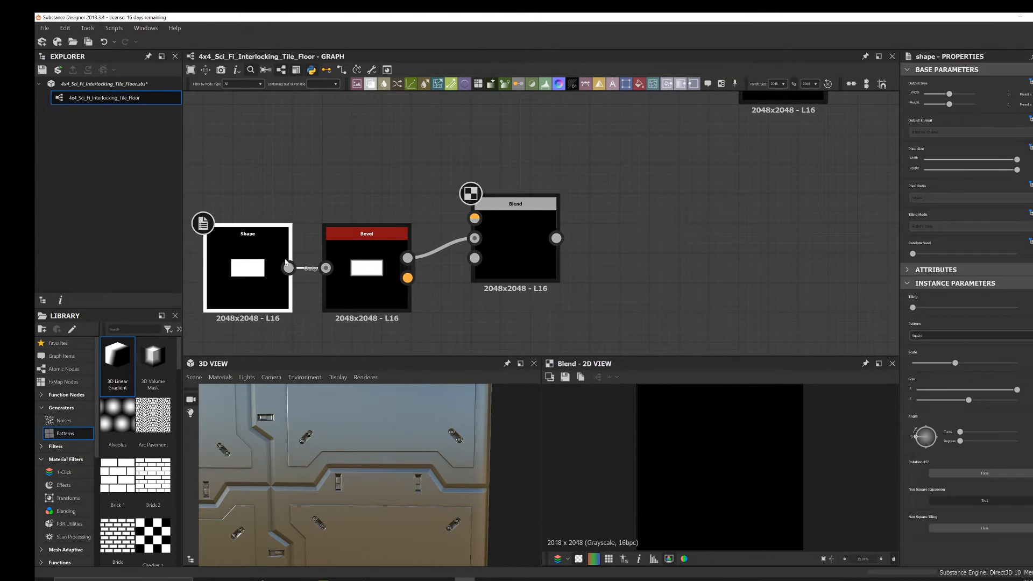
key(ctrl+d)
click(316, 176)
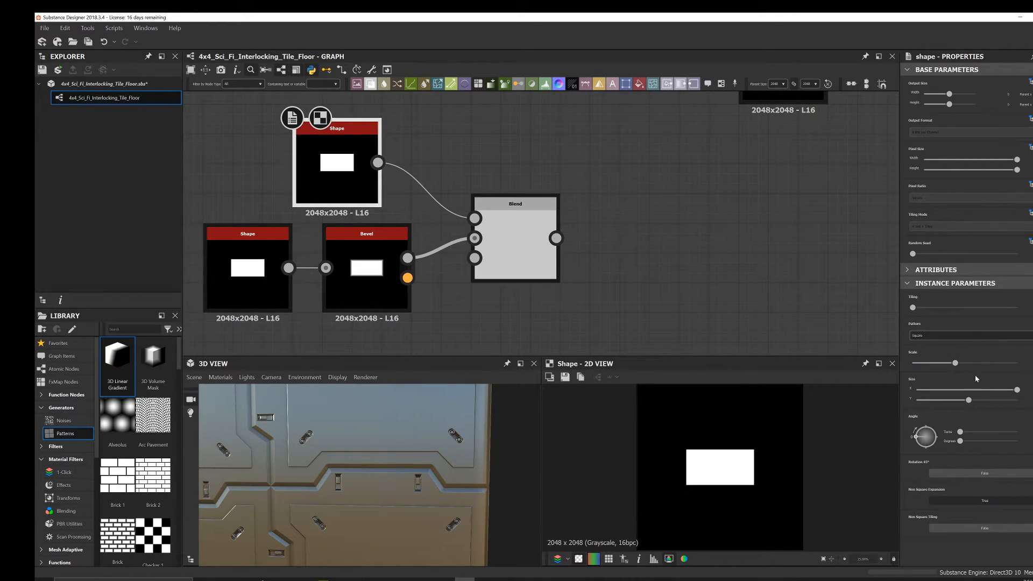
drag(955, 364, 951, 364)
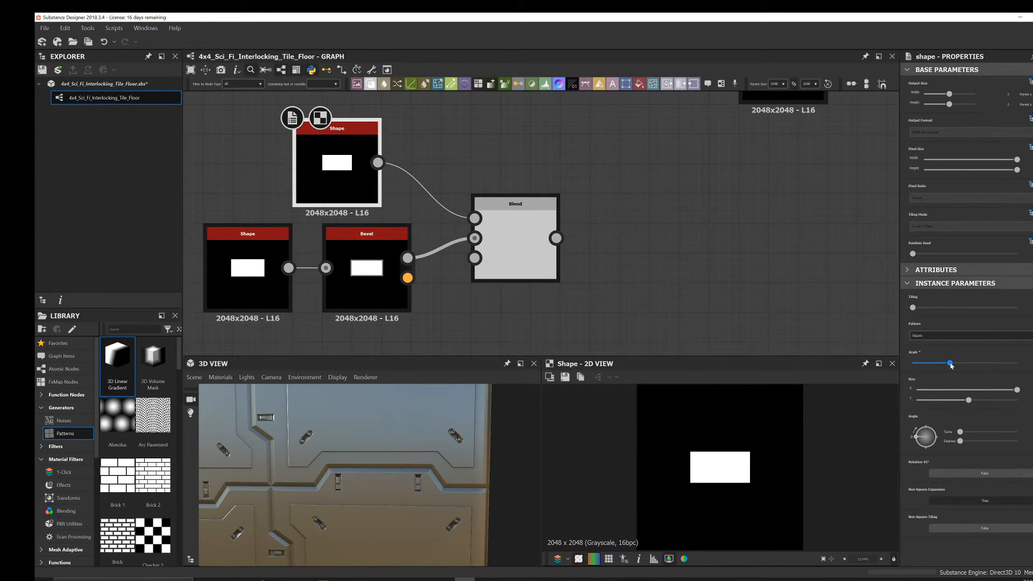
- Set the Blend's mode to Subtract to cut the smaller rectangle out of the beveled one
click(530, 259)
click(962, 321)
click(936, 337)
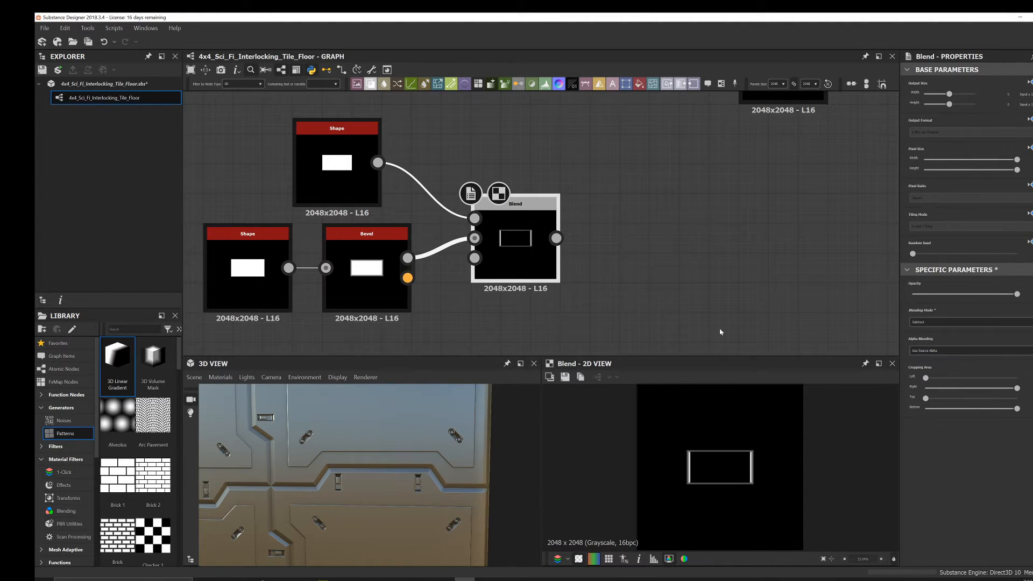
- Reduce the subtracted Shape's Y size slightly to even out the frame's thickness, and preview the Blend
click(331, 178)
drag(969, 401, 964, 401)
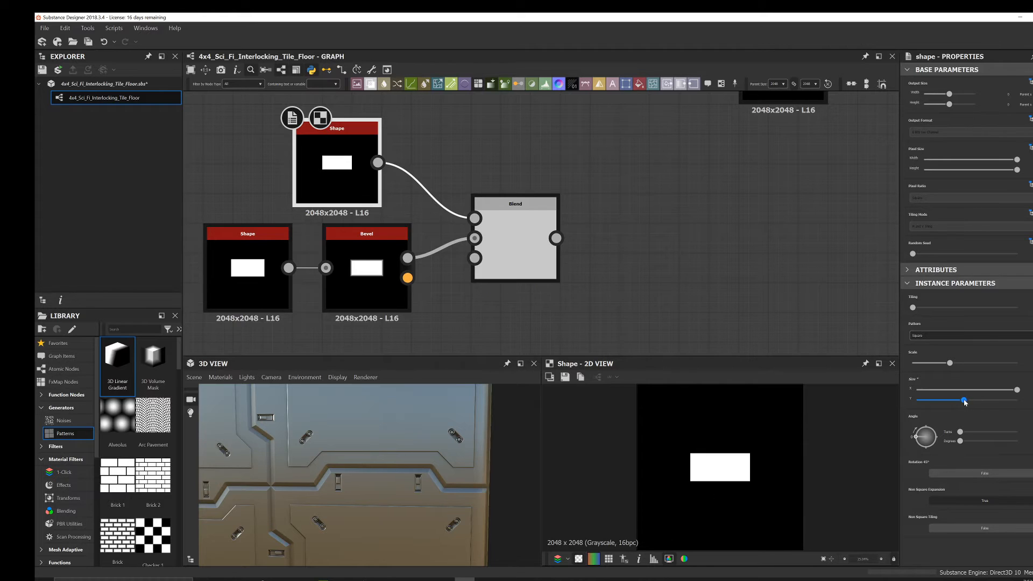
click(508, 235)
double_click(520, 241)
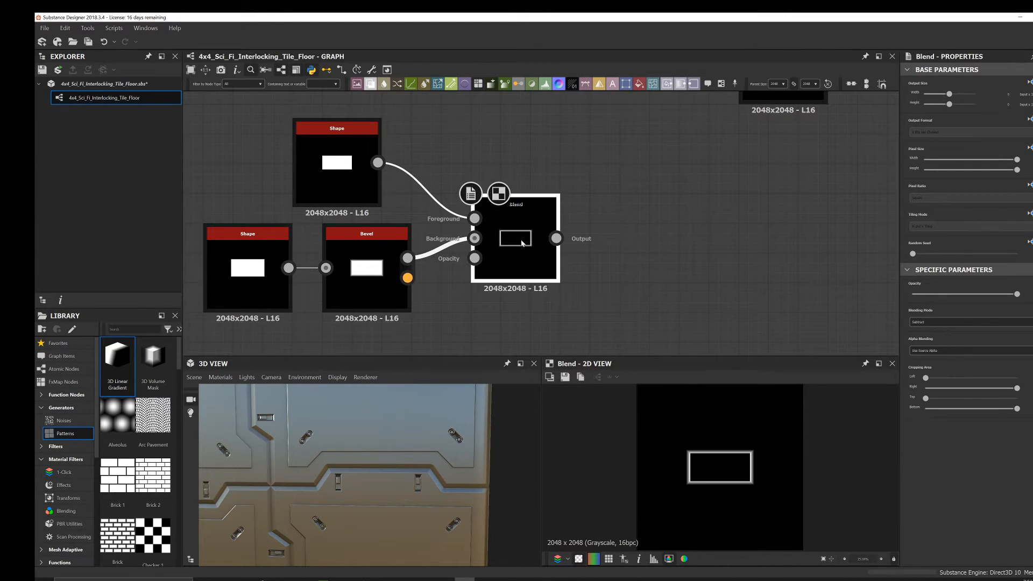
middle_drag(530, 245, 435, 248)
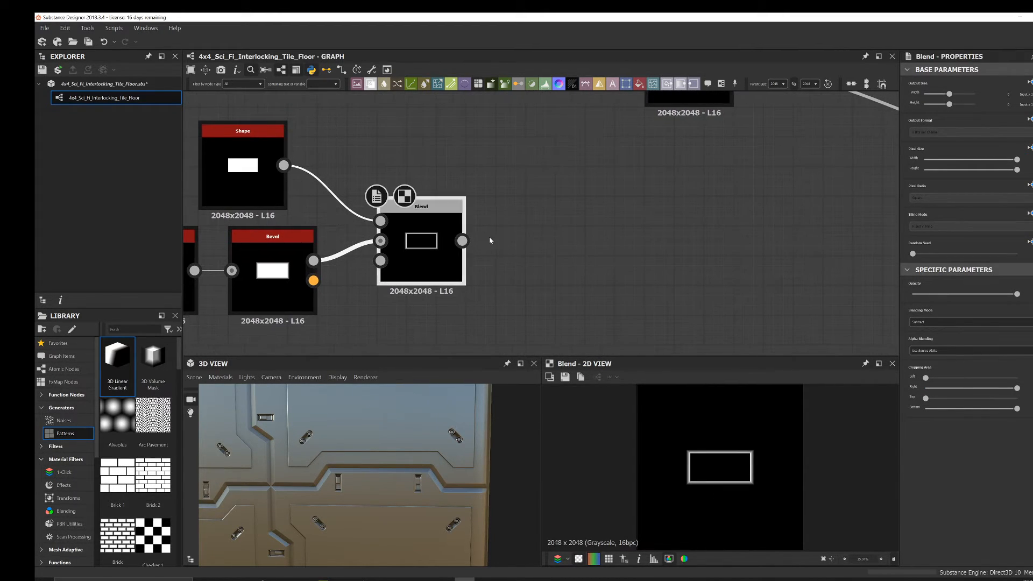
- Duplicate the Bevel and insert the copy between the smaller Shape and the Blend's foreground, lining up the Shape beside it
middle_drag(357, 216, 551, 260)
drag(435, 199, 317, 183)
click(477, 292)
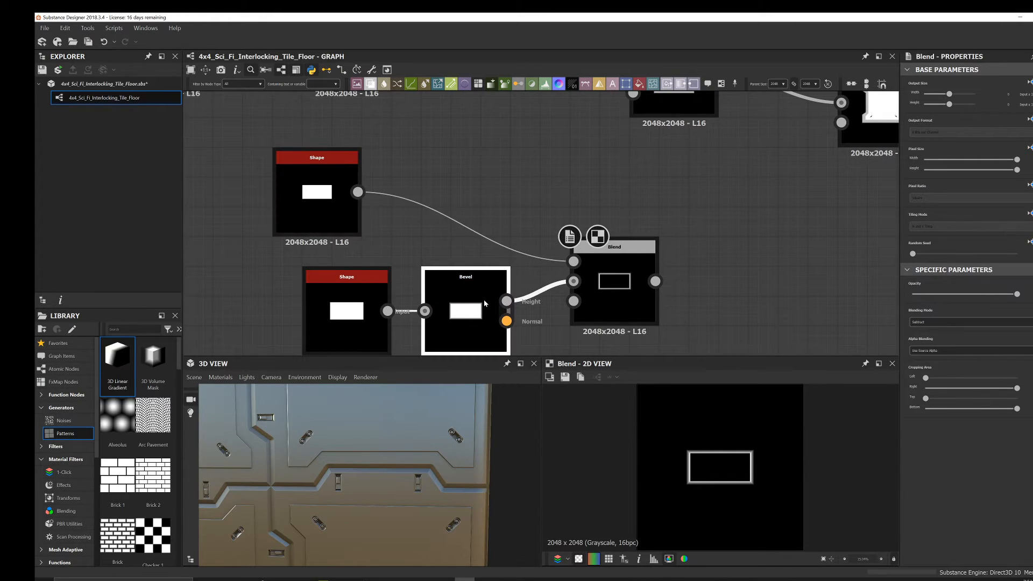
key(ctrl+d)
drag(538, 236, 357, 192)
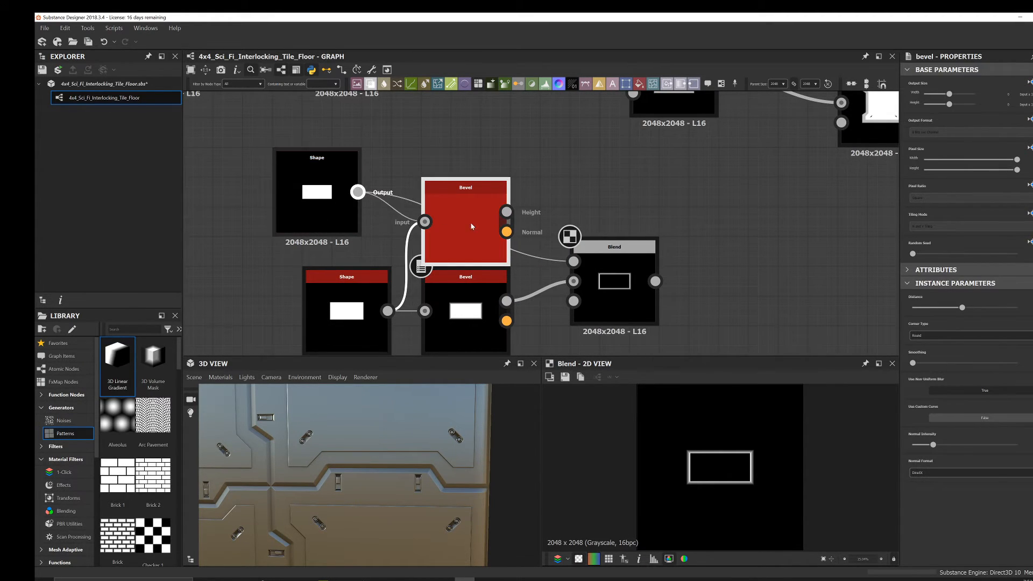
drag(507, 211, 573, 261)
drag(311, 188, 340, 217)
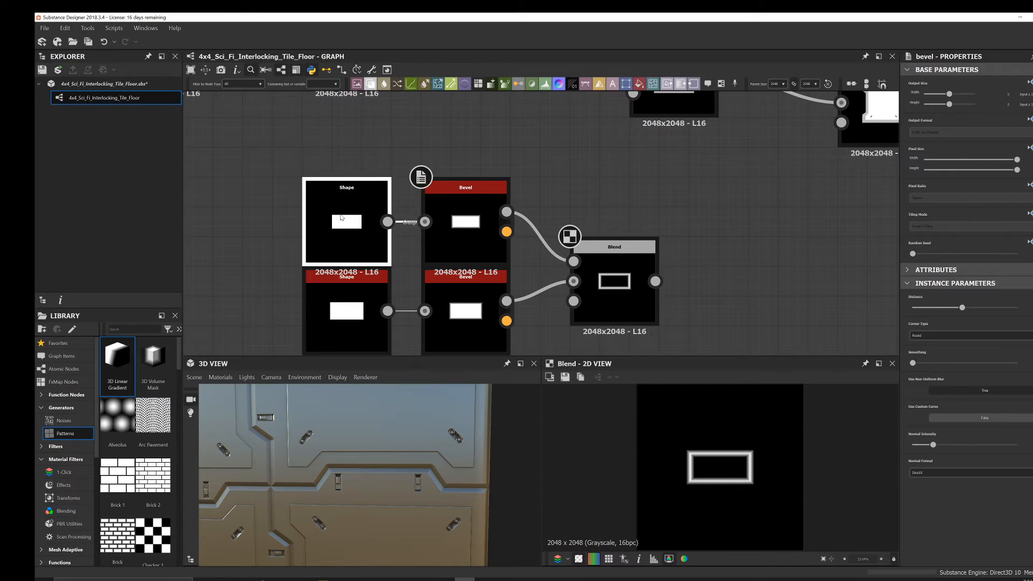
- Copy the smaller Shape and place the pasted Shape below the two Bevel nodes
click(614, 269)
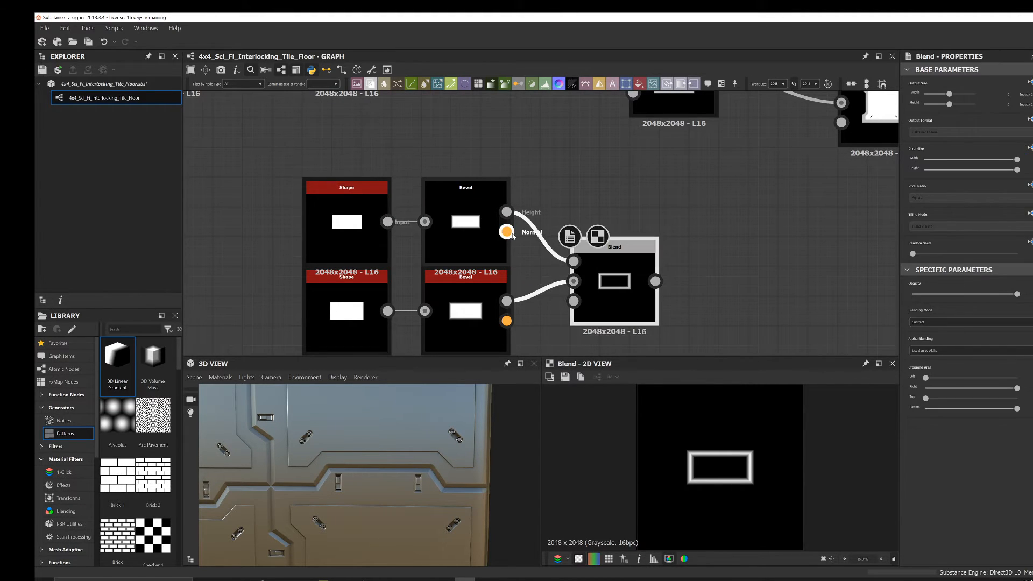
click(487, 227)
middle_drag(547, 272, 418, 214)
click(220, 172)
scroll(489, 151, down, 3)
key(ctrl+c)
key(ctrl+v)
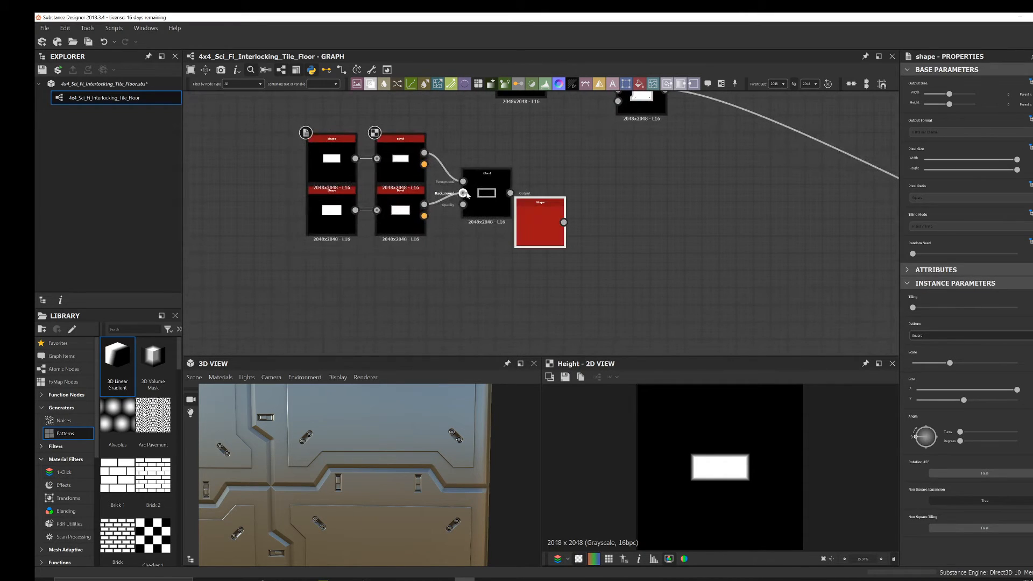
drag(539, 232, 401, 261)
scroll(496, 251, down, 1)
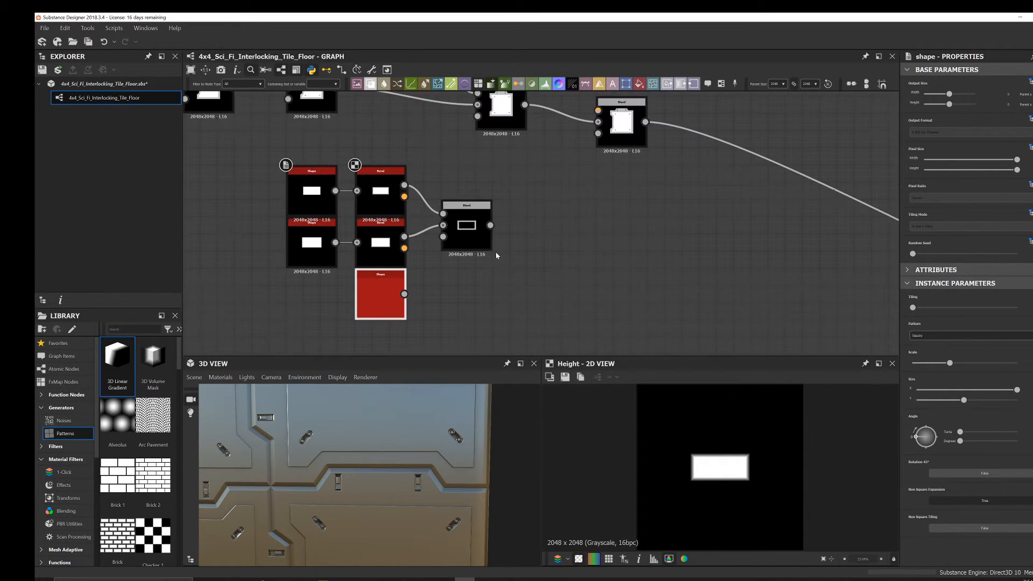
- Add a second Blend with the frame as background and the pasted Shape as foreground, using Add (Linear Dodge) mode
scroll(496, 251, up, 2)
key(space)
click(552, 257)
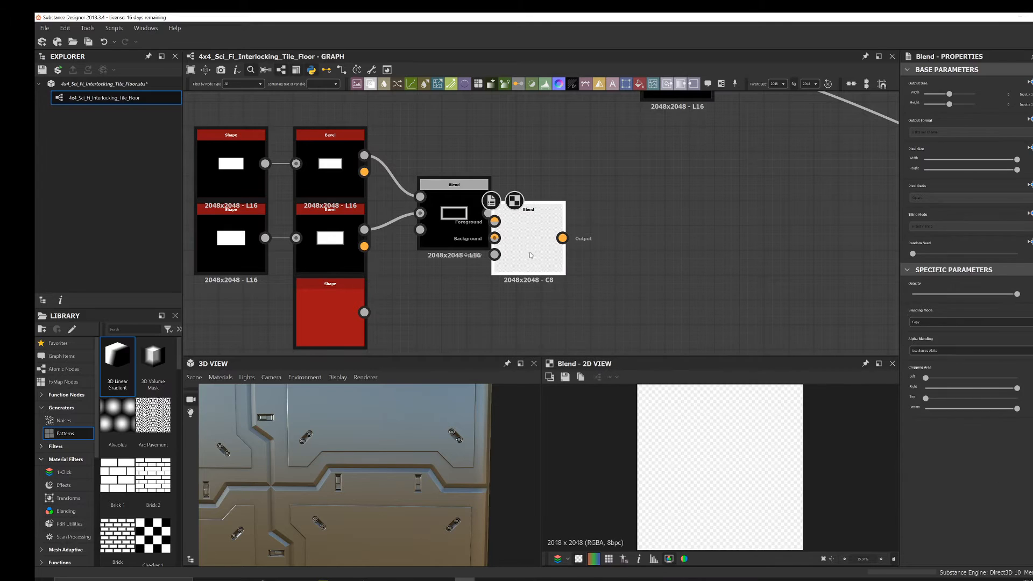
drag(553, 257, 603, 257)
drag(488, 213, 544, 221)
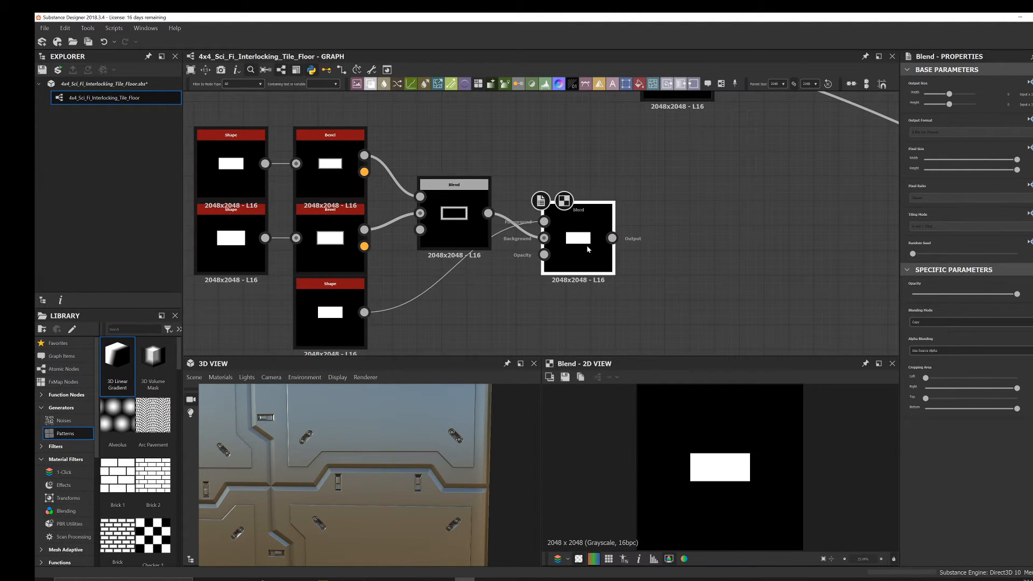
click(932, 323)
click(930, 334)
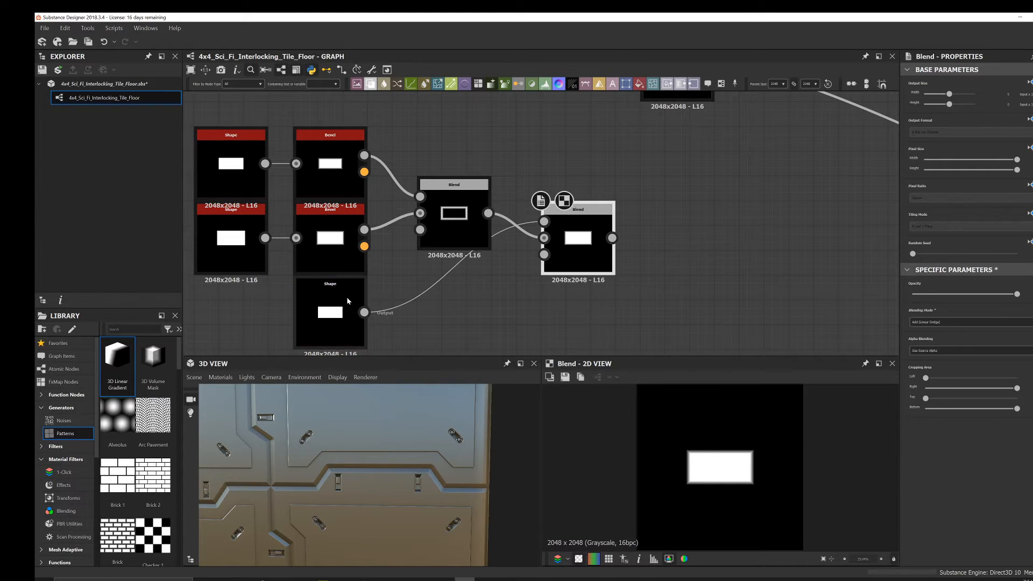
- Reduce the inner Shape's scale to about 0.3 and its Y size to about a third to fit inside the frame
click(331, 290)
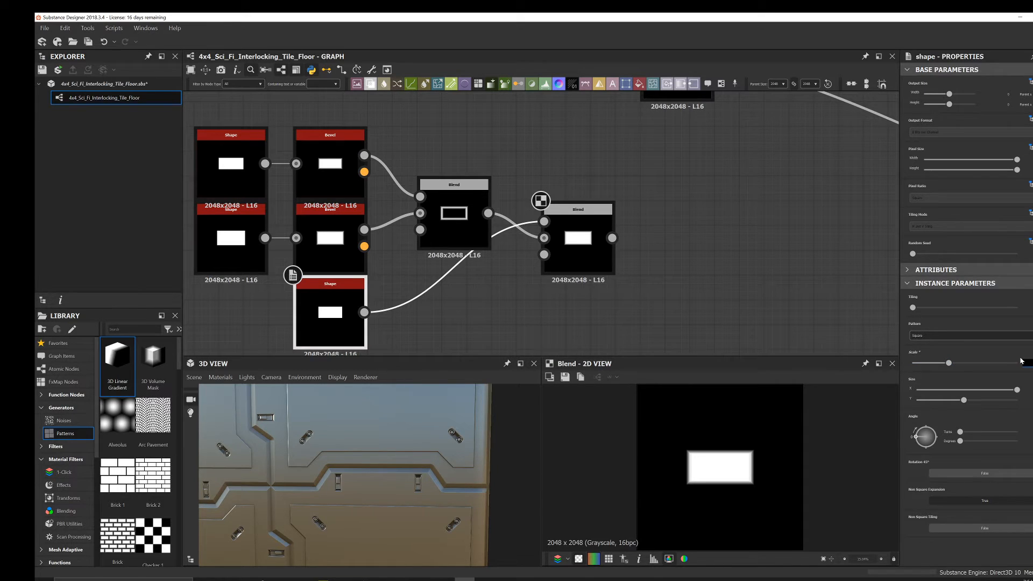
key(Return)
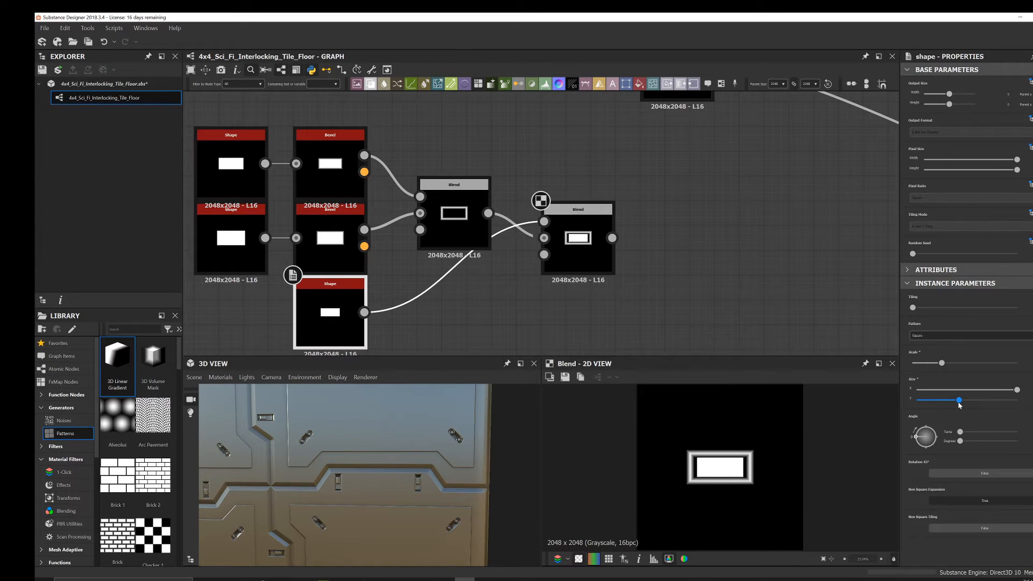
drag(959, 404, 949, 406)
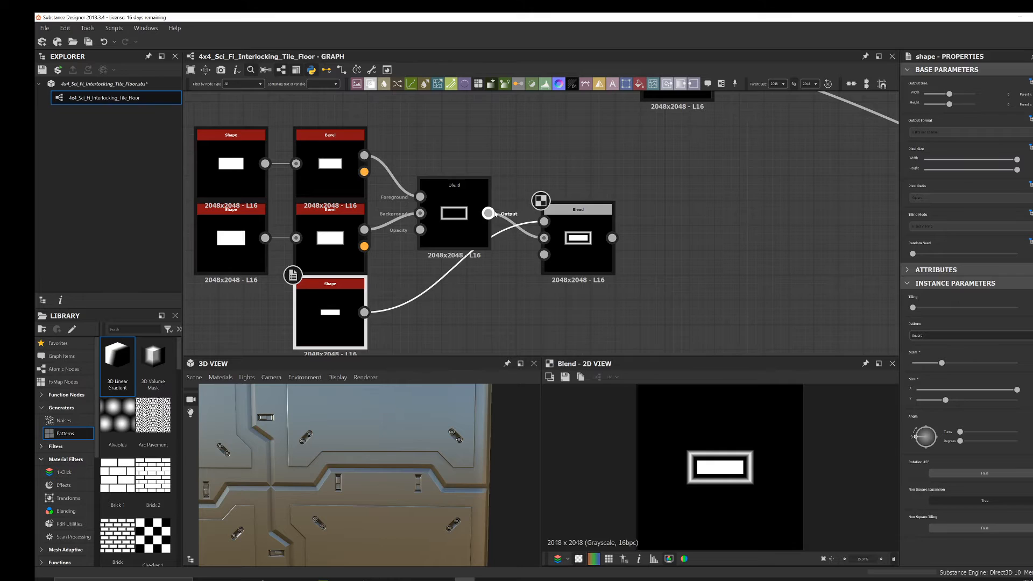
middle_drag(505, 215, 482, 212)
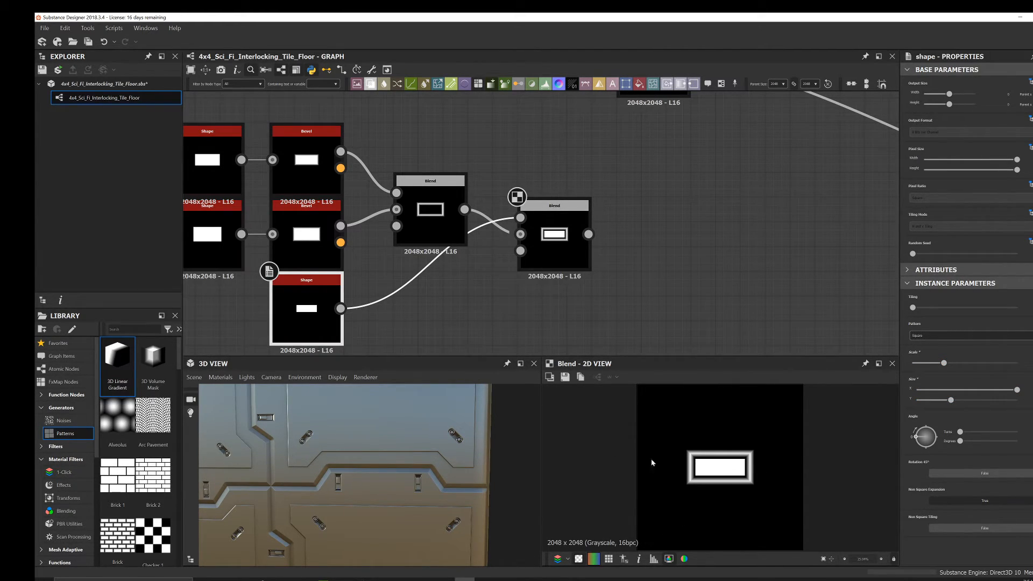
- Insert a Blend node between the inner rectangle Shape and the Add Blend
mouse_move(554, 234)
middle_down()
mouse_move(574, 172)
mouse_move(538, 218)
mouse_move(633, 219)
mouse_move(643, 205)
middle_up()
mouse_move(456, 249)
mouse_down()
mouse_move(381, 274)
mouse_move(356, 261)
mouse_up()
click(493, 276)
key(space)
click(510, 268)
middle_drag(495, 270, 537, 244)
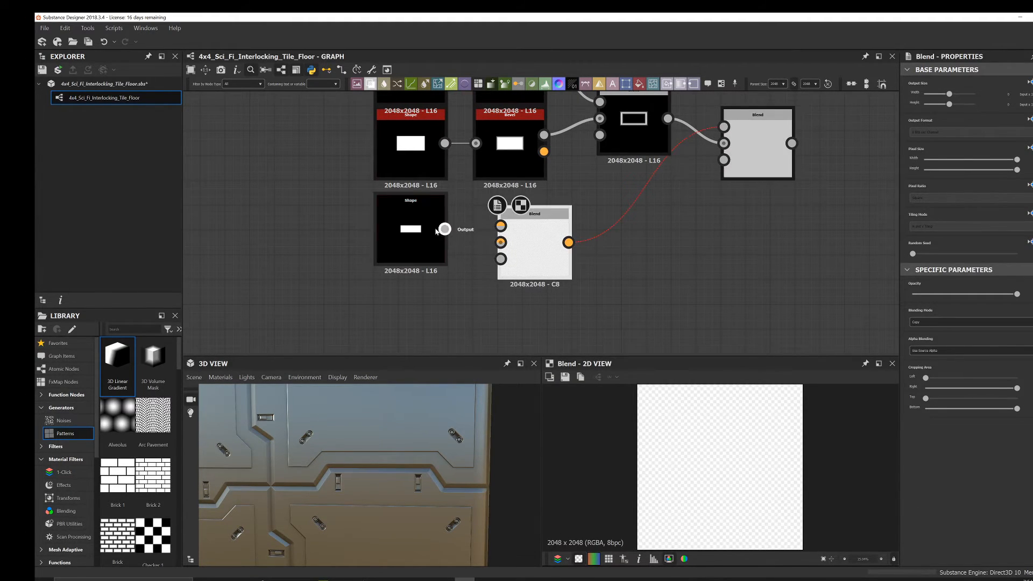
- Feed a duplicate of the inner Shape into the new Blend's foreground, with scale about 0.18 and X size about three quarters
drag(422, 227, 422, 264)
key(ctrl+d)
click(291, 223)
drag(333, 217, 500, 226)
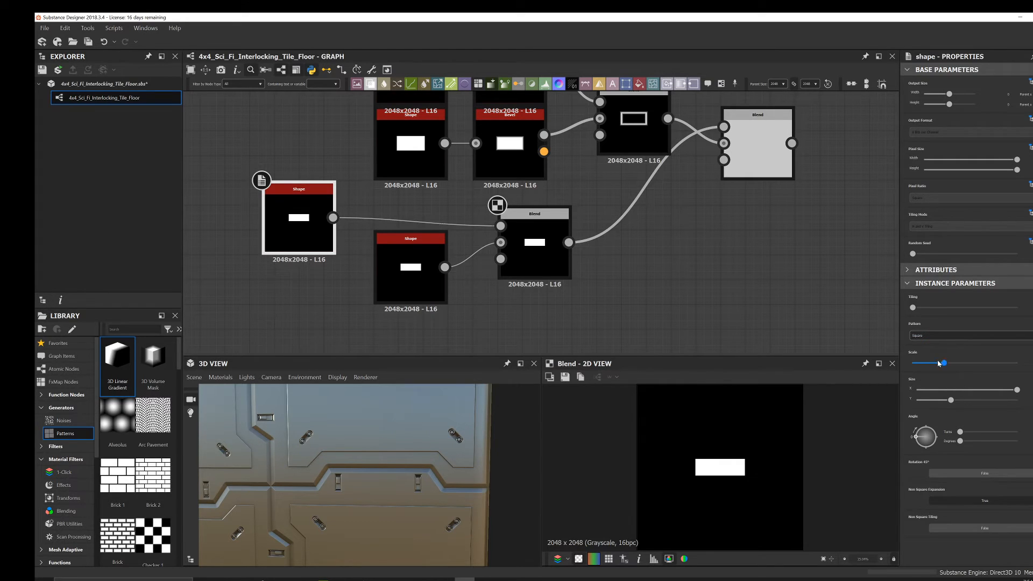
drag(940, 364, 931, 365)
drag(1017, 389, 995, 391)
- Insert a Bevel node after the smallest Shape and set its distance close to zero
middle_drag(307, 221, 502, 219)
drag(502, 219, 395, 222)
click(526, 217)
key(space)
text(bev)
key(Return)
drag(574, 232, 488, 219)
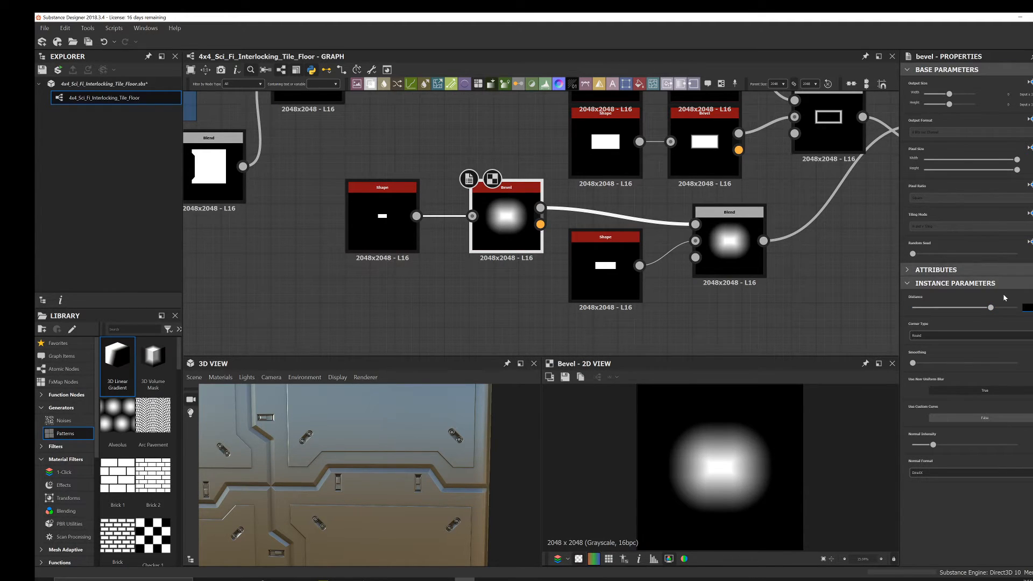
key(Return)
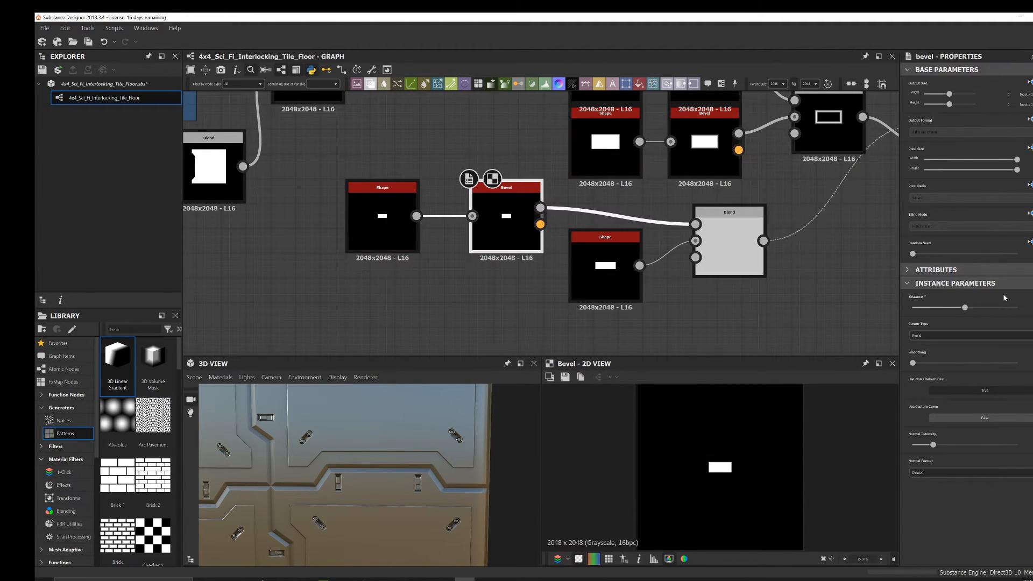
- Insert a Transformation 2D node between the smallest Shape's Bevel and the Blend's foreground
scroll(663, 245, up, 2)
drag(455, 209, 418, 209)
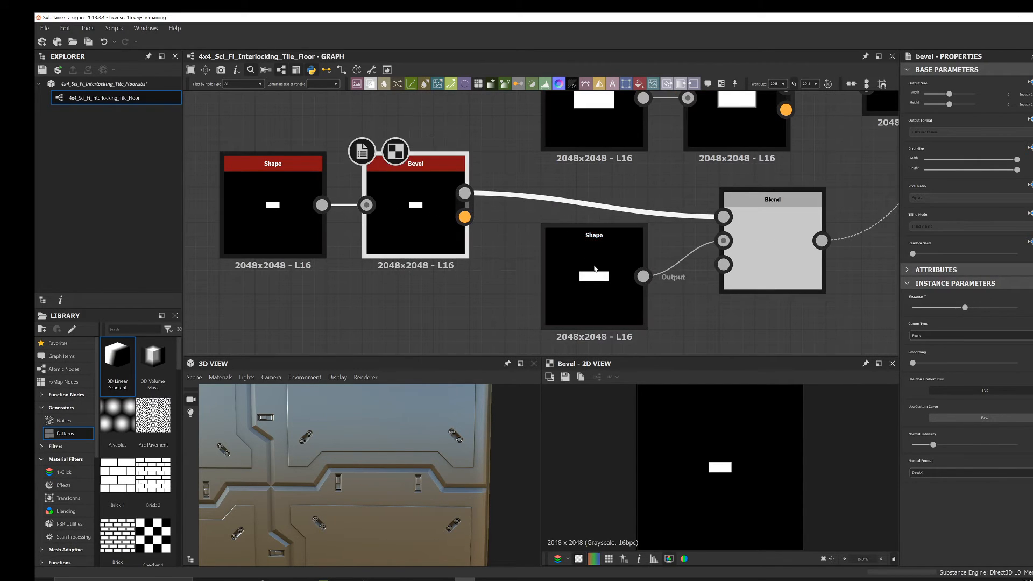
scroll(594, 260, down, 3)
middle_drag(595, 248, 599, 215)
drag(601, 218, 518, 251)
click(600, 196)
key(space)
text(tr)
click(720, 217)
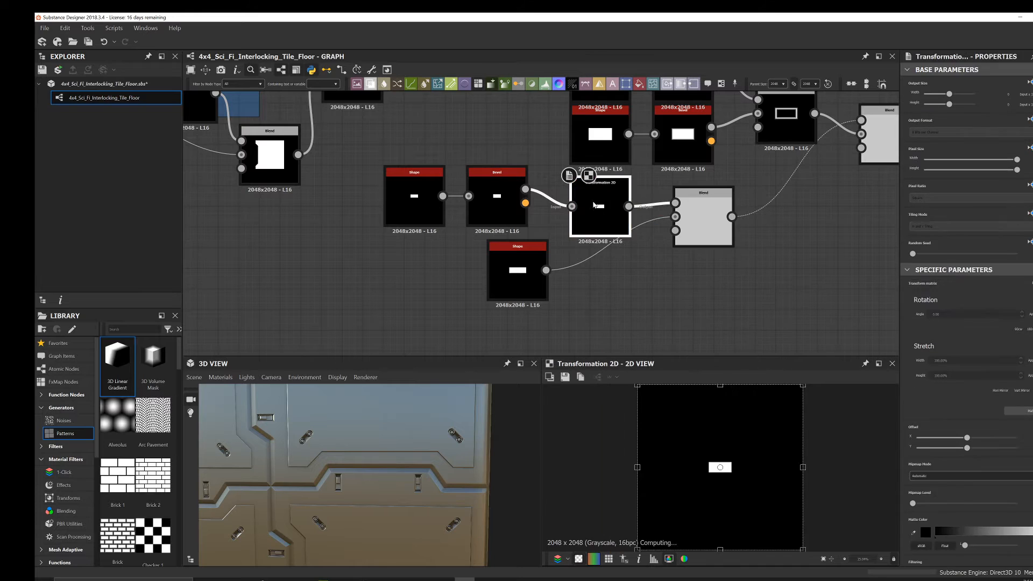
- Set the opacity of the Blend combining the two inner rectangles to about half
click(703, 215)
drag(628, 206, 748, 304)
click(712, 230)
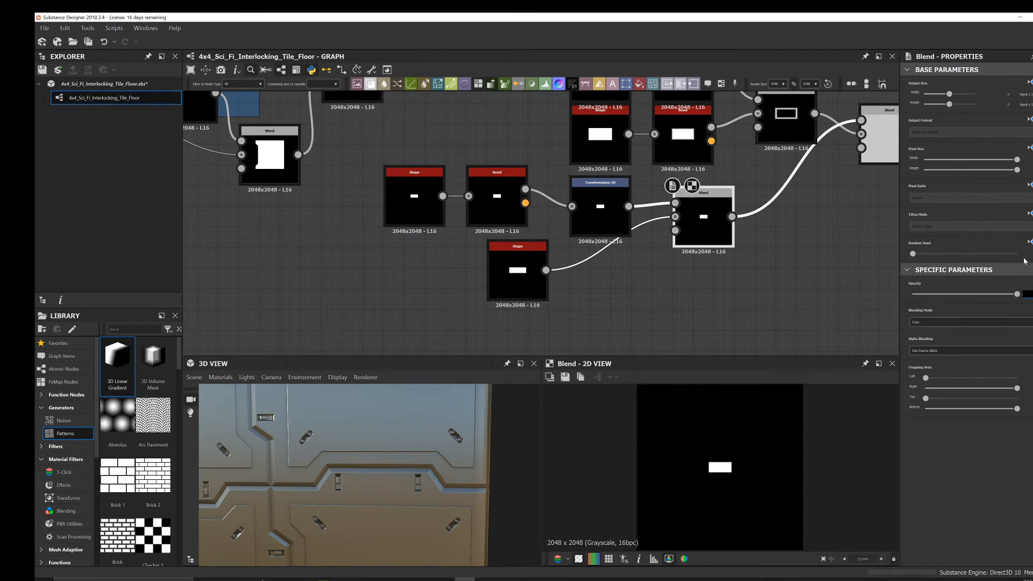
key(Return)
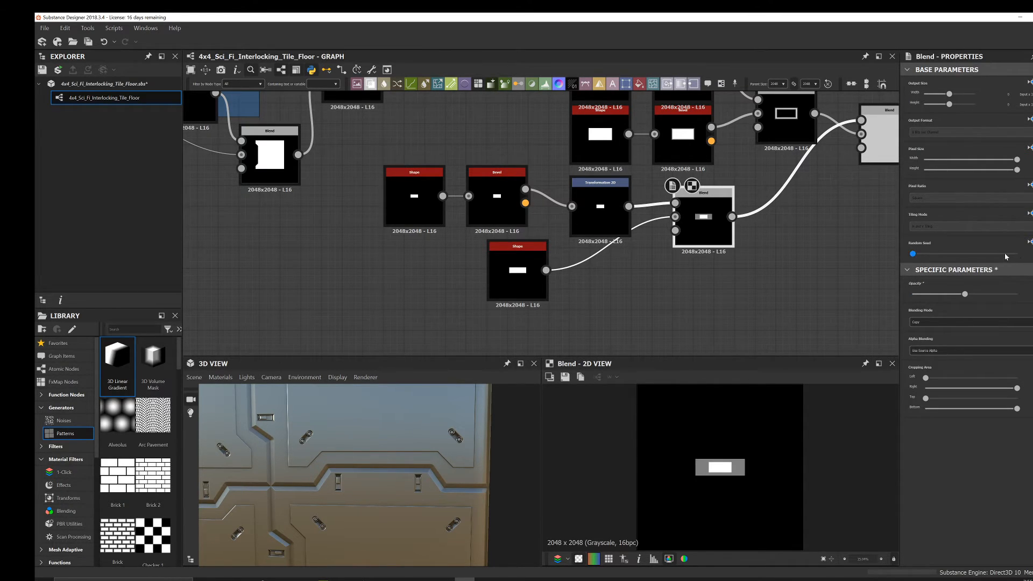
- Offset the small rectangle with the Transformation 2D to the right end of the grey rectangle, and preview the combined Blend
scroll(616, 186, up, 2)
click(621, 196)
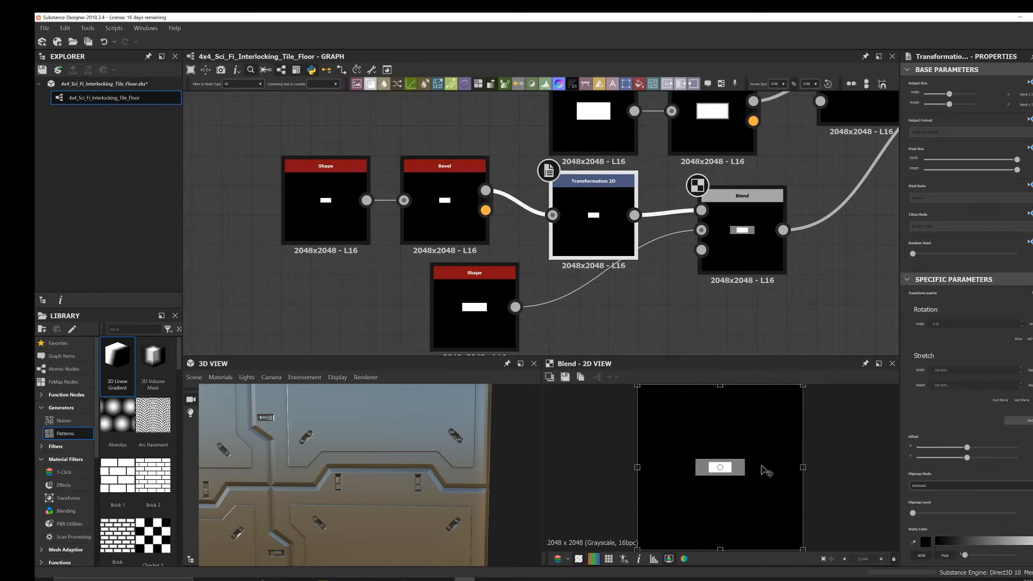
scroll(737, 461, up, 2)
drag(737, 463, 753, 464)
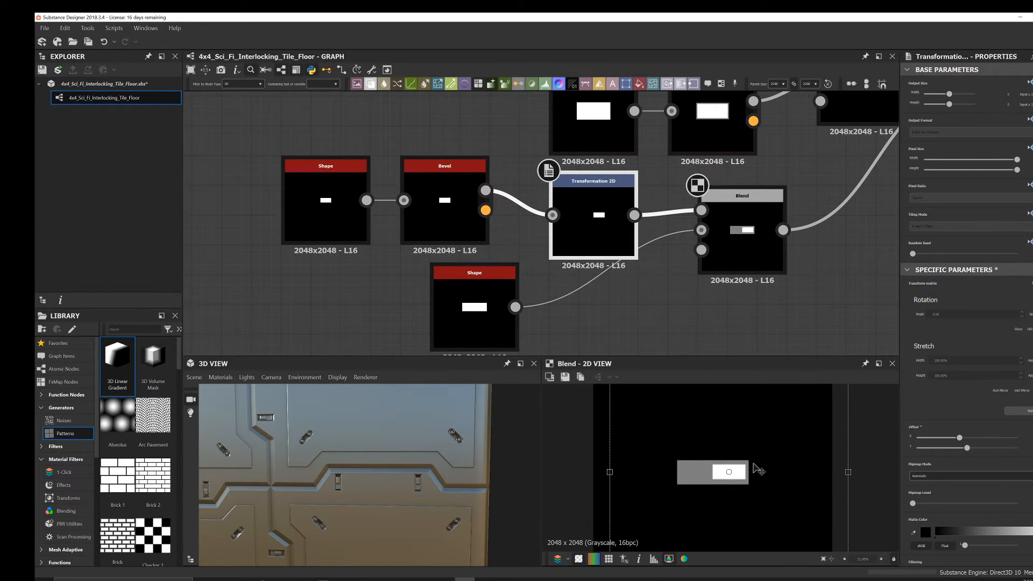
middle_drag(854, 185, 635, 244)
double_click(800, 182)
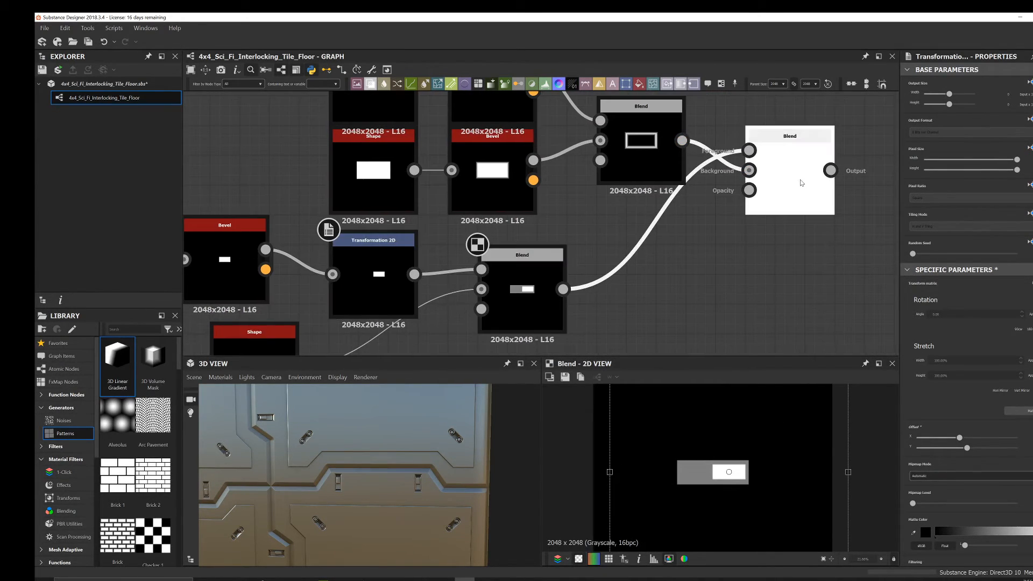
- Insert a Bevel node between the larger inner Shape and the Blend's background, and set its distance close to zero
middle_drag(623, 196, 694, 145)
middle_drag(542, 201, 595, 159)
click(474, 258)
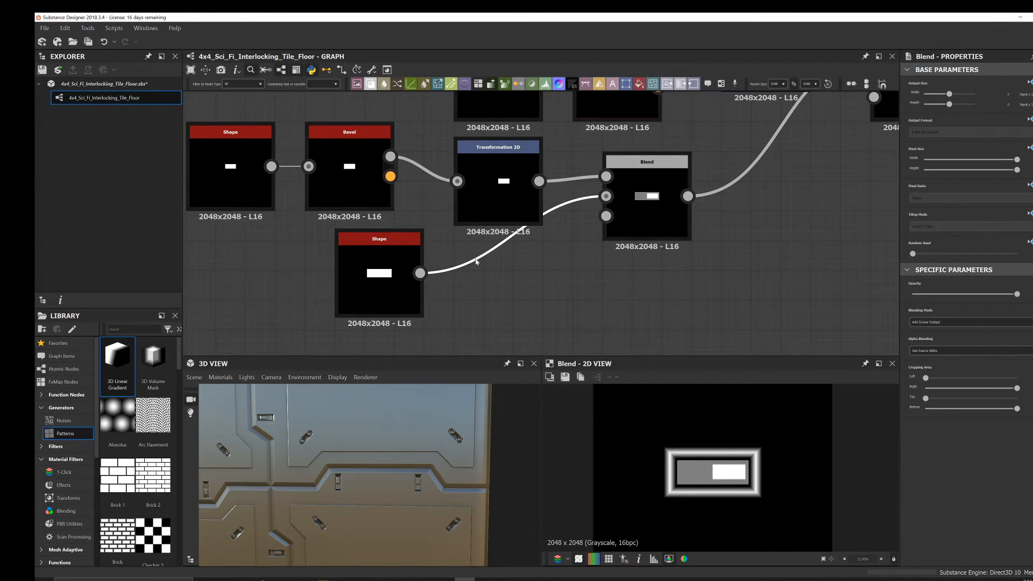
key(space)
text(bev)
click(520, 257)
drag(520, 262, 515, 294)
double_click(517, 292)
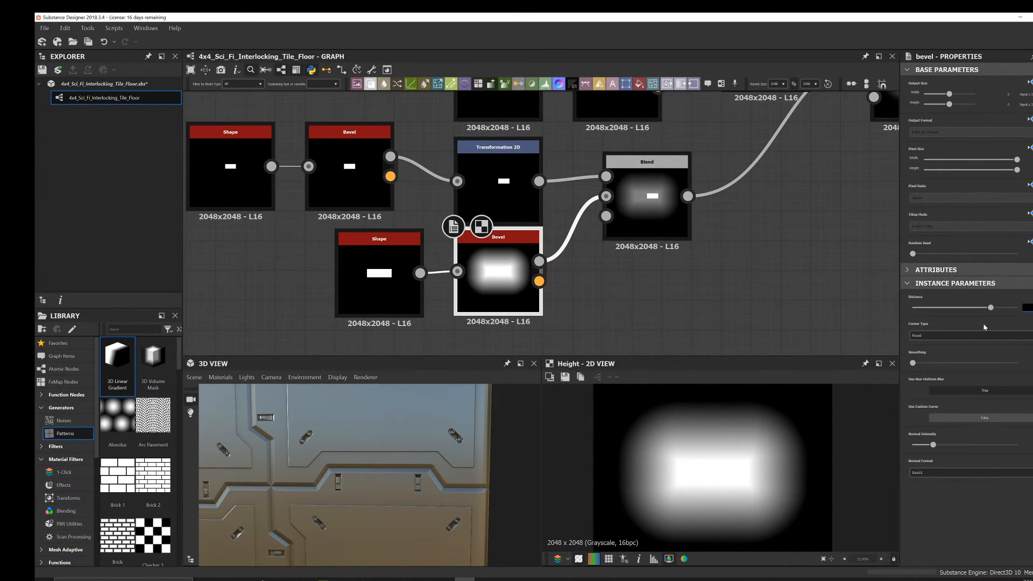
key(Return)
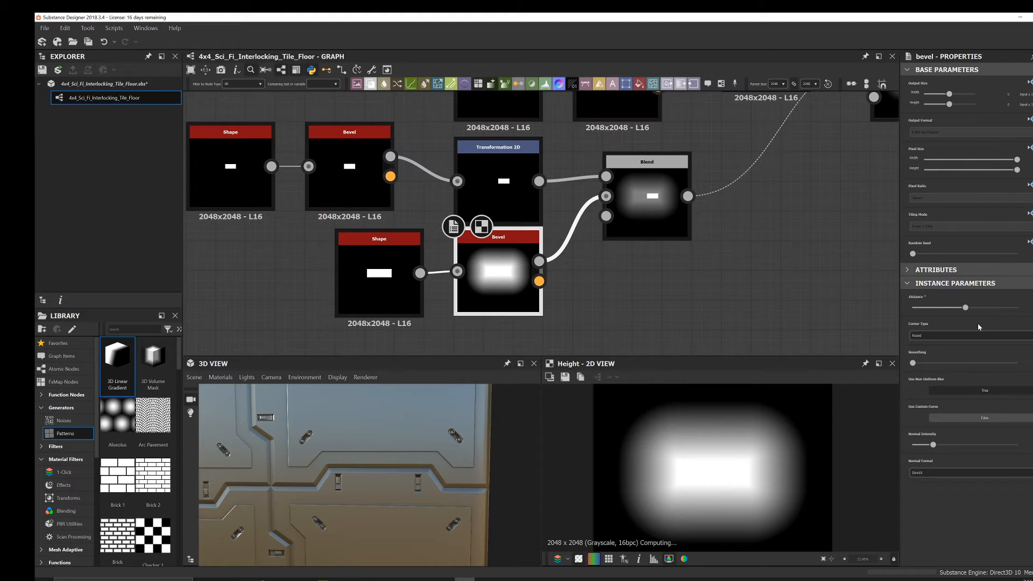
click(349, 185)
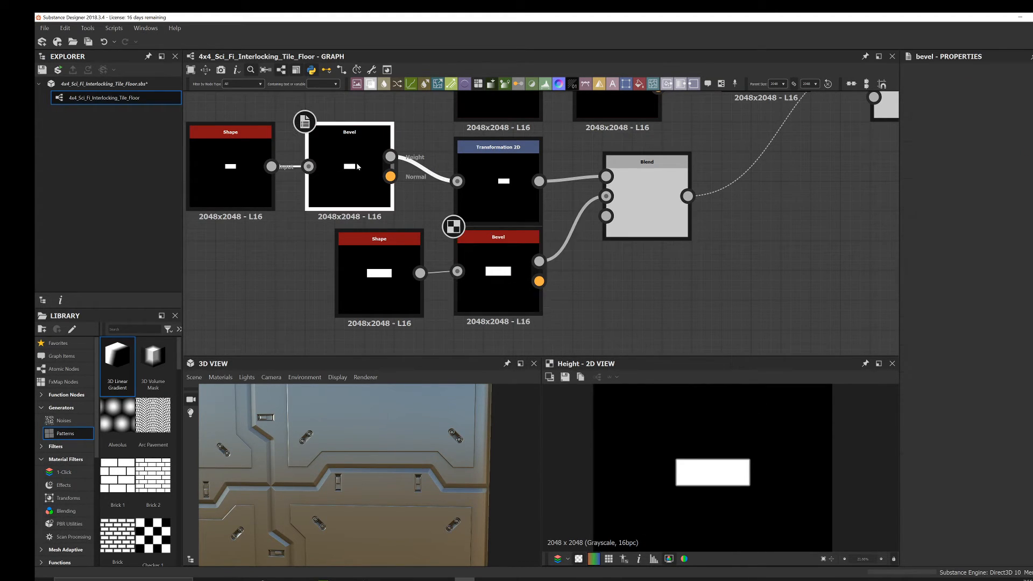
- Set the smallest rectangle's Bevel distance close to zero and preview the Blend combining the frame with the inner rectangles
key(Return)
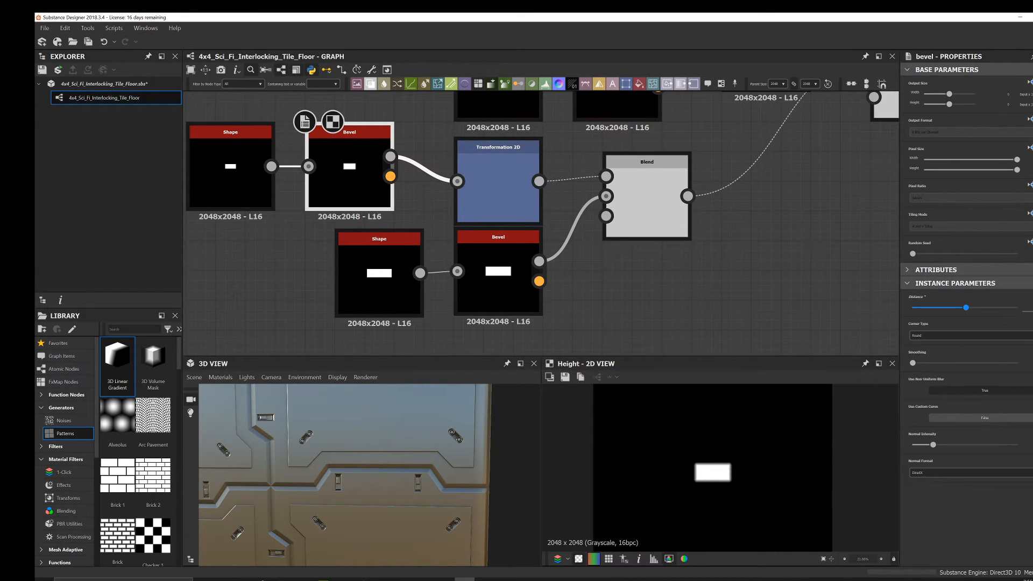
double_click(646, 218)
middle_drag(829, 178, 656, 262)
click(746, 199)
double_click(745, 198)
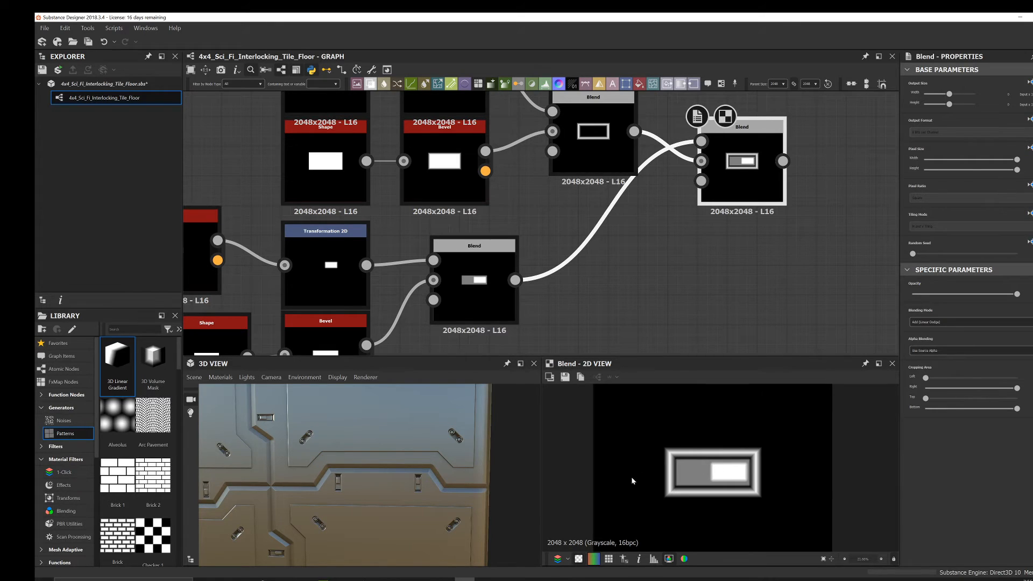
- Insert a Blend node after the Blend of the two inner rectangles, with the rectangles feeding its background
scroll(618, 251, down, 2)
middle_drag(617, 251, 716, 196)
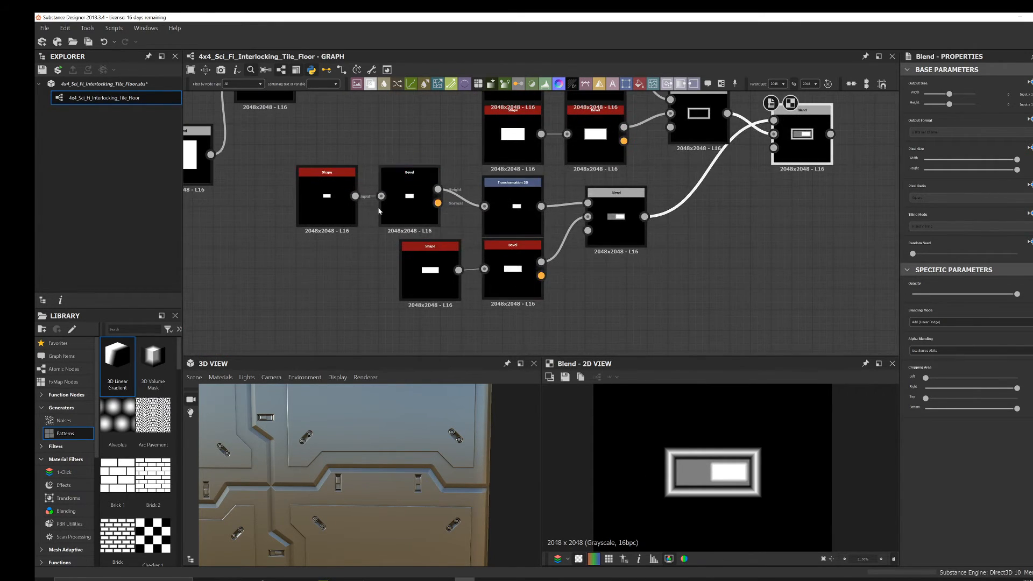
middle_drag(271, 188, 94, 188)
key(space)
click(535, 268)
scroll(520, 248, up, 2)
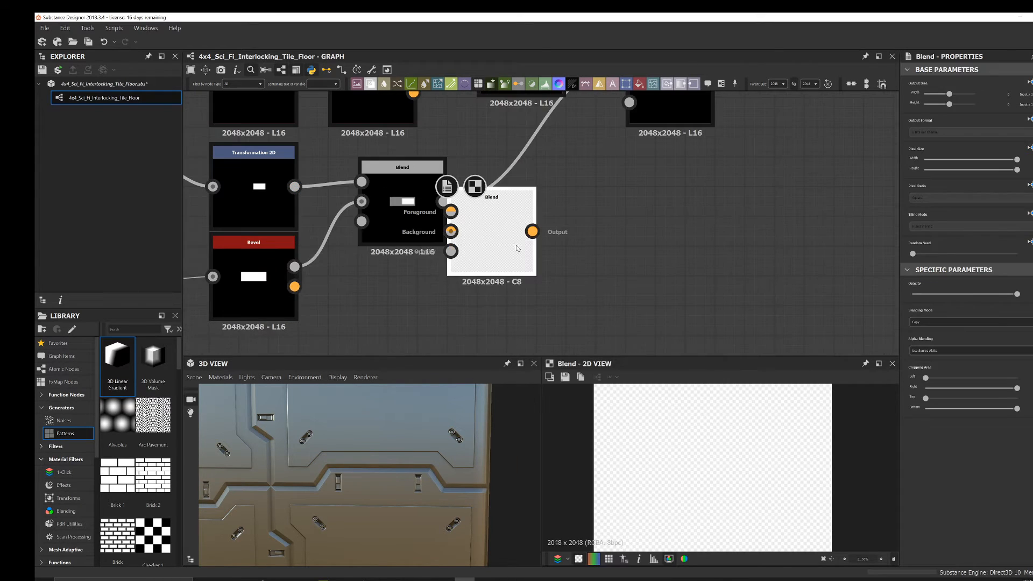
drag(508, 207, 570, 207)
drag(442, 201, 510, 232)
- Connect the ringed hexagon bolt output from the earlier bolt group to the foreground of the new Blend
scroll(452, 231, down, 3)
scroll(452, 231, down, 3)
middle_drag(429, 235, 500, 268)
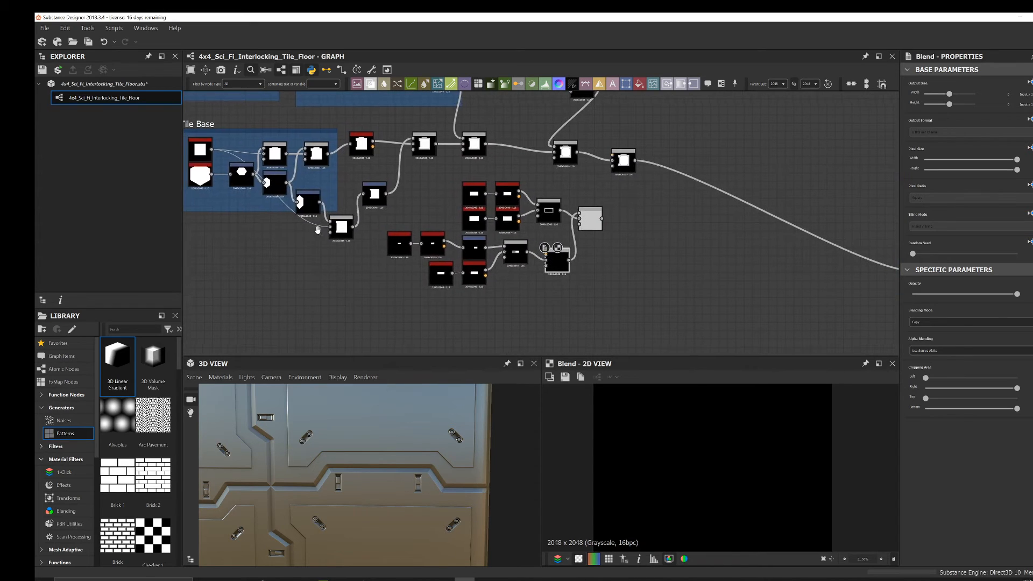
middle_drag(295, 231, 431, 323)
scroll(466, 224, down, 2)
middle_drag(478, 213, 561, 200)
scroll(572, 225, up, 1)
middle_drag(648, 254, 549, 248)
middle_drag(365, 187, 452, 188)
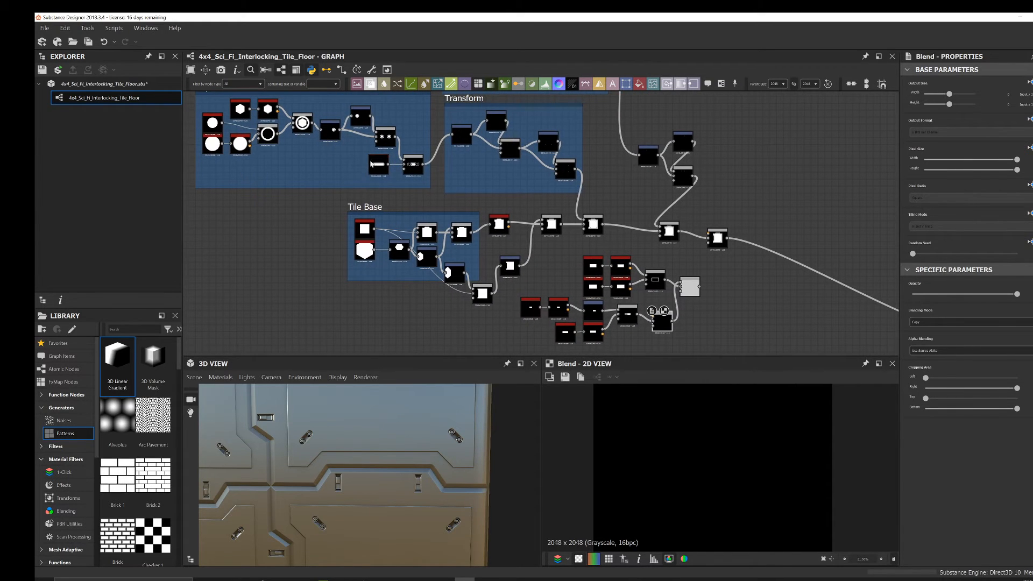
middle_drag(346, 168, 330, 146)
drag(322, 107, 640, 298)
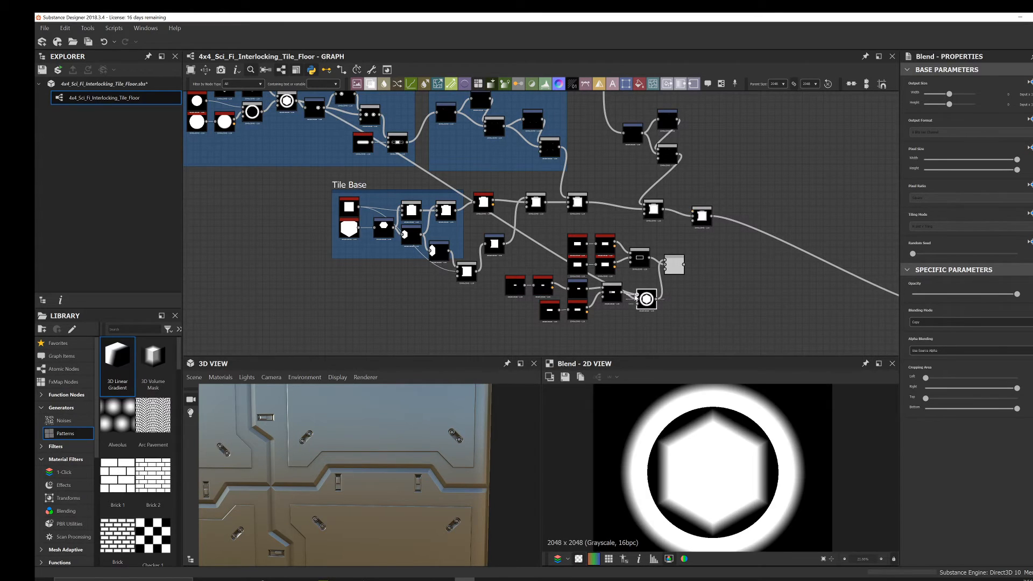
- Insert a Transformation 2D node on the link carrying the hexagon bolt and place it beside the new Blend
scroll(642, 298, up, 4)
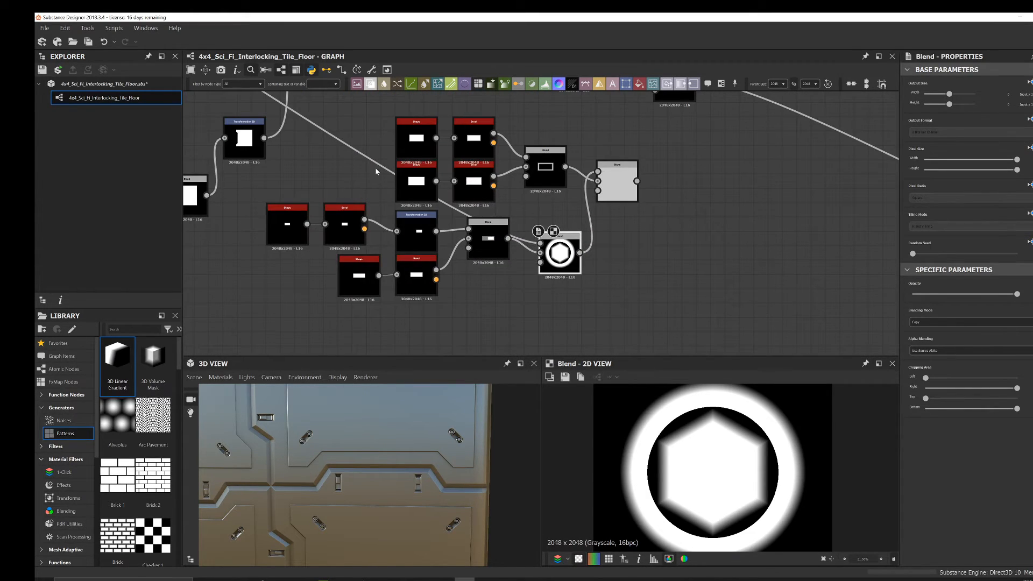
click(378, 163)
key(space)
text(tr)
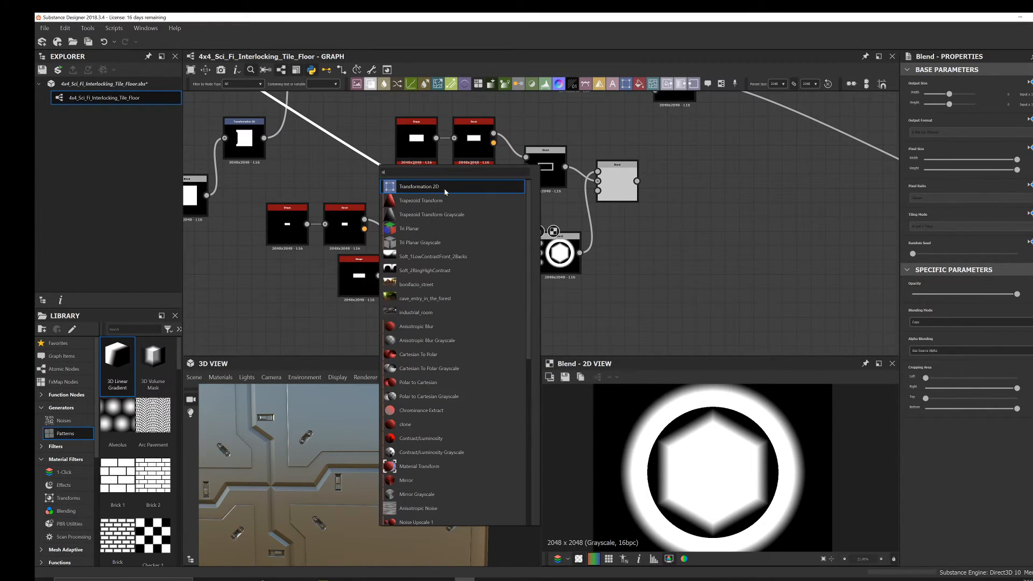
click(445, 186)
scroll(318, 172, down, 5)
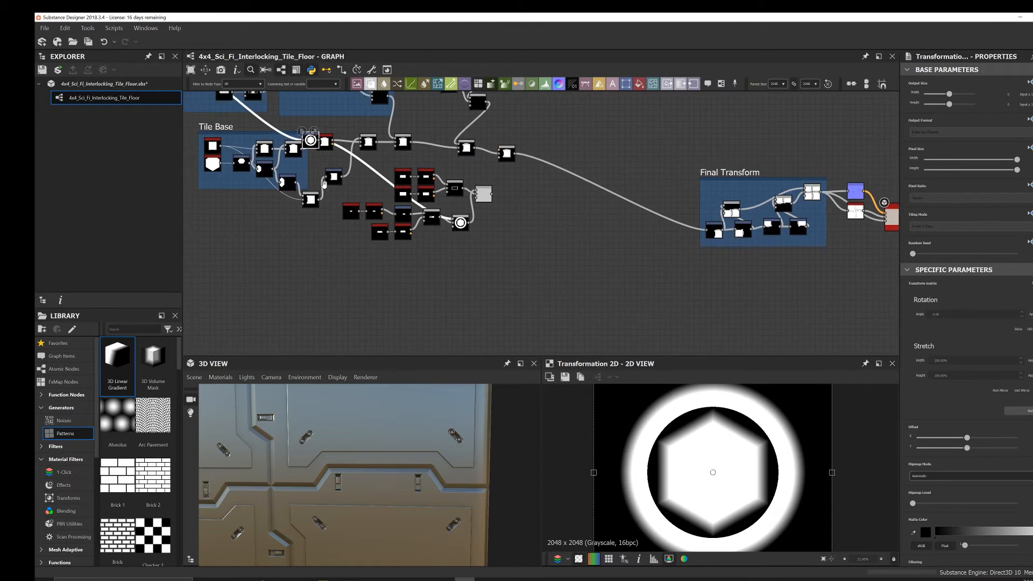
middle_drag(318, 172, 350, 219)
drag(346, 187, 474, 283)
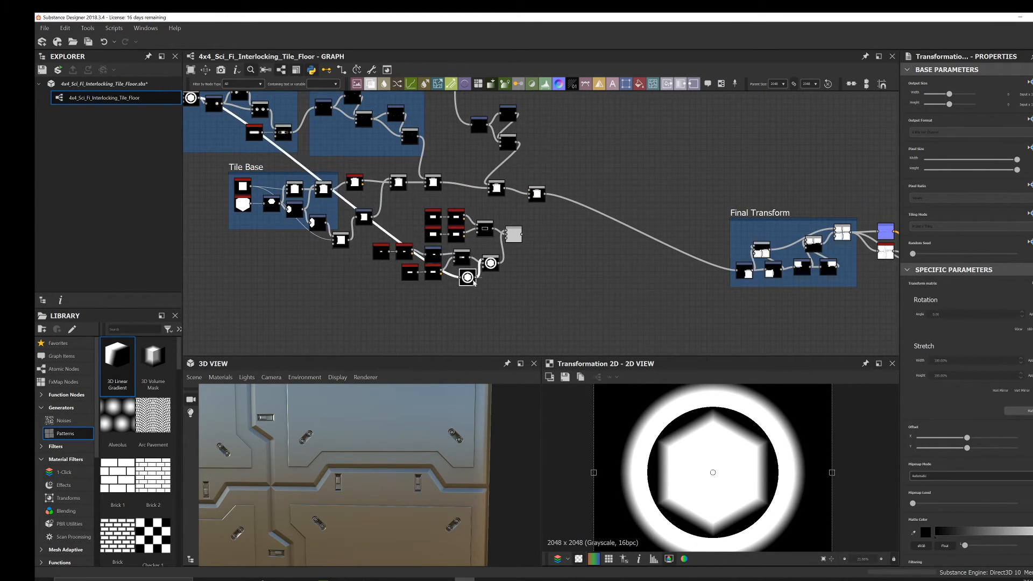
- Set the blending mode of the Blend combining the bolt and inner rectangles to Subtract
scroll(474, 283, up, 8)
click(546, 227)
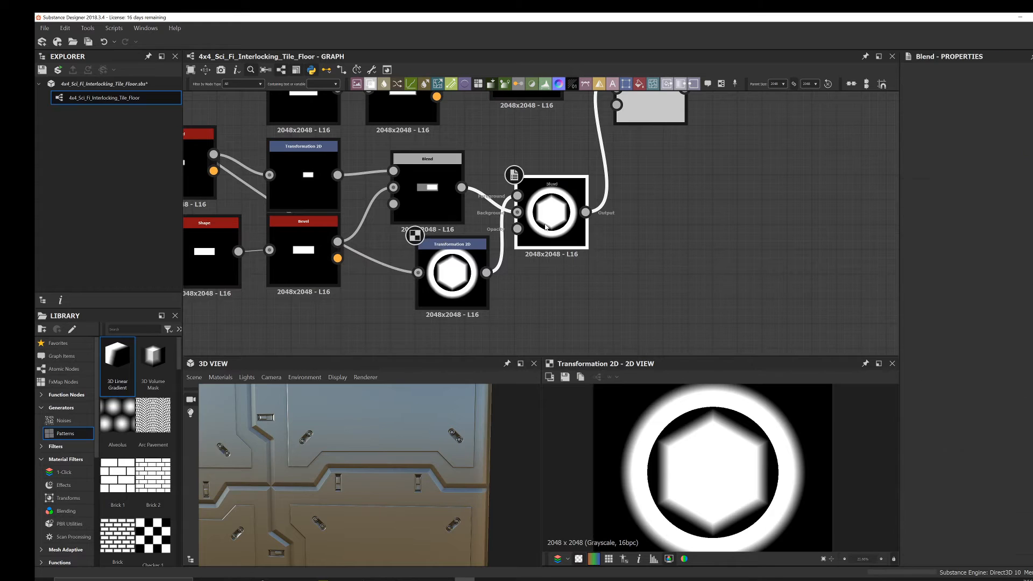
click(919, 322)
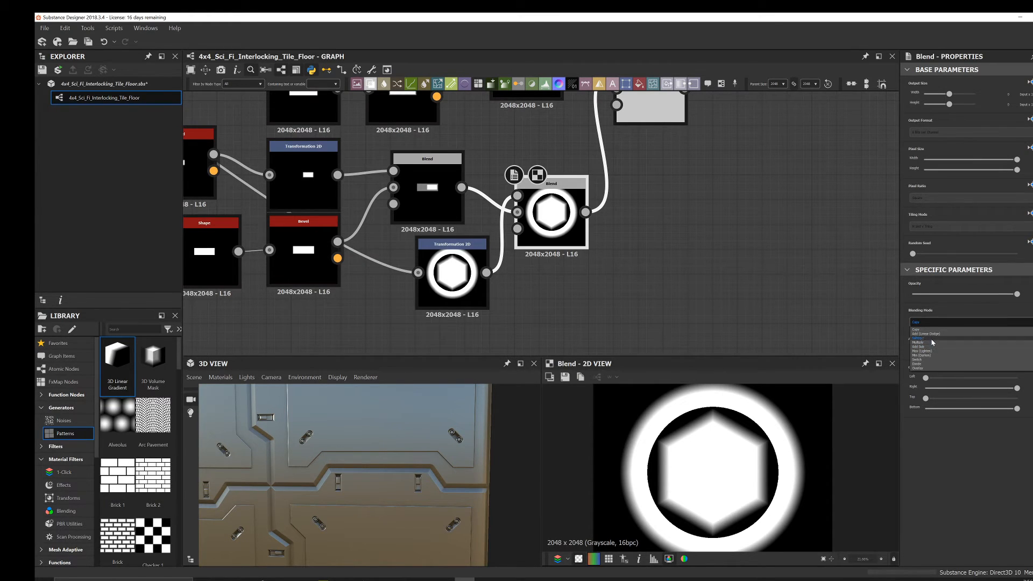
click(922, 331)
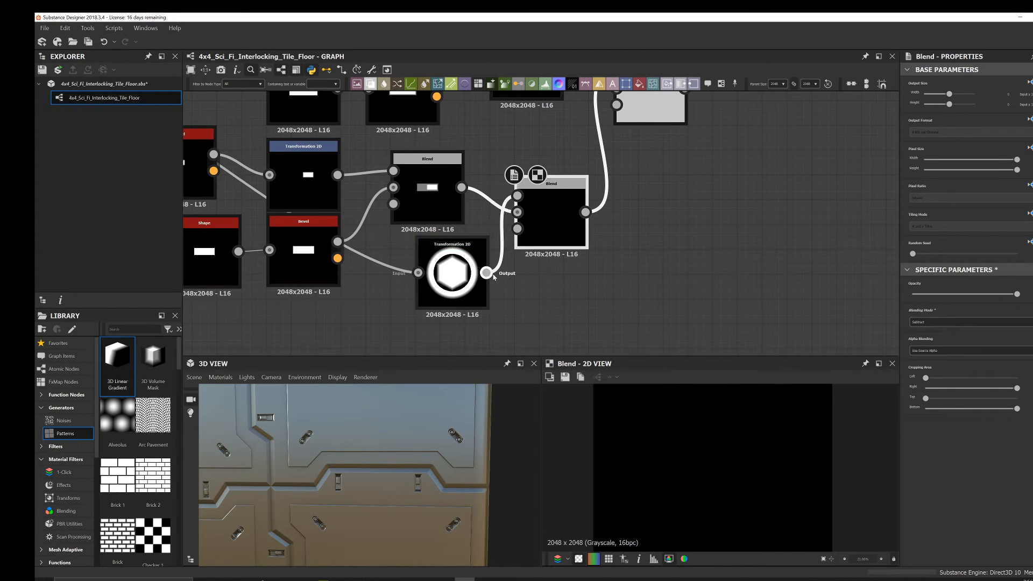
- Set the bolt's Transformation 2D to No Tiling, then shrink the bolt and place it on the left end of the grey rectangle
click(477, 269)
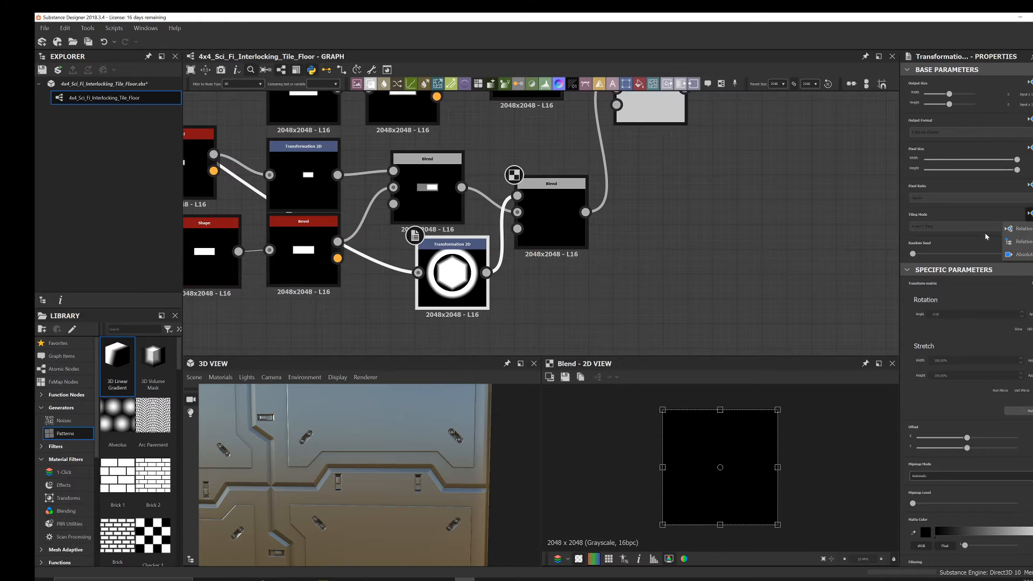
click(932, 226)
click(933, 226)
scroll(683, 422, up, 1)
drag(649, 397, 643, 439)
scroll(727, 468, up, 7)
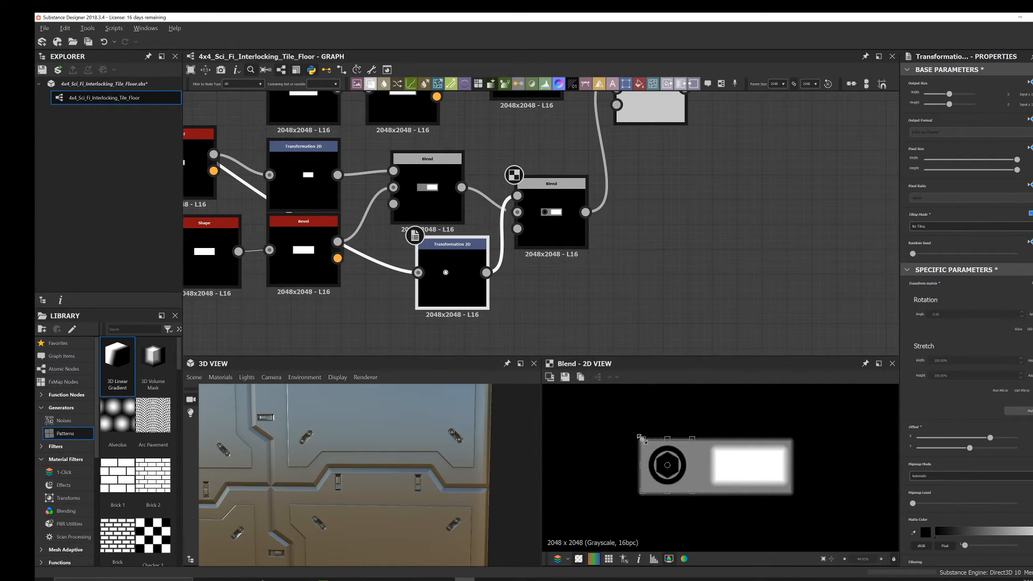
- Set the opacity of the bolt's Subtract Blend to about half, undoing the attempt at a lower opacity
click(551, 226)
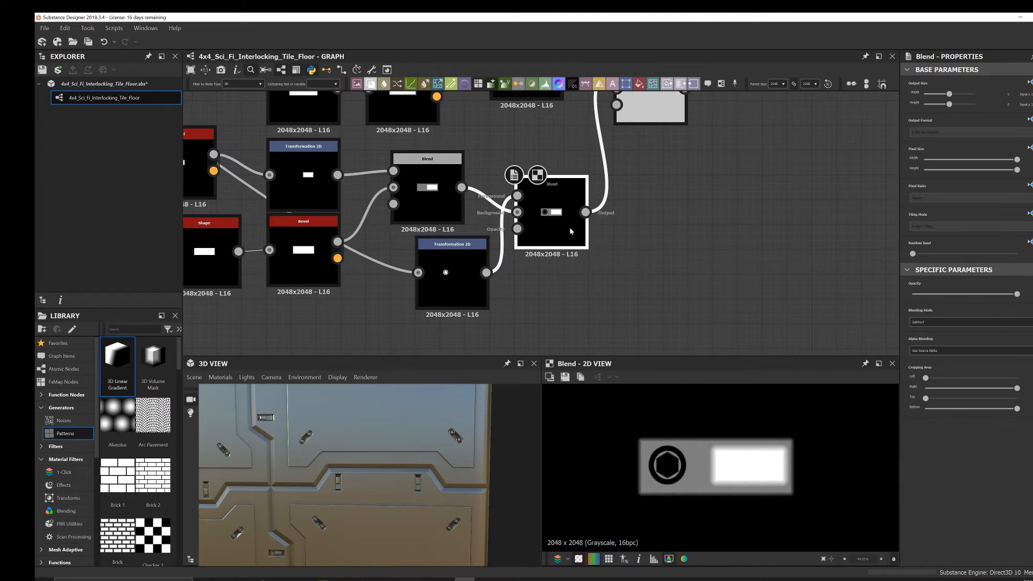
drag(963, 295, 933, 299)
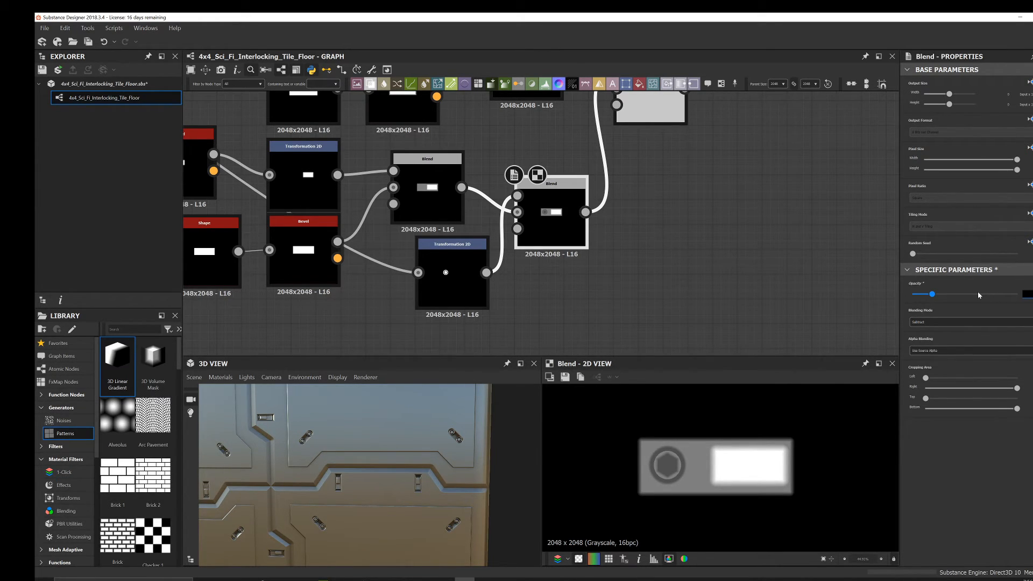
key(ctrl+z)
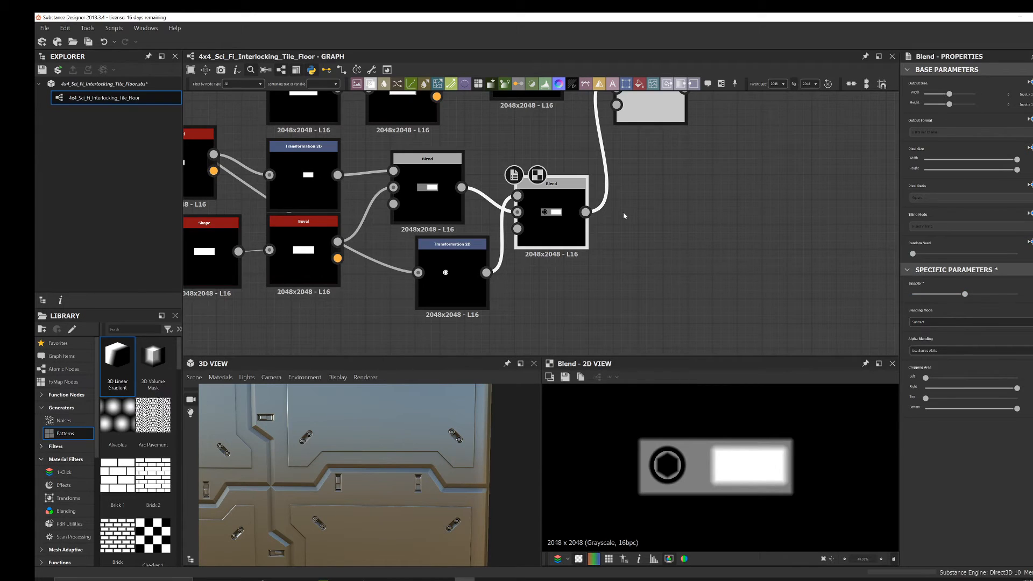
- Preview the final Blend combining the rectangular frame with the switch block and bolt
scroll(584, 277, down, 4)
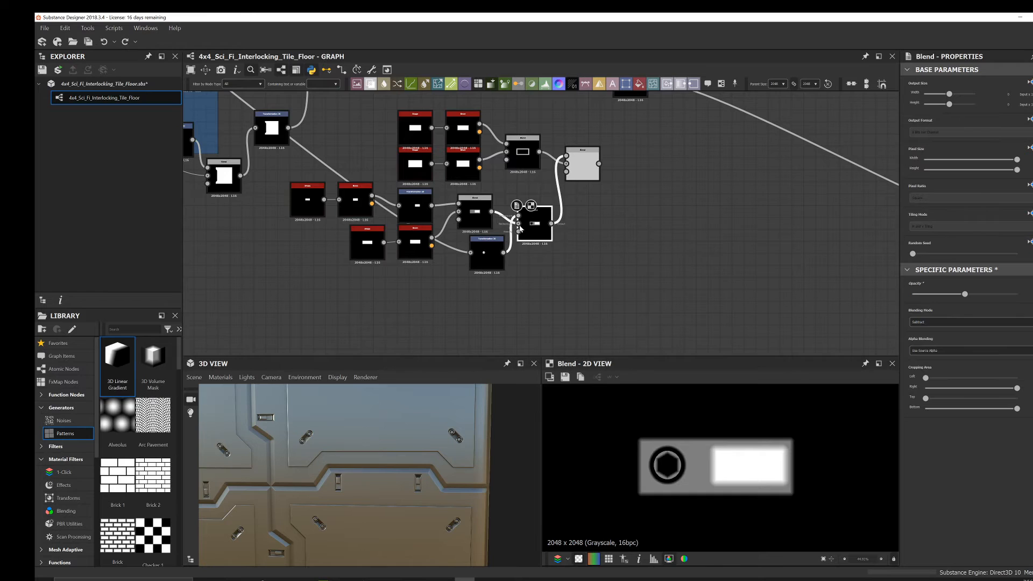
scroll(594, 190, down, 2)
scroll(594, 190, up, 4)
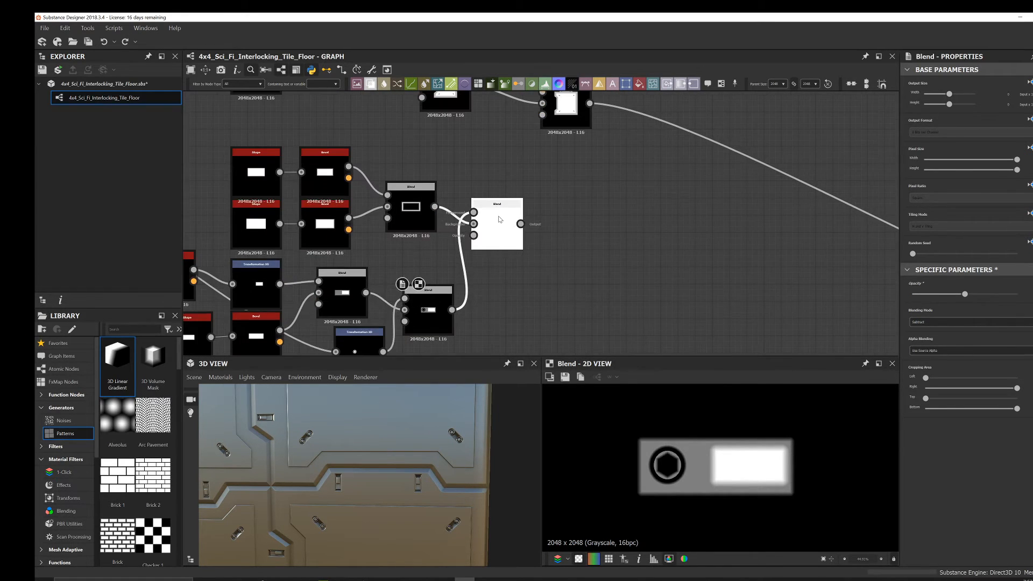
double_click(501, 229)
scroll(554, 340, down, 4)
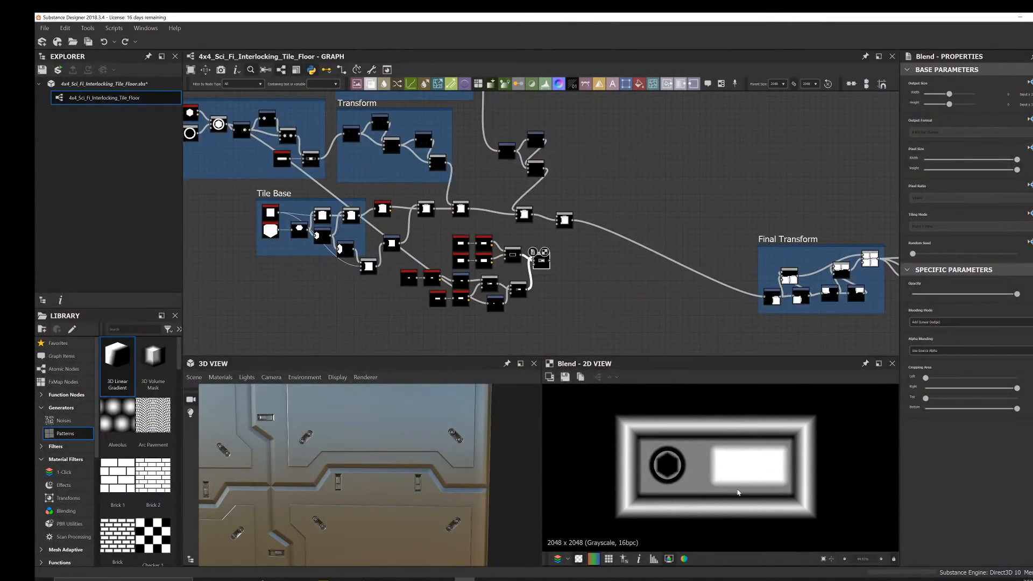
- Move the clip detail's nodes below the Tile Base group and enclose them in a frame titled "Tile Clip"
scroll(365, 479, down, 2)
middle_drag(523, 247, 571, 195)
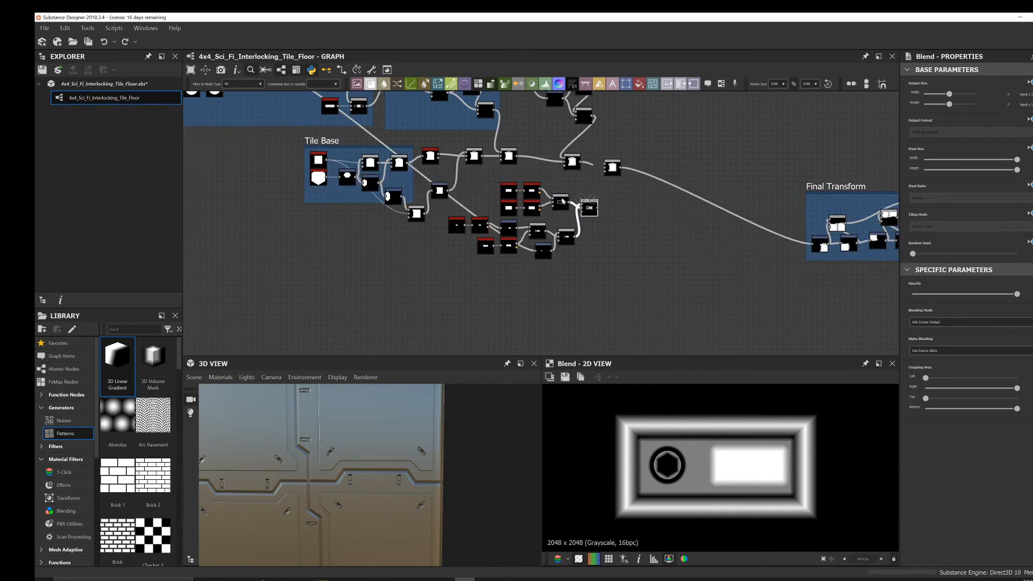
drag(460, 195, 419, 247)
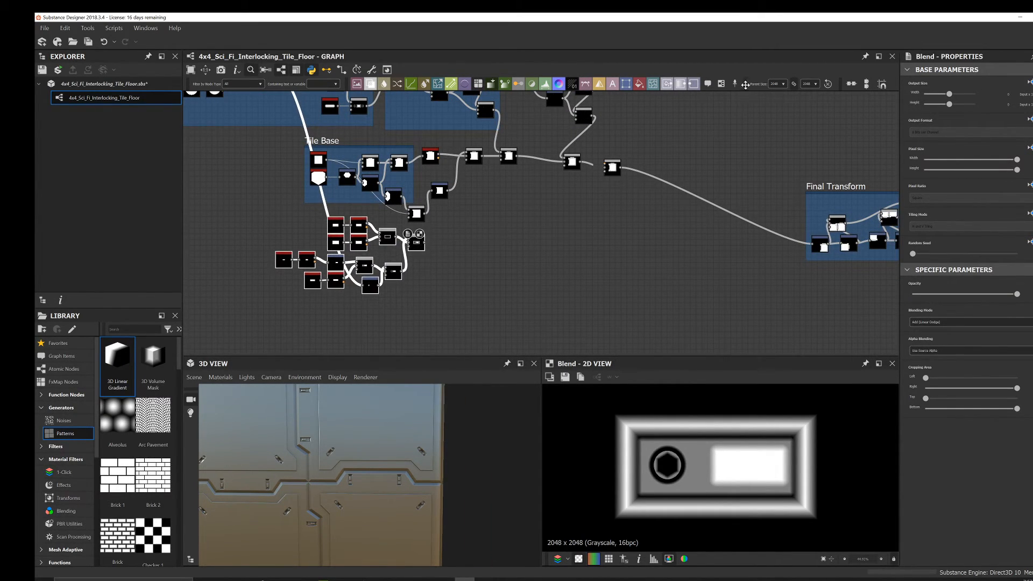
click(720, 85)
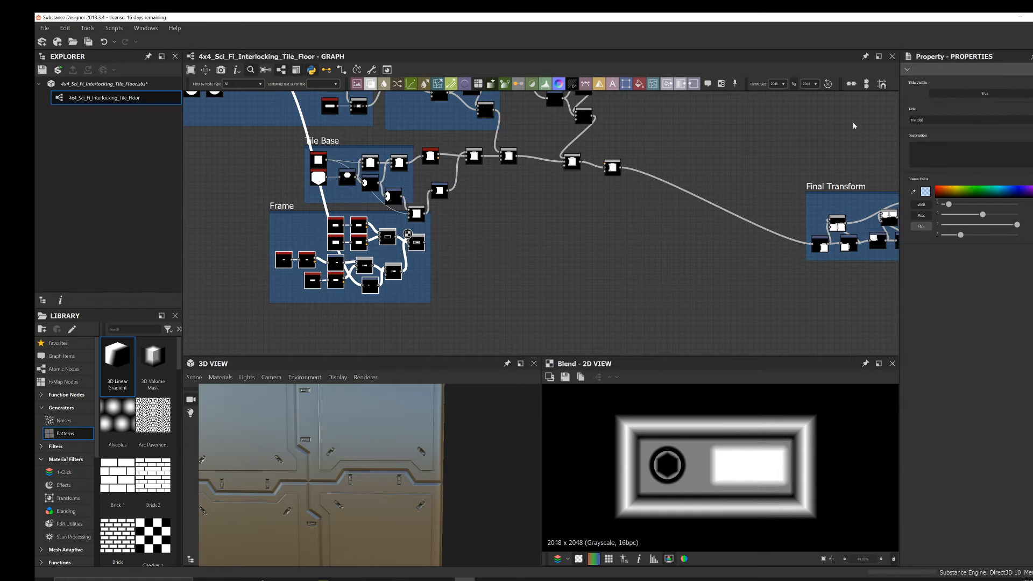
drag(285, 218, 291, 219)
- Connect the Tile Clip output to the last Blend before the Final Transform group and preview that Blend
scroll(543, 215, up, 2)
scroll(388, 298, up, 2)
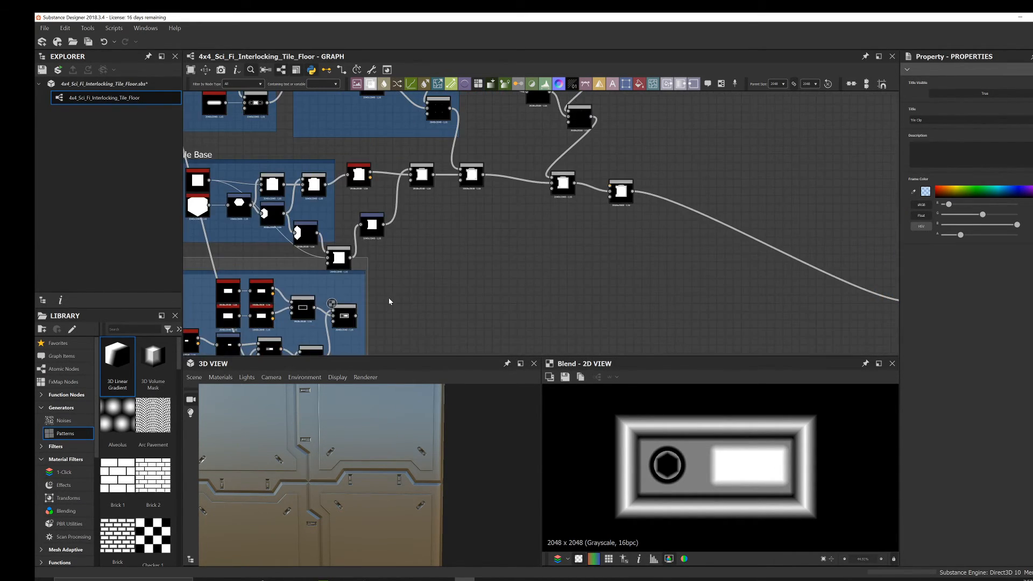
drag(357, 318, 610, 187)
click(628, 199)
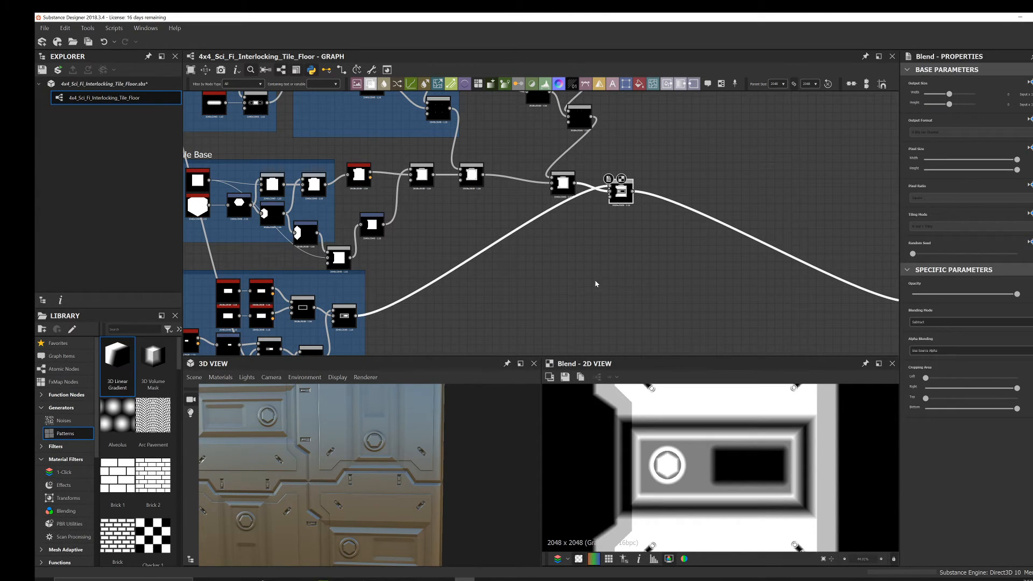
- Insert a Transformation 2D node between the Tile Clip output and the last Blend, placing it just beside the Tile Clip frame
middle_drag(596, 284, 672, 226)
scroll(489, 240, up, 1)
key(space)
text(trans)
key(Return)
drag(607, 174, 503, 243)
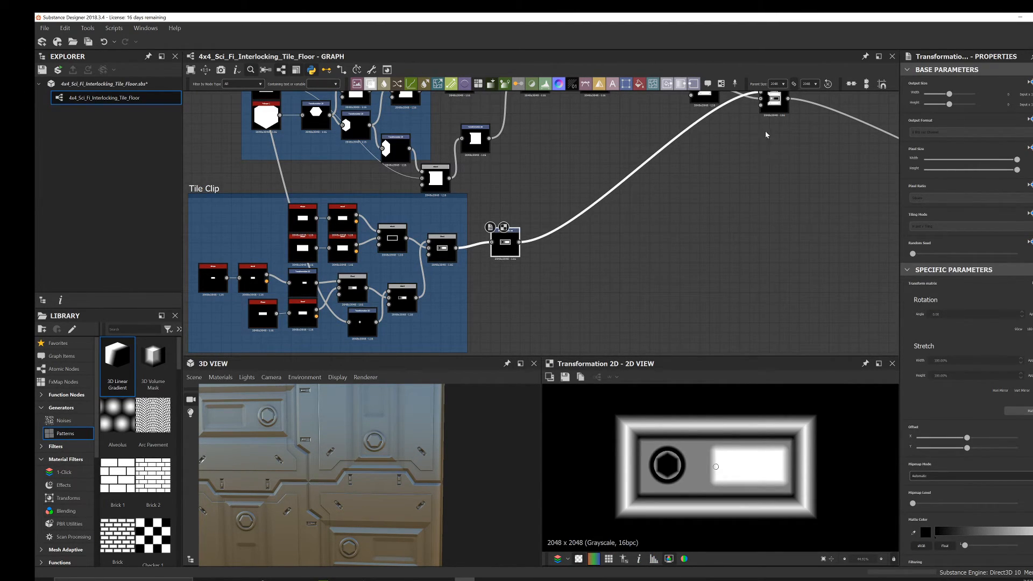
- Scale the Tile Clip's Transformation 2D down to about a fifth while previewing the last Blend, and check the clips on the tiles
double_click(771, 106)
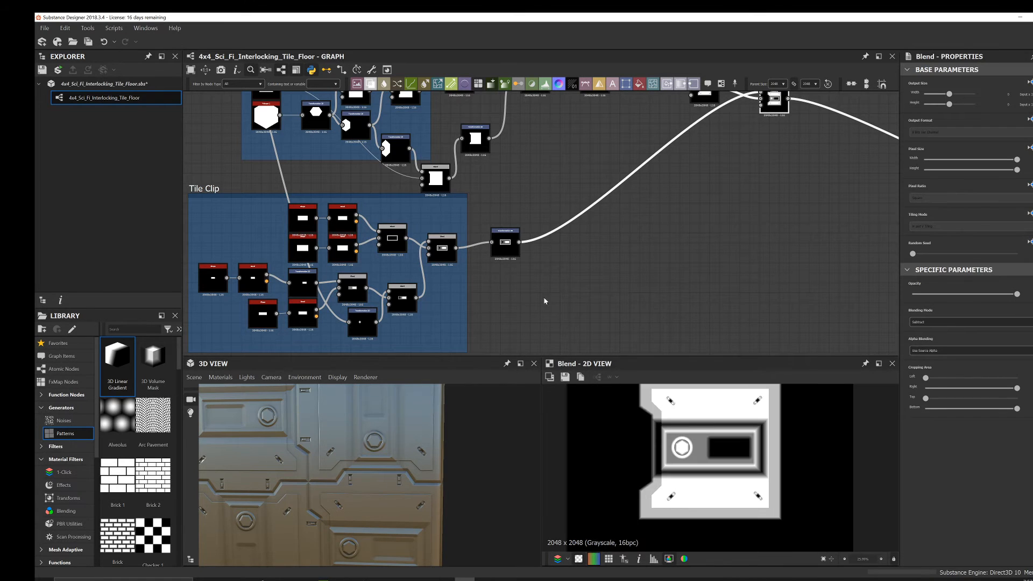
click(504, 238)
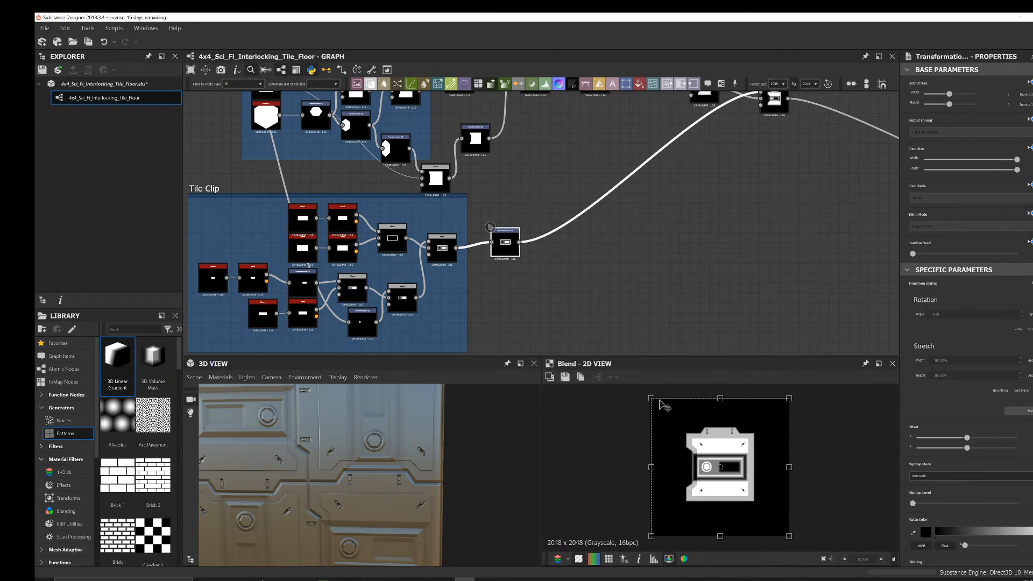
drag(651, 400, 709, 456)
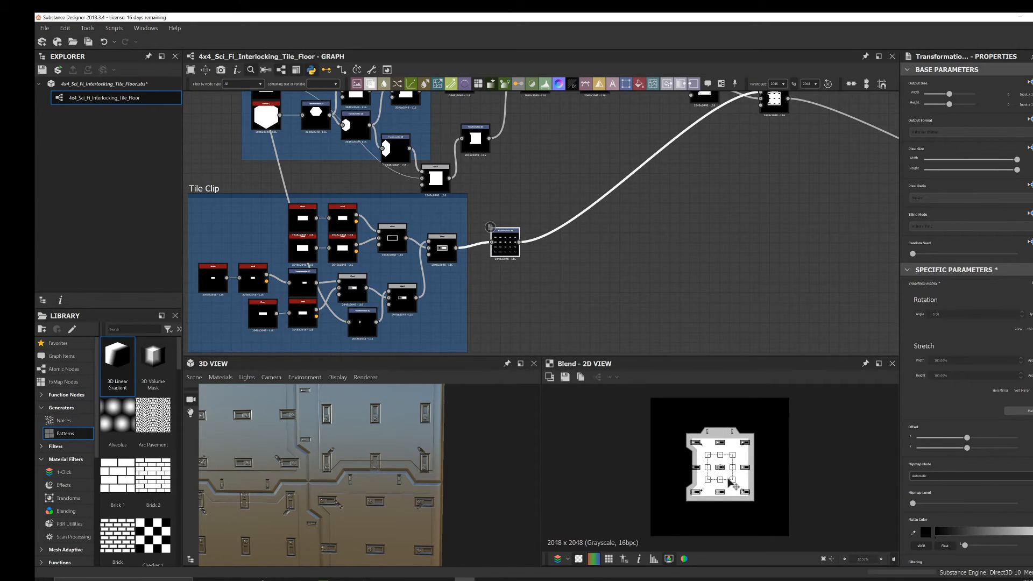
scroll(708, 456, up, 4)
middle_drag(691, 485, 688, 488)
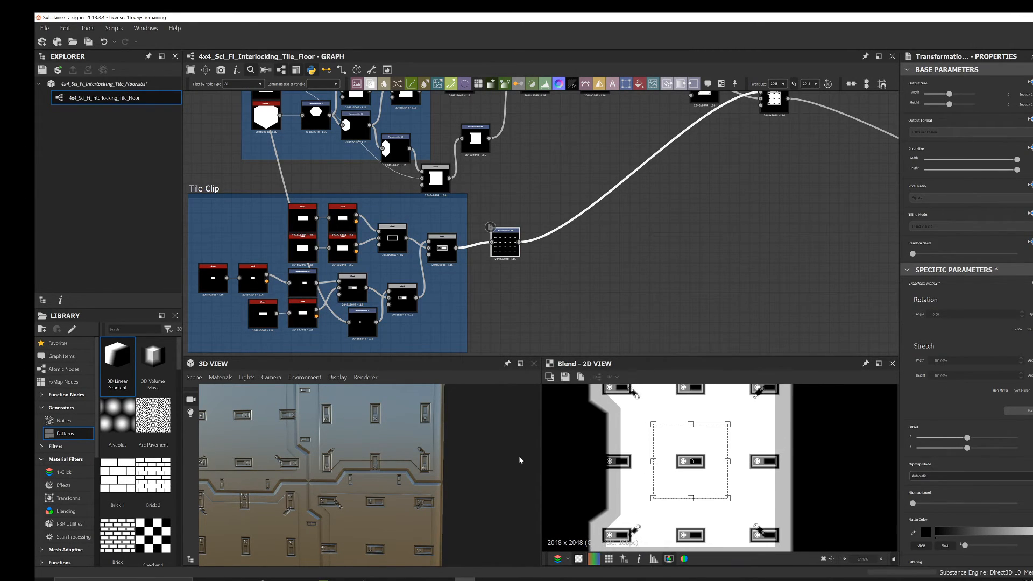
scroll(411, 468, down, 2)
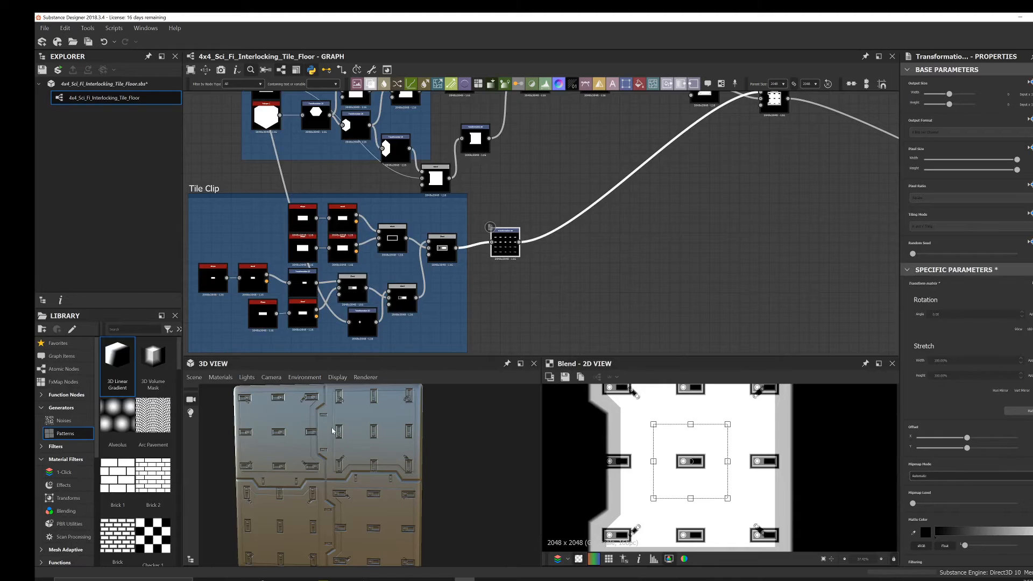
scroll(375, 441, down, 2)
scroll(613, 494, down, 2)
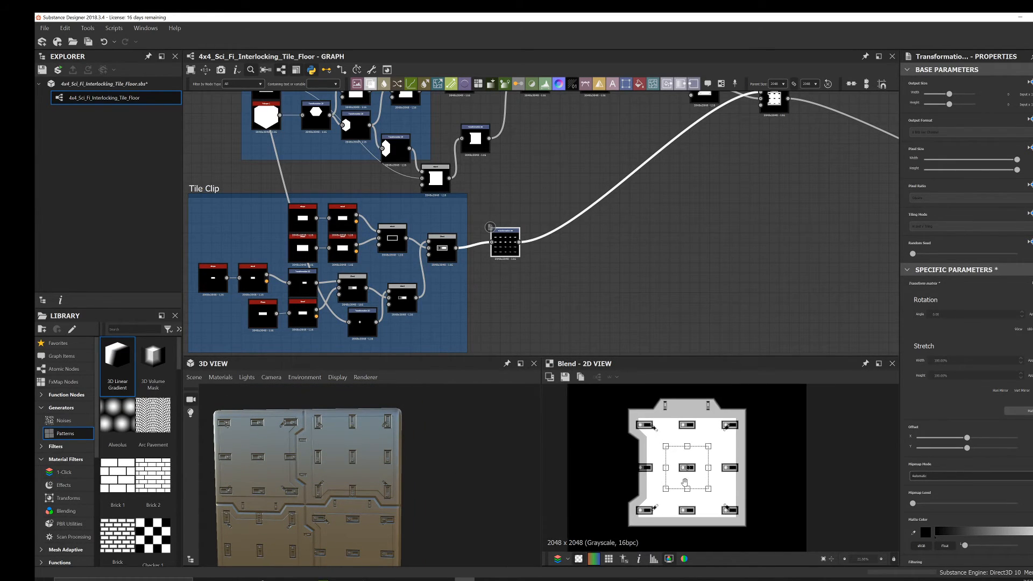
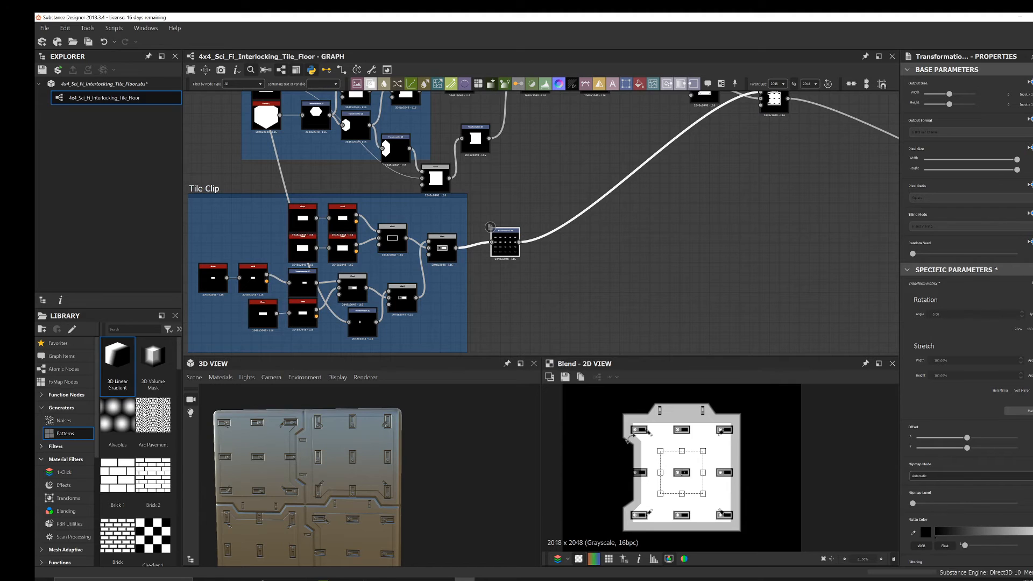
- Move the Transformation 2D's clip onto the tile's right edge near its upper corner and check the placement in 3D
scroll(687, 493, up, 2)
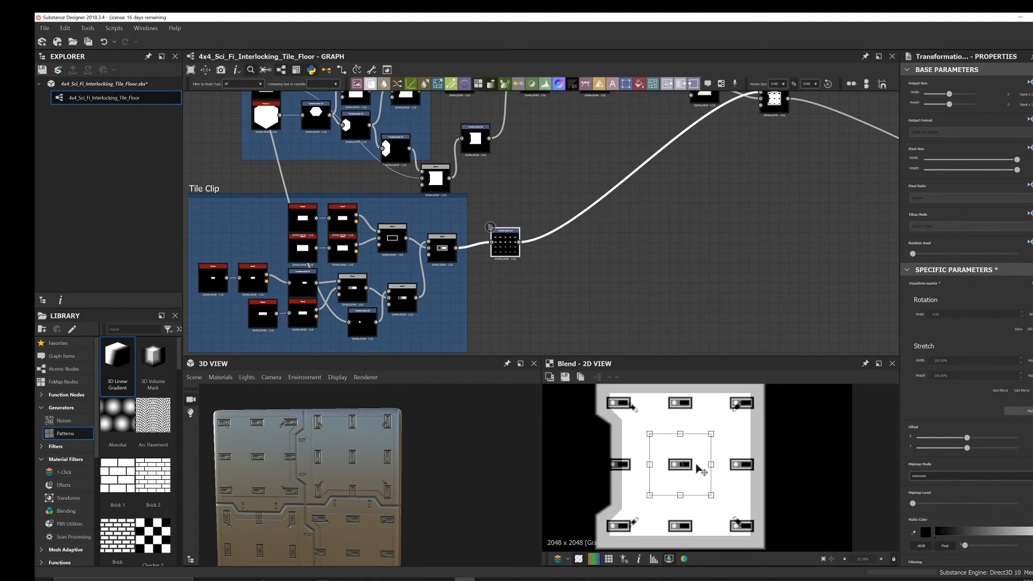
drag(702, 470, 781, 406)
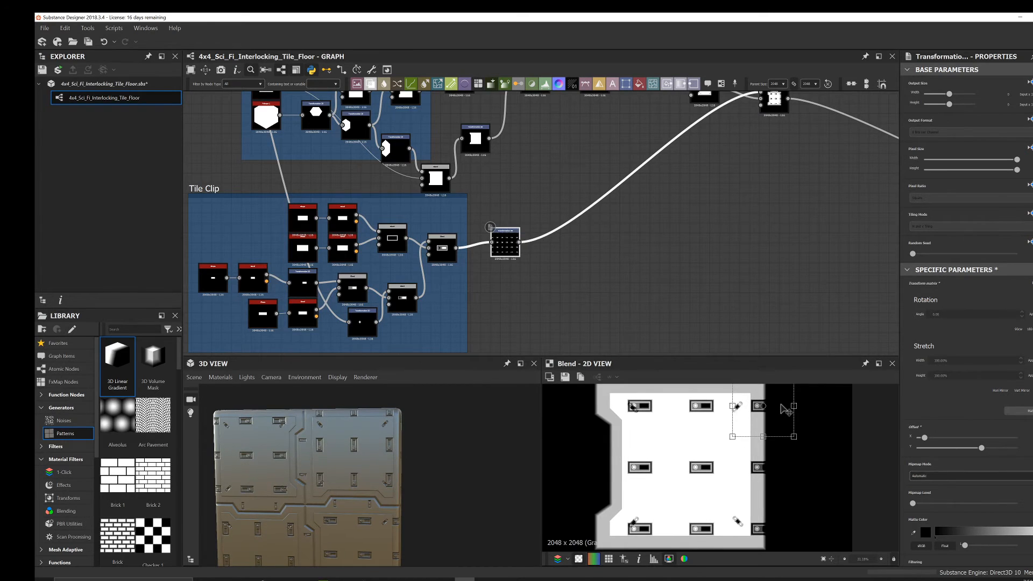
scroll(760, 437, down, 1)
drag(383, 440, 408, 468)
drag(398, 443, 415, 417)
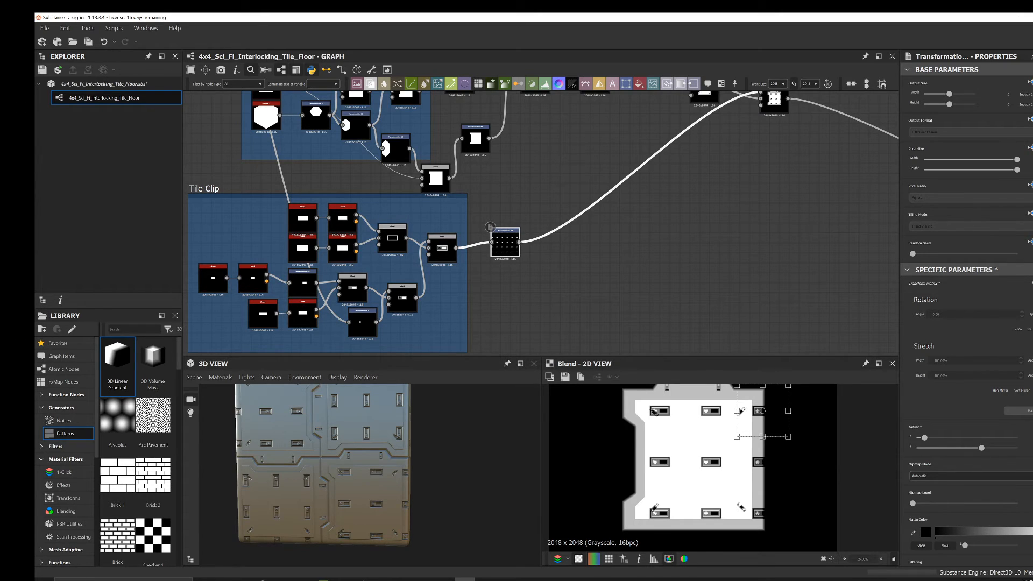
- Set the clip Transformation 2D's tiling mode to an absolute value of No Tiling
click(1030, 213)
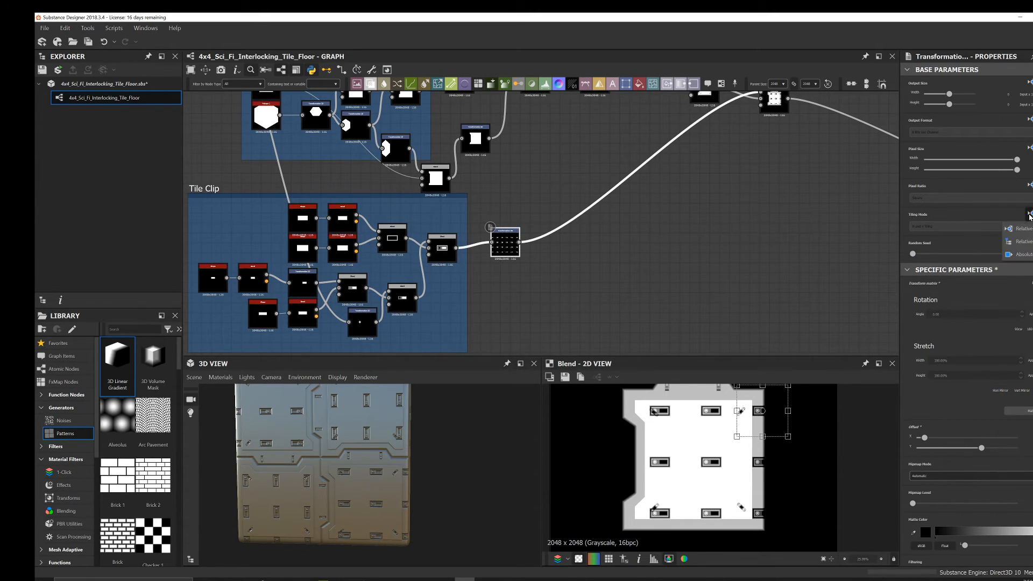
click(1021, 255)
click(933, 230)
click(931, 233)
- Fine-tune the clip's X and Y offsets so it straddles the tile's right border beside the upper corner bolt
middle_drag(727, 419, 700, 440)
scroll(724, 437, up, 4)
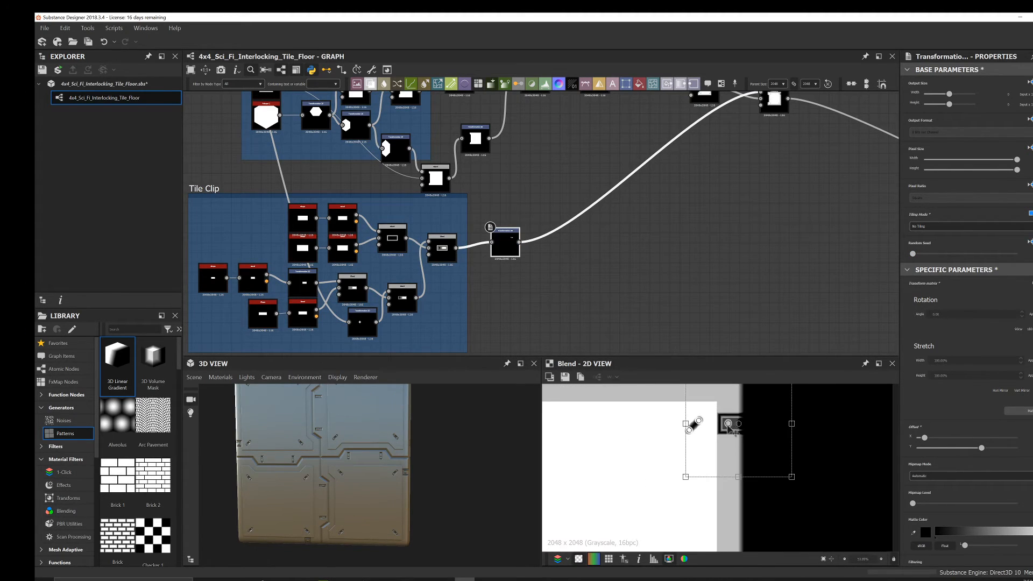
middle_drag(594, 432, 536, 500)
scroll(583, 475, up, 1)
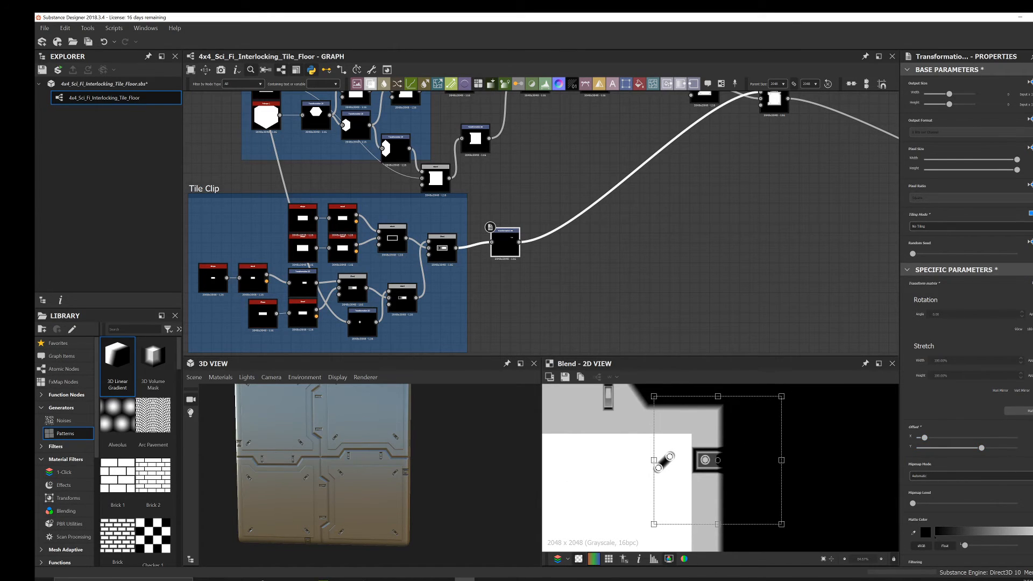
key(Return)
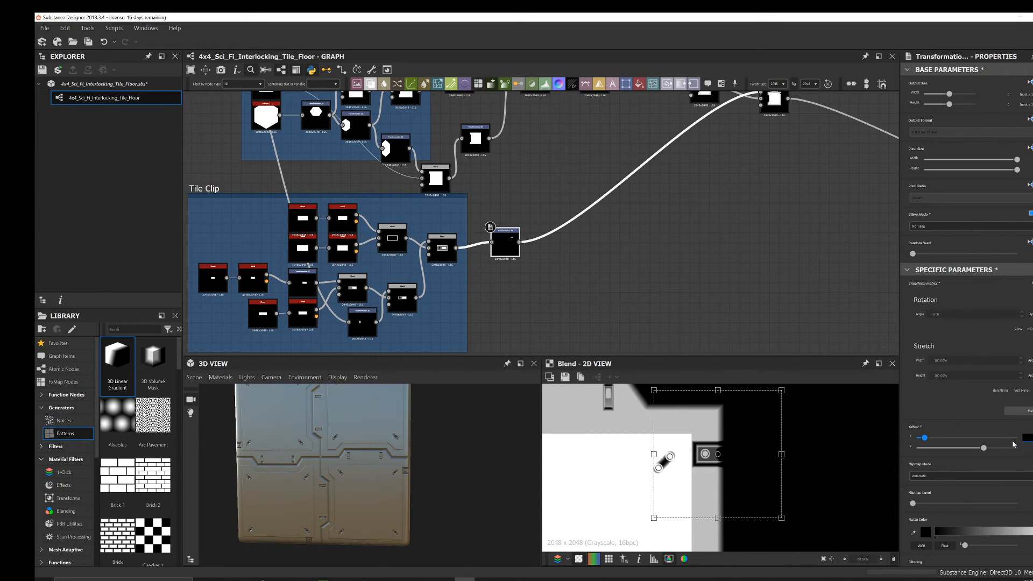
key(Return)
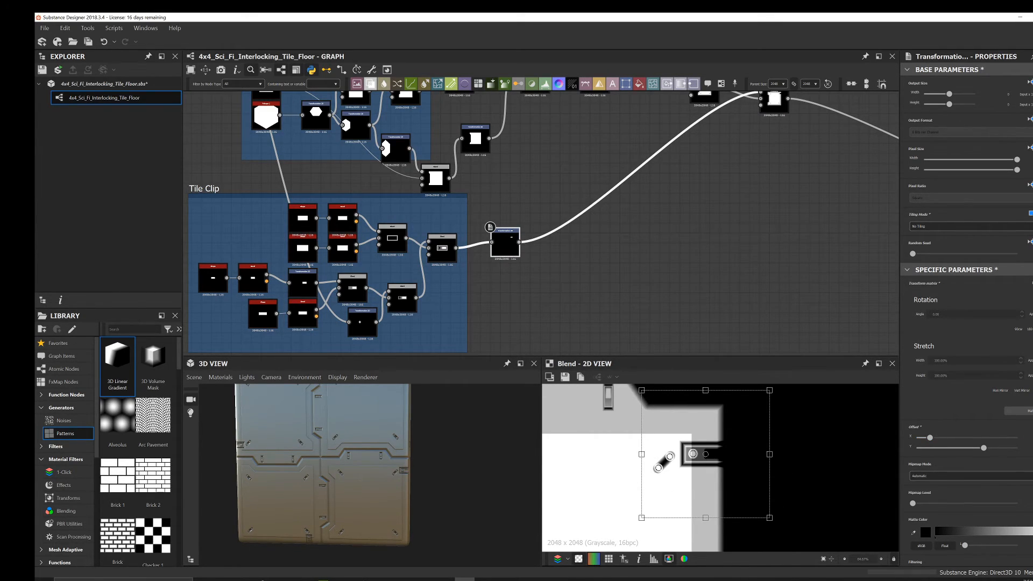
click(1029, 438)
key(Return)
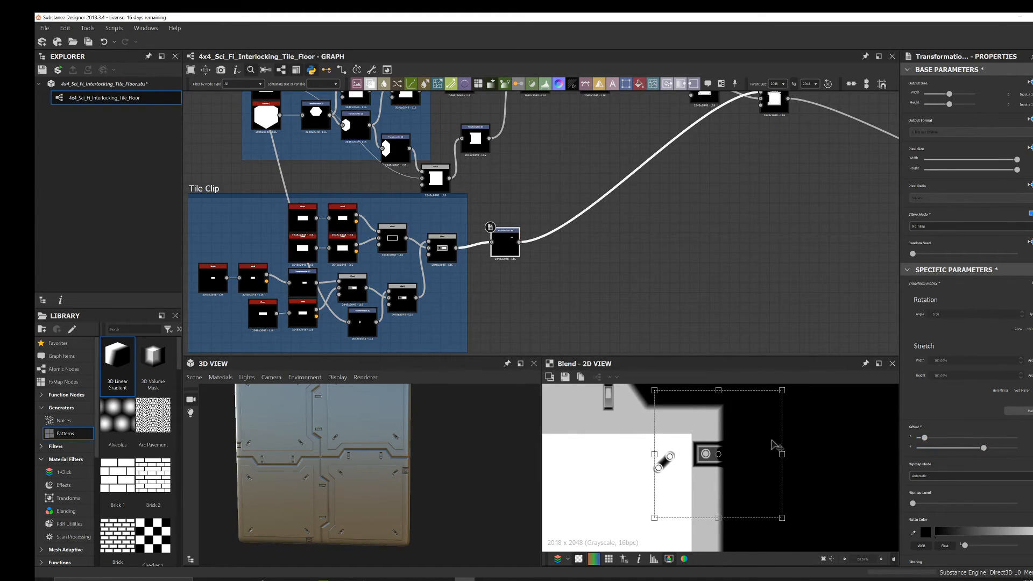
scroll(616, 429, down, 6)
key(f)
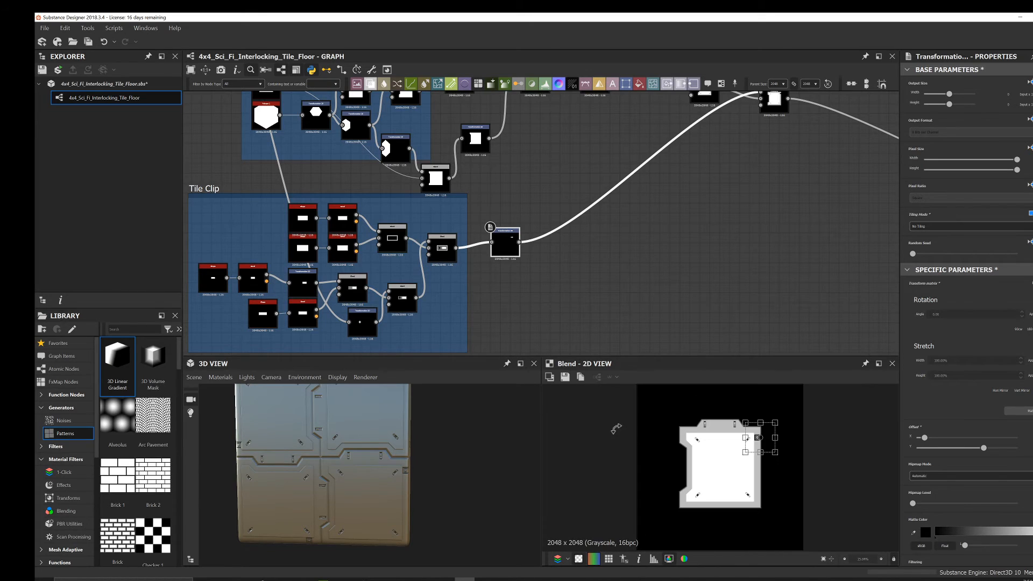
- Add a second Transformation 2D fed by the first and offset its clip vertically to the tile's lower right edge
click(517, 269)
key(space)
text(tr)
click(565, 256)
scroll(530, 275, up, 2)
drag(511, 270, 576, 257)
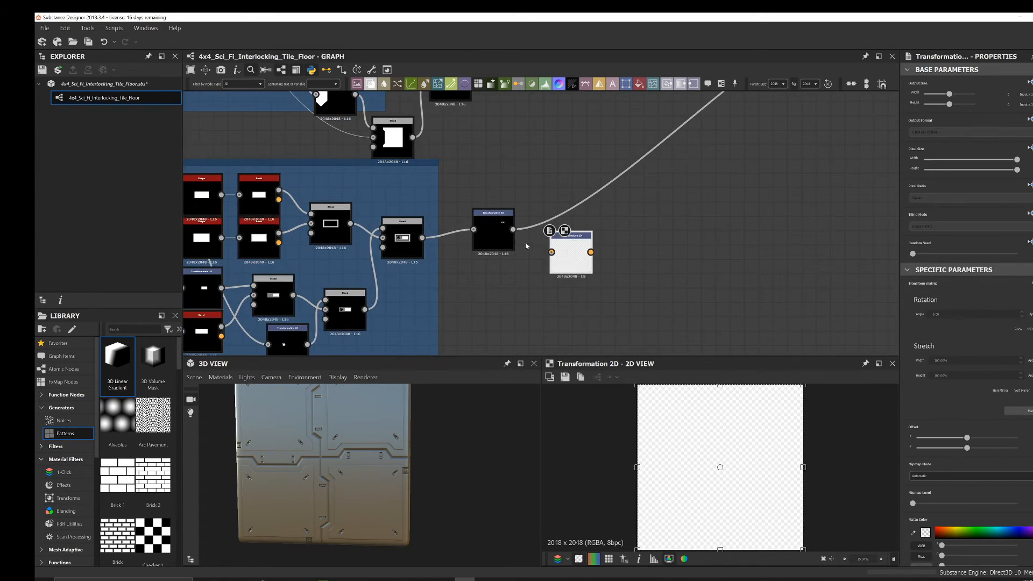
scroll(519, 237, up, 2)
drag(511, 226, 562, 289)
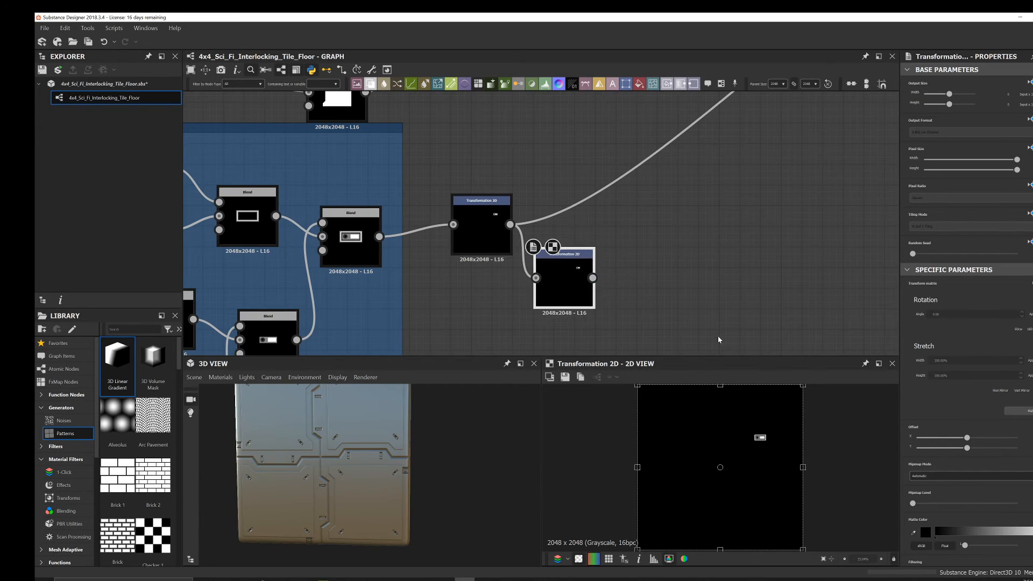
drag(966, 453, 917, 454)
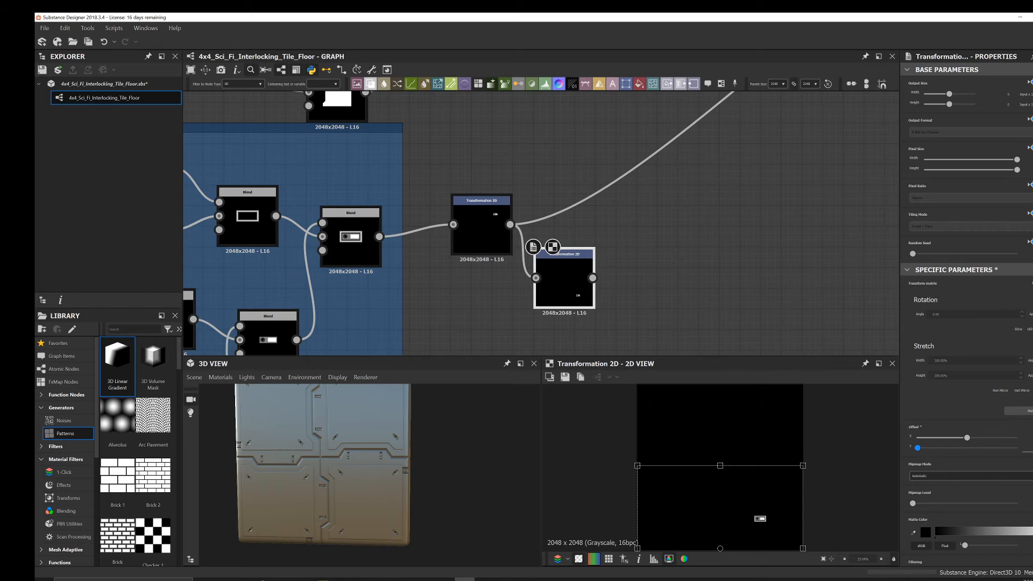
key(Return)
- Add a Blend in Add (Linear Dodge) mode that combines the outputs of the two clip Transformation 2D nodes
click(600, 214)
key(space)
click(610, 239)
middle_drag(609, 238, 579, 265)
drag(576, 260, 596, 260)
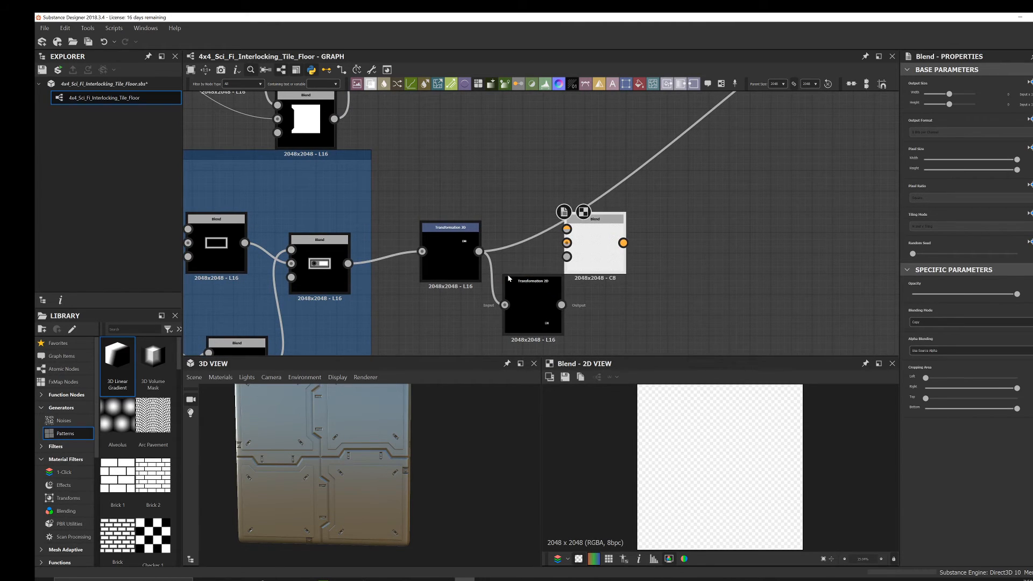
shift+drag(477, 254, 513, 300)
drag(585, 251, 628, 271)
drag(561, 304, 608, 263)
drag(479, 252, 607, 250)
click(936, 321)
click(934, 334)
mouse_move(640, 269)
mouse_down()
mouse_move(611, 264)
mouse_move(620, 259)
mouse_up()
scroll(628, 264, down, 3)
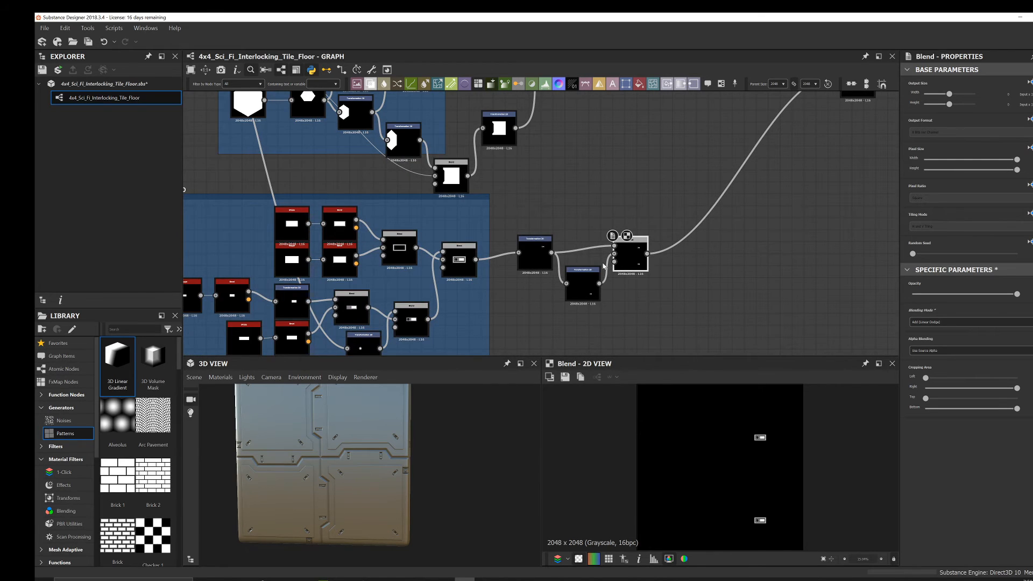
- Adjust the second Transformation 2D's Y offset to raise the lower clip, and check it on the tiles in 3D
scroll(606, 266, up, 3)
click(570, 276)
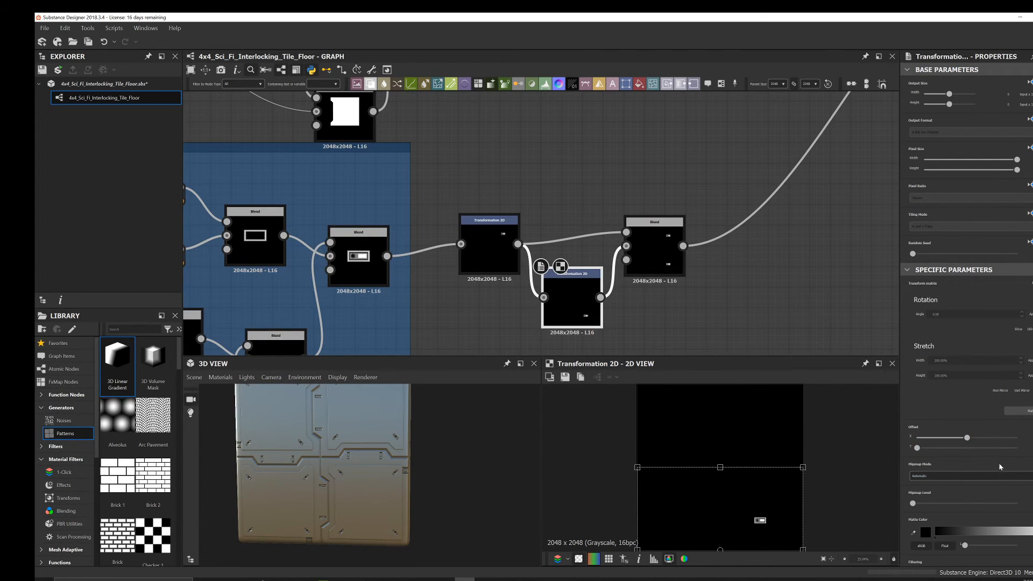
drag(917, 448, 931, 453)
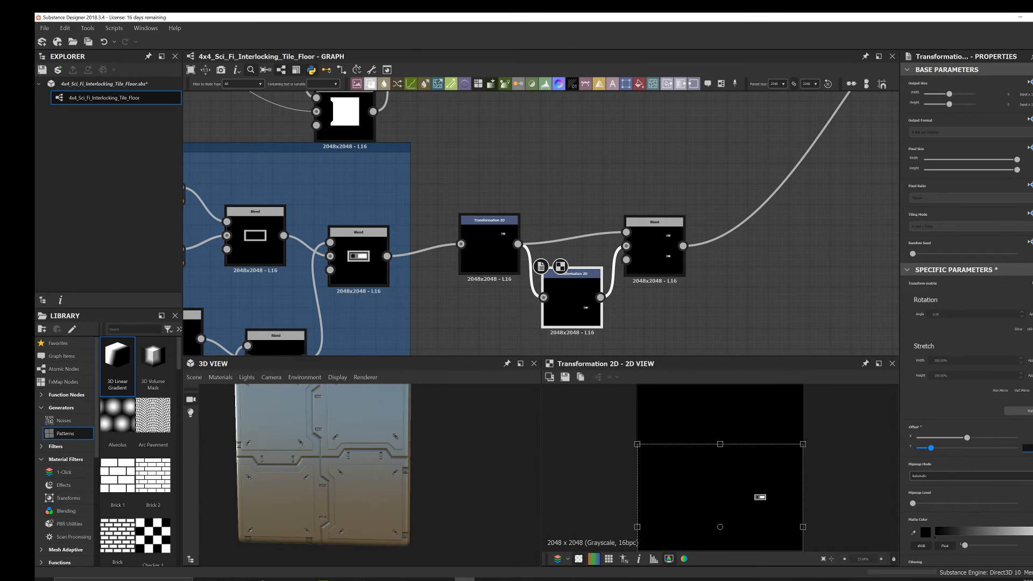
key(Return)
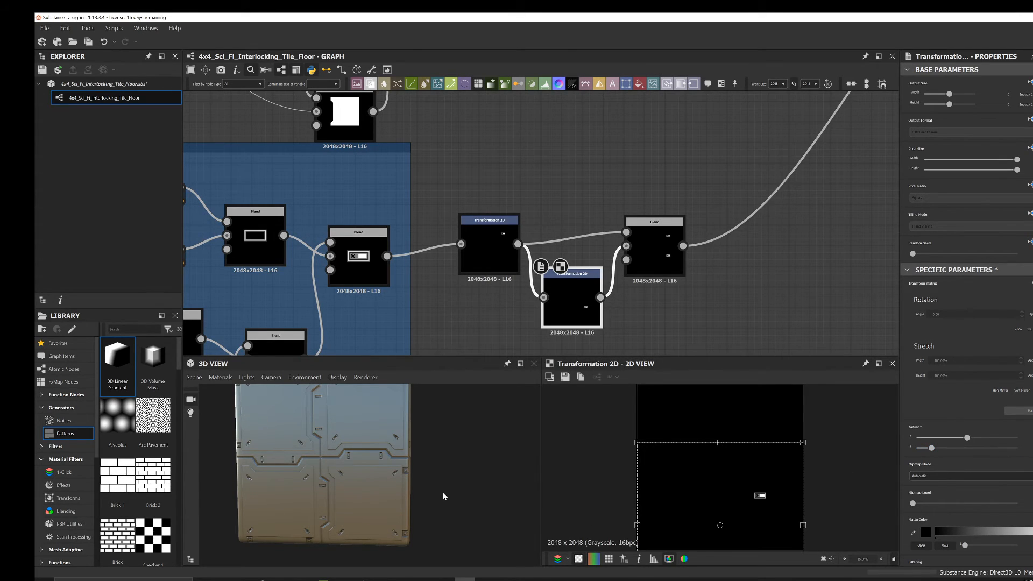
drag(444, 496, 455, 490)
scroll(452, 492, up, 2)
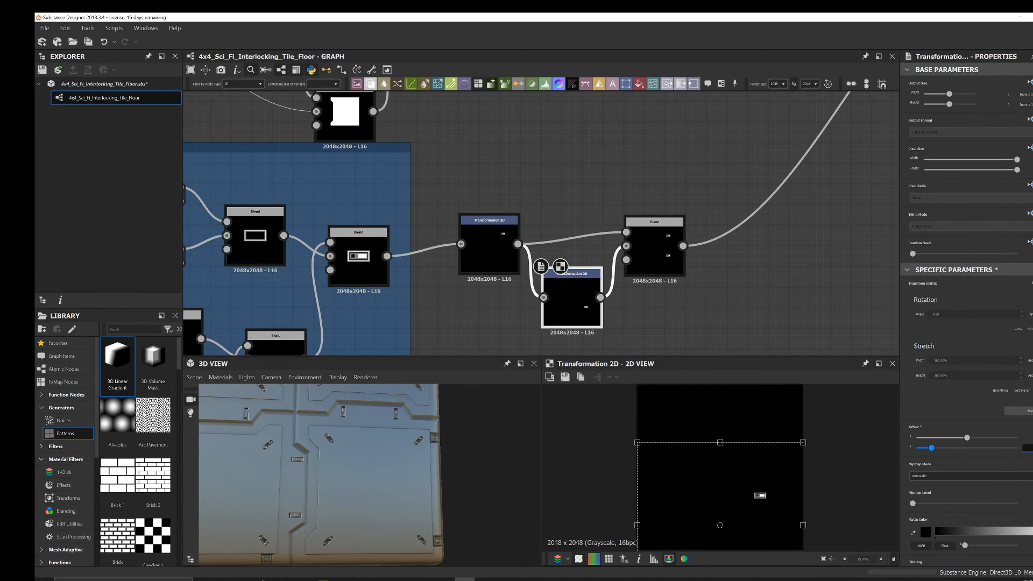
key(Return)
scroll(452, 470, down, 2)
drag(459, 466, 411, 492)
- Insert another Blend after the combined clips and connect their output to both its background and foreground
middle_drag(710, 247, 537, 261)
scroll(548, 273, up, 1)
click(558, 285)
key(space)
click(604, 254)
drag(537, 261, 636, 211)
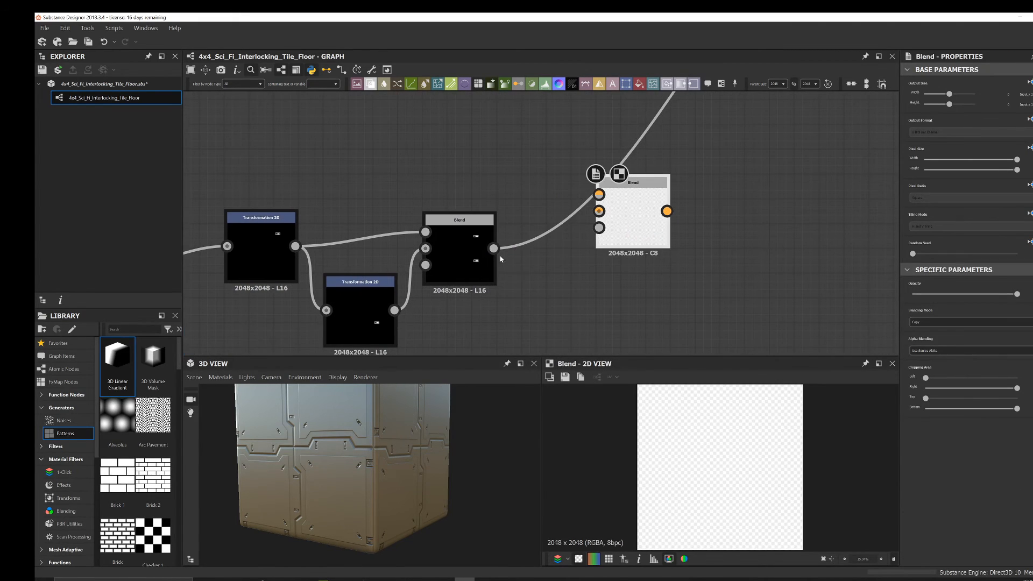
drag(494, 248, 670, 246)
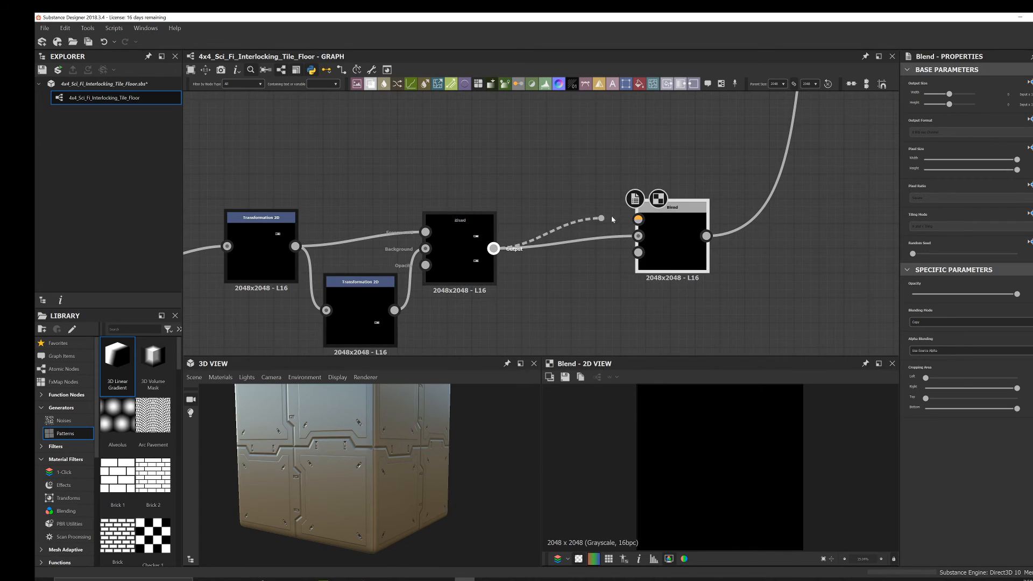
drag(590, 224, 638, 219)
- Insert a Transformation 2D node into the new Blend's foreground connection and place it above the link
click(562, 234)
key(space)
text(tr)
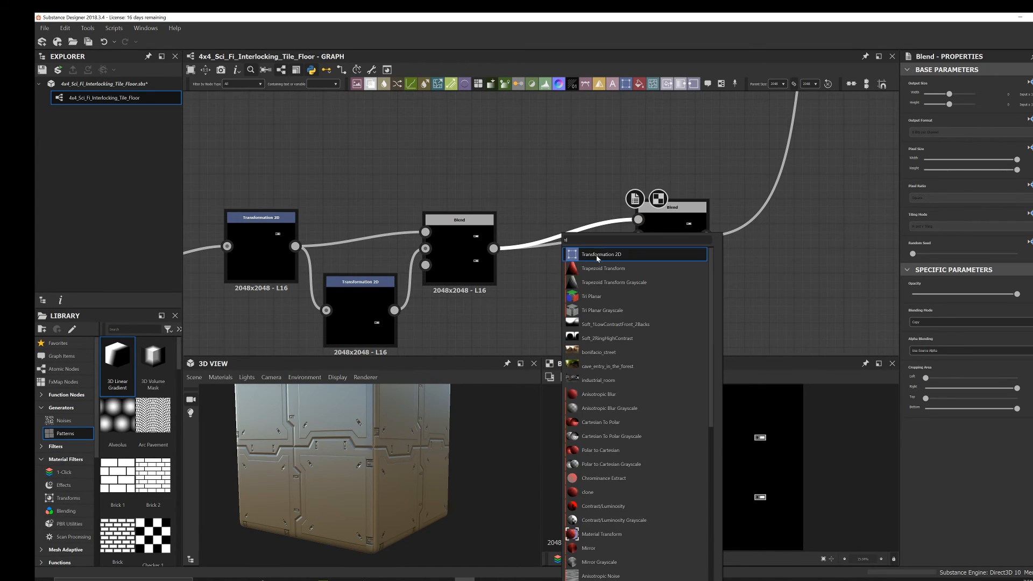
click(597, 255)
drag(596, 255, 588, 202)
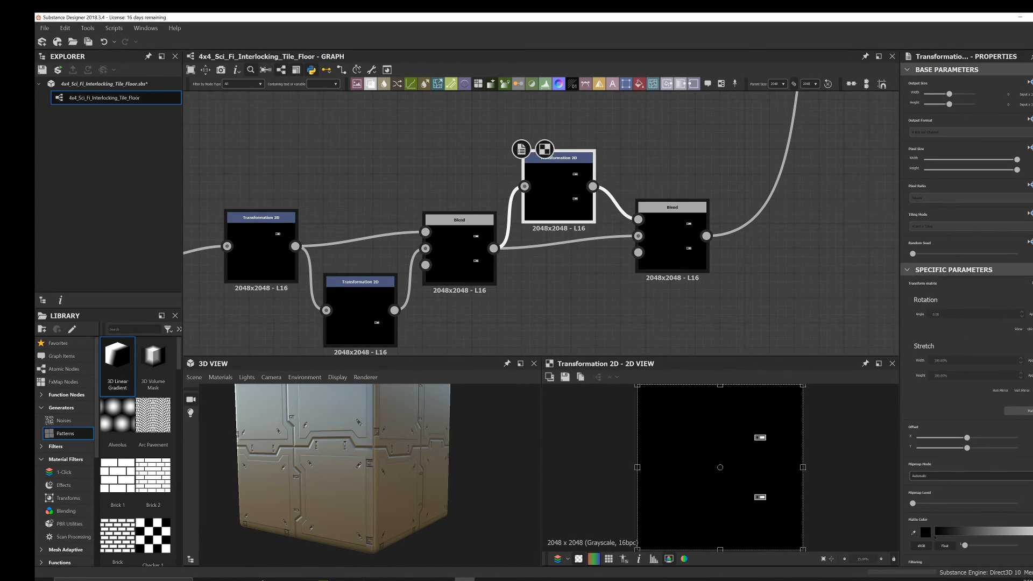
- Rotate the inserted Transformation 2D a quarter turn clockwise and set the new Blend to Add (Linear Dodge)
click(1018, 329)
drag(322, 457, 398, 461)
click(672, 248)
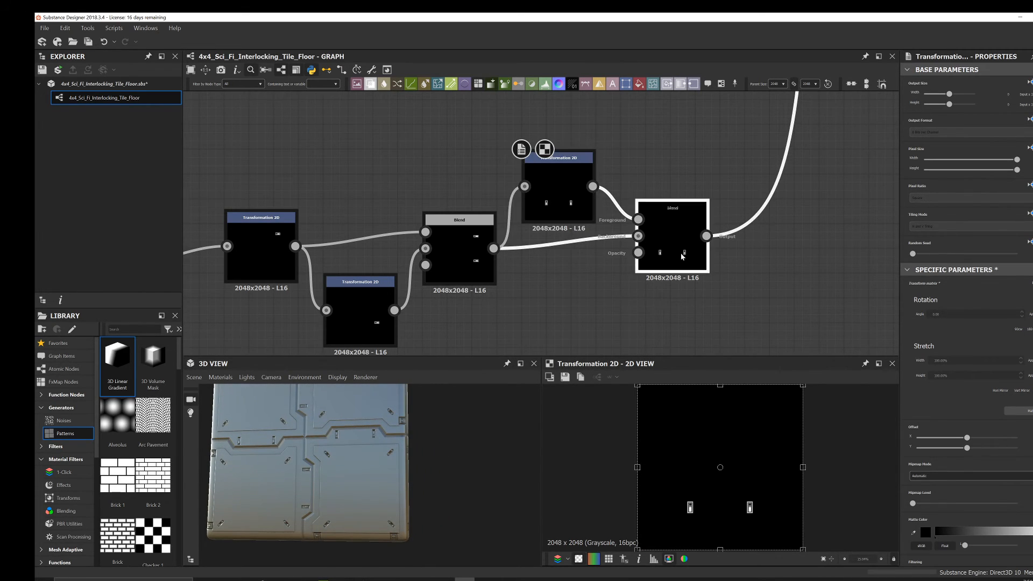
click(953, 324)
click(950, 329)
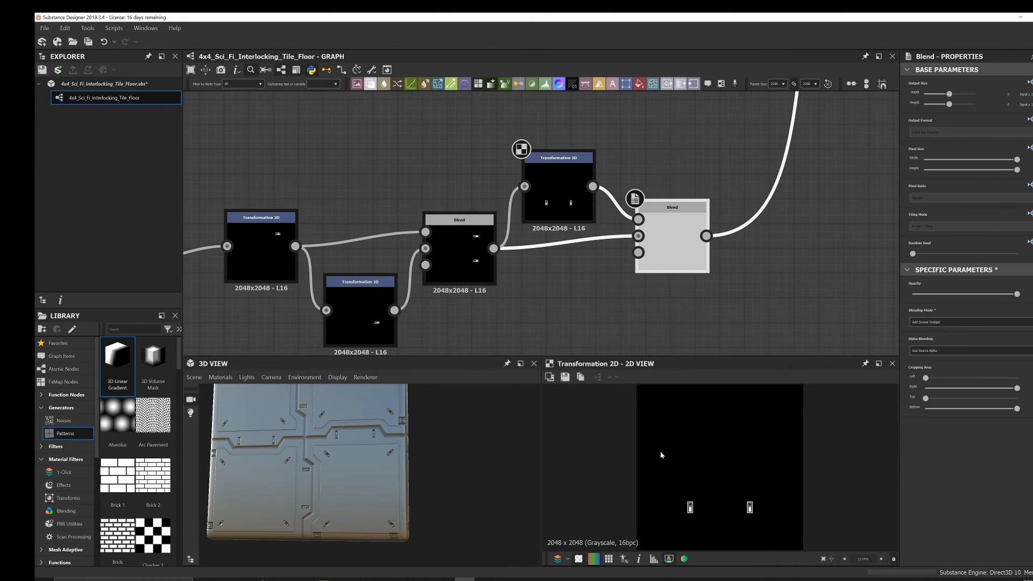
- Examine the edge clips up close in 3D and on the previewed last Blend before the Final Transform group
drag(434, 499, 398, 505)
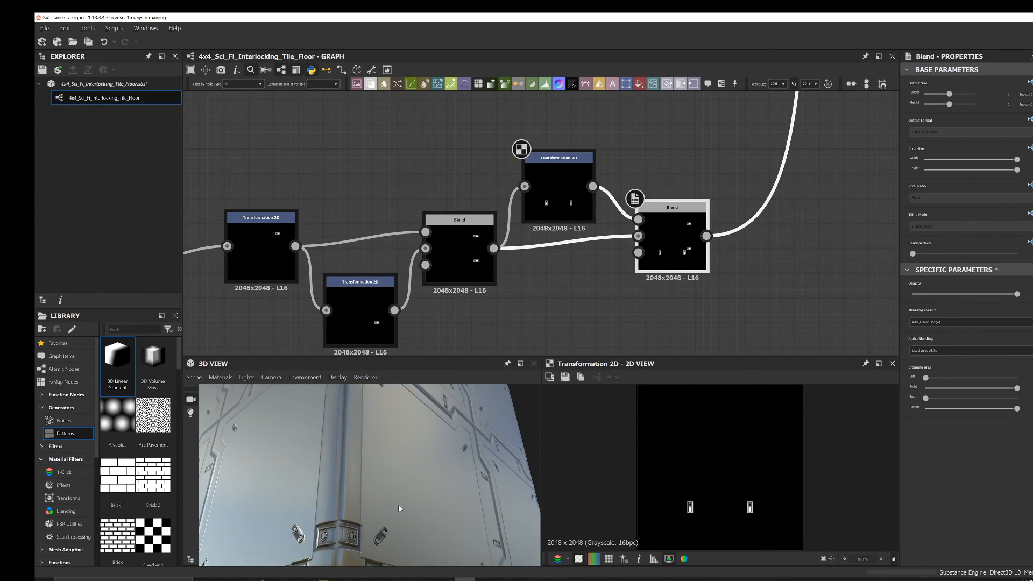
middle_drag(721, 222, 715, 218)
scroll(715, 218, up, 5)
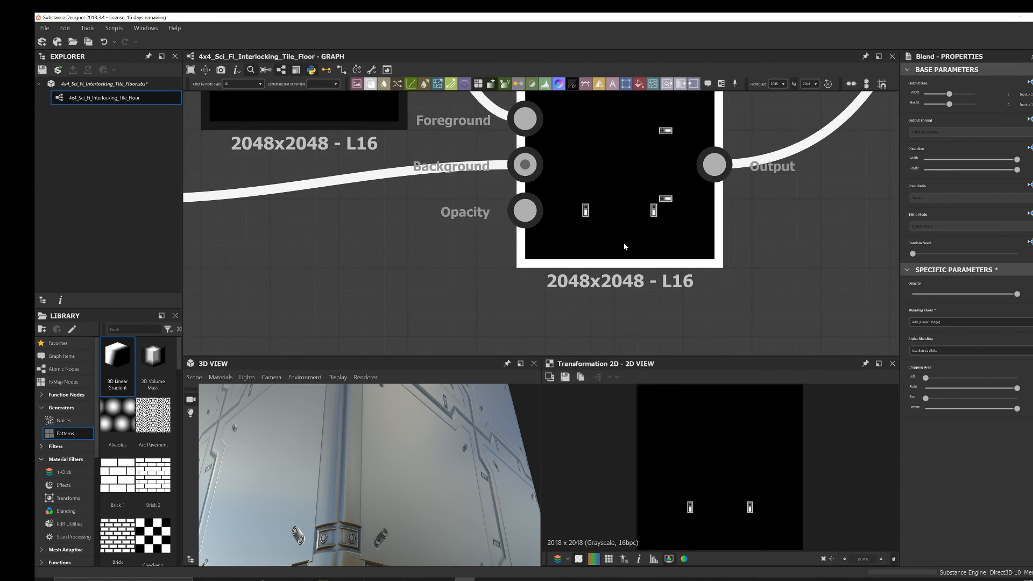
drag(369, 504, 399, 502)
scroll(399, 502, up, 6)
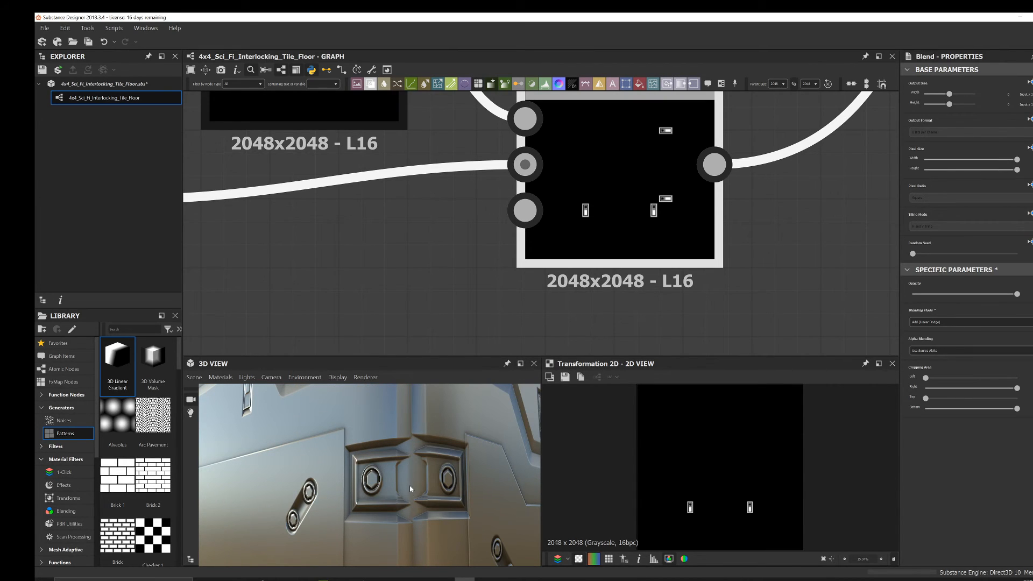
scroll(565, 167, down, 3)
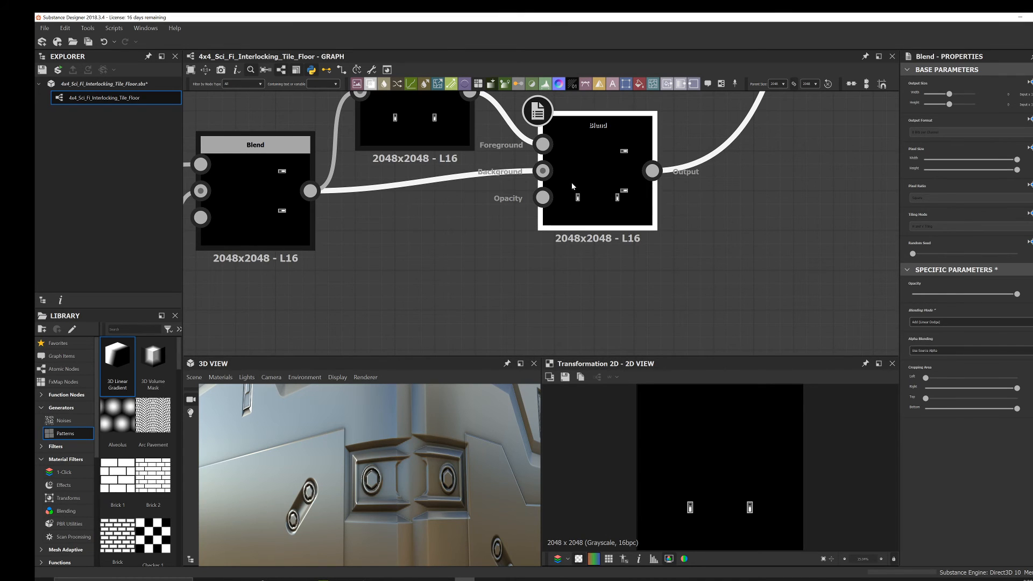
scroll(644, 216, down, 4)
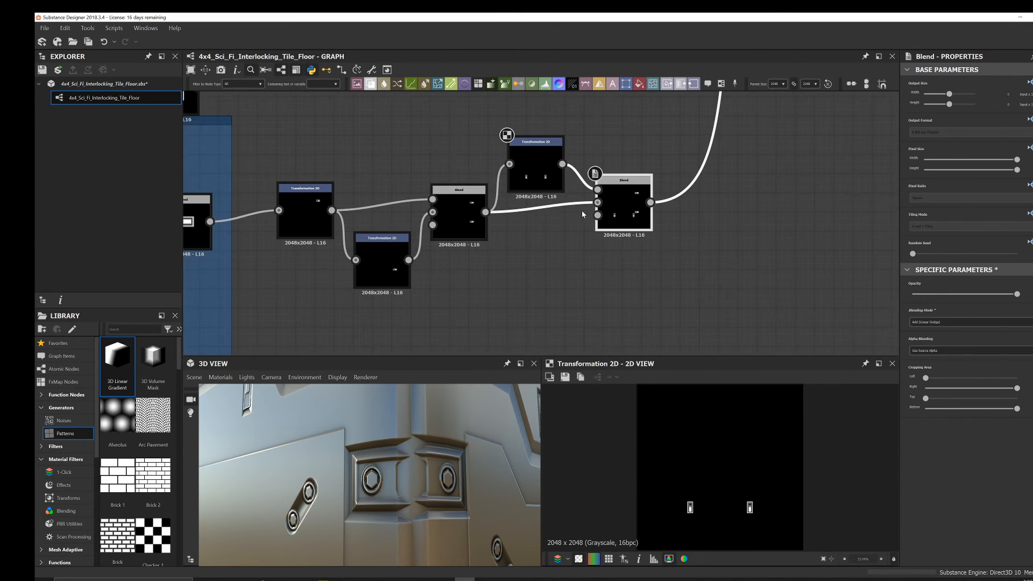
scroll(506, 235, down, 5)
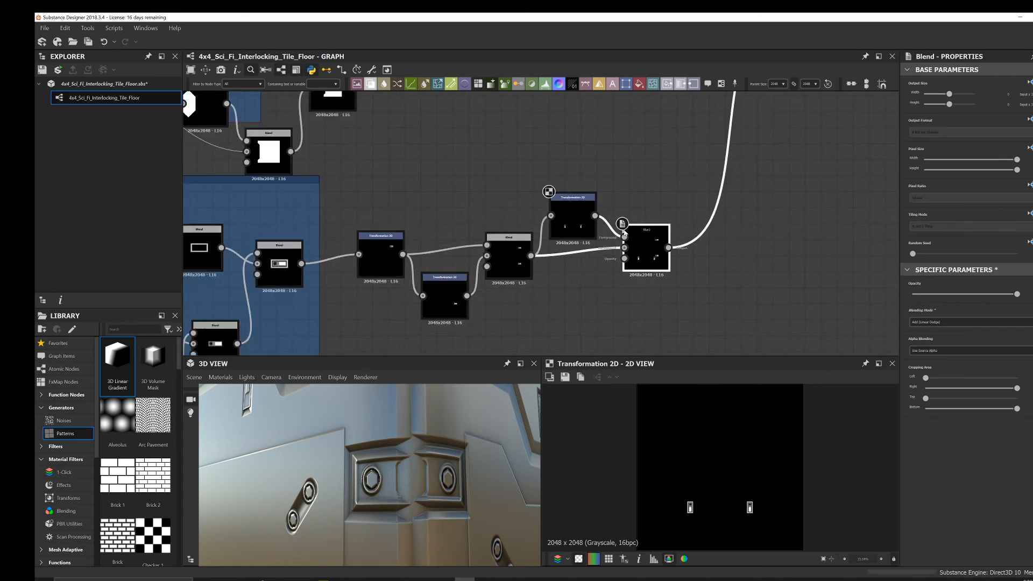
scroll(624, 234, up, 6)
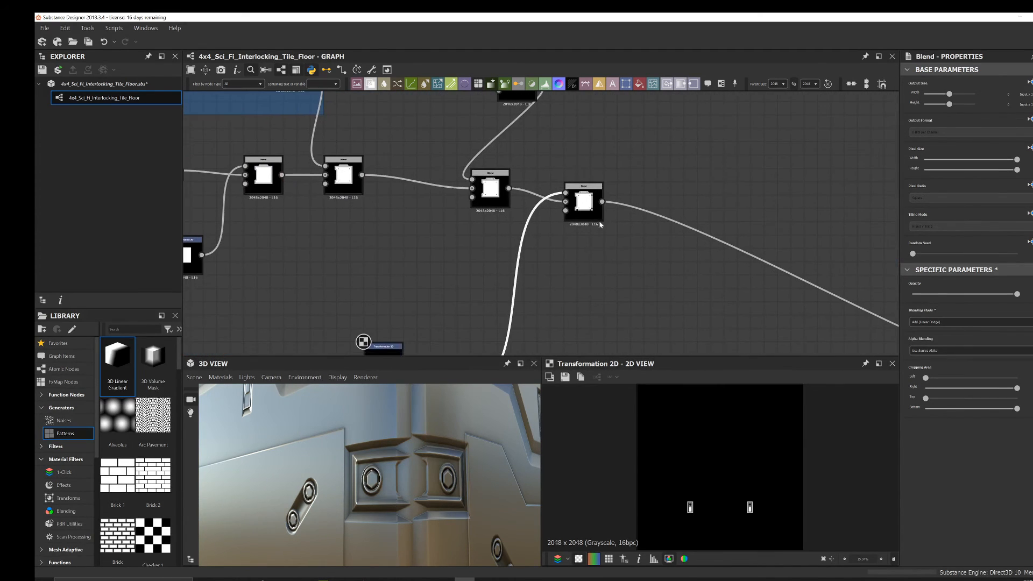
double_click(585, 211)
scroll(706, 499, up, 5)
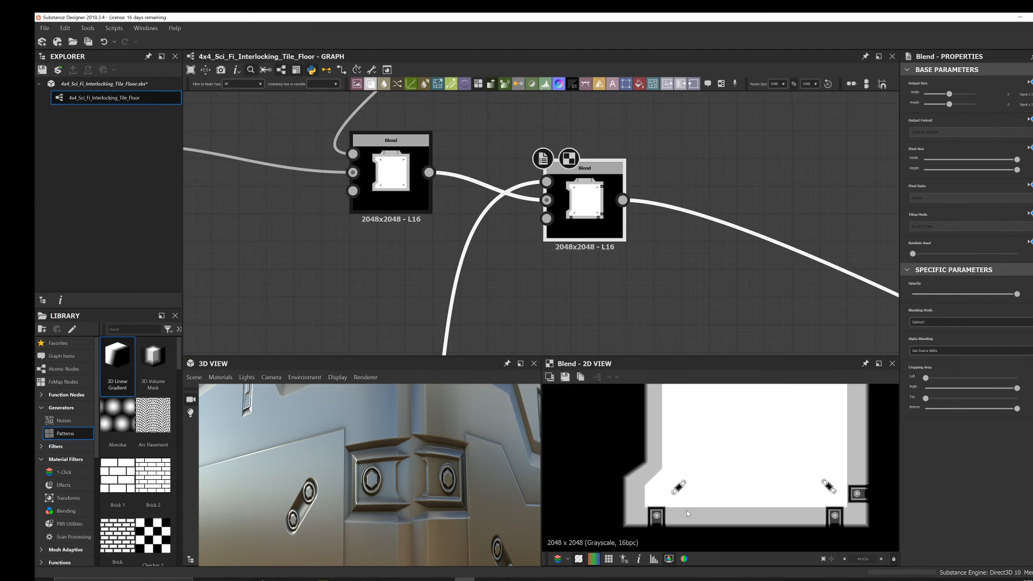
- Try the Subtract blending mode at full opacity on the Tile Clip Blend that combines the two bevelled shapes
scroll(645, 215, down, 6)
middle_drag(400, 202, 464, 99)
scroll(388, 250, up, 3)
scroll(511, 251, up, 2)
middle_drag(438, 274, 735, 210)
scroll(512, 251, up, 2)
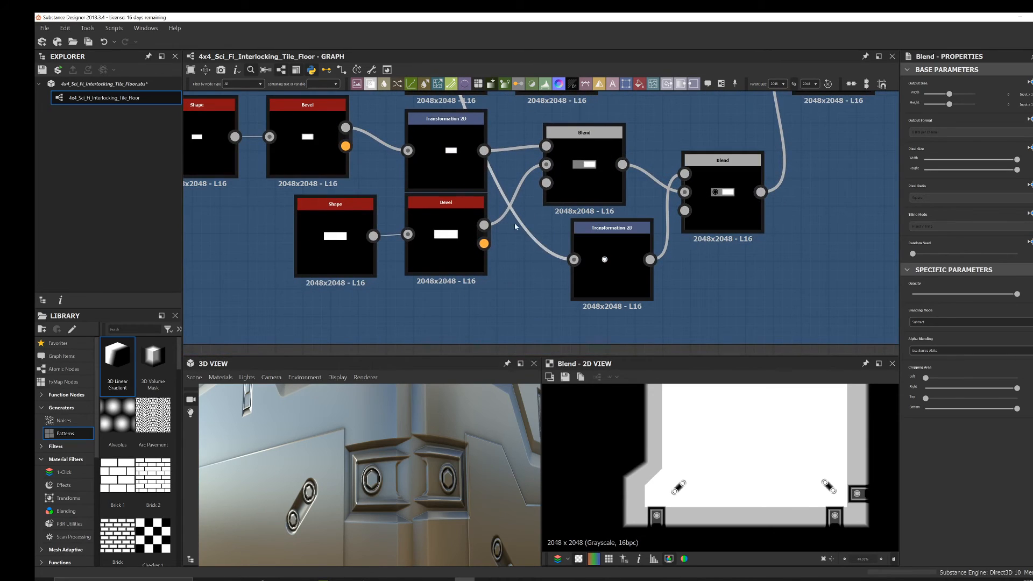
click(577, 179)
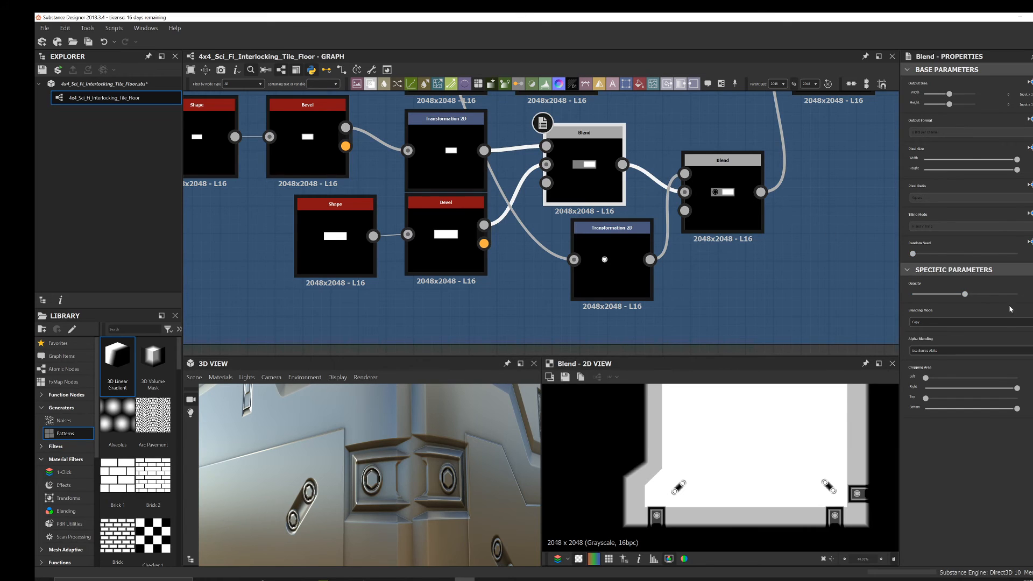
click(950, 321)
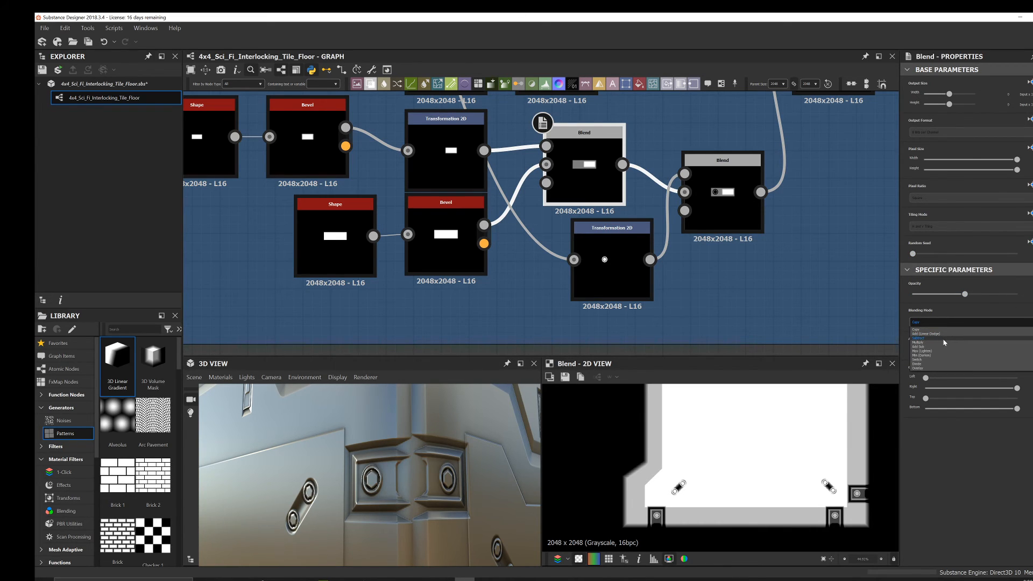
click(942, 337)
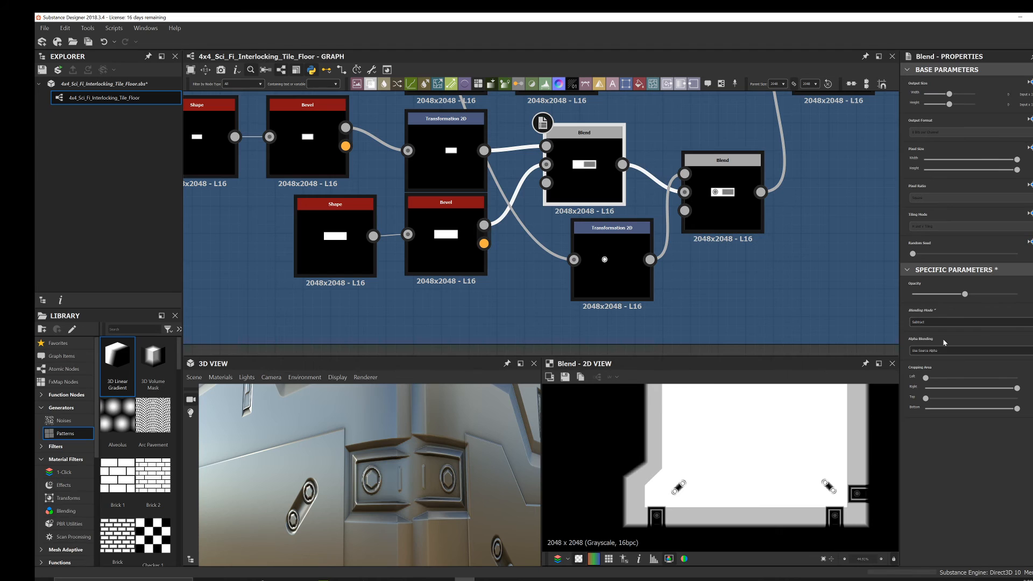
drag(965, 294, 1017, 295)
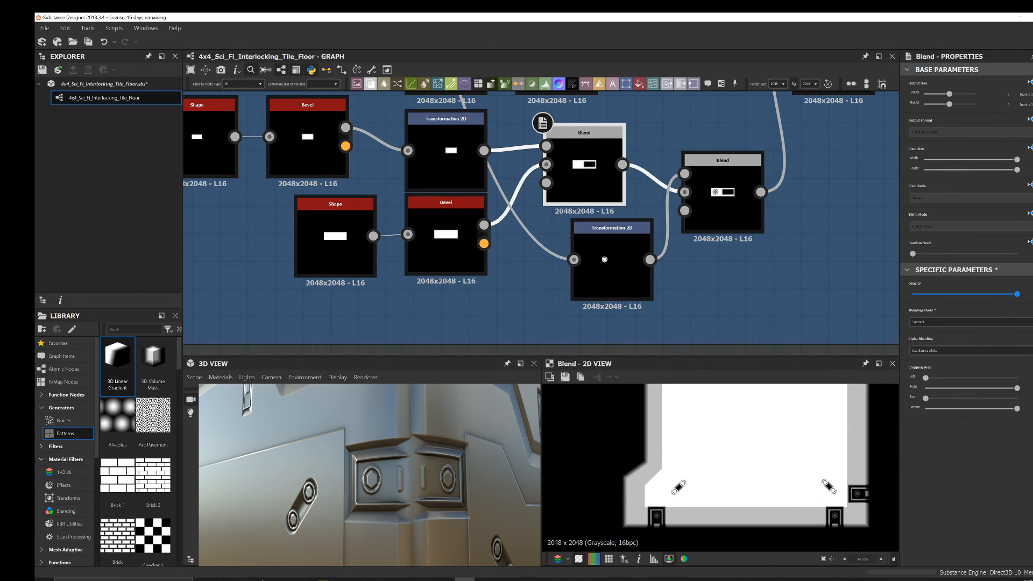
scroll(428, 470, down, 5)
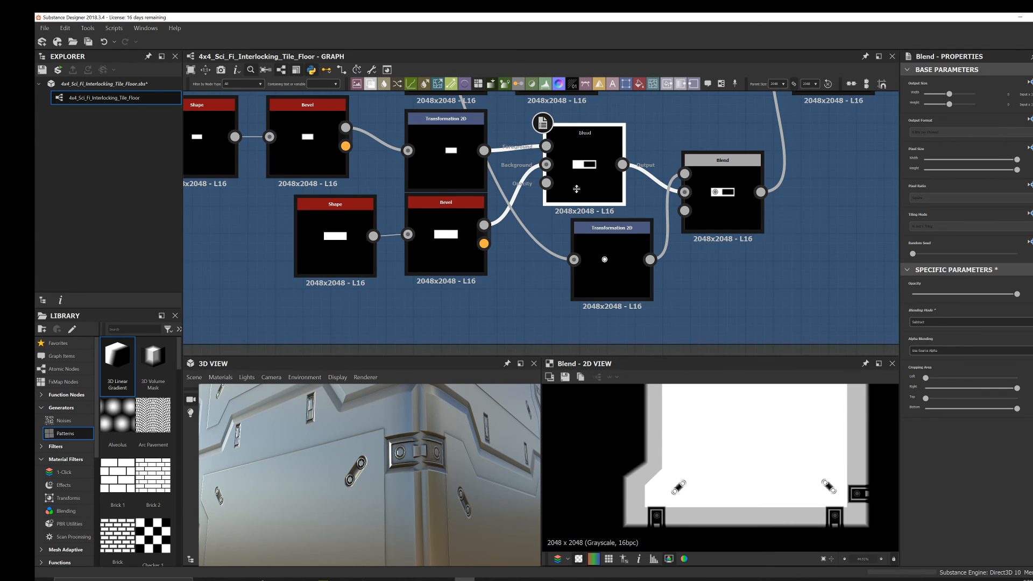
- Undo the opacity and Subtract blending mode changes on the Tile Clip Blend
middle_drag(546, 264, 537, 272)
drag(443, 450, 474, 478)
key(ctrl+z)
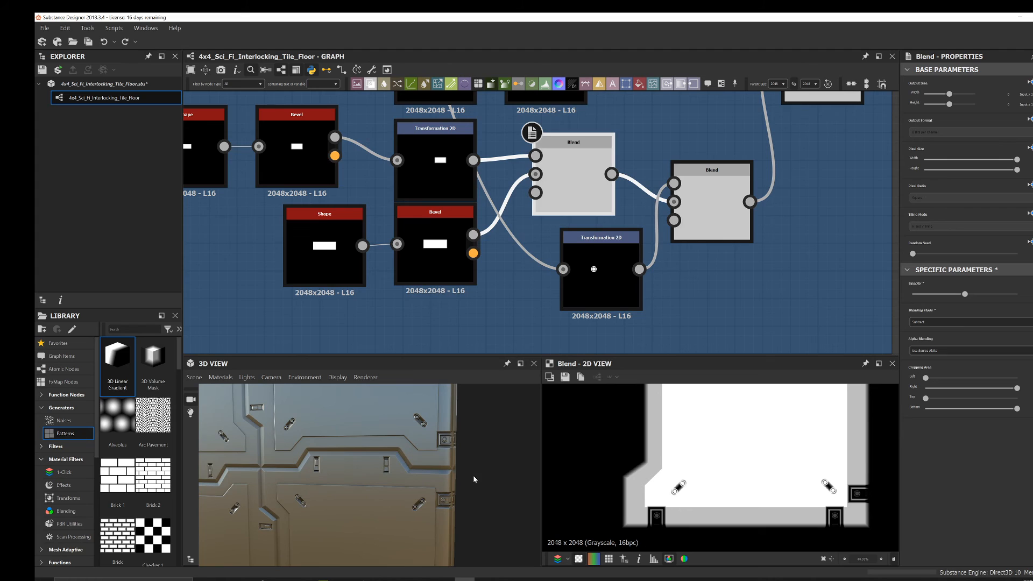
key(ctrl+z)
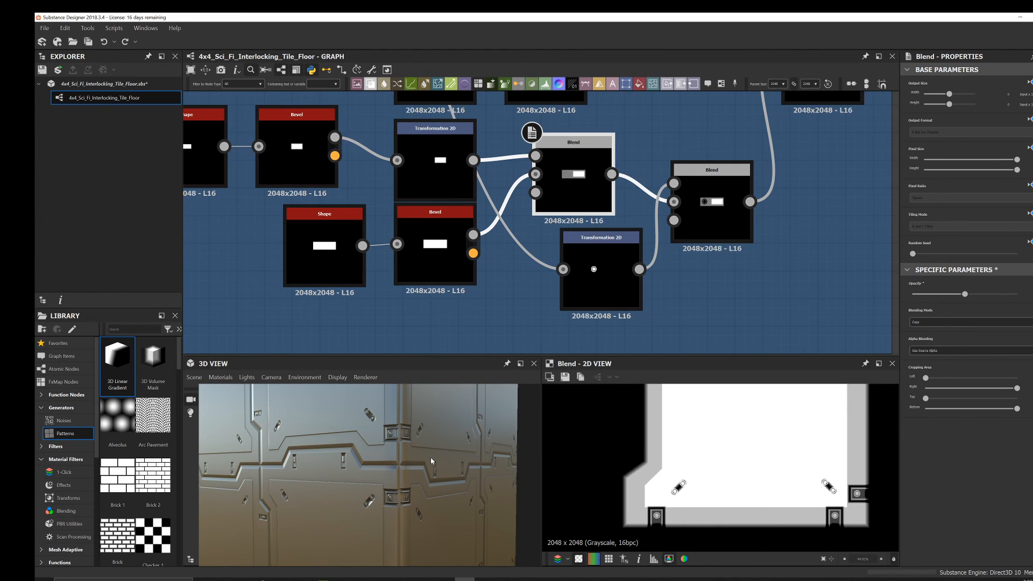
drag(428, 472, 487, 473)
scroll(405, 476, down, 5)
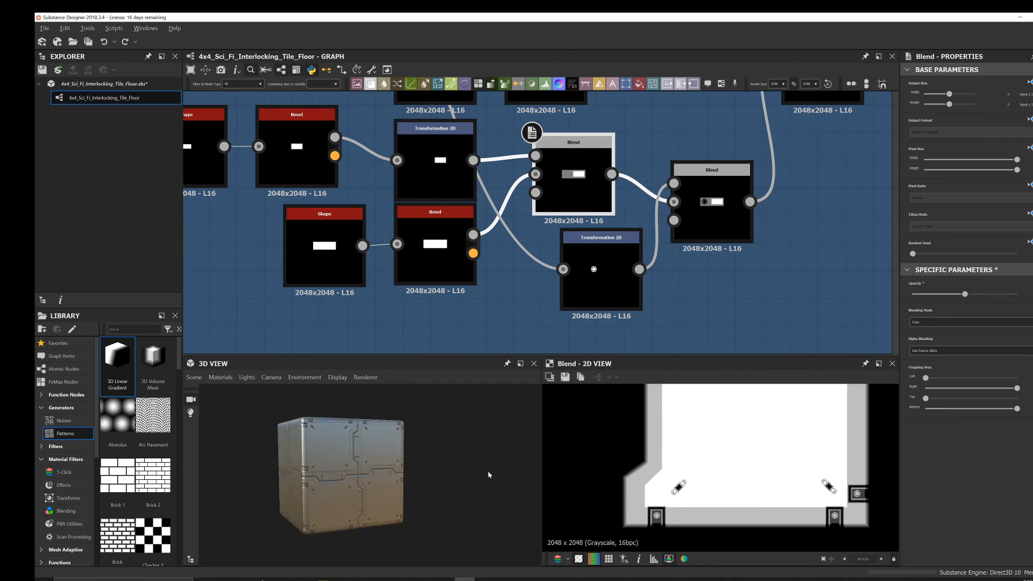
scroll(383, 476, up, 5)
scroll(405, 456, down, 5)
- Move the Final Transform group with the Normal, Ambient Occlusion and Base Material nodes closer to the last tile Blend
scroll(750, 184, down, 10)
middle_drag(751, 184, 517, 256)
scroll(538, 247, up, 3)
click(553, 239)
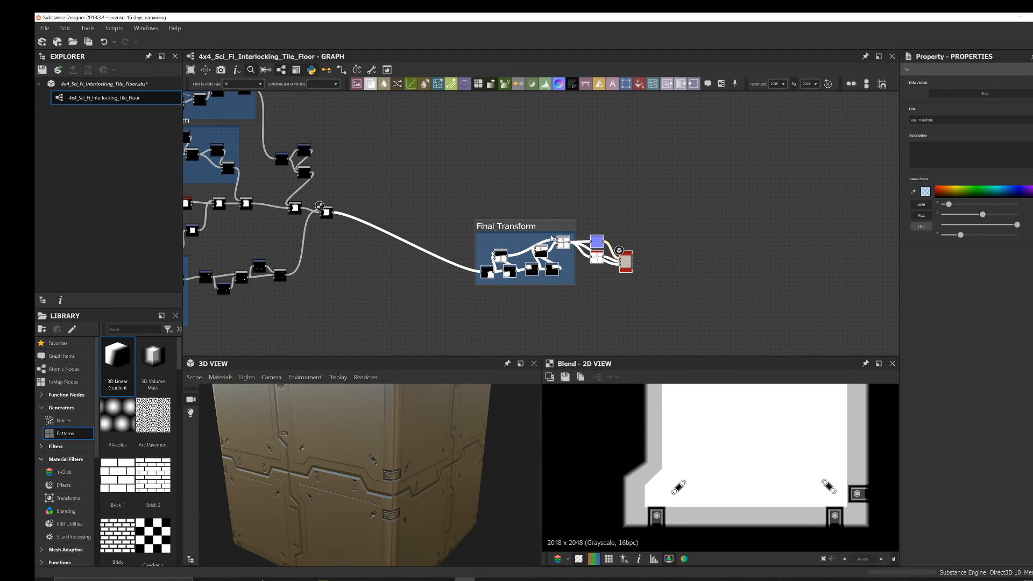
drag(527, 226, 412, 170)
- Review the layout of all node groups in the graph and preview the tile's Bevel after Tile Base
middle_drag(270, 198, 430, 231)
middle_drag(281, 229, 353, 245)
scroll(353, 244, down, 1)
middle_drag(309, 298, 331, 251)
scroll(360, 228, up, 2)
scroll(419, 226, down, 3)
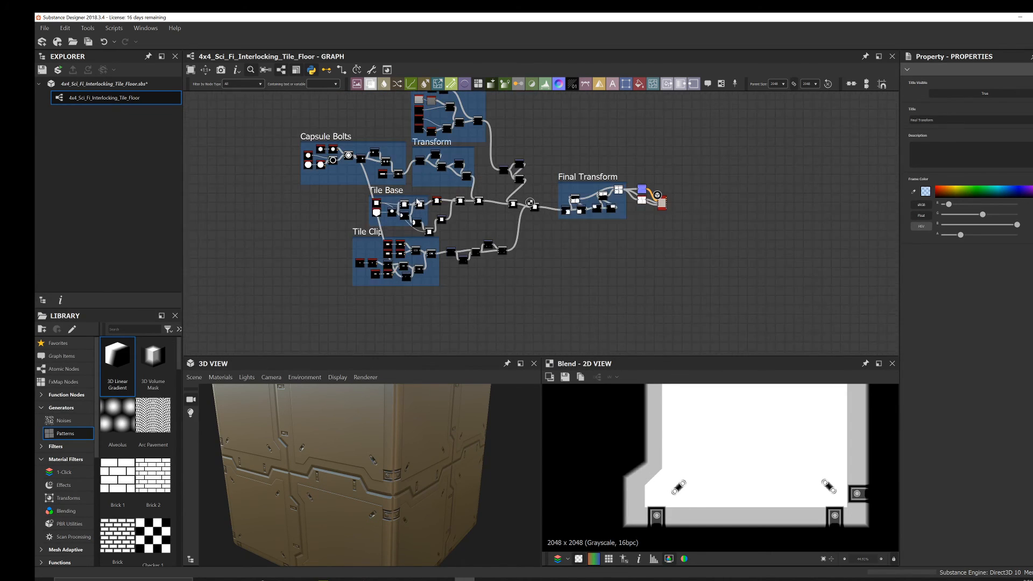
middle_drag(369, 164, 330, 208)
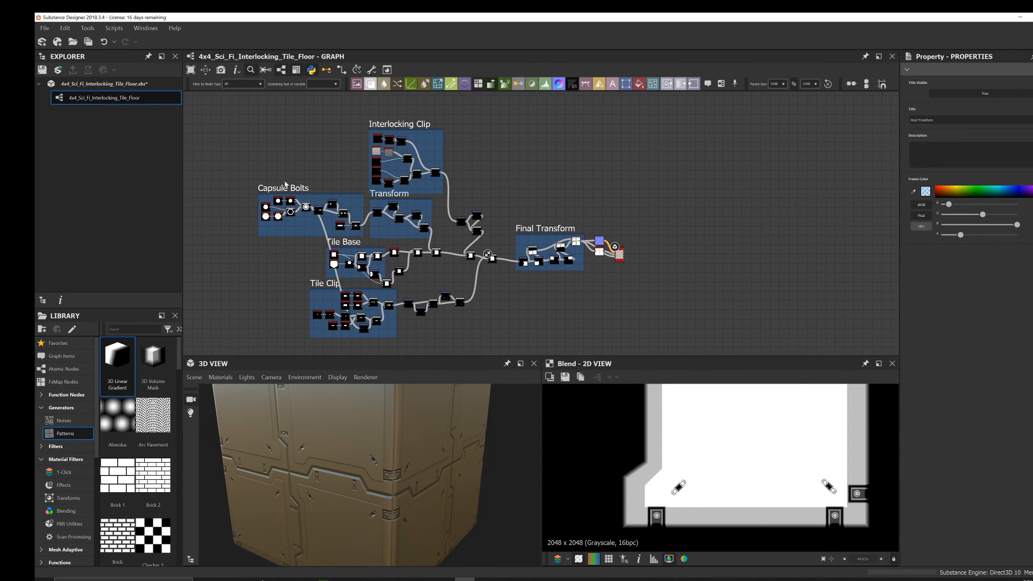
middle_drag(391, 240, 404, 215)
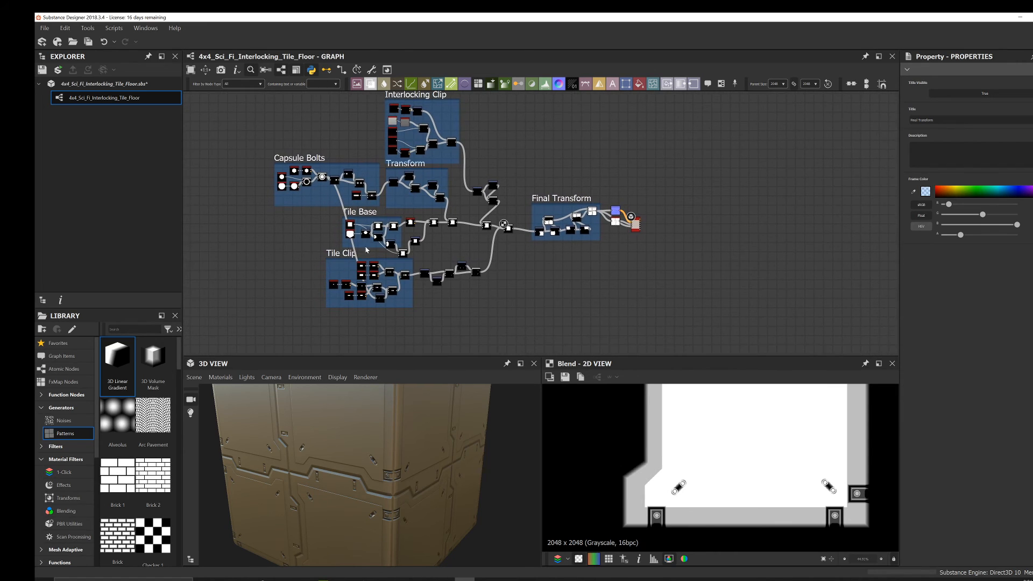
scroll(398, 274, up, 2)
scroll(482, 204, up, 10)
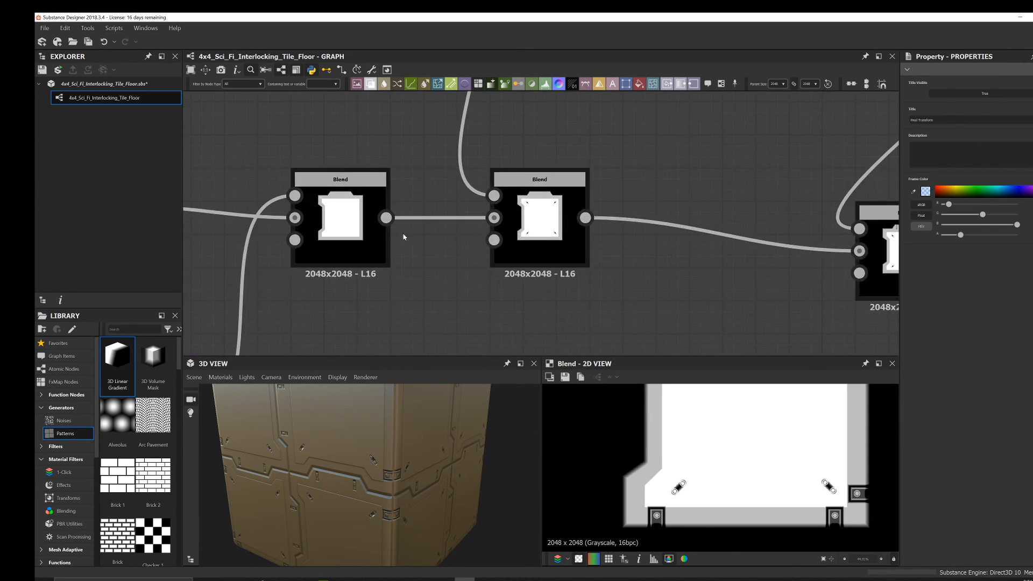
scroll(408, 236, down, 1)
middle_drag(274, 245, 498, 211)
click(391, 192)
double_click(391, 192)
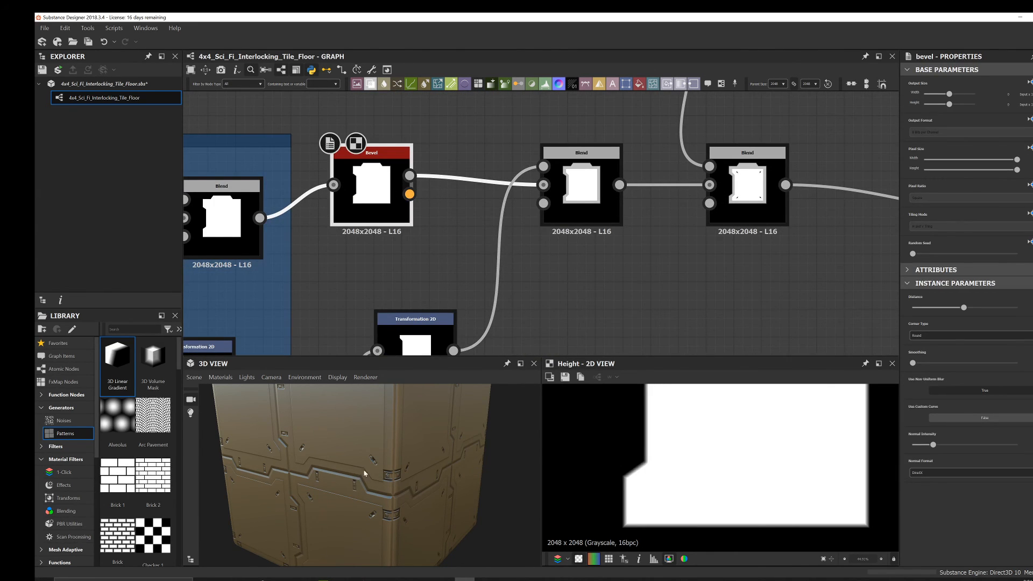
- Preview the last Blend before the Final Transform group and examine the complete single tile
scroll(739, 455, down, 6)
middle_drag(795, 245, 553, 269)
scroll(553, 269, down, 4)
middle_drag(781, 282, 595, 226)
click(580, 211)
double_click(582, 211)
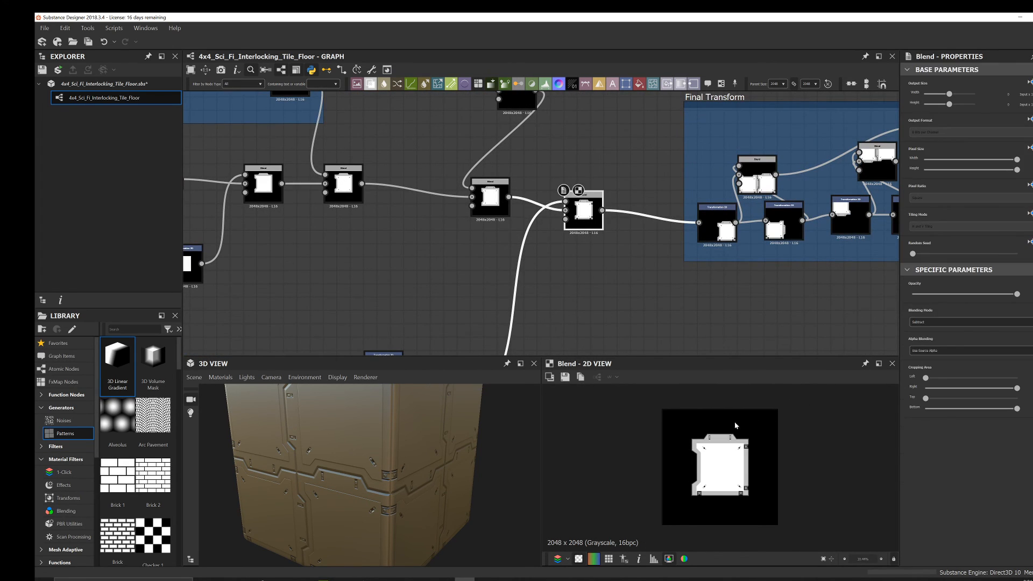
scroll(752, 425, up, 3)
scroll(797, 453, up, 2)
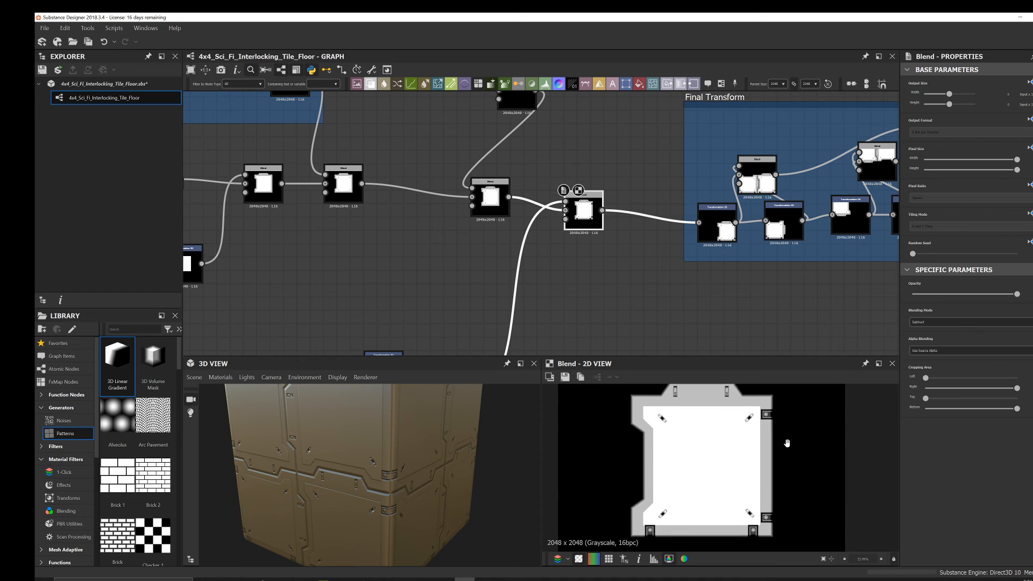
scroll(812, 254, down, 3)
middle_drag(811, 254, 634, 269)
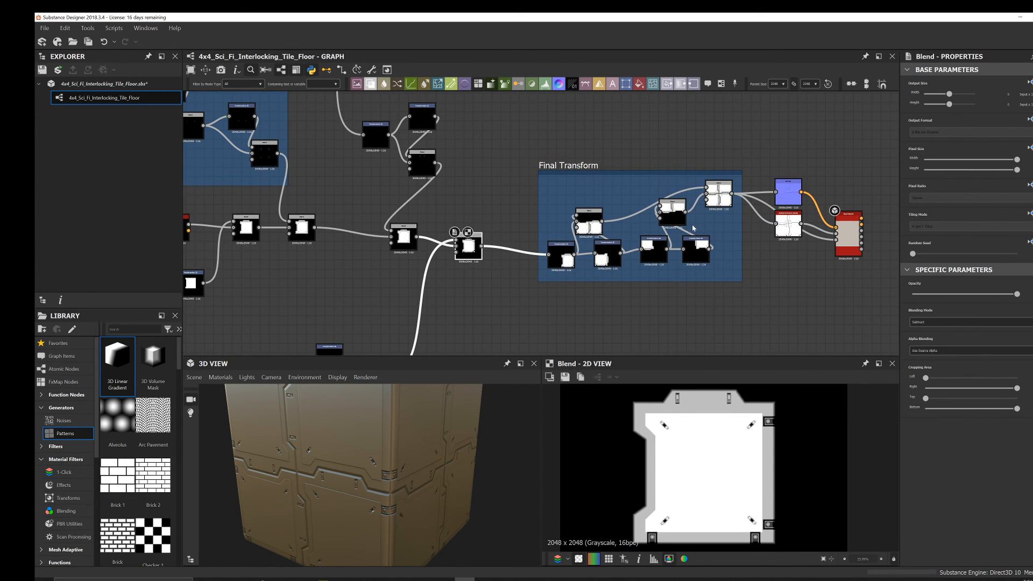
middle_drag(693, 227, 604, 238)
scroll(621, 208, up, 1)
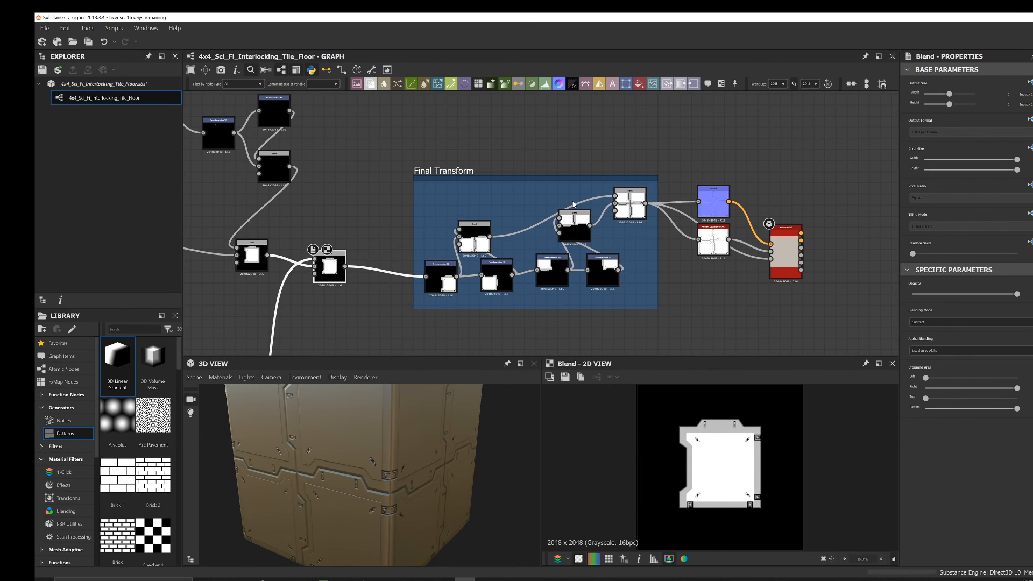
- Preview the Final Transform group's last Blend, the Normal node and the Ambient Occlusion (HBAO) node in turn
double_click(636, 204)
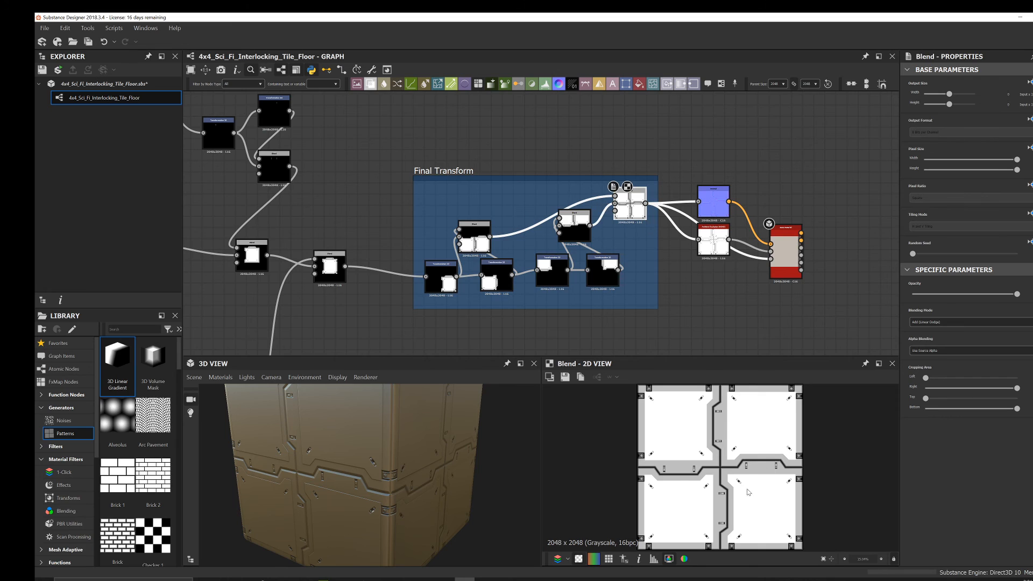
scroll(753, 484, down, 1)
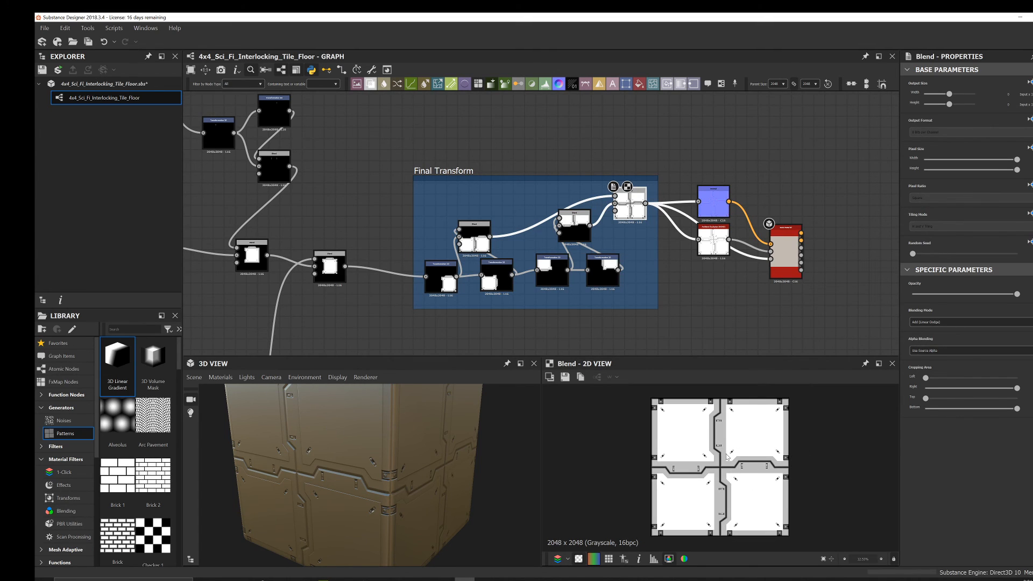
scroll(811, 449, up, 2)
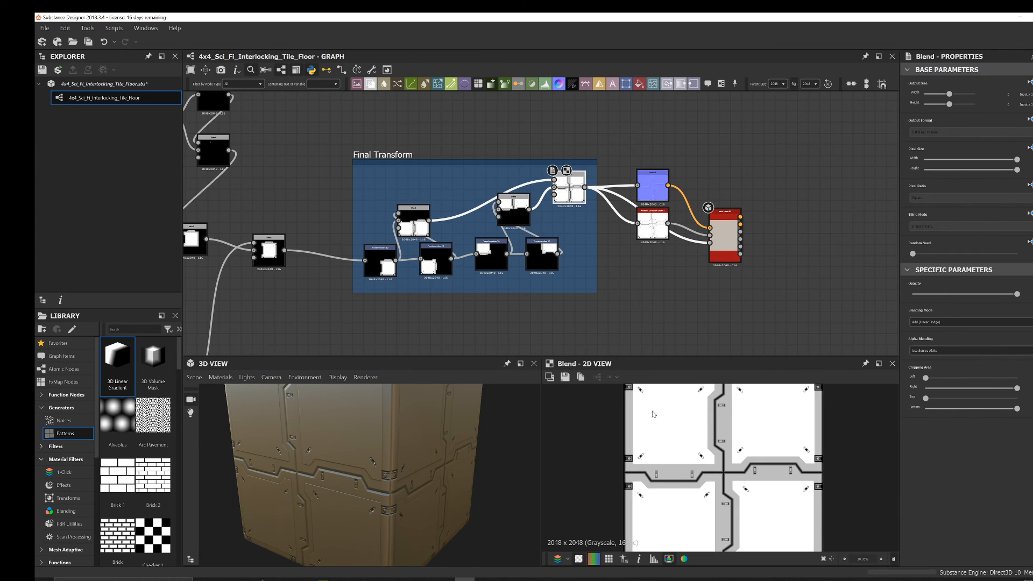
scroll(688, 210, up, 3)
double_click(614, 156)
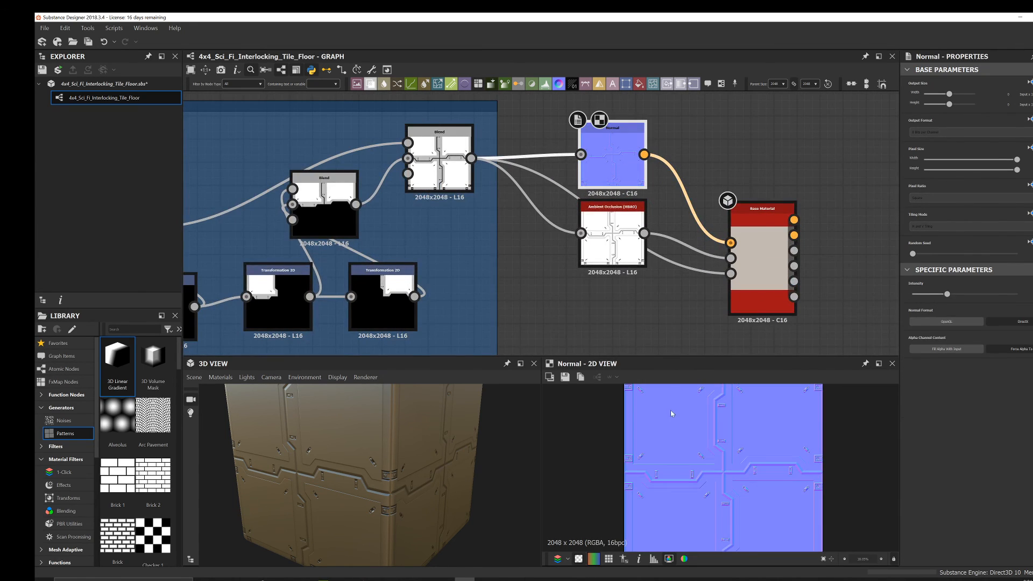
double_click(613, 239)
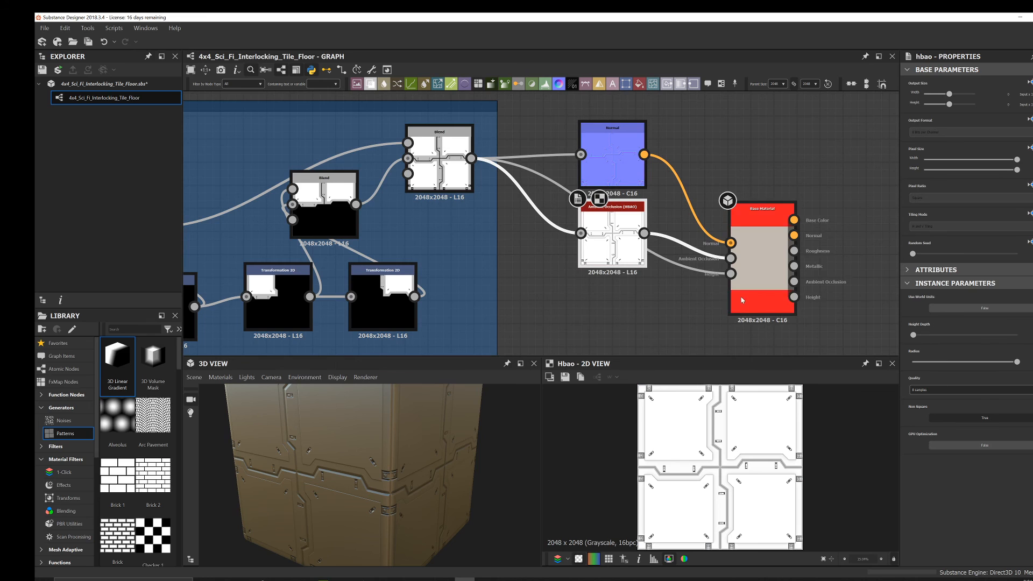
- Create output nodes for the Base Material node, declining nodes for hidden connectors
scroll(689, 265, down, 2)
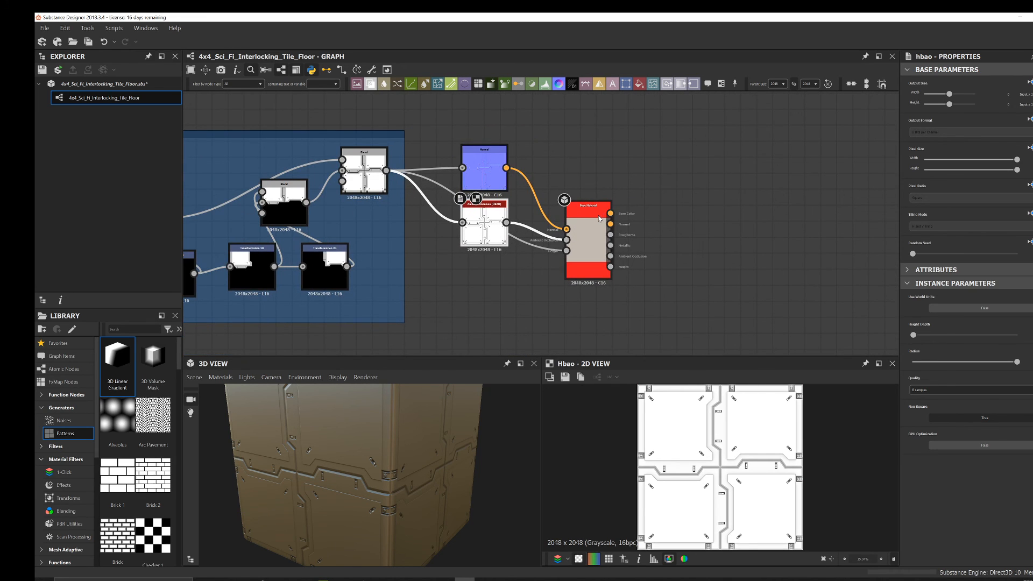
right_click(600, 218)
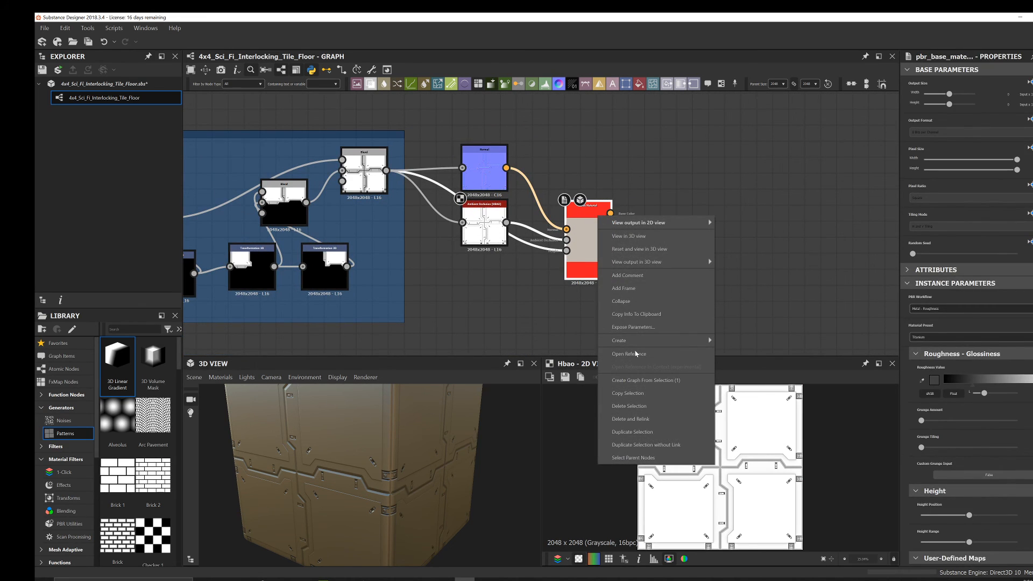
mouse_move(631, 341)
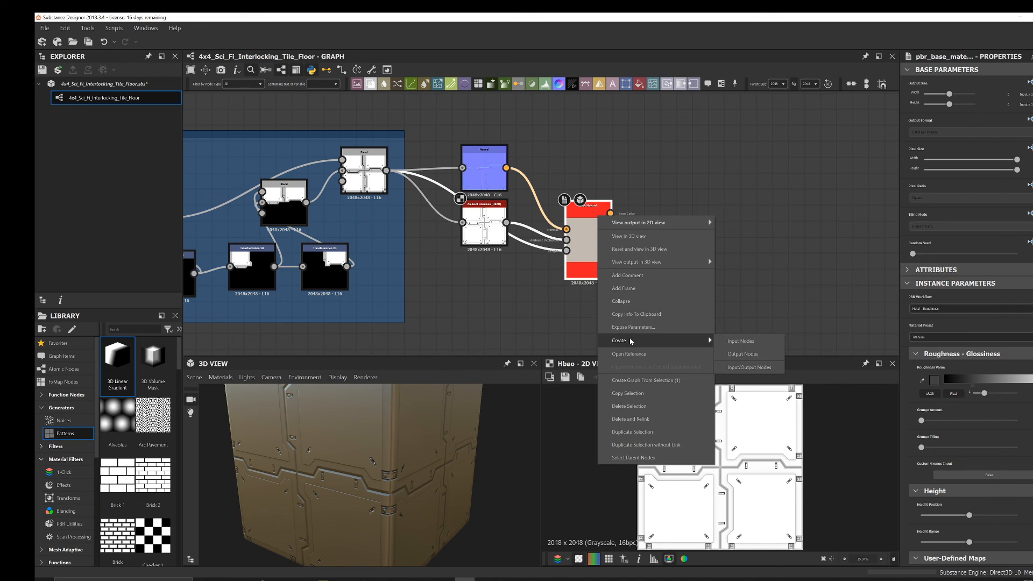
click(742, 353)
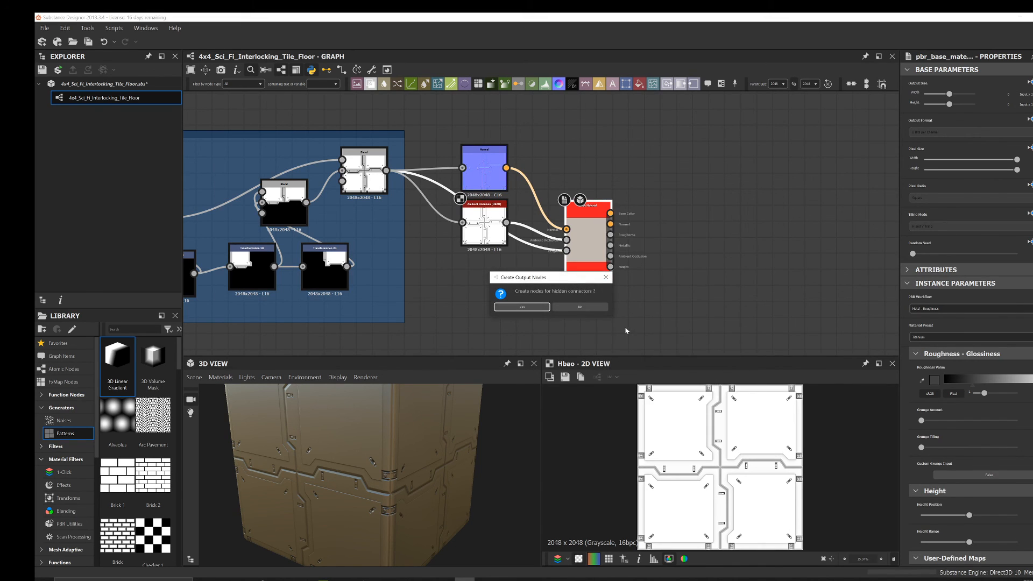
click(590, 307)
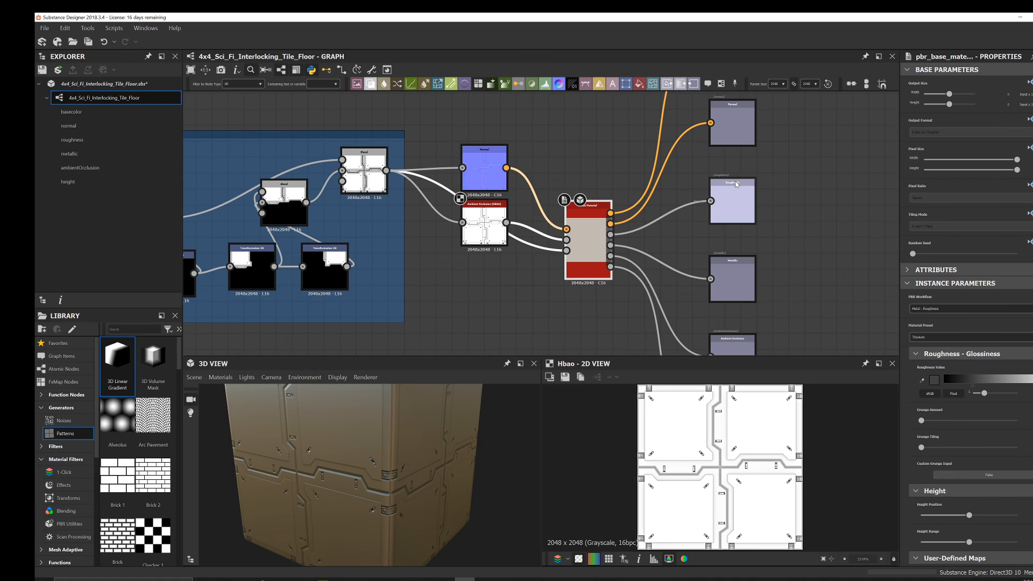
- Preview the base color, normal, roughness, metallic and ambient occlusion output nodes in turn
scroll(735, 181, down, 2)
middle_drag(724, 98, 680, 133)
double_click(680, 133)
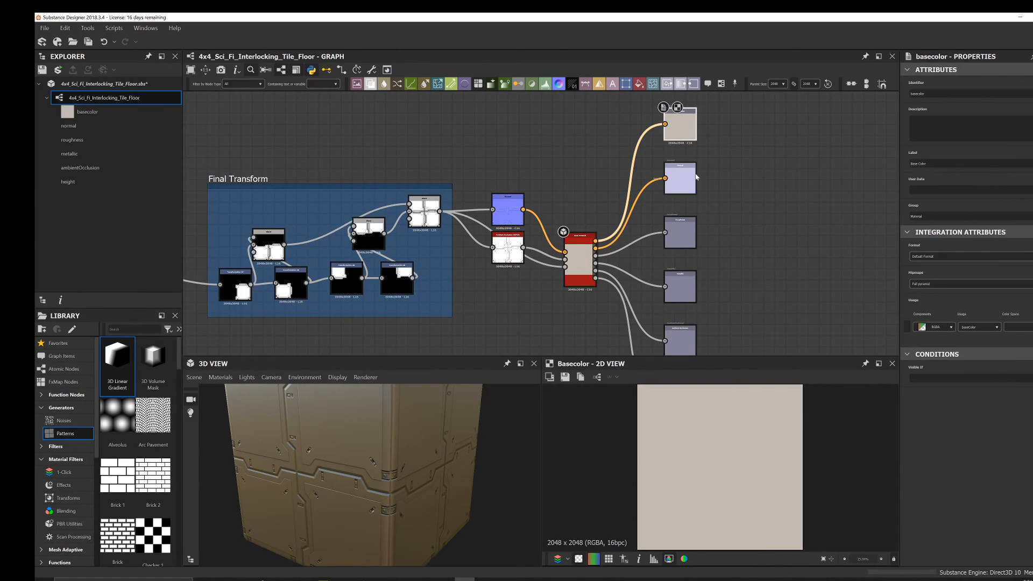
double_click(679, 183)
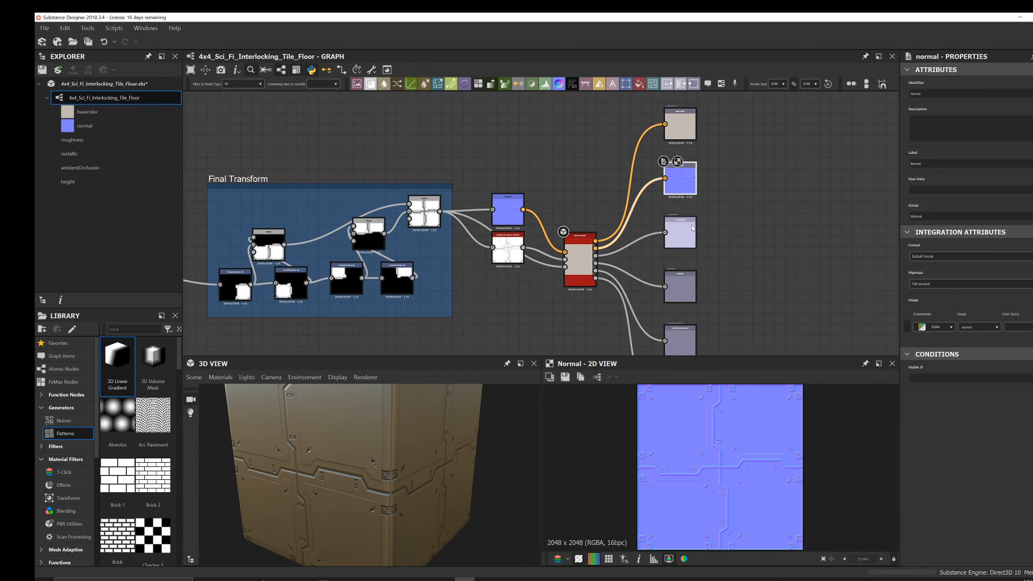
middle_drag(747, 223, 743, 201)
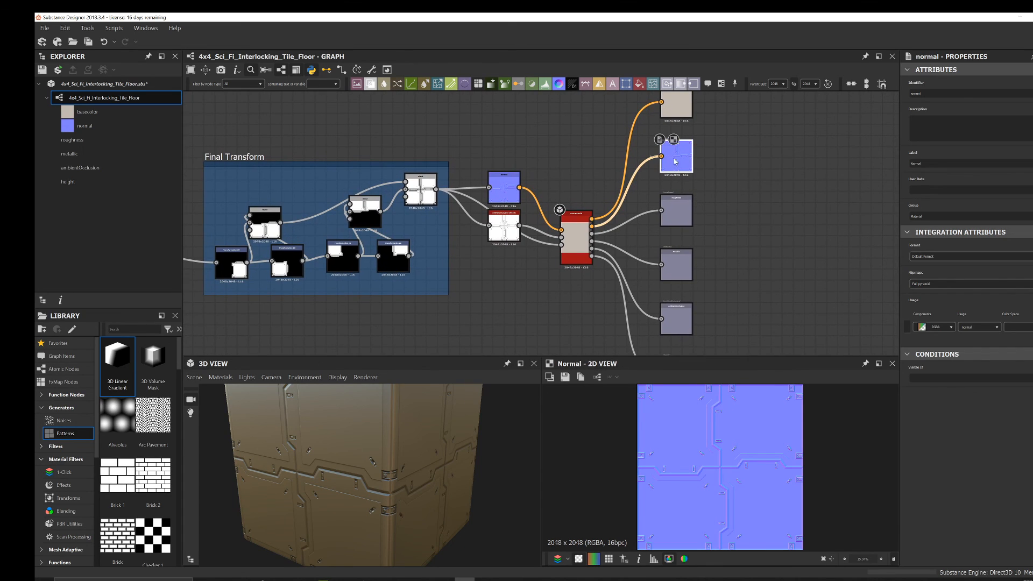
double_click(676, 211)
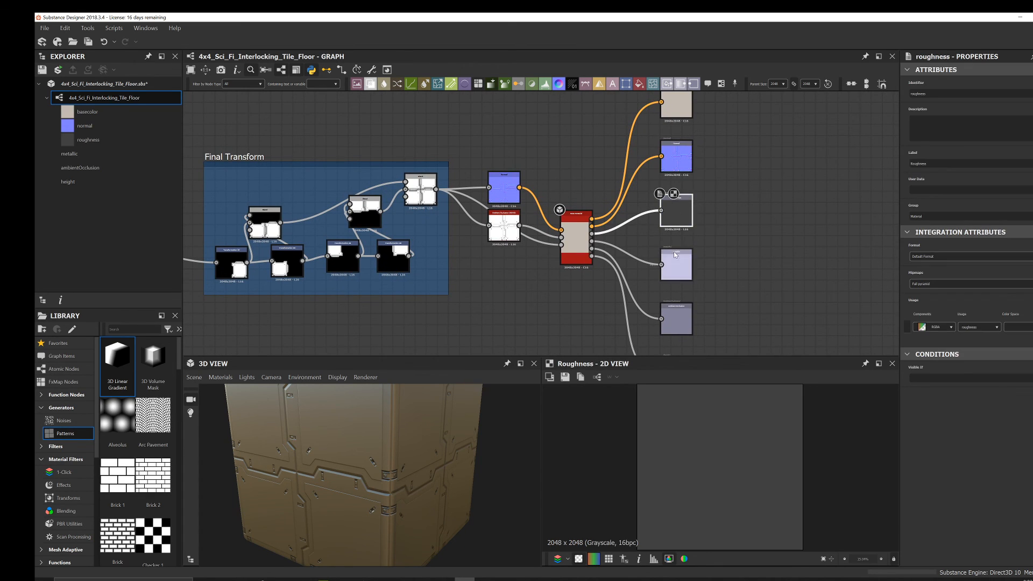
middle_drag(681, 267, 691, 184)
double_click(690, 184)
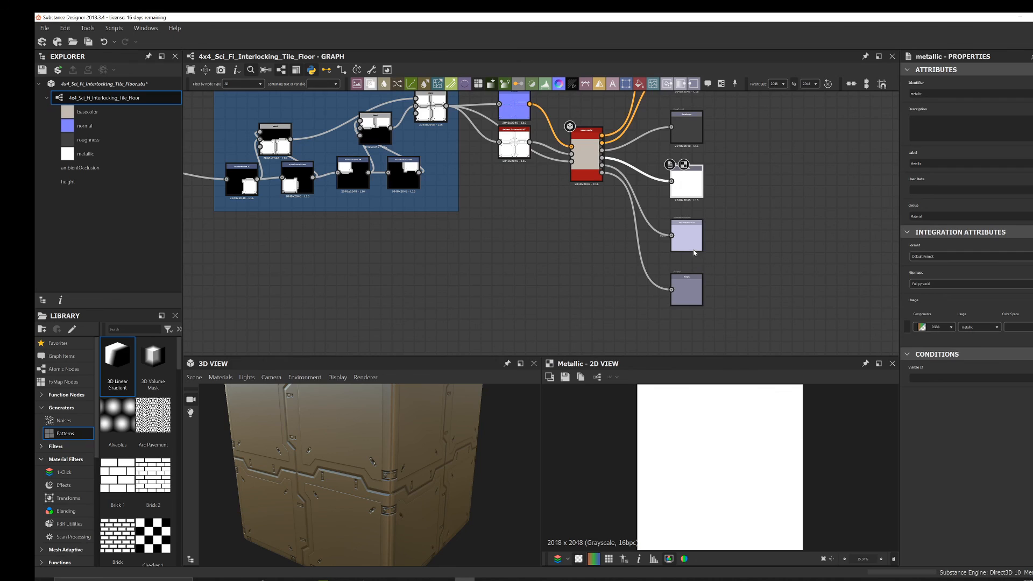
double_click(699, 242)
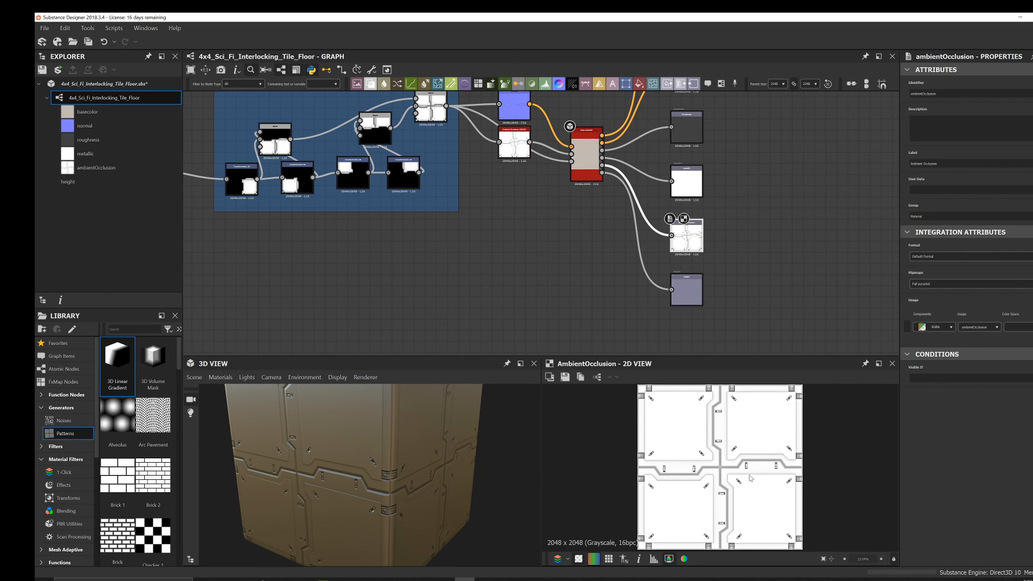
- Preview the height output node and examine the tile material on the 3D cube from several angles
double_click(699, 298)
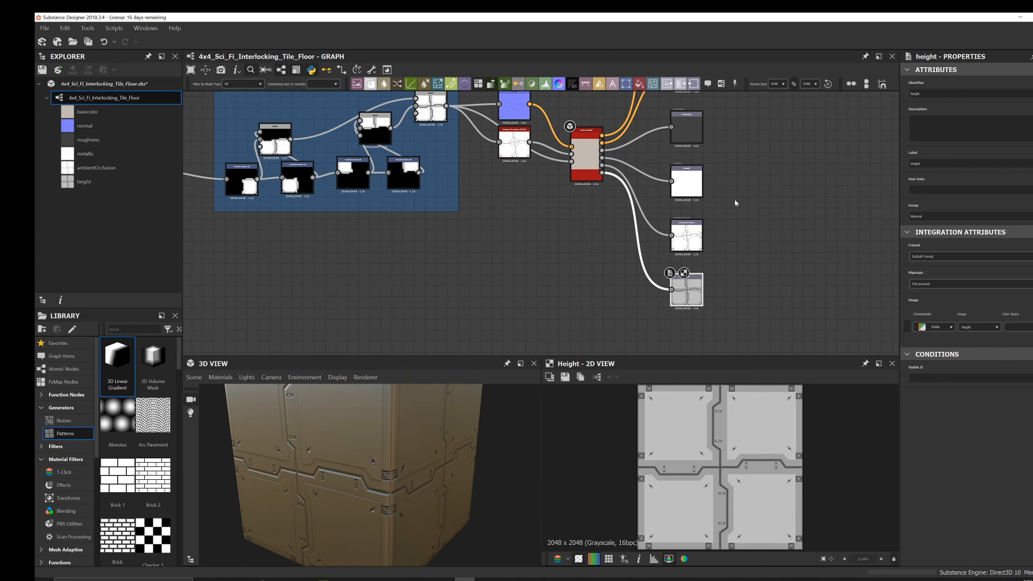
scroll(736, 207, down, 3)
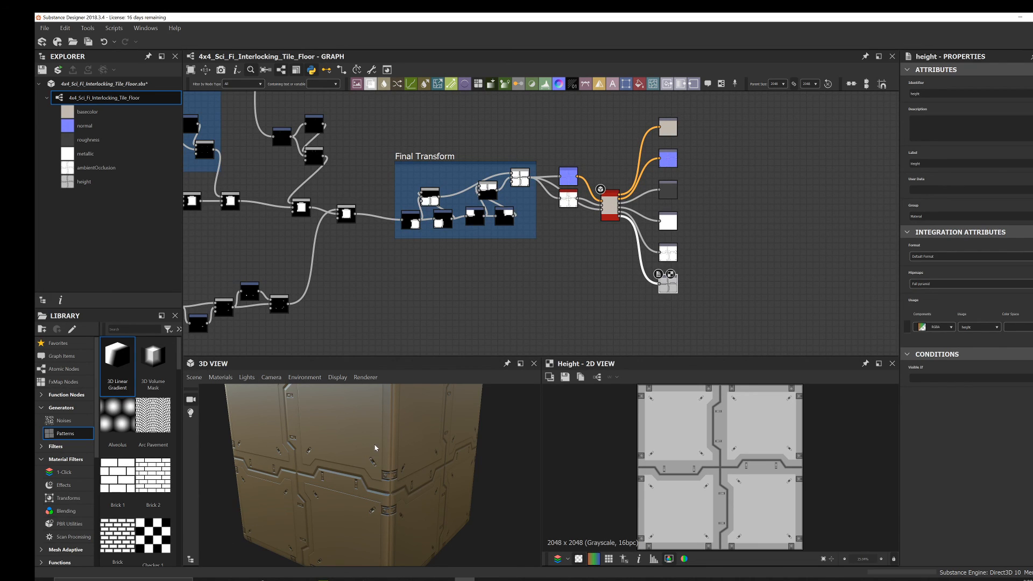
drag(398, 446, 302, 474)
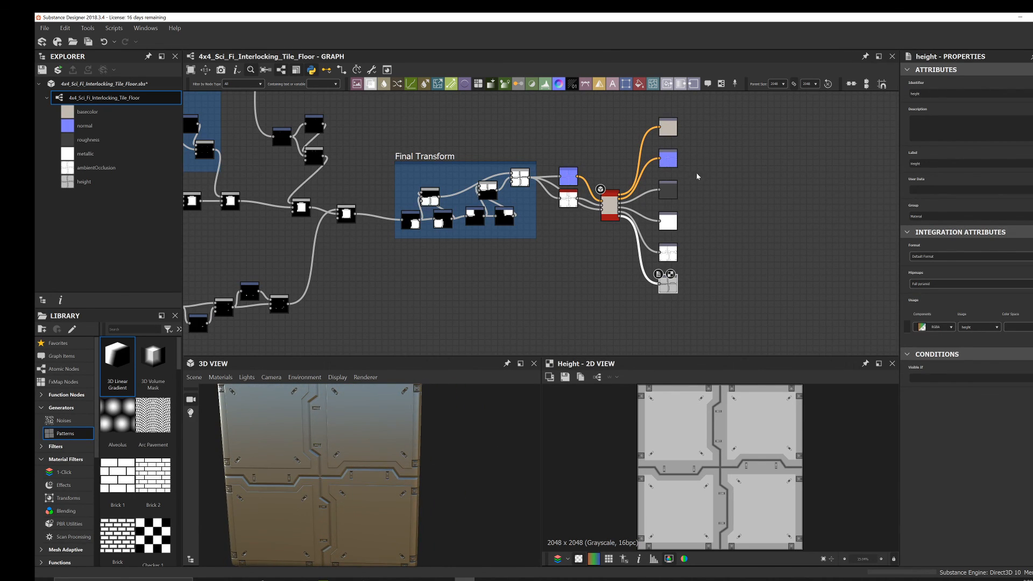
middle_drag(701, 242, 652, 247)
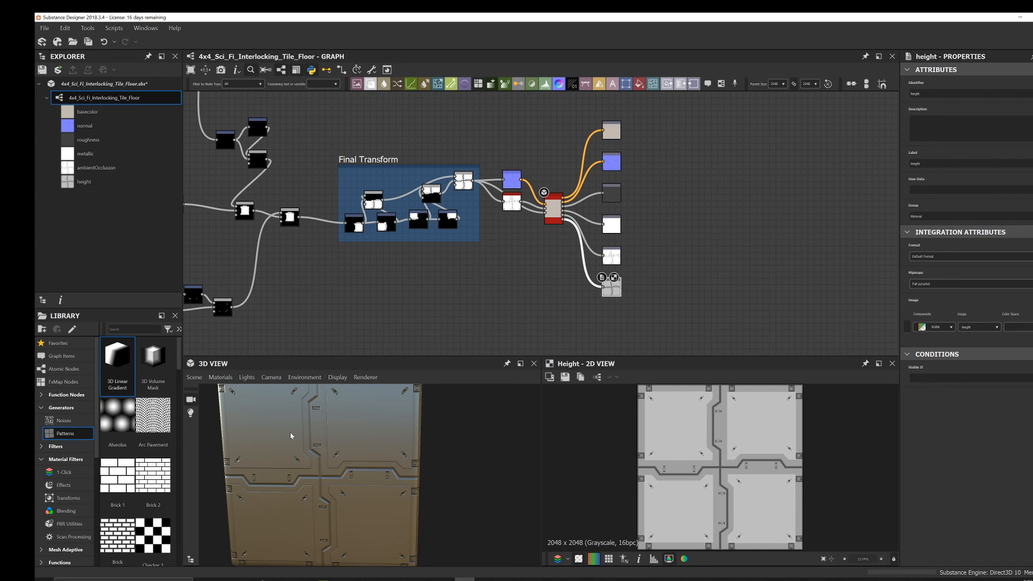
scroll(340, 461, down, 2)
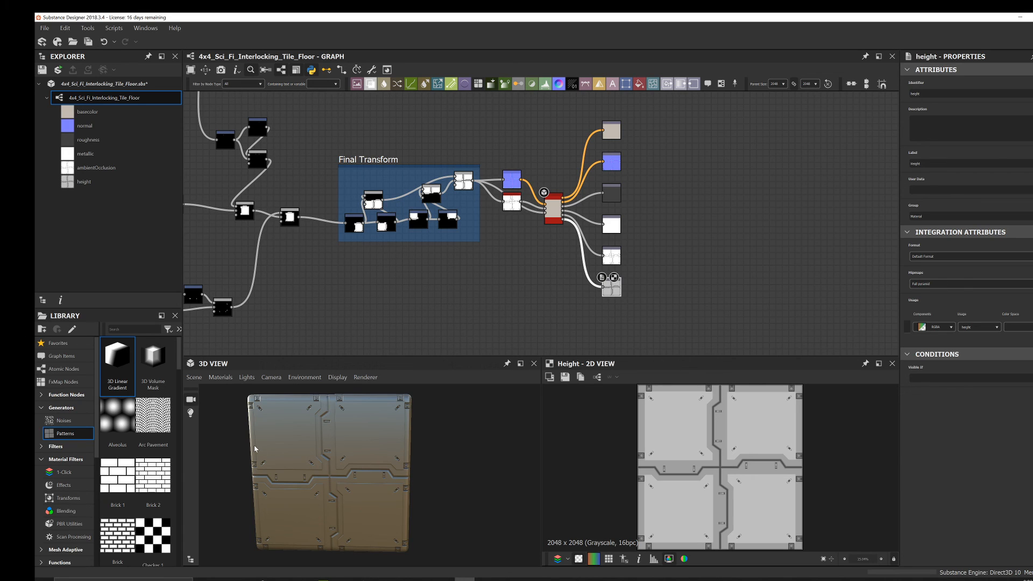
scroll(381, 504, down, 1)
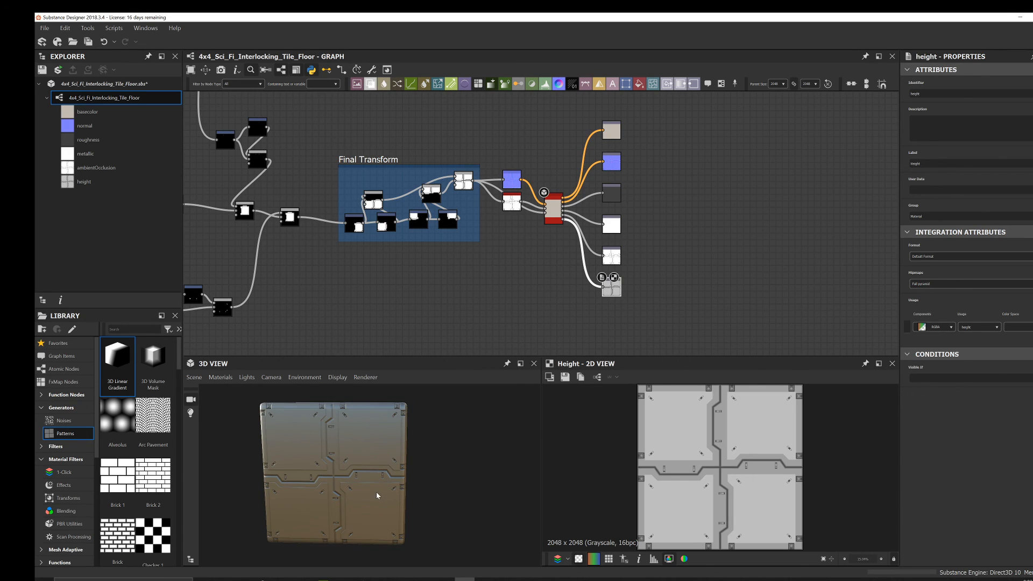
drag(393, 465, 353, 461)
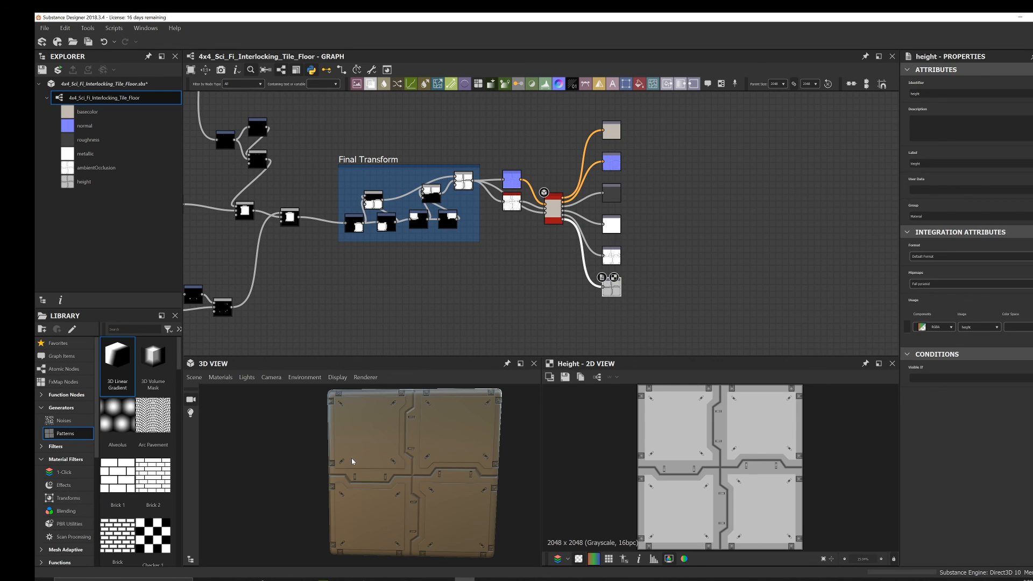
drag(345, 465, 418, 448)
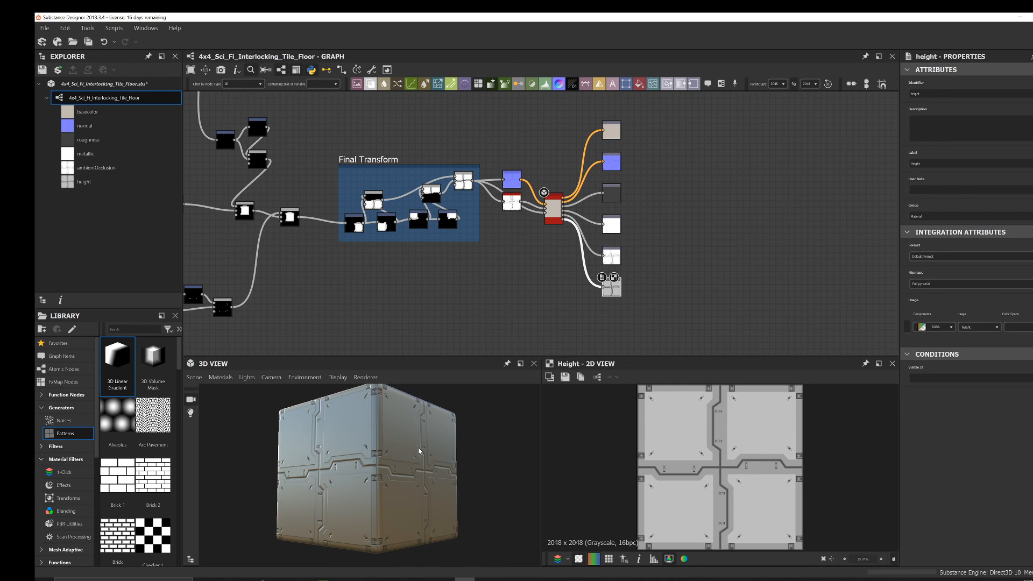